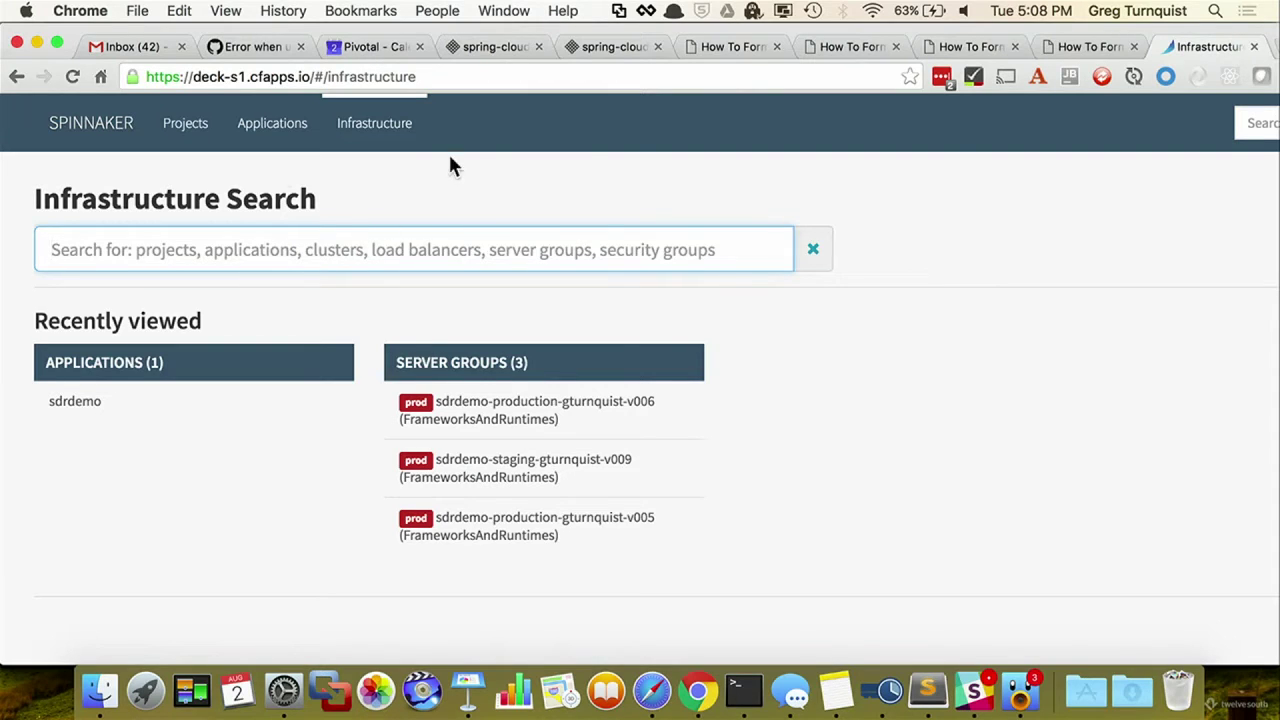
- Open the sdrdemo application's clusters view and review its region, stack and status filters
{"action": "left_click", "coordinate": [272, 132]}
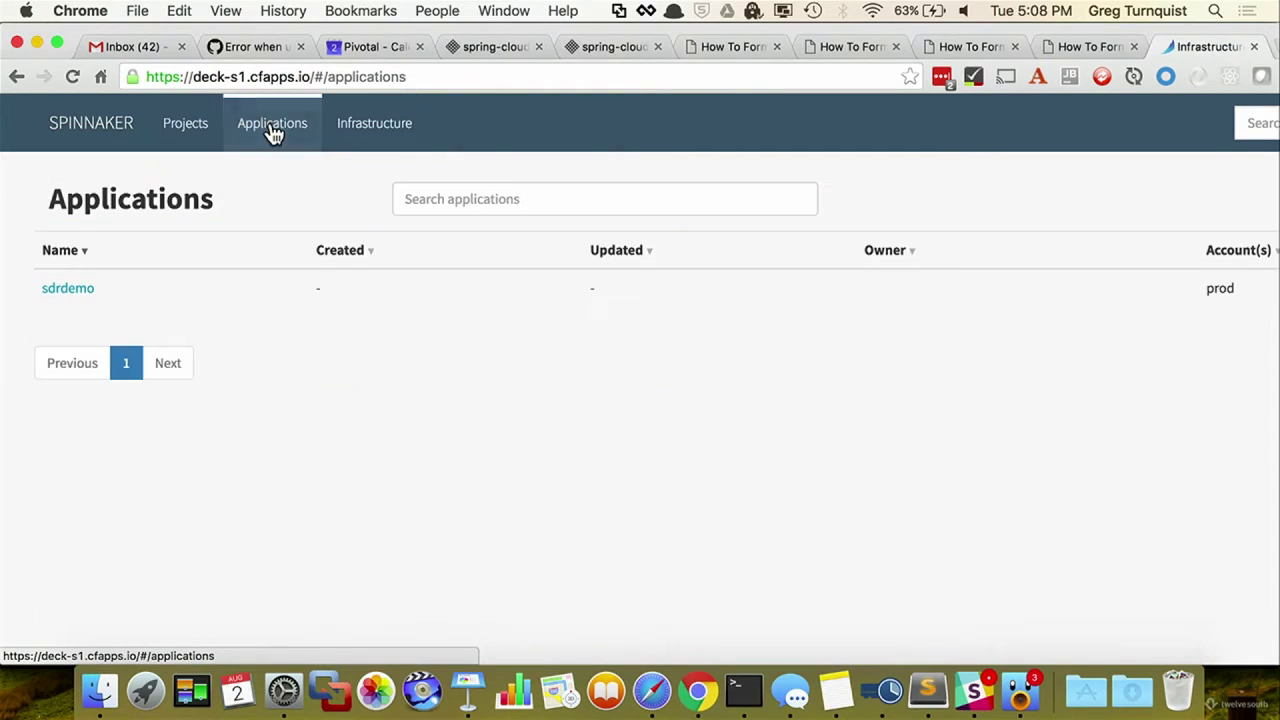
{"action": "left_click", "coordinate": [67, 288]}
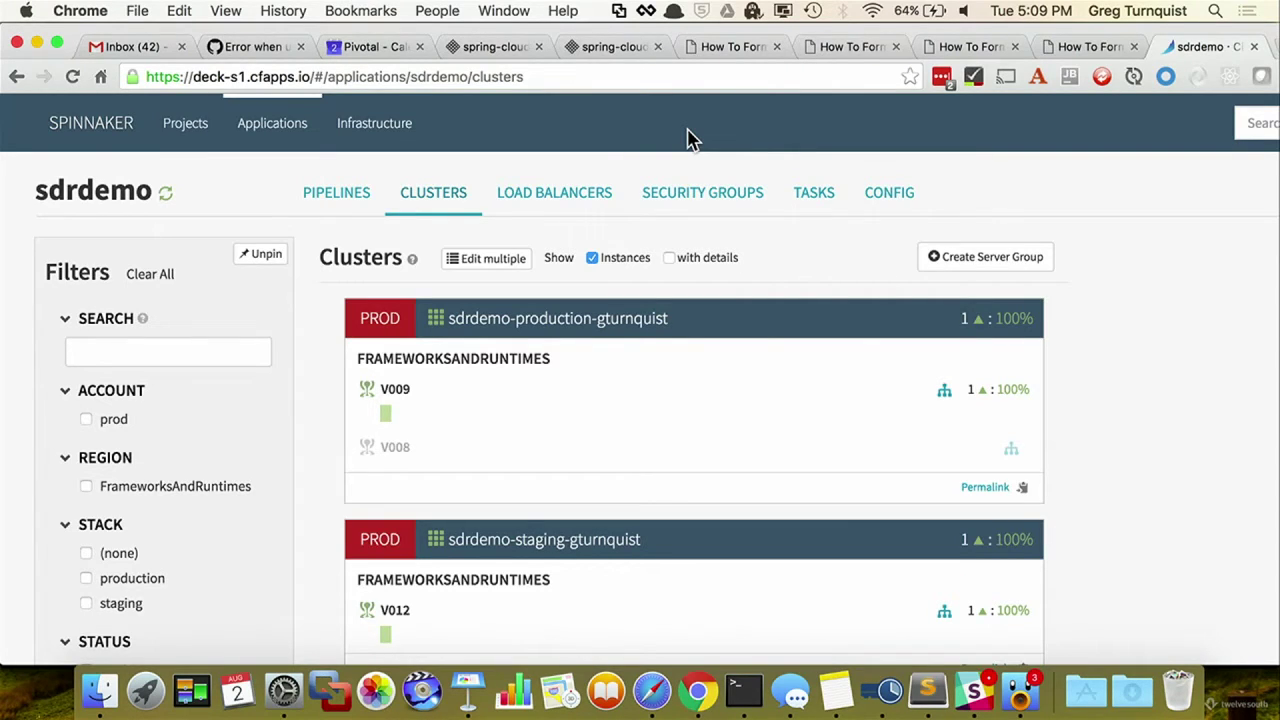
{"action": "double_click", "coordinate": [62, 186]}
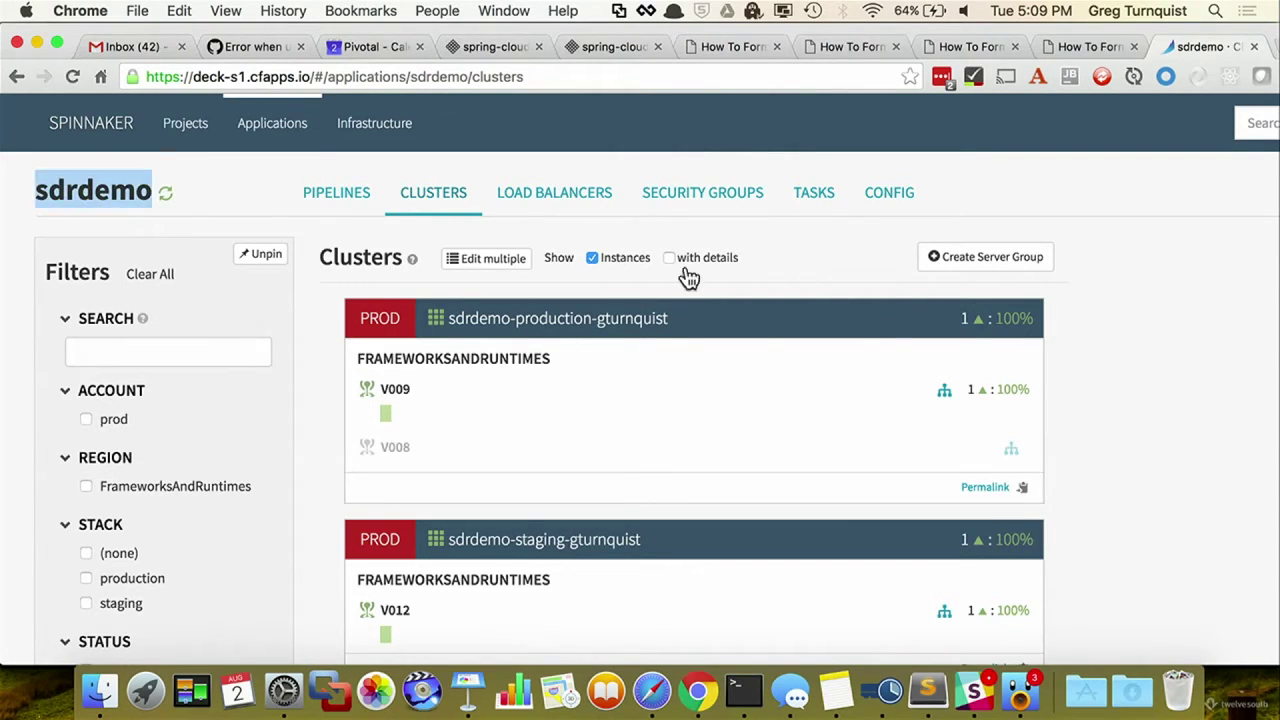
{"action": "scroll", "coordinate": [646, 411], "scroll_direction": "down", "scroll_amount": 1}
{"action": "scroll", "coordinate": [648, 412], "scroll_direction": "up", "scroll_amount": 1}
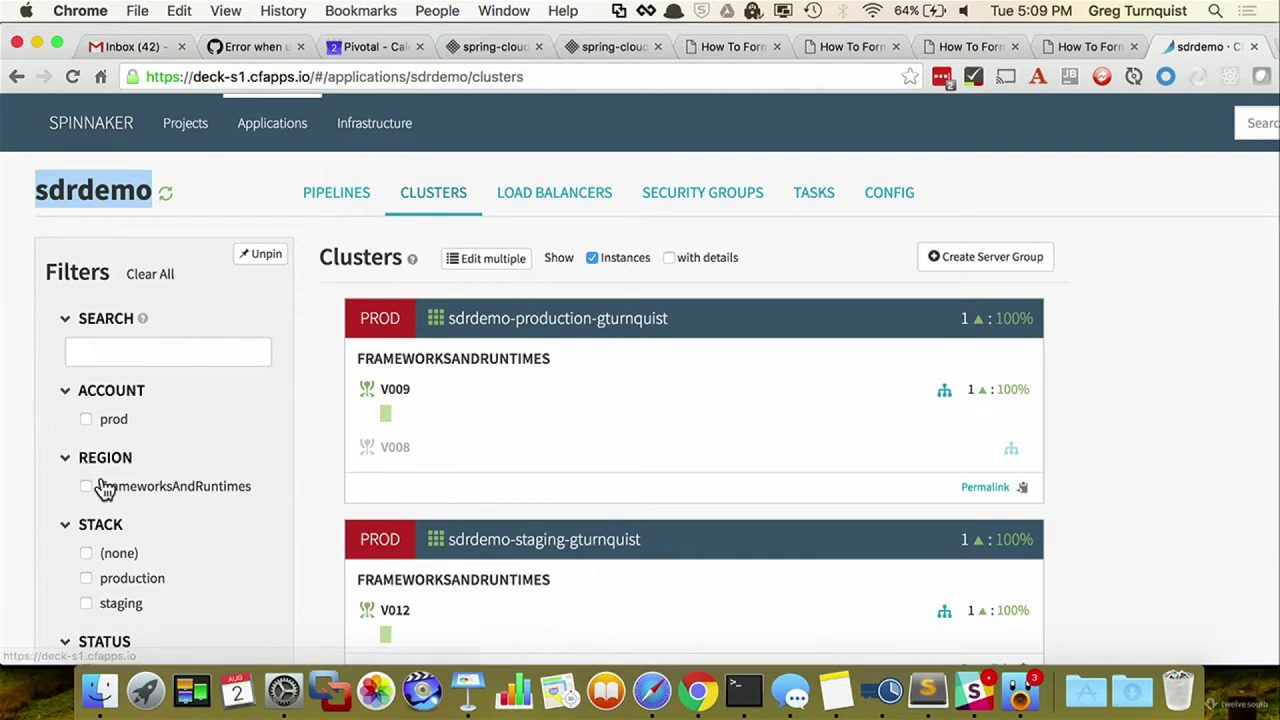
{"action": "scroll", "coordinate": [106, 489], "scroll_direction": "down", "scroll_amount": 2}
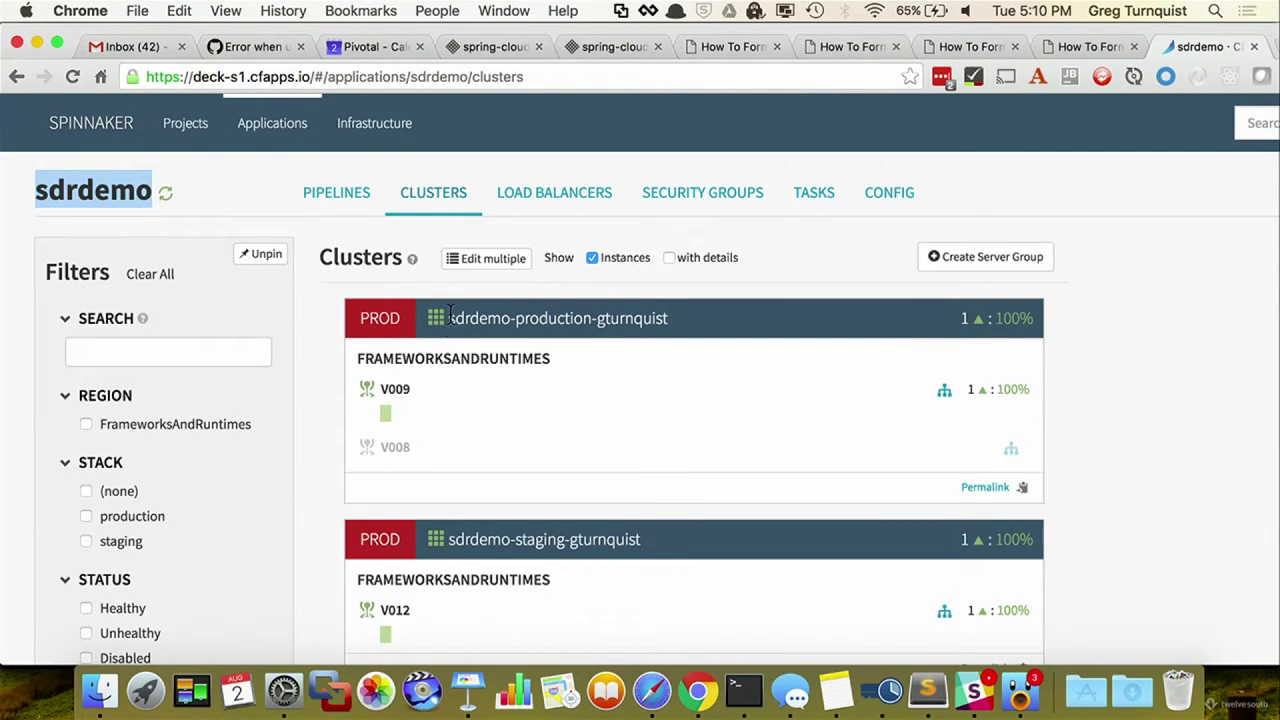
- Examine the names of the sdrdemo production and staging clusters and the server groups under production
{"action": "left_click_drag", "start_coordinate": [446, 318], "coordinate": [726, 325]}
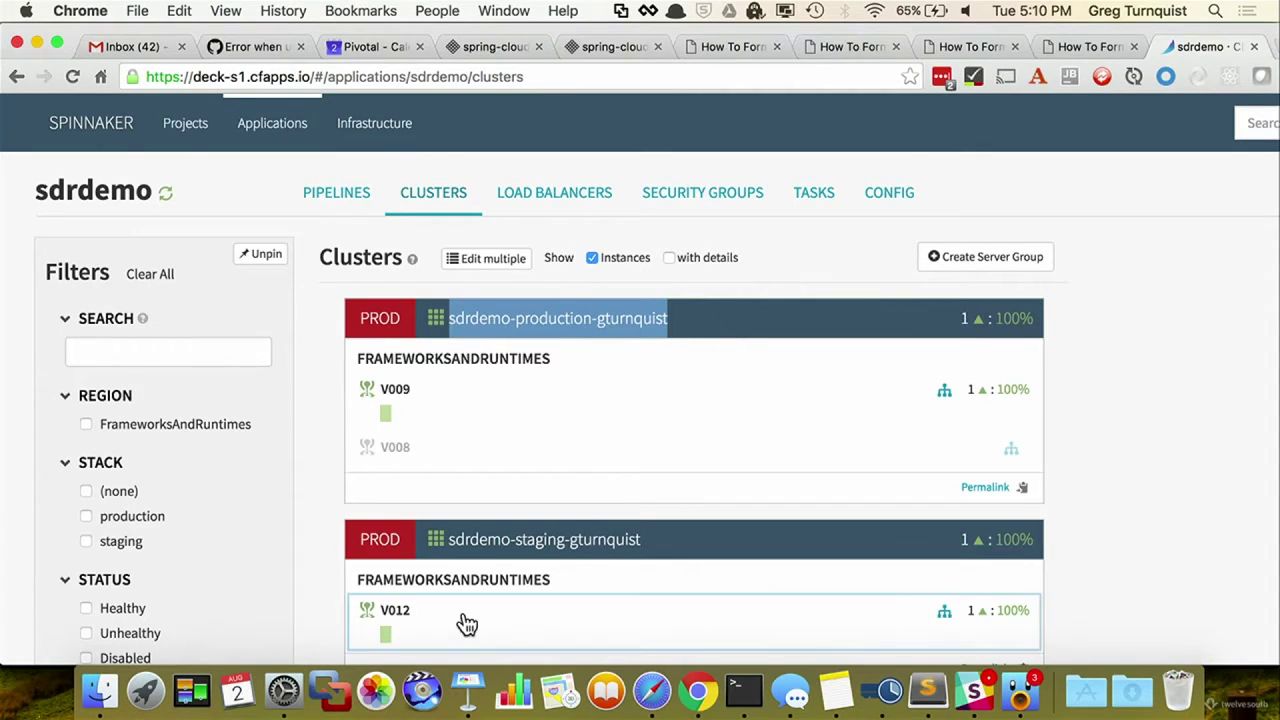
{"action": "left_click_drag", "start_coordinate": [447, 539], "coordinate": [684, 549]}
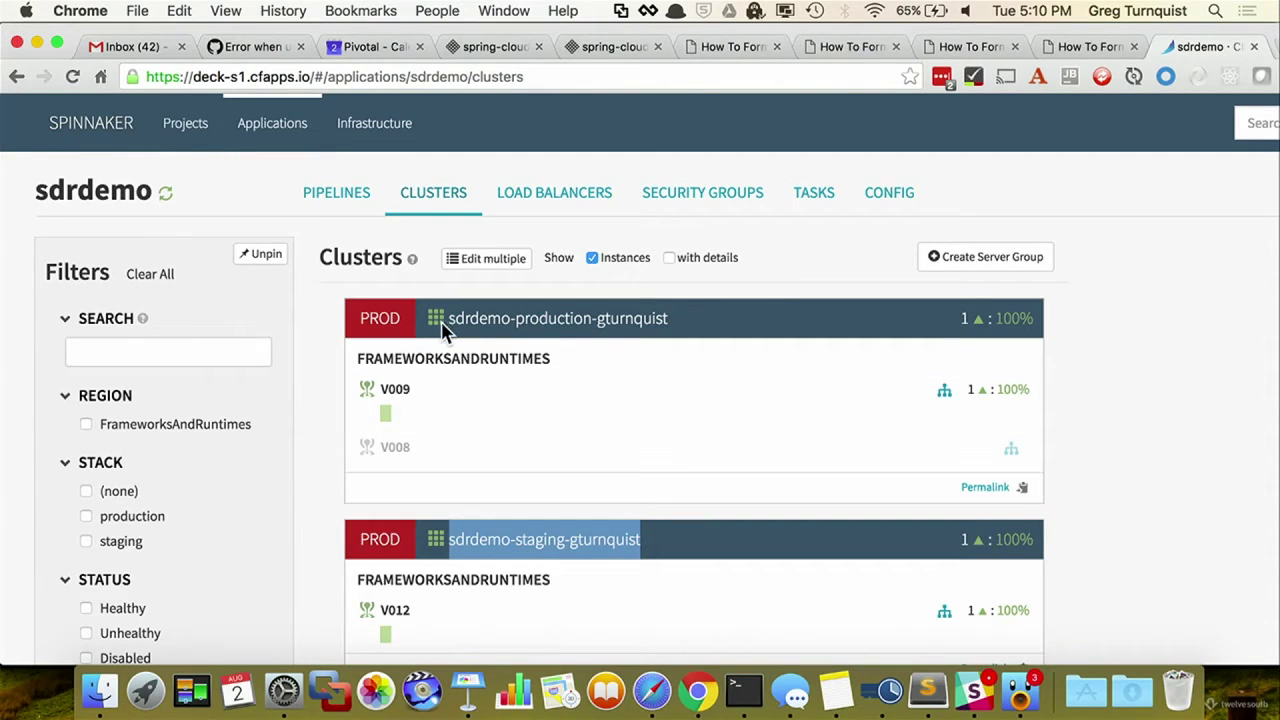
{"action": "left_click_drag", "start_coordinate": [449, 322], "coordinate": [684, 325]}
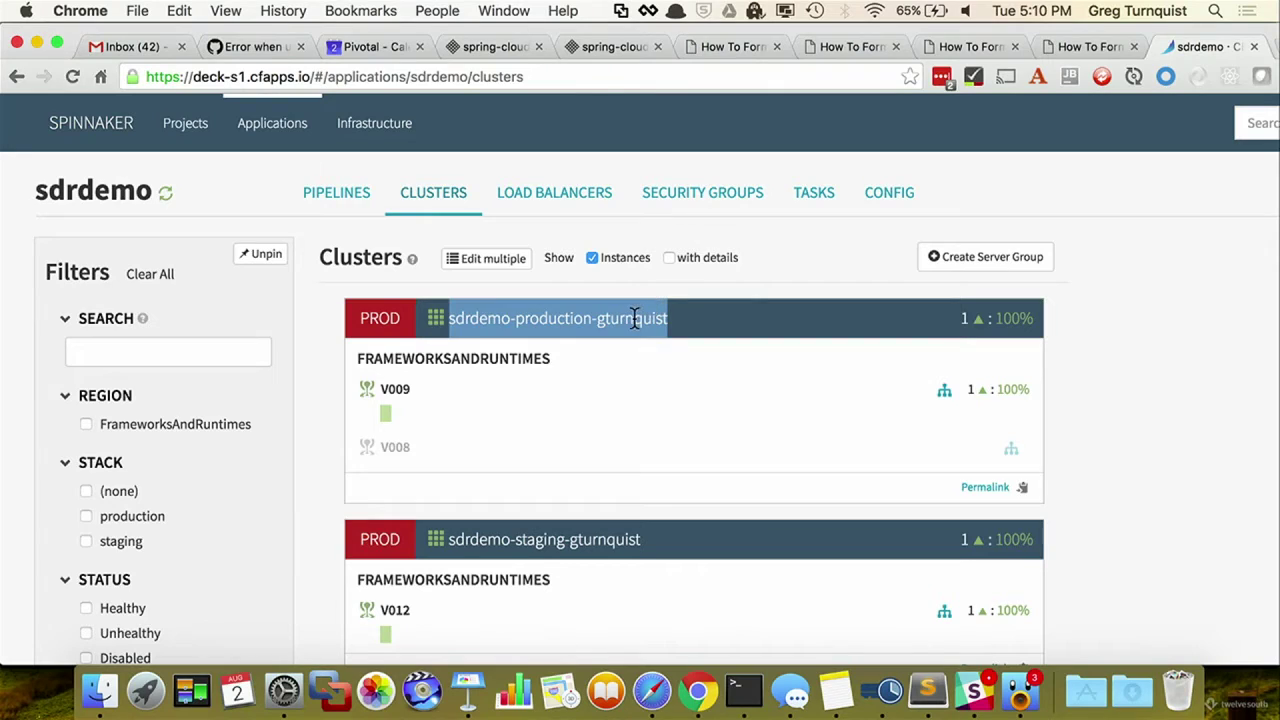
{"action": "double_click", "coordinate": [633, 320]}
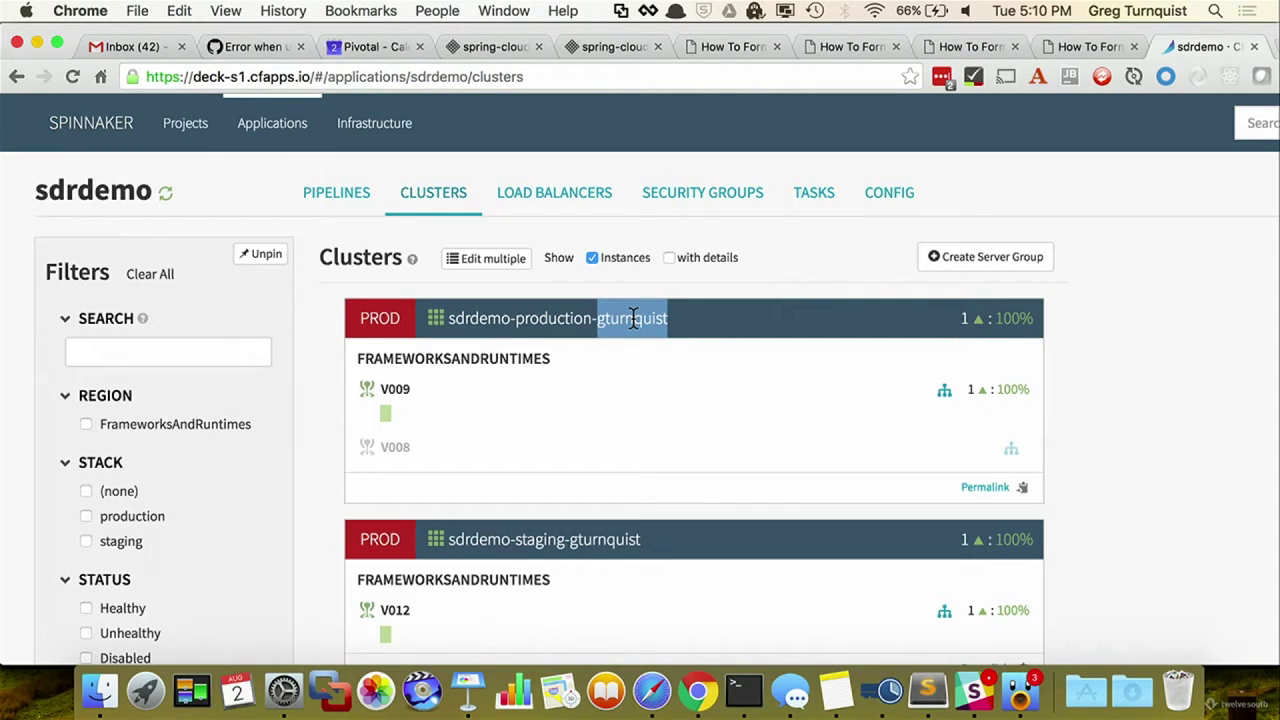
{"action": "left_click_drag", "start_coordinate": [450, 318], "coordinate": [703, 305]}
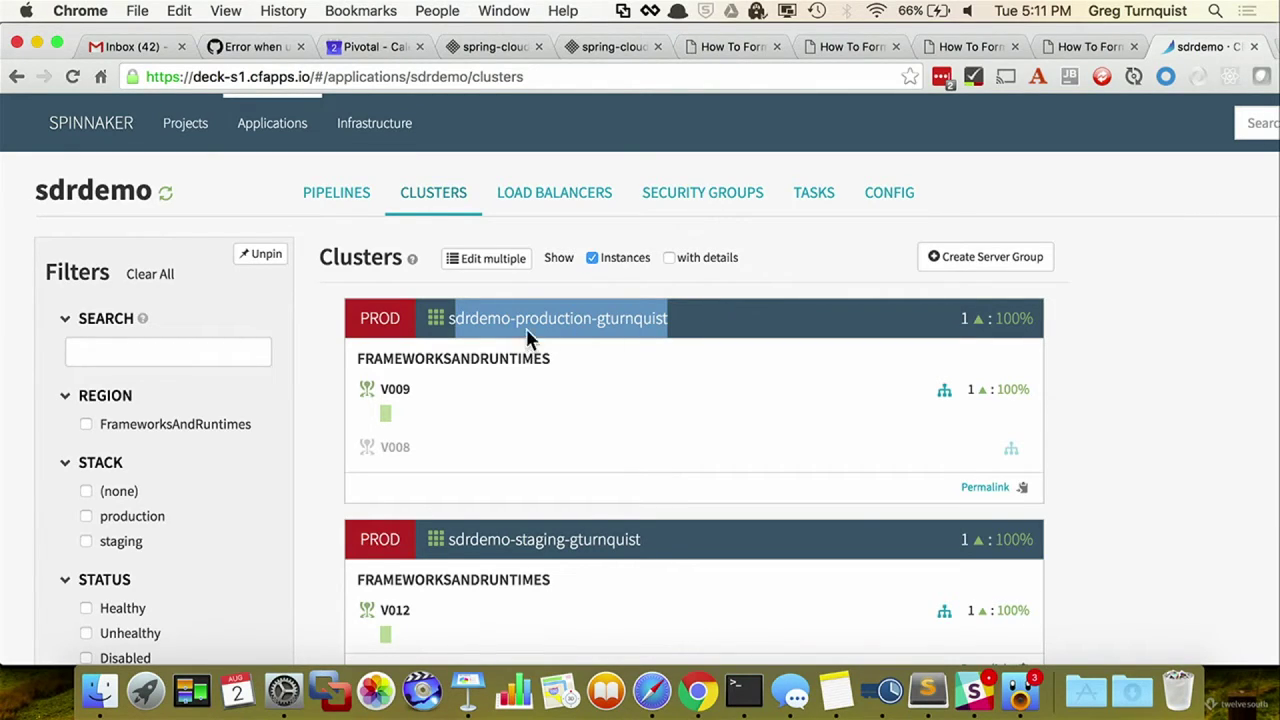
{"action": "left_click", "coordinate": [470, 318]}
{"action": "left_click_drag", "start_coordinate": [446, 318], "coordinate": [765, 312]}
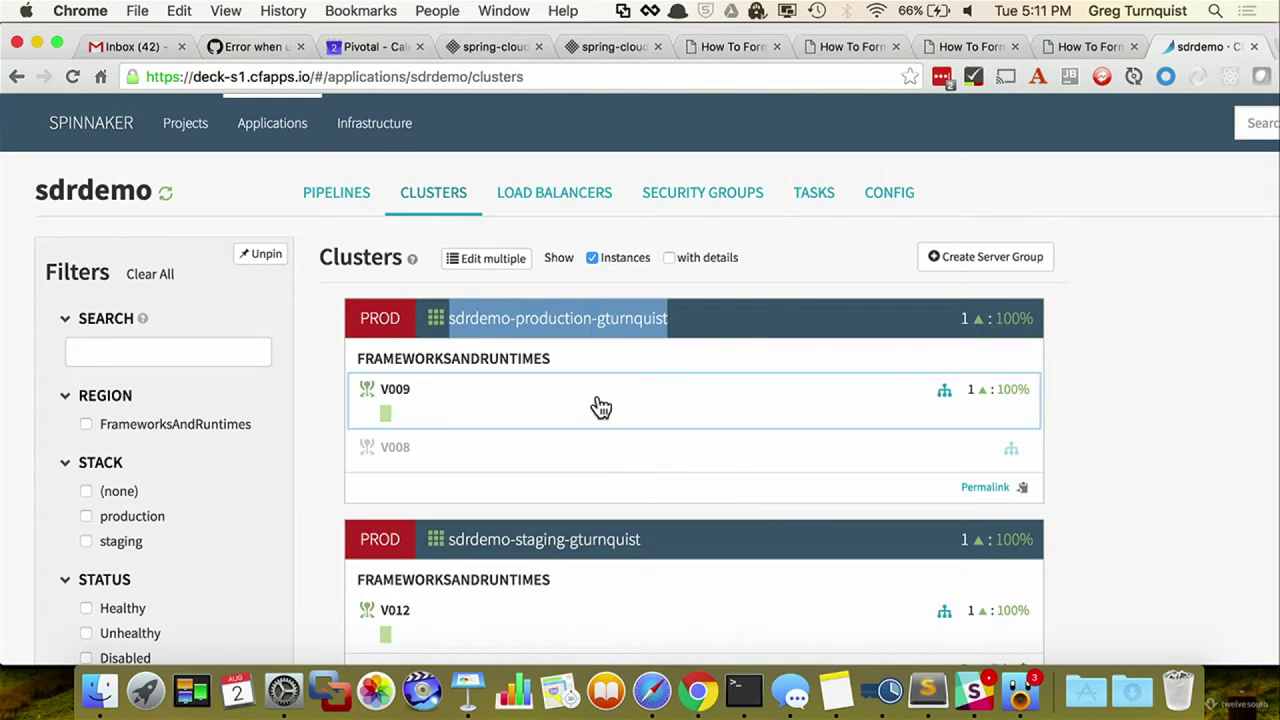
{"action": "left_click", "coordinate": [451, 457]}
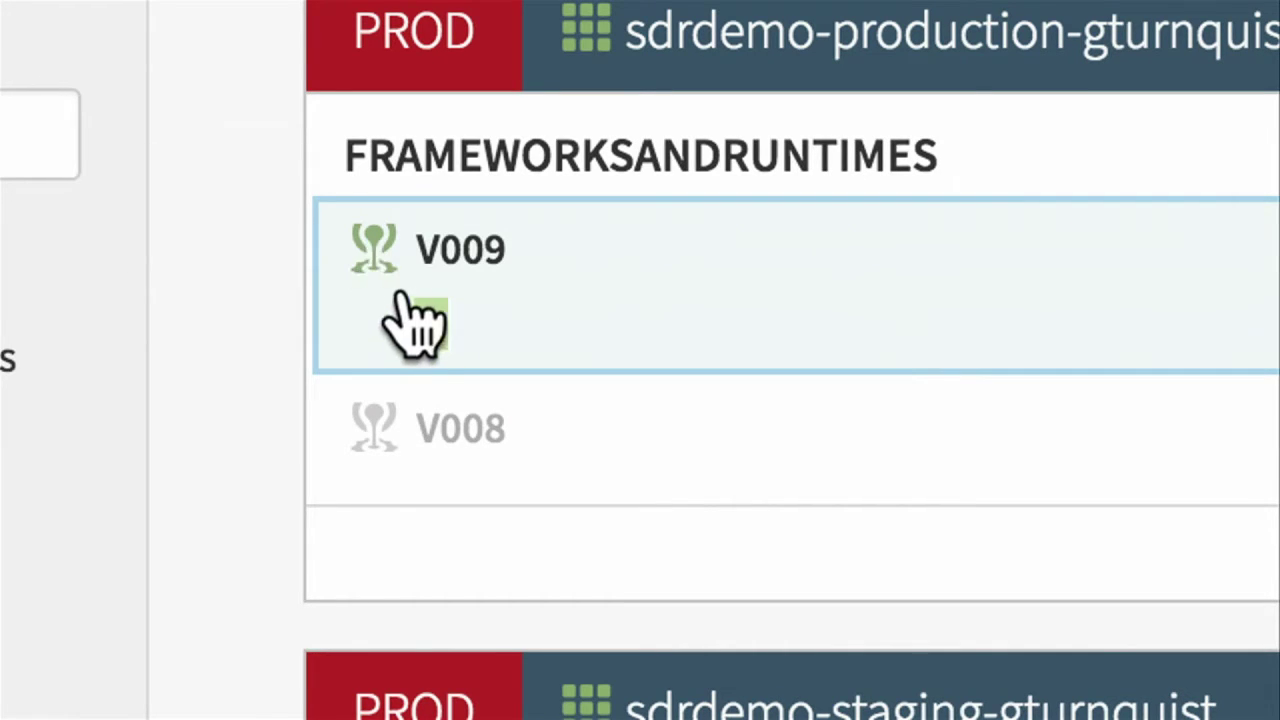
- View the details of the production cluster's V009 instance and of the V009 server group
{"action": "mouse_move", "coordinate": [422, 318]}
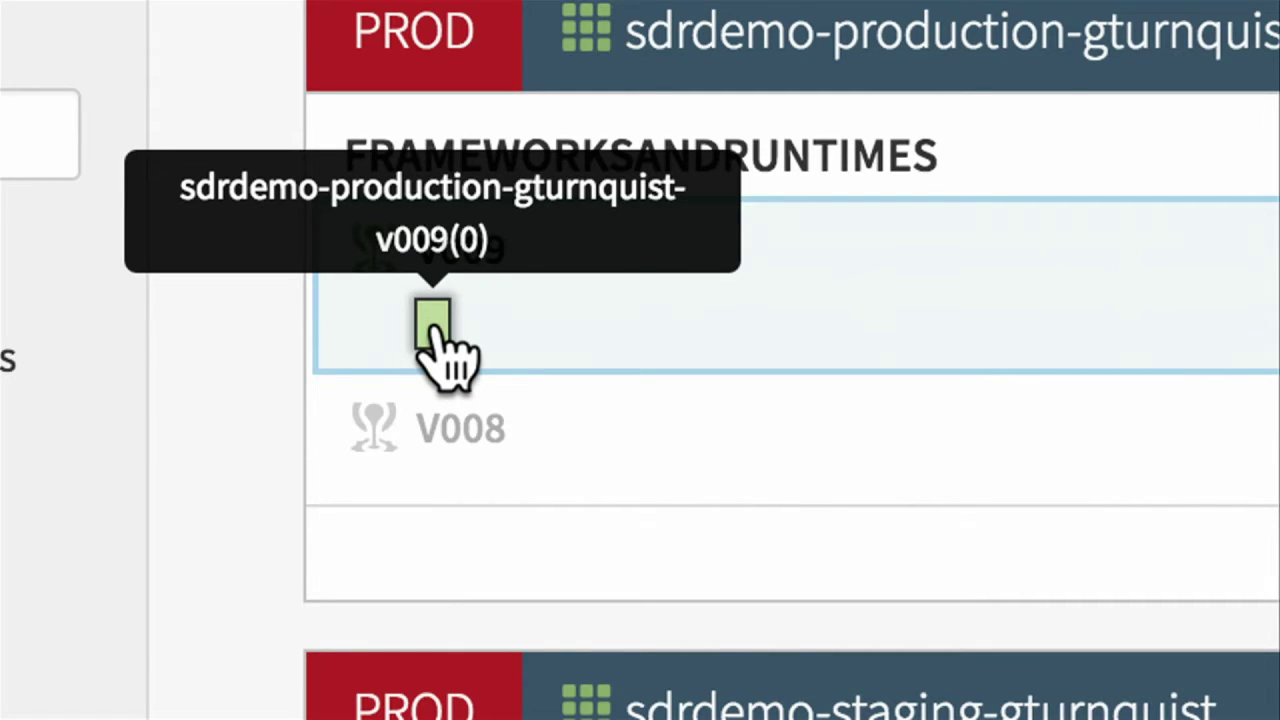
{"action": "left_click", "coordinate": [436, 330]}
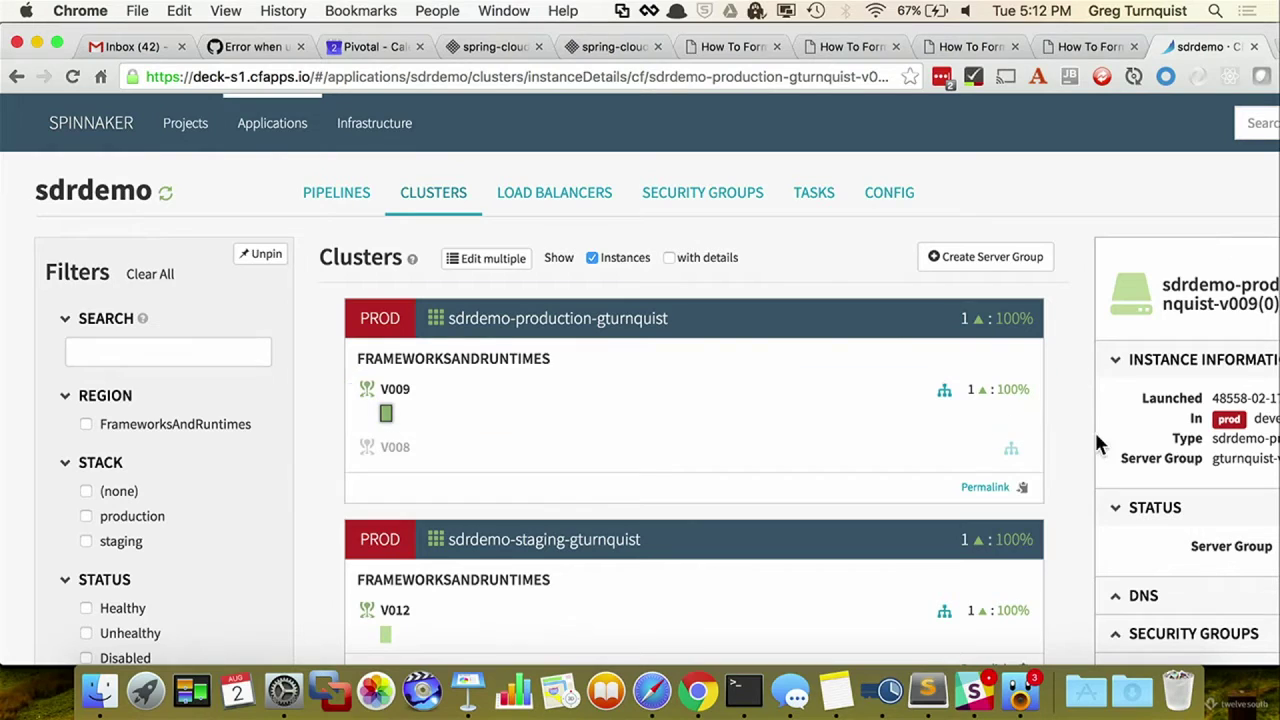
{"action": "left_click", "coordinate": [528, 411]}
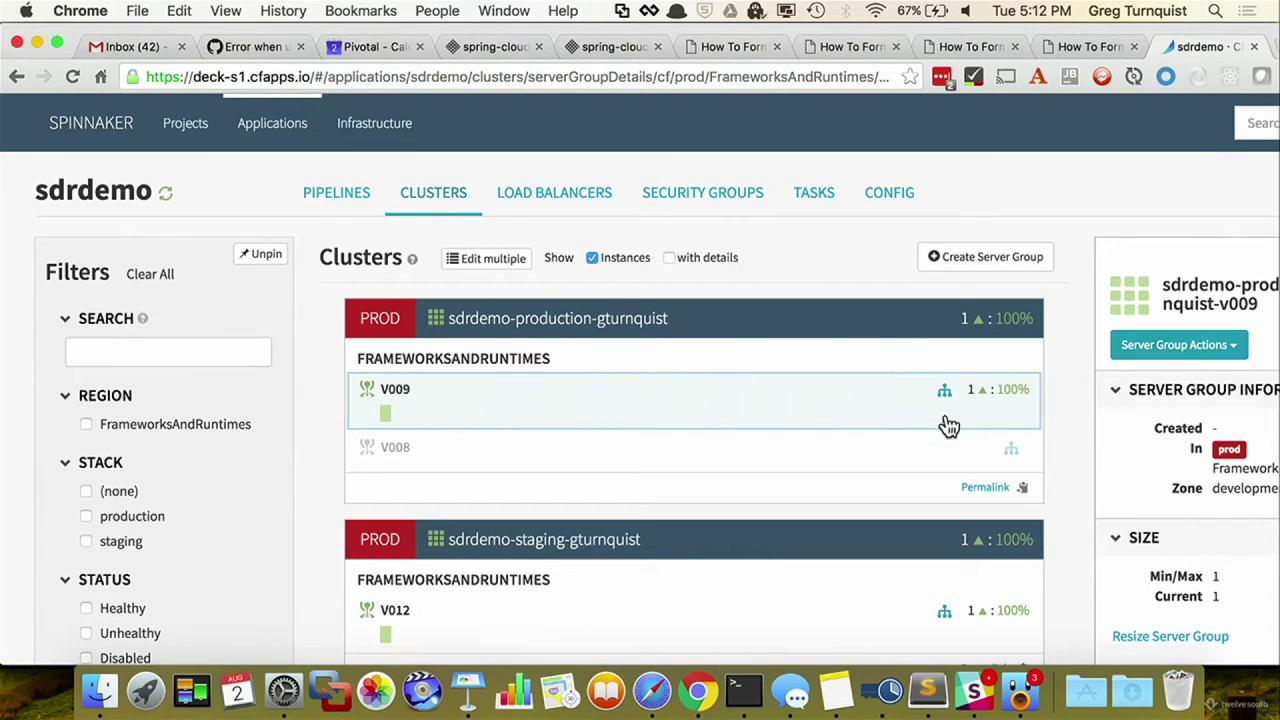
{"action": "scroll", "coordinate": [1146, 449], "scroll_direction": "down", "scroll_amount": 5}
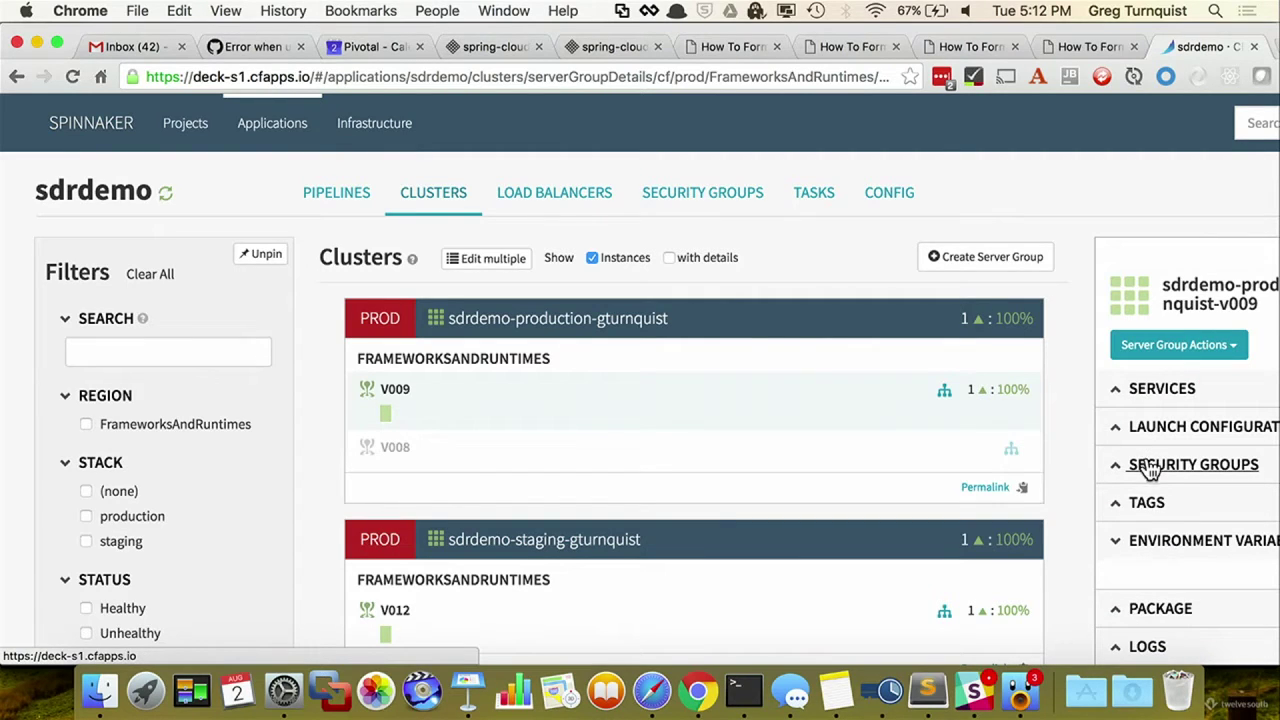
- Open the Application Console from the V009 server group's logs and sign in to Pivotal with the prefilled credentials
{"action": "left_click", "coordinate": [1140, 647]}
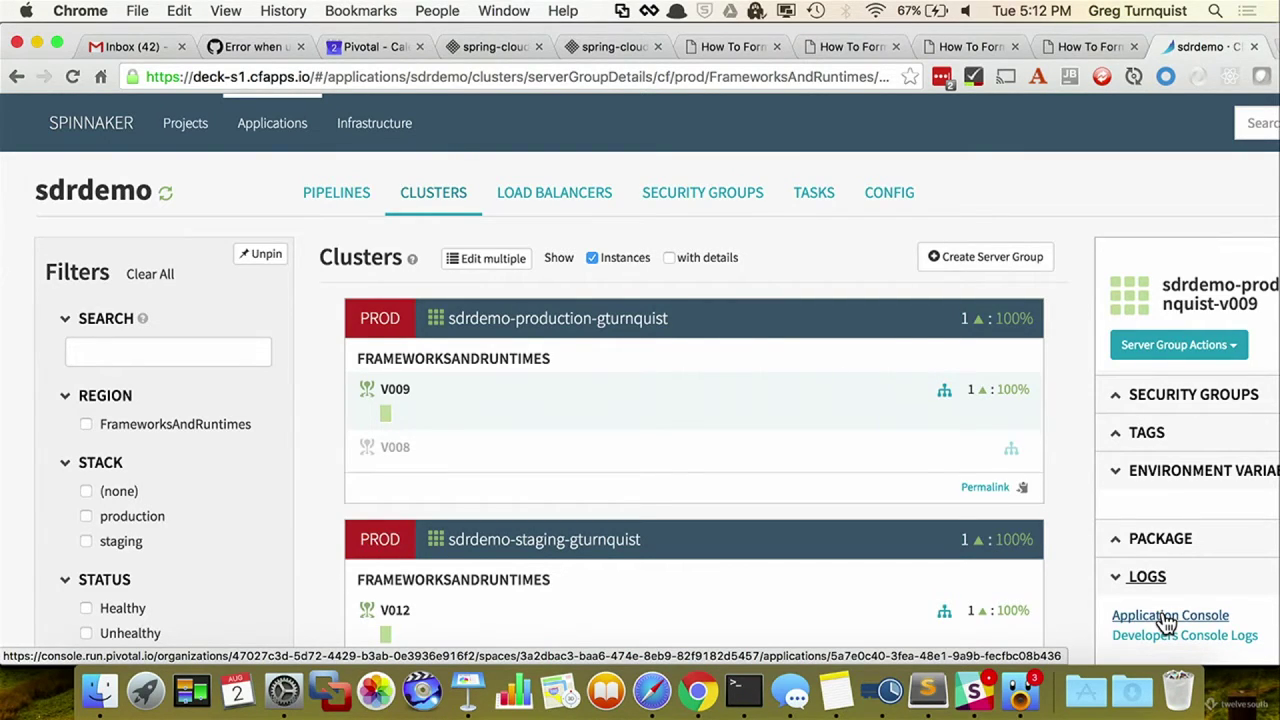
{"action": "left_click", "coordinate": [1166, 617]}
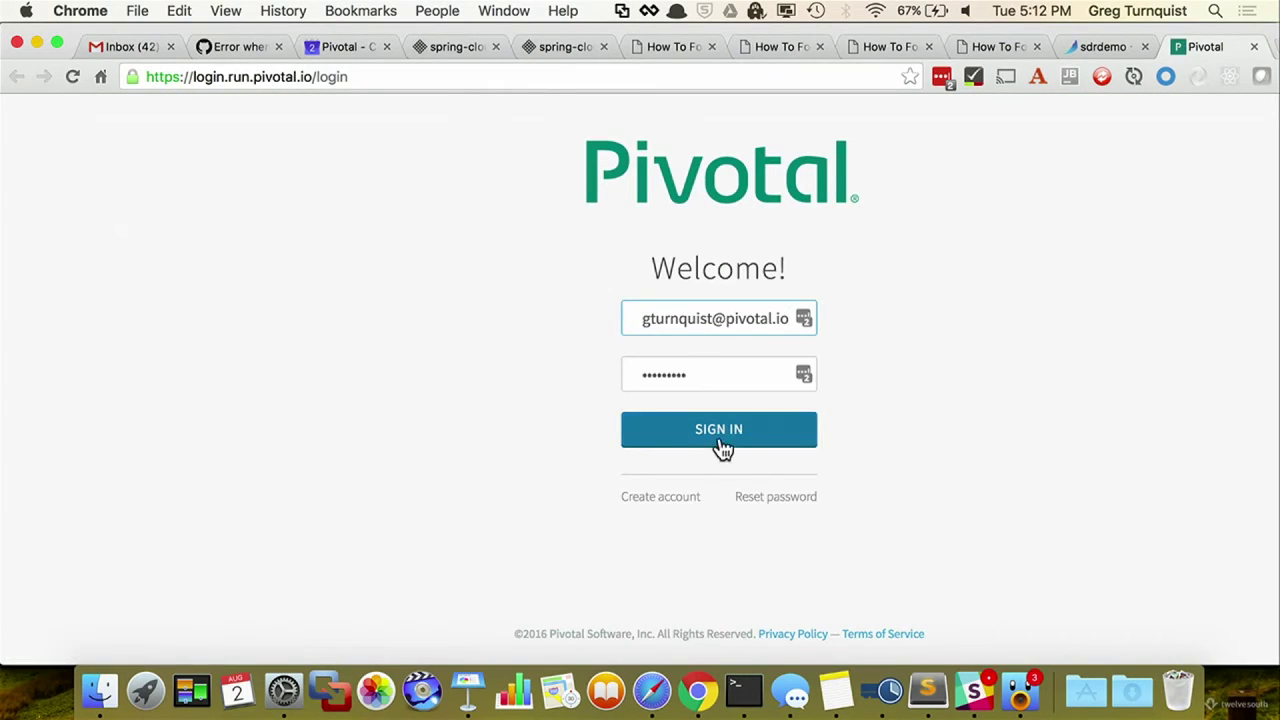
{"action": "left_click", "coordinate": [719, 437]}
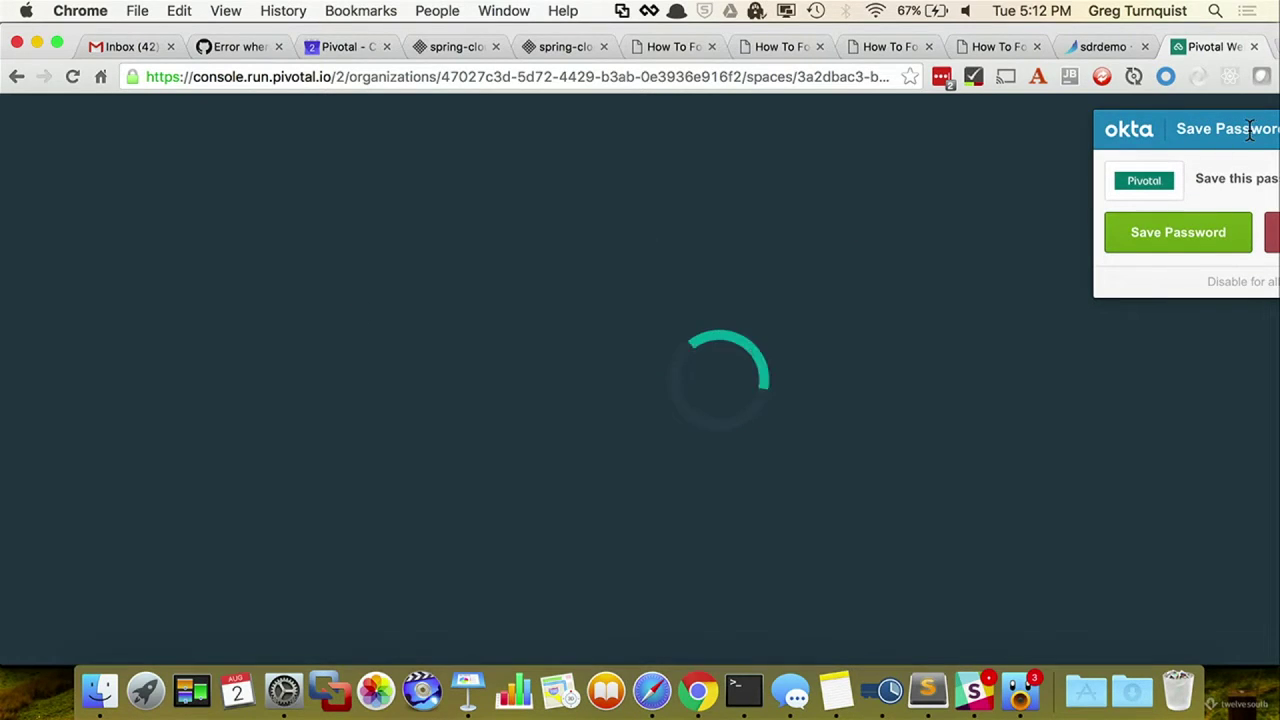
{"action": "left_click_drag", "start_coordinate": [1250, 130], "coordinate": [1110, 137]}
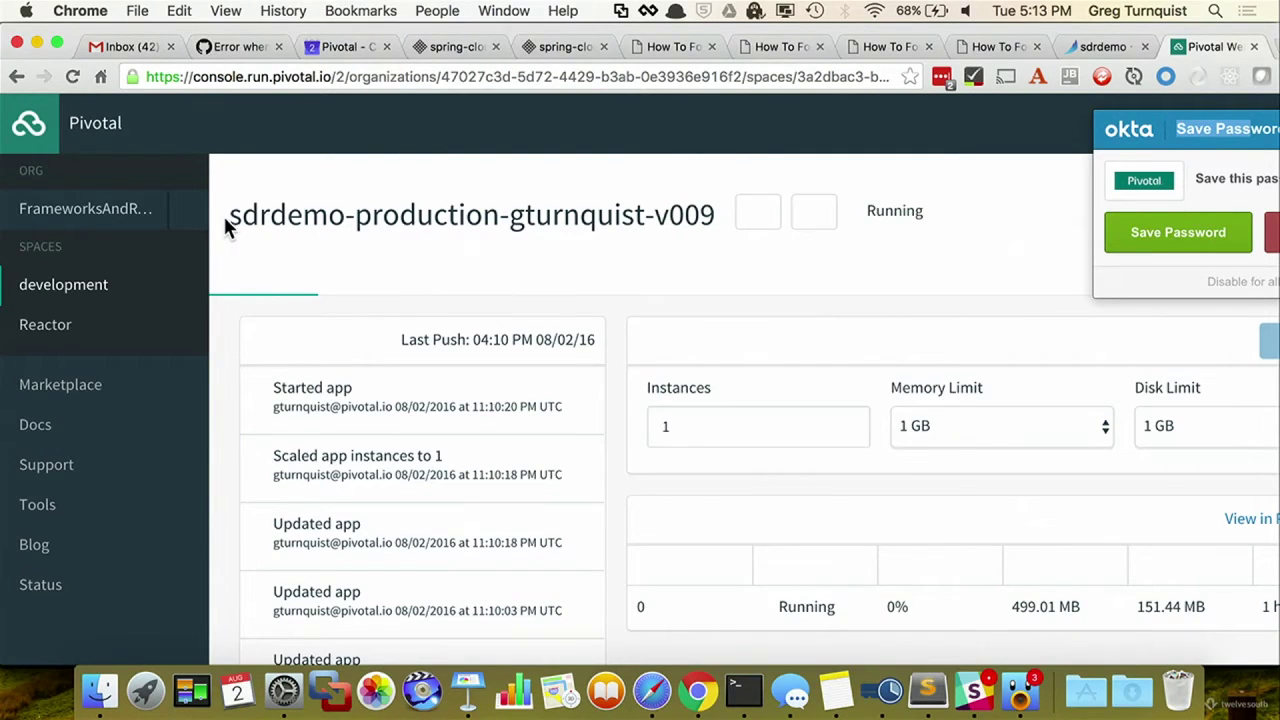
- Examine the application, stack, detail and version parts of the deployed app's name in Pivotal Web Services
{"action": "left_click_drag", "start_coordinate": [231, 216], "coordinate": [721, 210]}
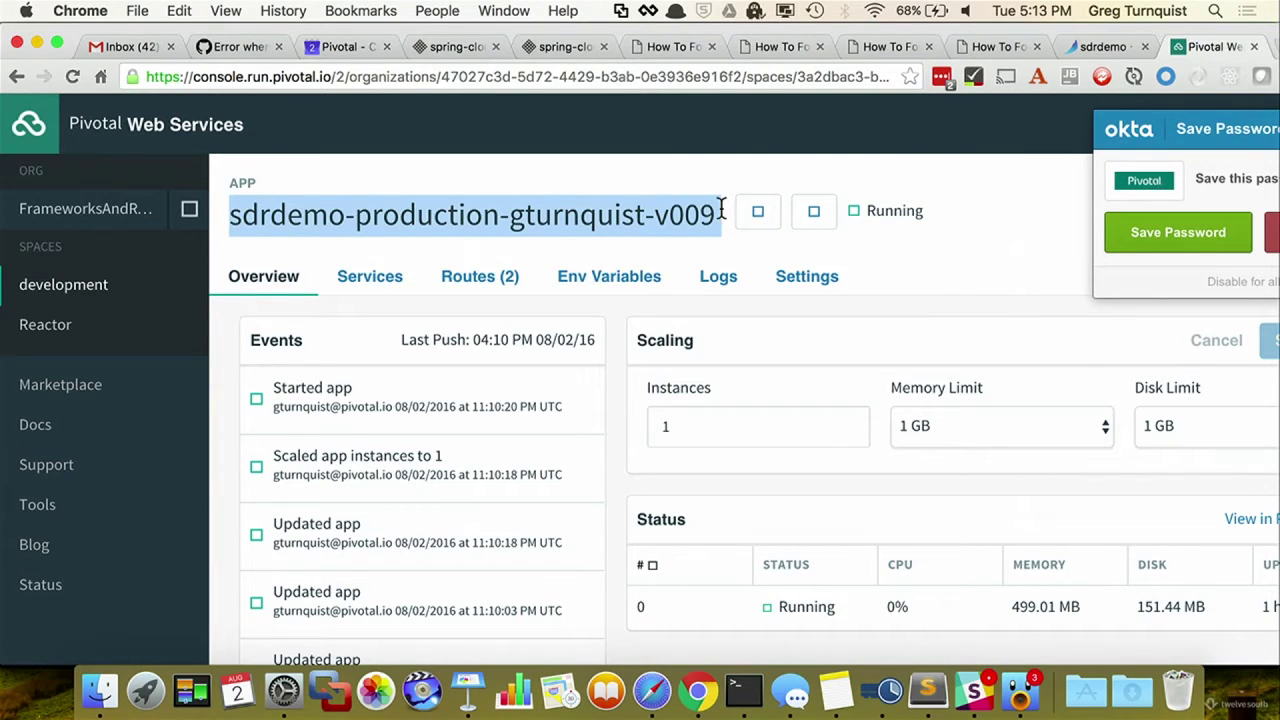
{"action": "double_click", "coordinate": [279, 216]}
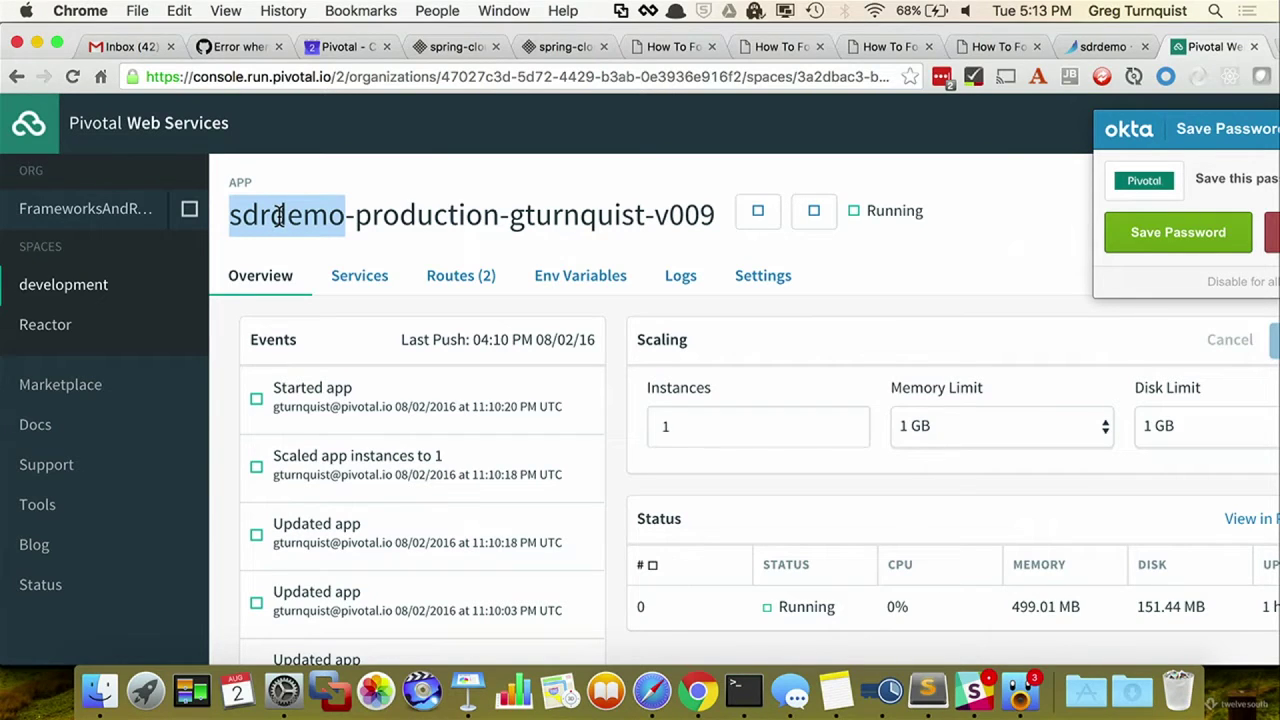
{"action": "double_click", "coordinate": [449, 216]}
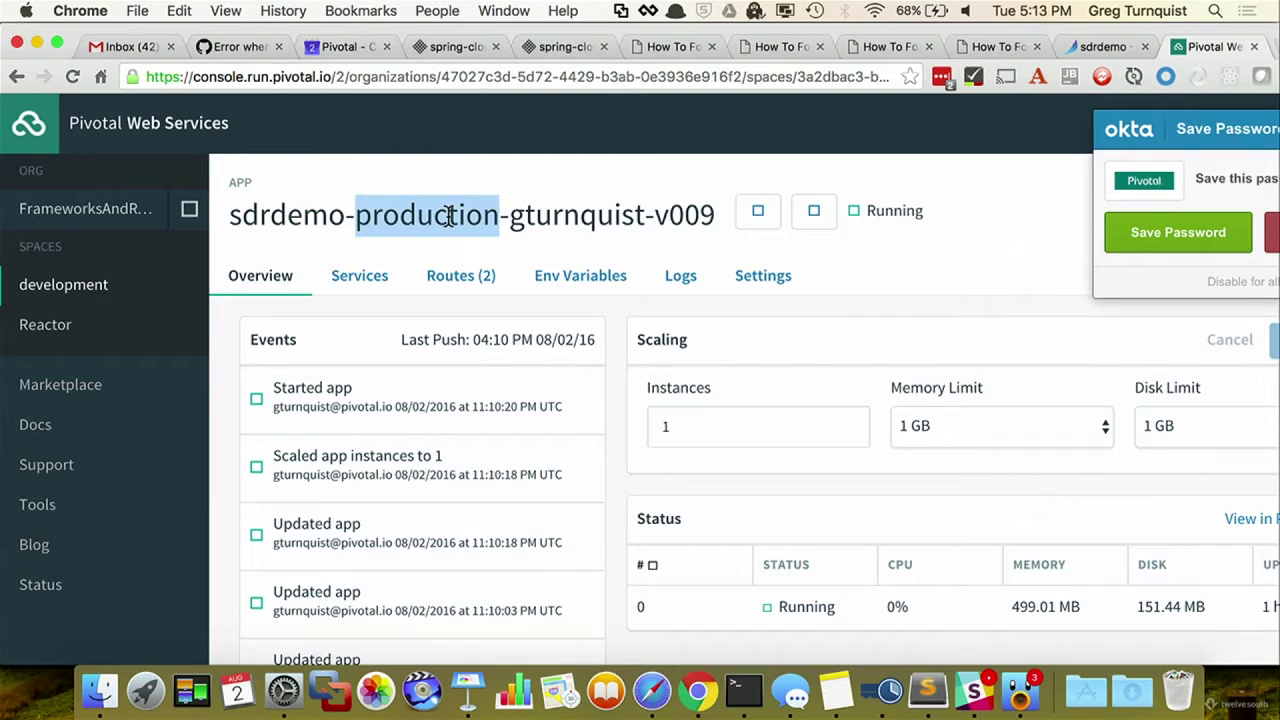
{"action": "double_click", "coordinate": [587, 218]}
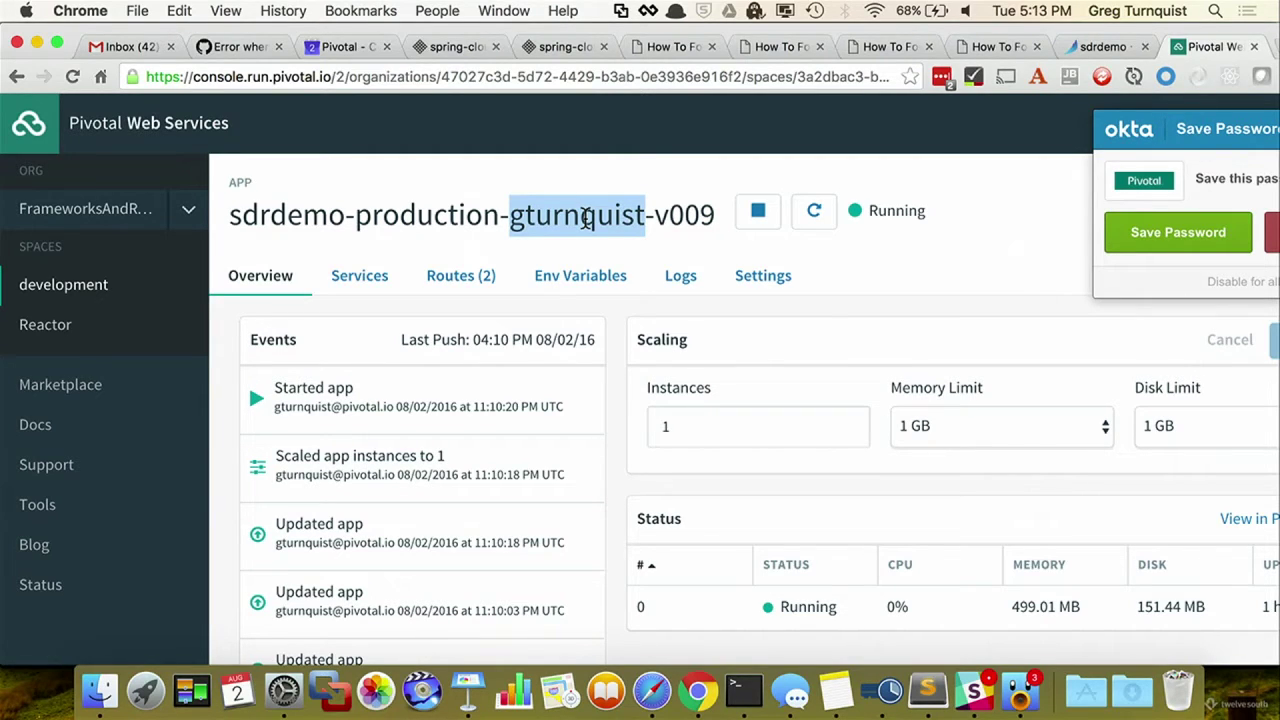
{"action": "double_click", "coordinate": [686, 214]}
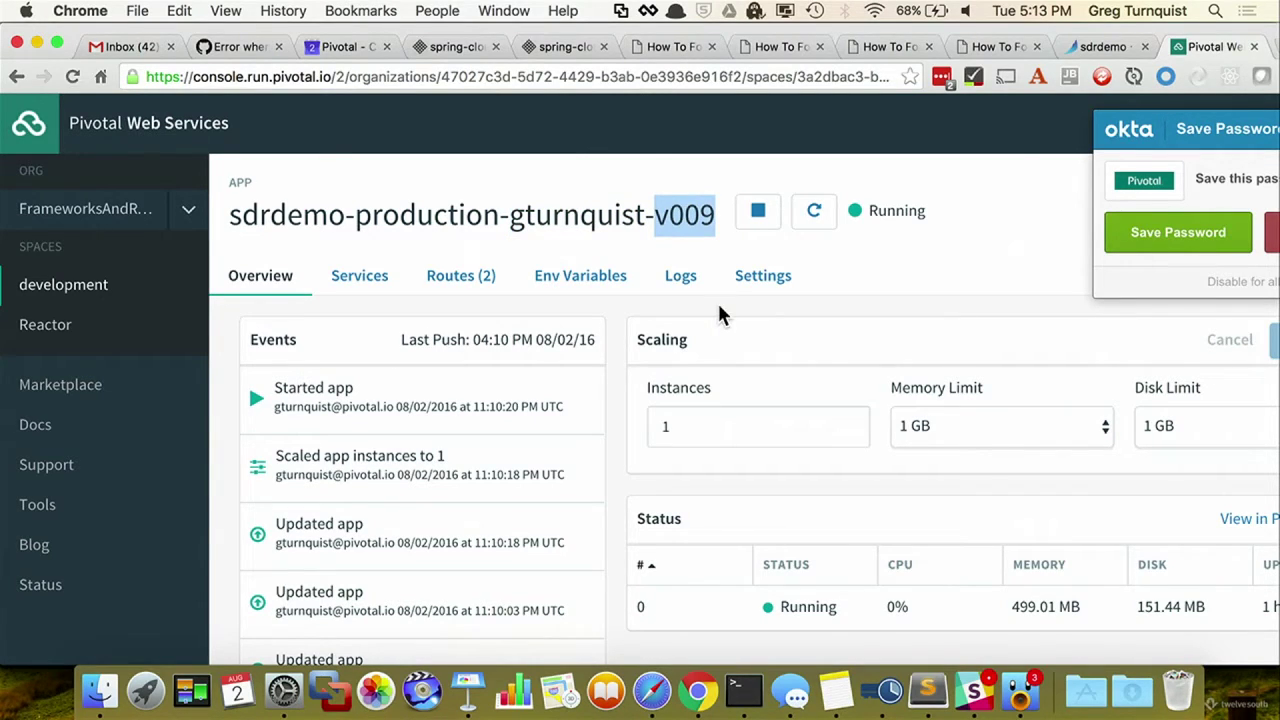
- Return to Spinnaker and inspect the server groups in the details of V009's spring-data-rest-demo load balancer
{"action": "left_click", "coordinate": [1097, 50]}
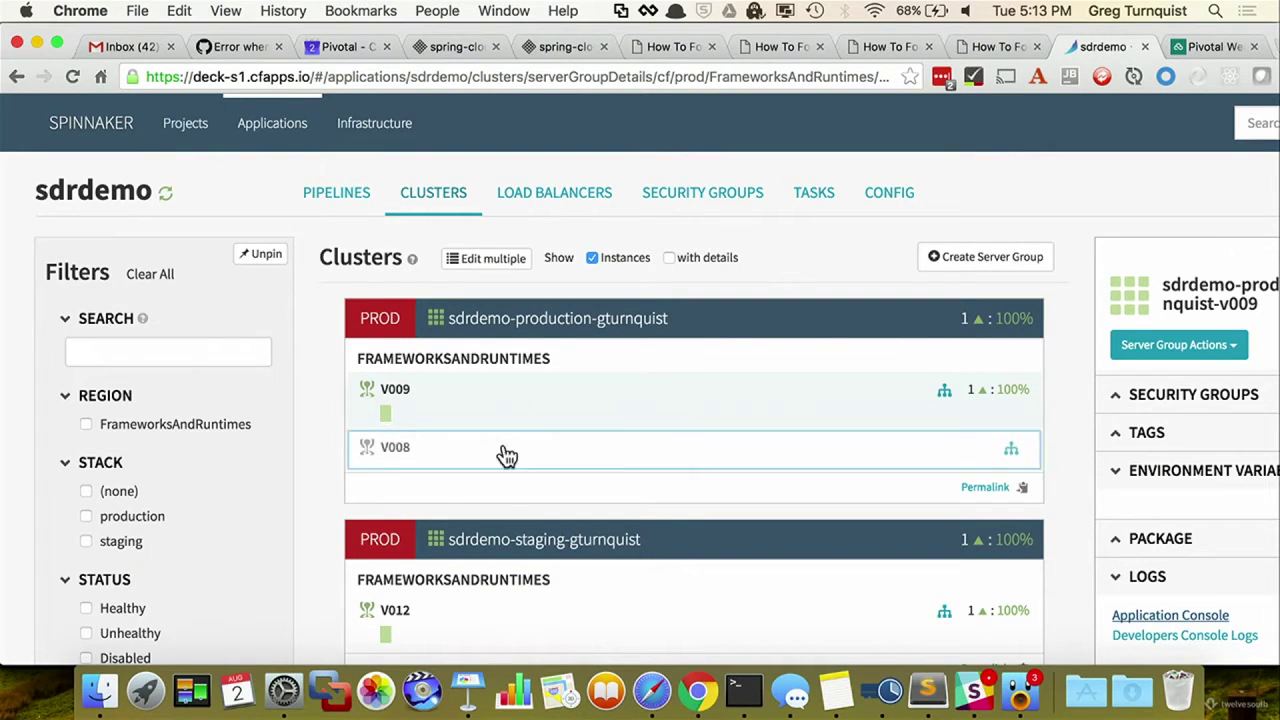
{"action": "mouse_move", "coordinate": [946, 398]}
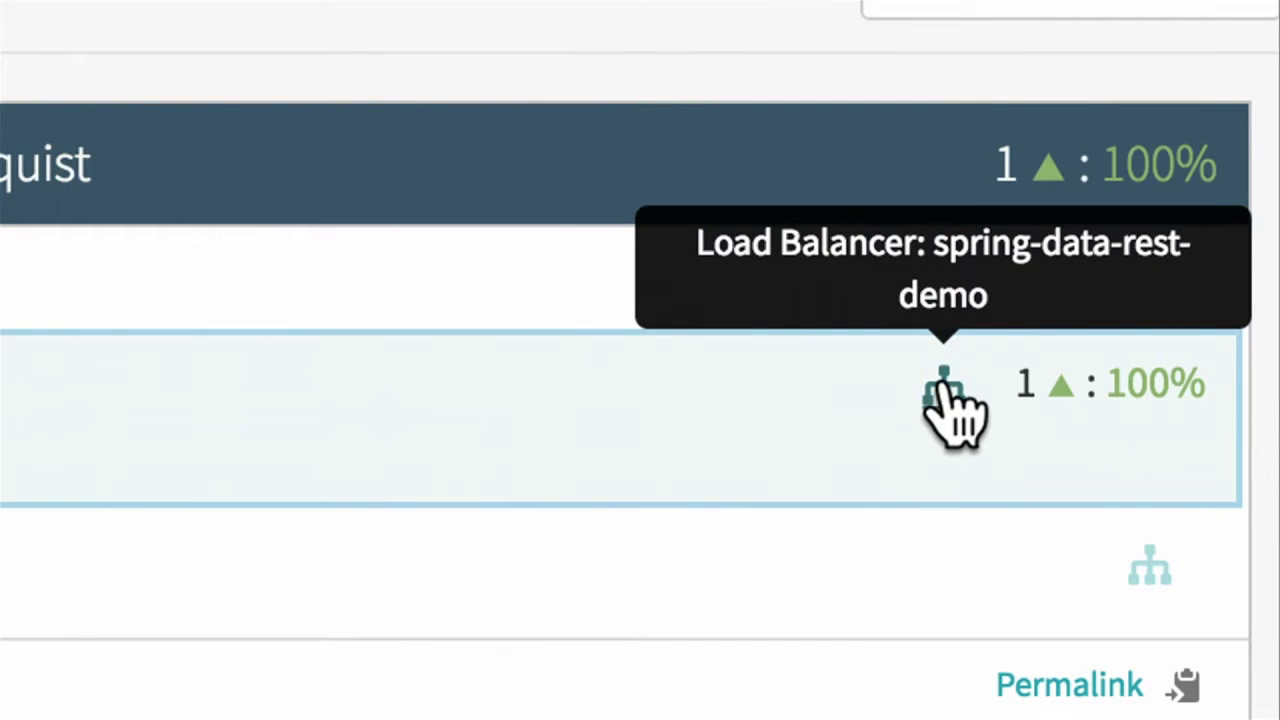
{"action": "left_click", "coordinate": [946, 398]}
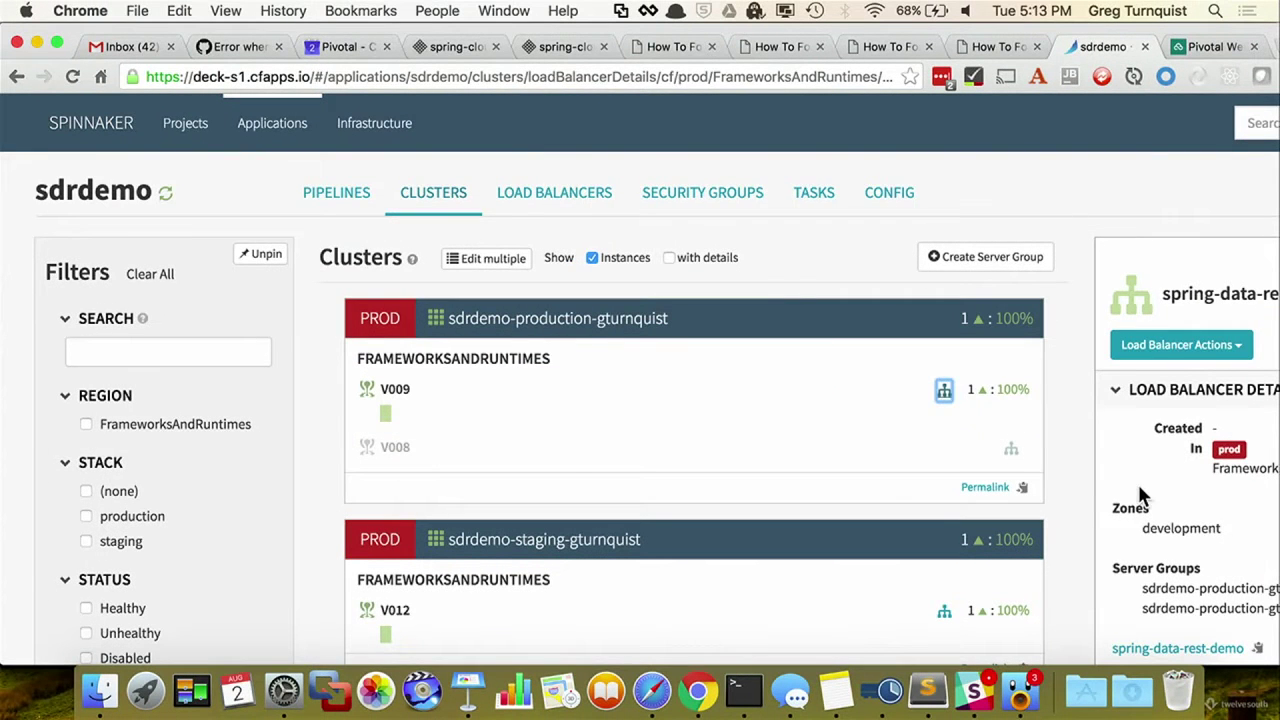
{"action": "scroll", "coordinate": [1138, 484], "scroll_direction": "down", "scroll_amount": 1}
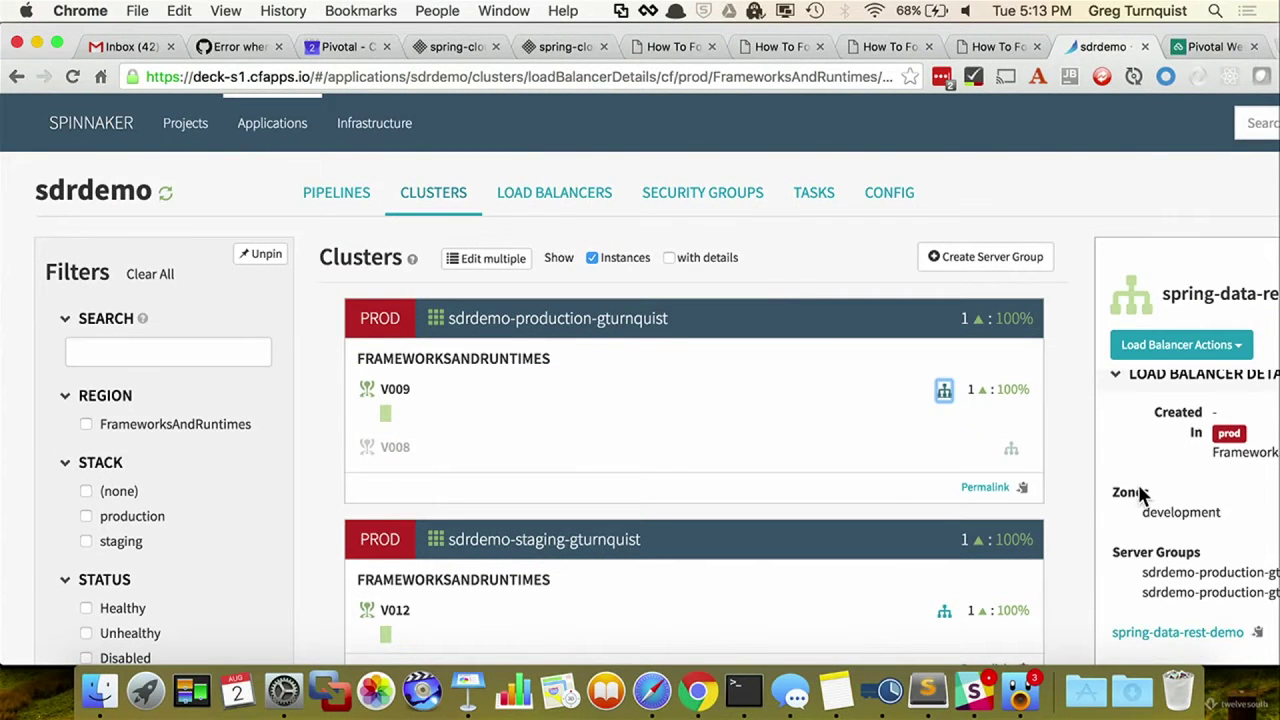
{"action": "left_click_drag", "start_coordinate": [1143, 572], "coordinate": [1270, 594]}
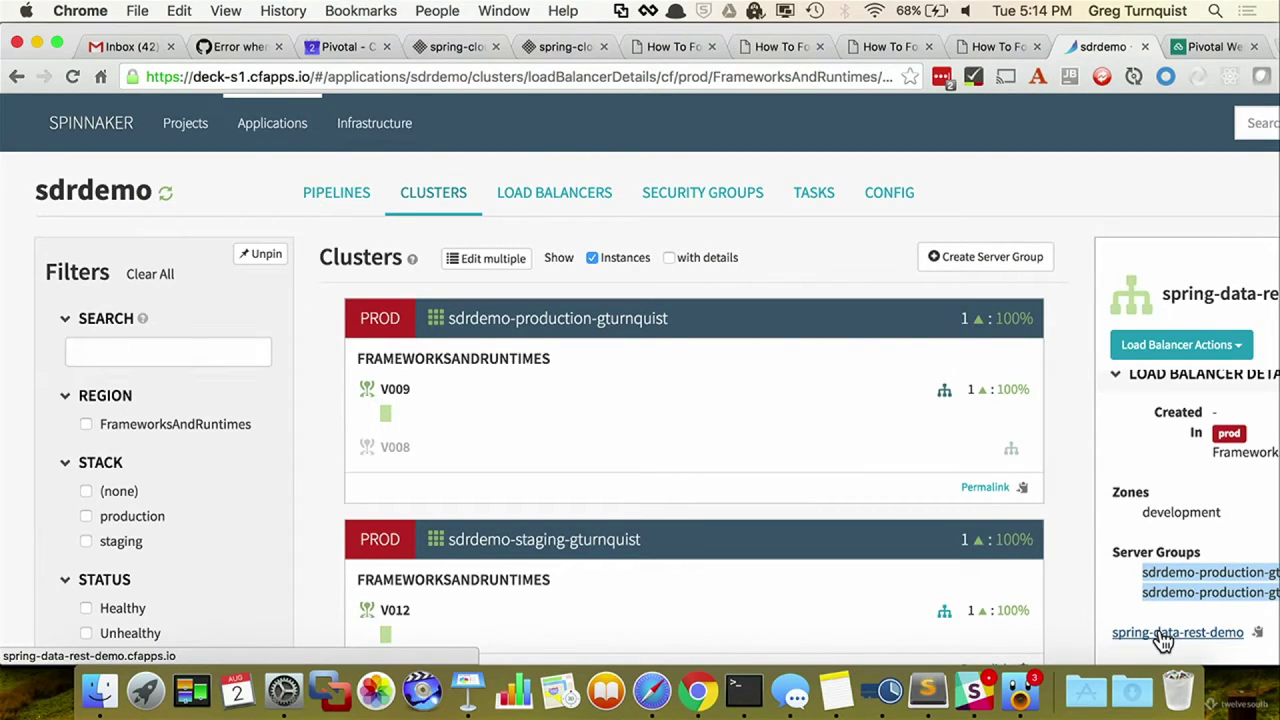
- Open the load balancer's spring-data-rest-demo link and enlarge the JSON page to read its address and links
{"action": "left_click", "coordinate": [1163, 640]}
{"action": "scroll", "coordinate": [1160, 637], "scroll_direction": "up", "scroll_amount": 1}
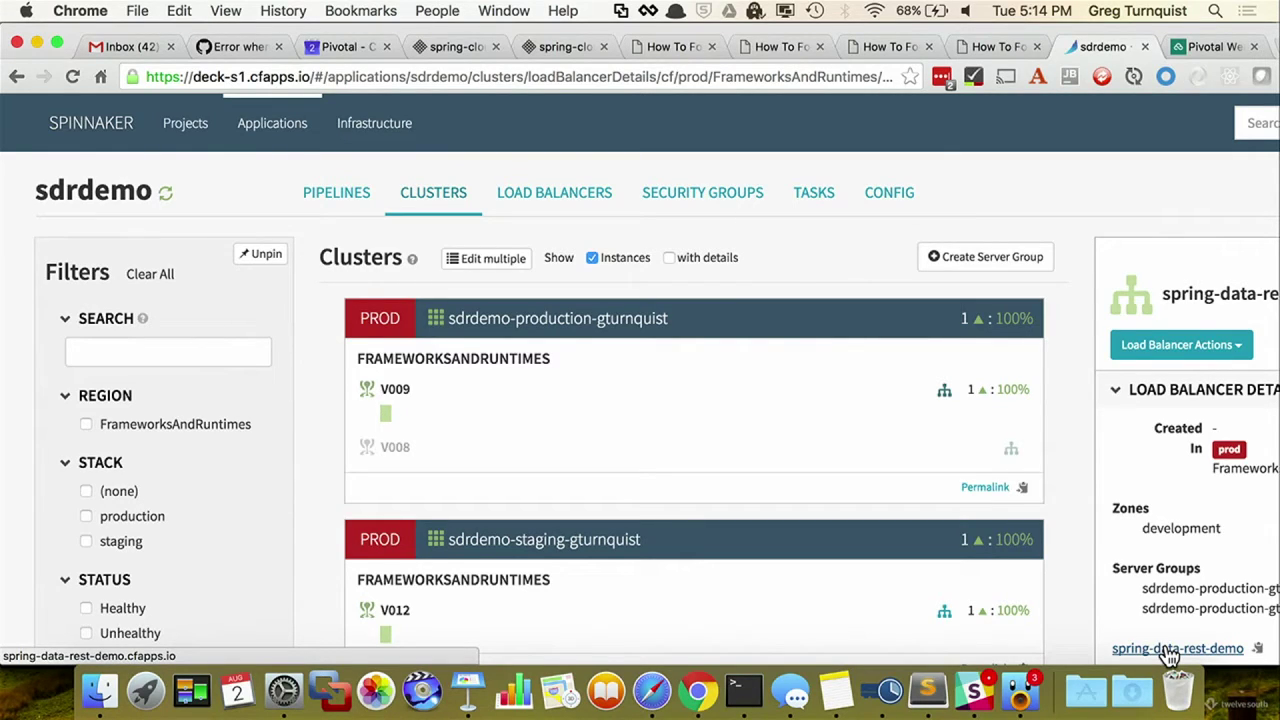
{"action": "left_click", "coordinate": [1170, 650]}
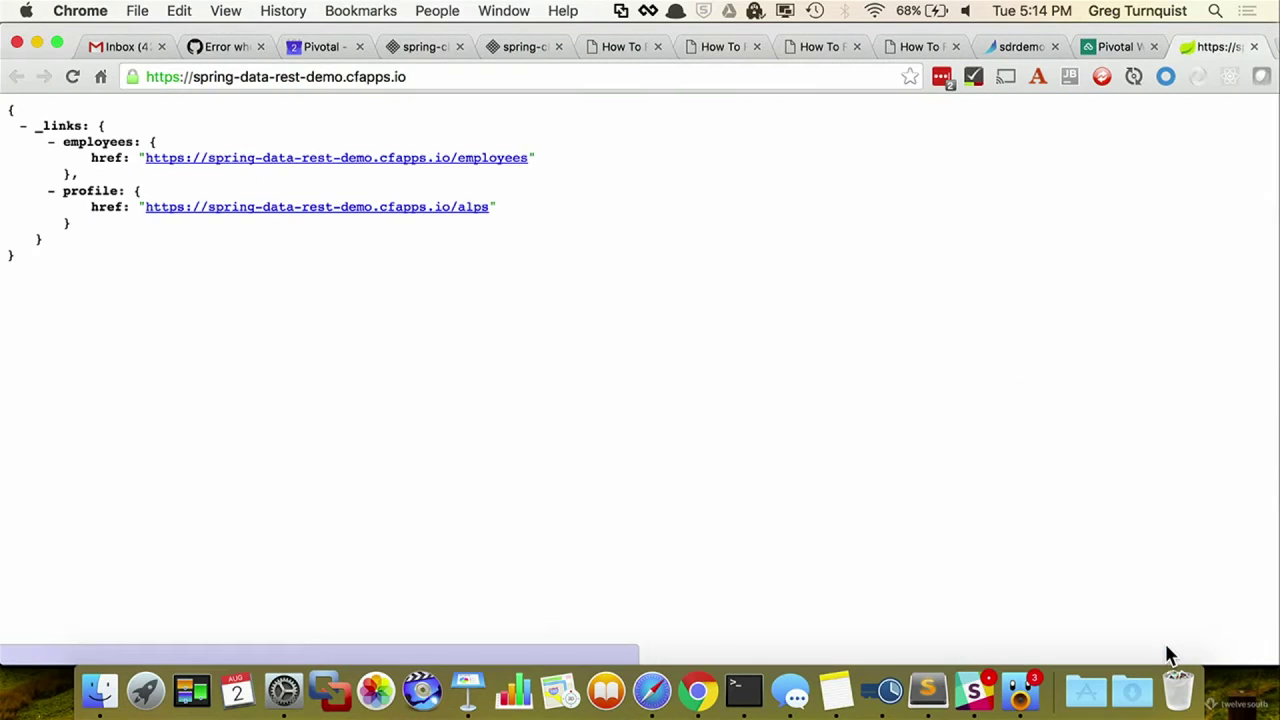
{"action": "left_click", "coordinate": [446, 80]}
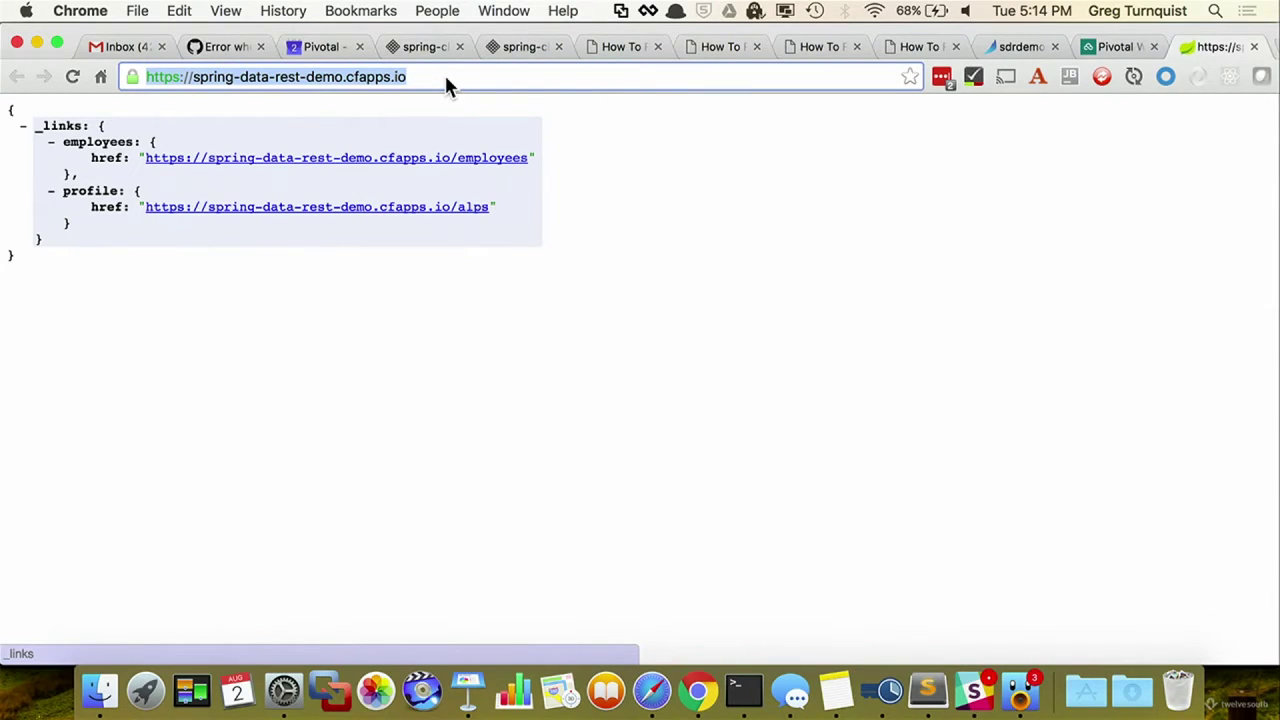
{"action": "key", "text": "super+equal"}
{"action": "key", "text": "super+equal"}
{"action": "key", "text": "super+equal"}
{"action": "key", "text": "super+equal"}
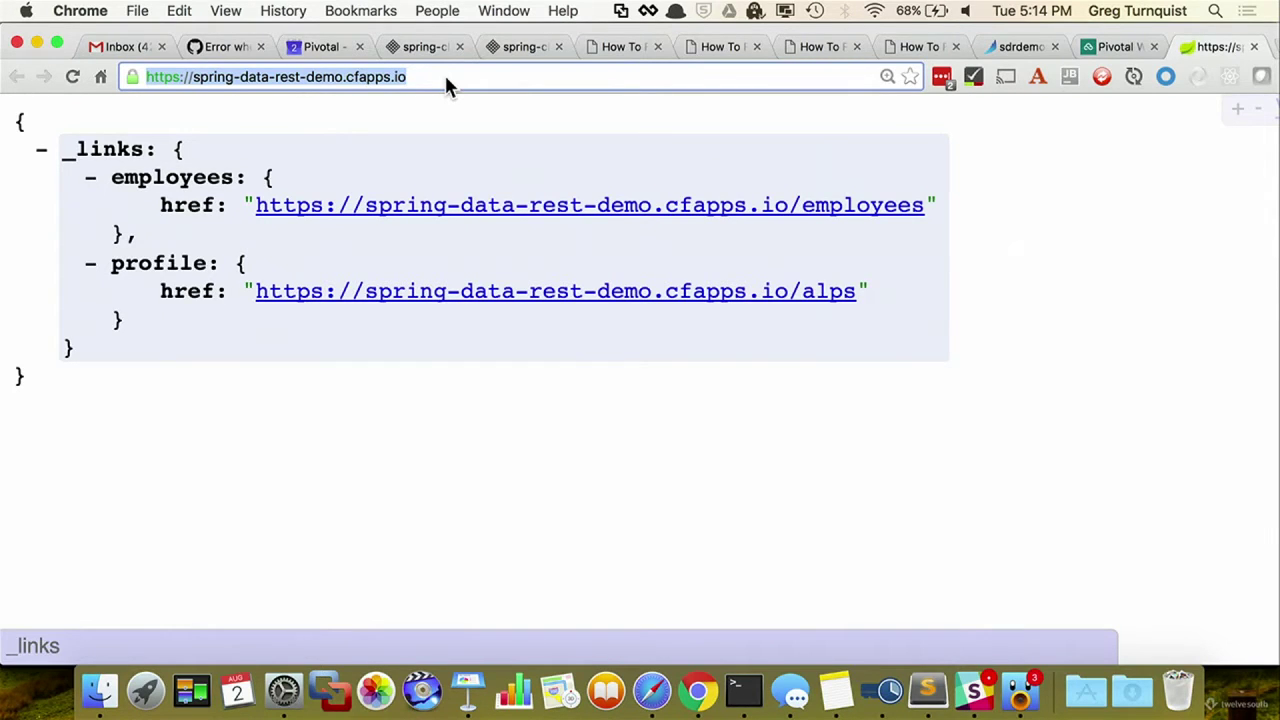
- Close the JSON page, return to Spinnaker's clusters and examine the staging cluster containing server group V012
{"action": "key", "text": "super+alt+Left"}
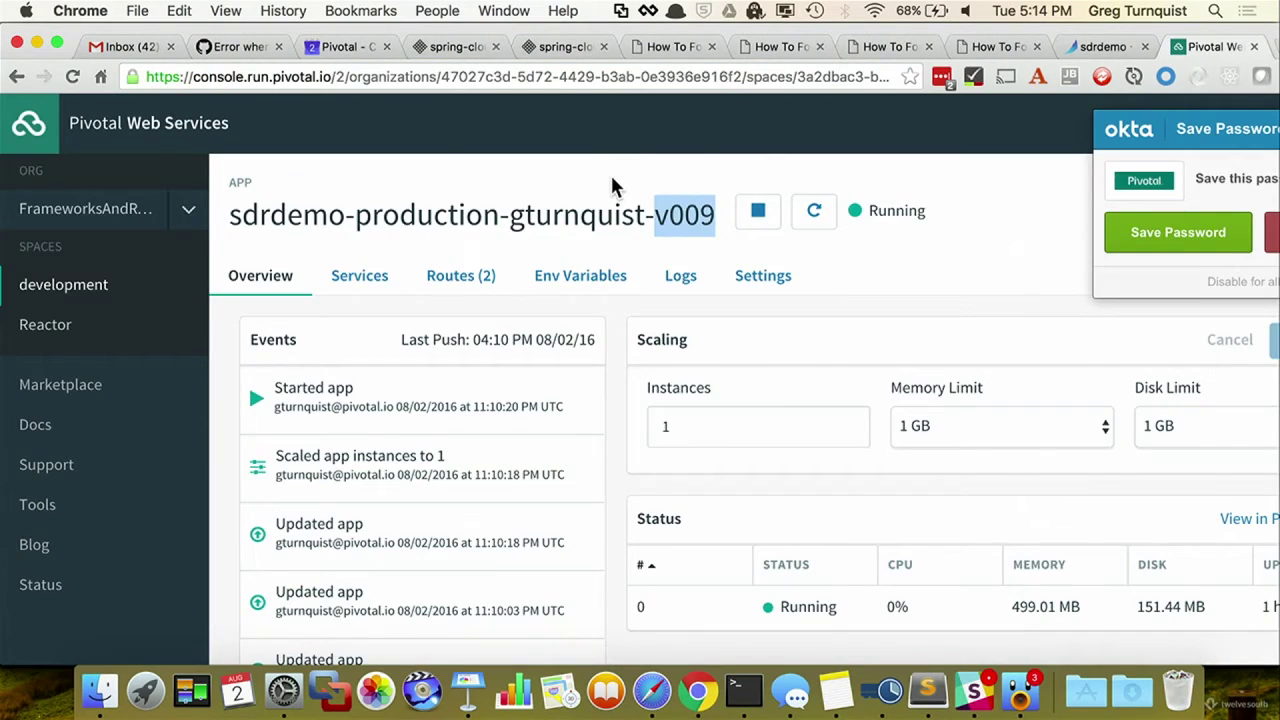
{"action": "key", "text": "super+alt+Left"}
{"action": "scroll", "coordinate": [669, 357], "scroll_direction": "down", "scroll_amount": 1}
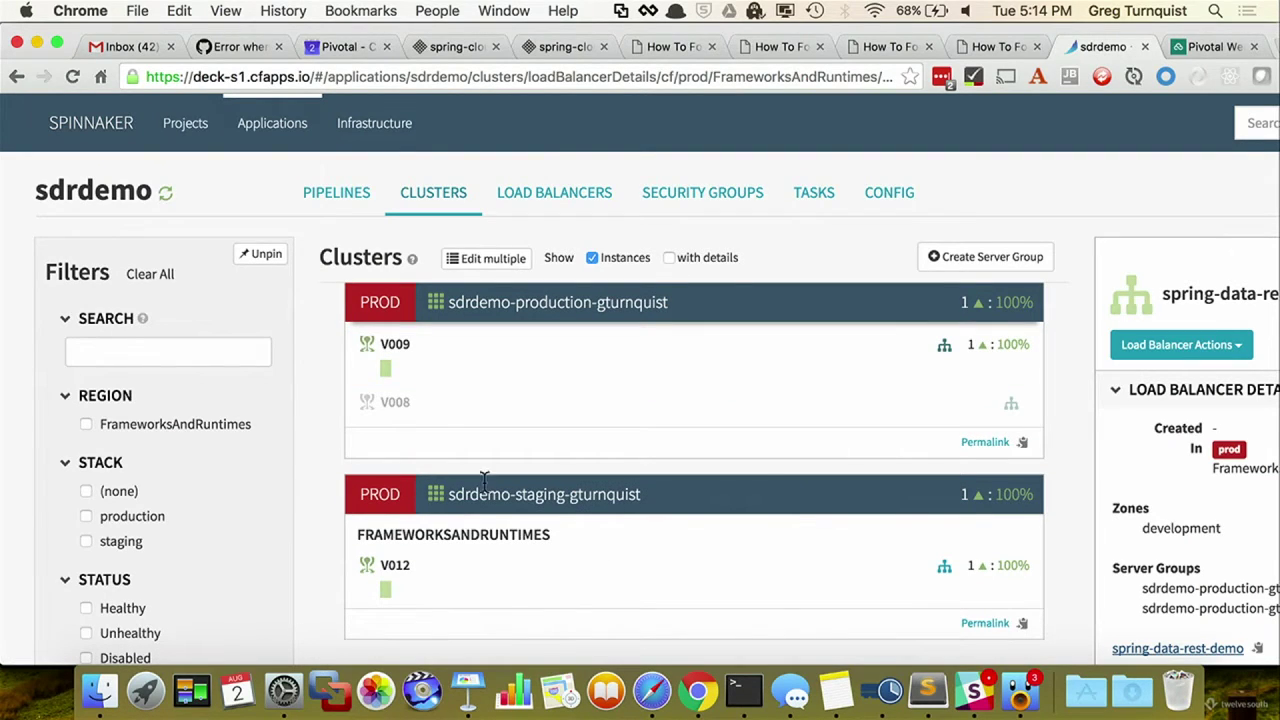
{"action": "left_click_drag", "start_coordinate": [447, 492], "coordinate": [683, 518]}
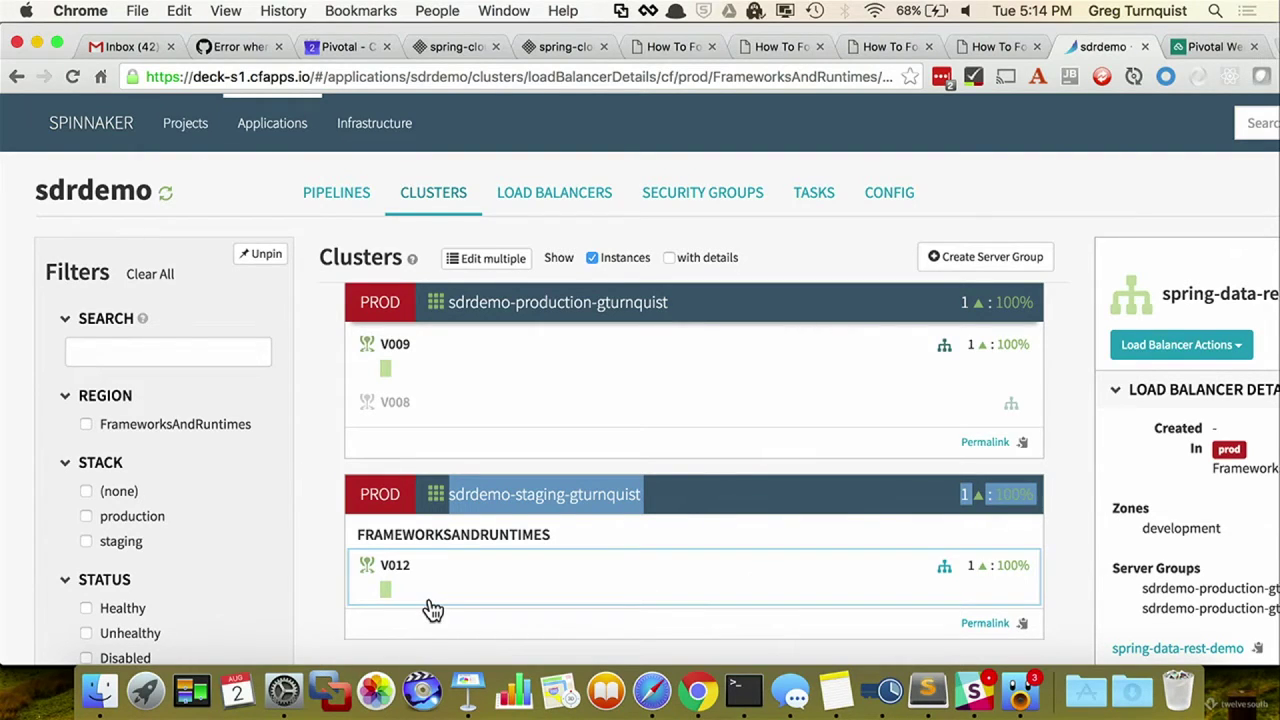
{"action": "left_click", "coordinate": [549, 595]}
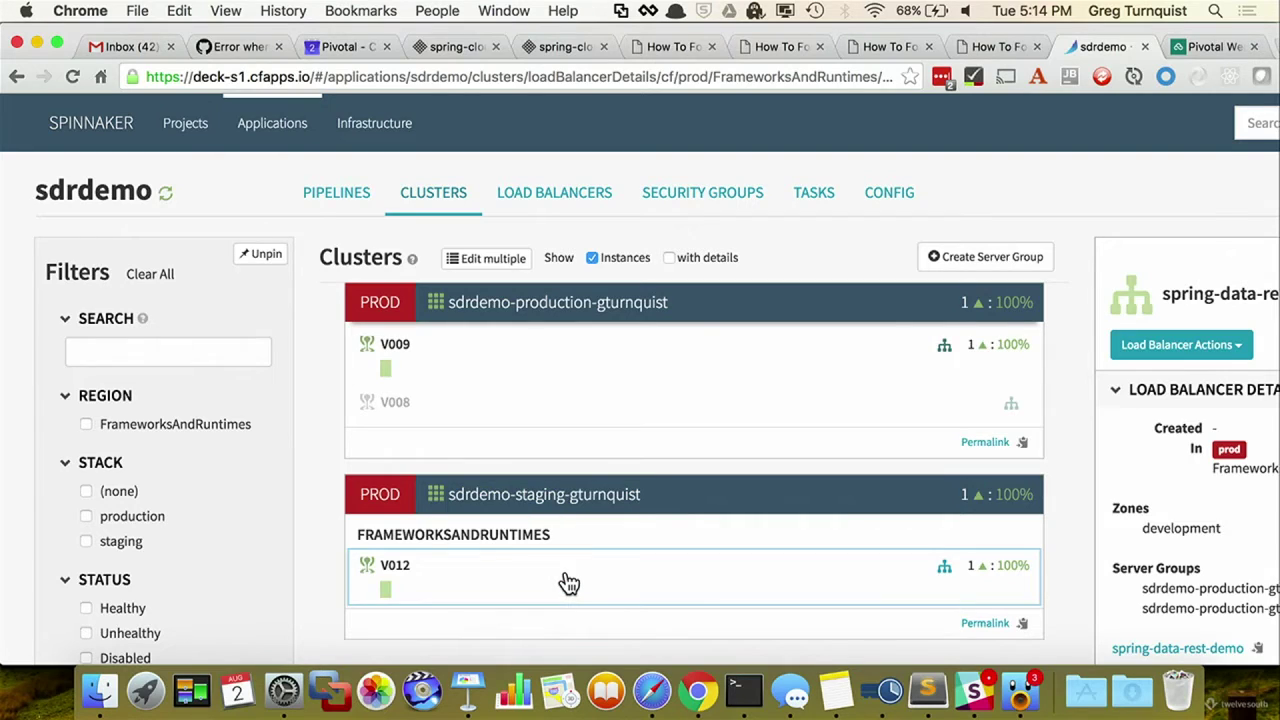
- Inspect V012's spring-data-rest-demo-staging load balancer, open its link to read the JSON page, and close that page
{"action": "left_click", "coordinate": [944, 567]}
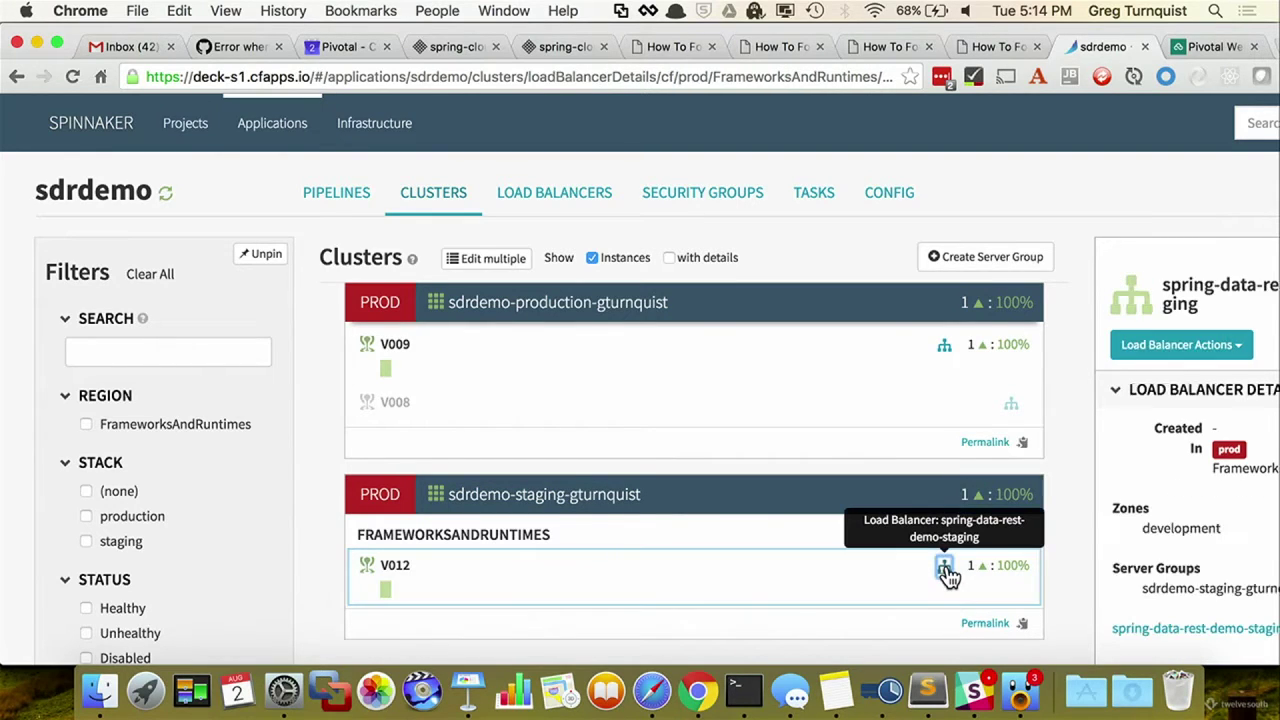
{"action": "left_click", "coordinate": [1145, 633]}
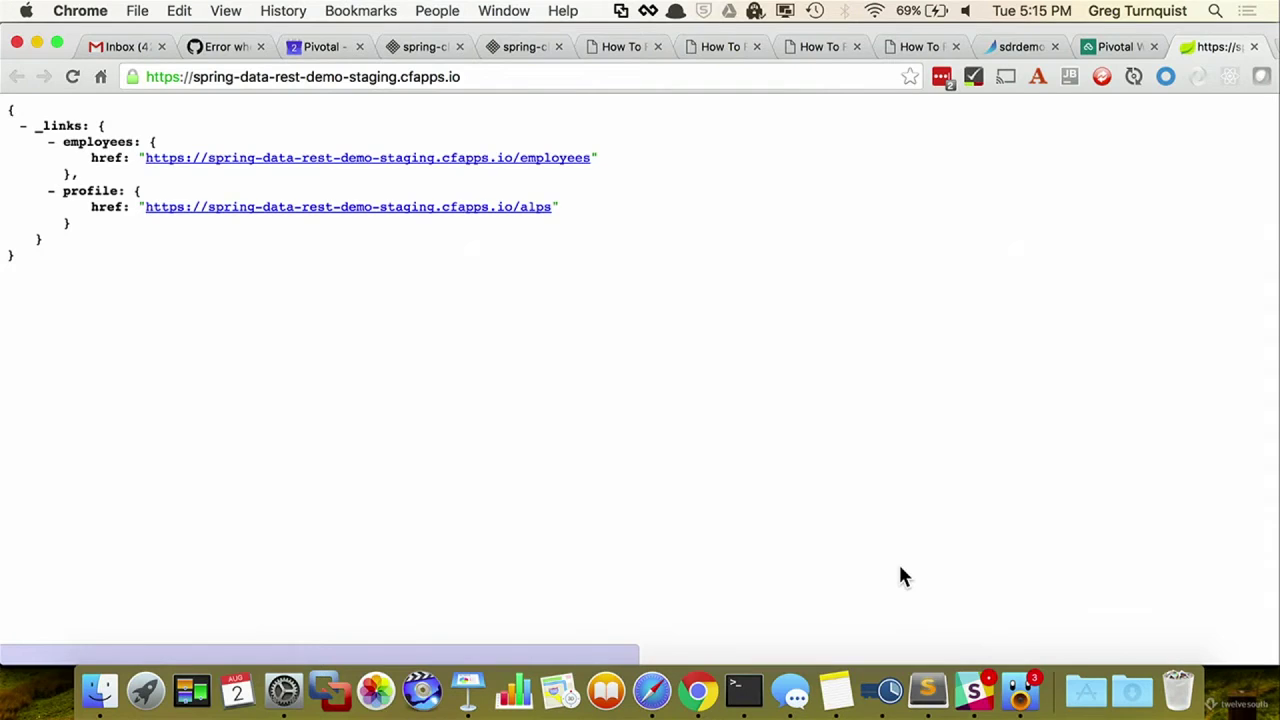
{"action": "key", "text": "super+w"}
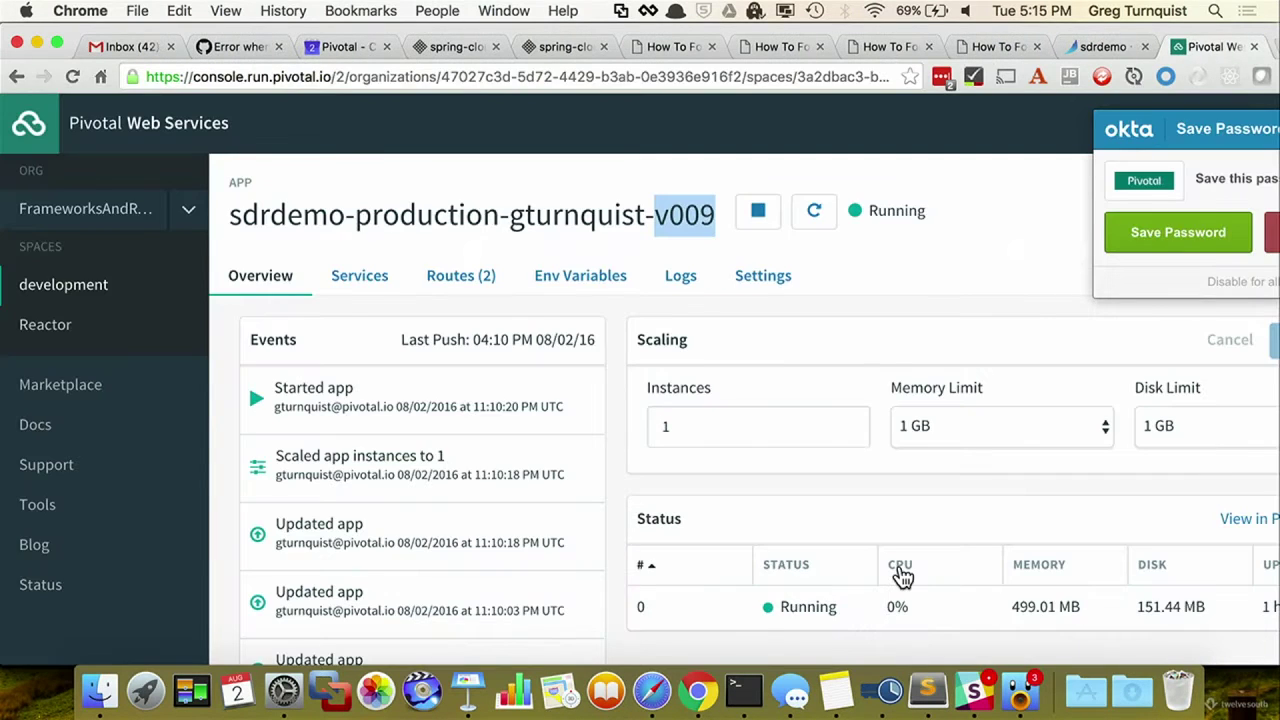
- Return to Spinnaker and show the sdrdemo pipelines in a full-screen browser window with the filters pinned
{"action": "key", "text": "ctrl+shift+Tab"}
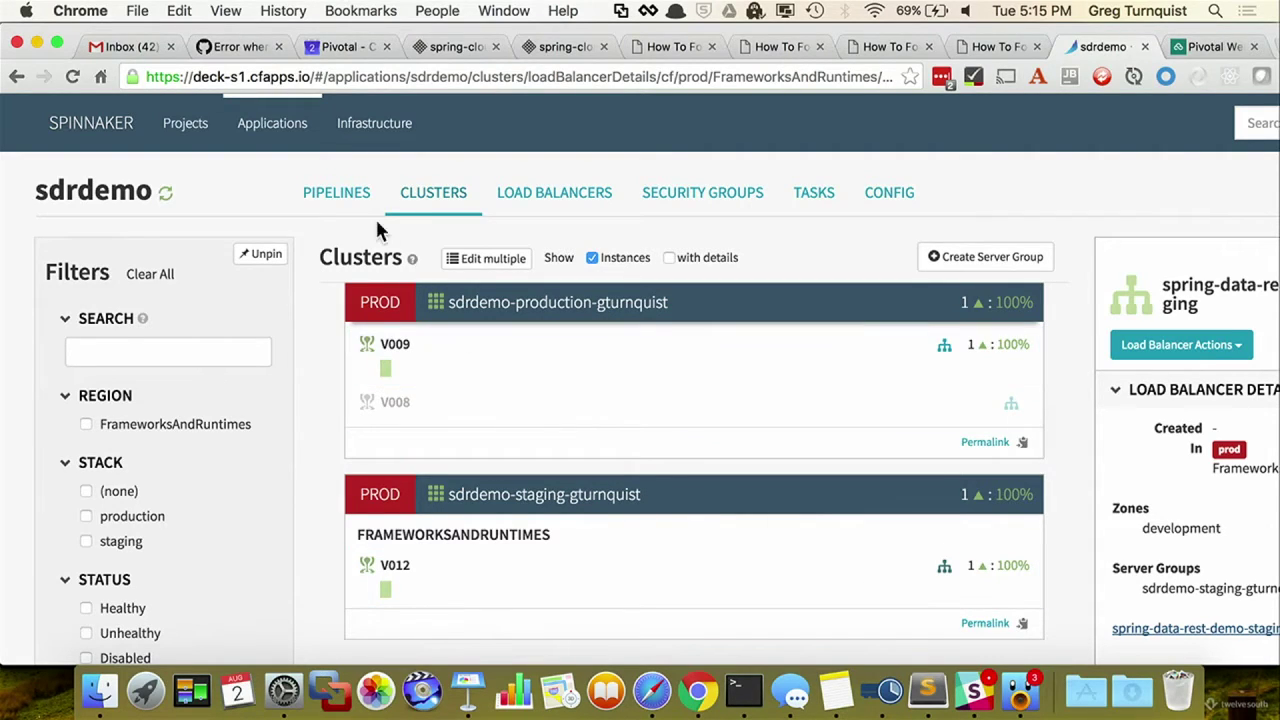
{"action": "left_click", "coordinate": [338, 200]}
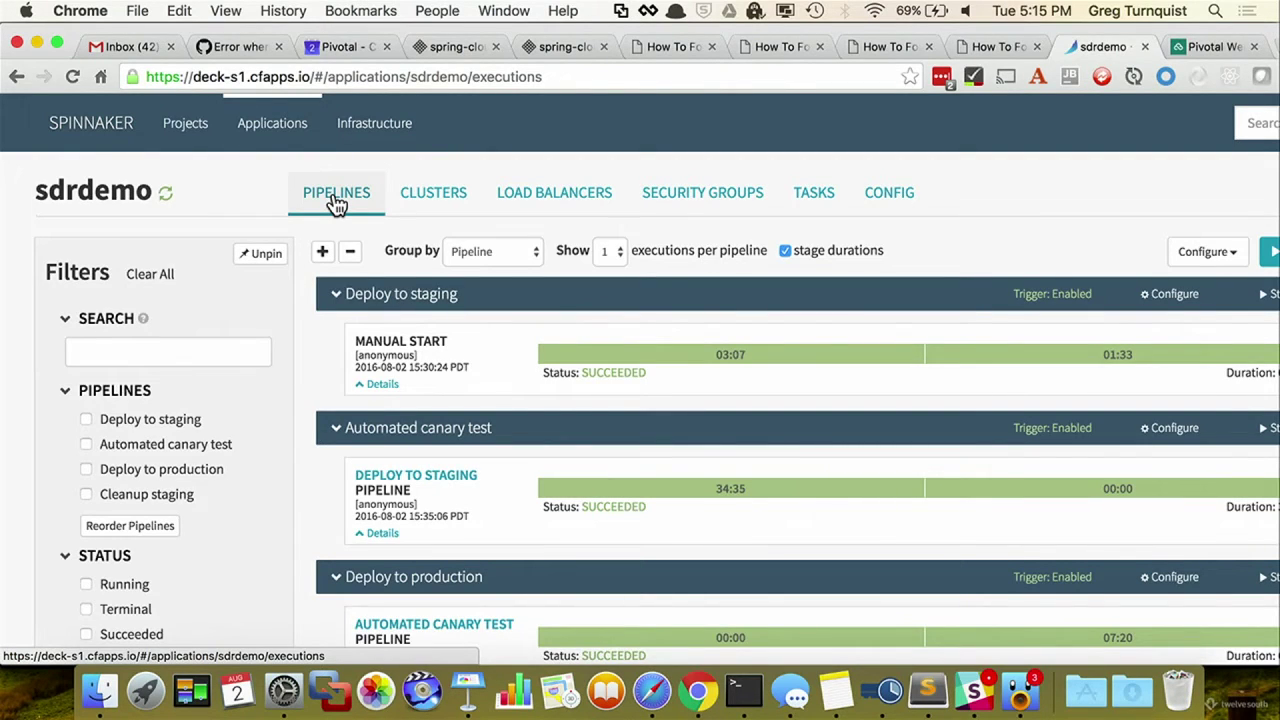
{"action": "left_click", "coordinate": [266, 252]}
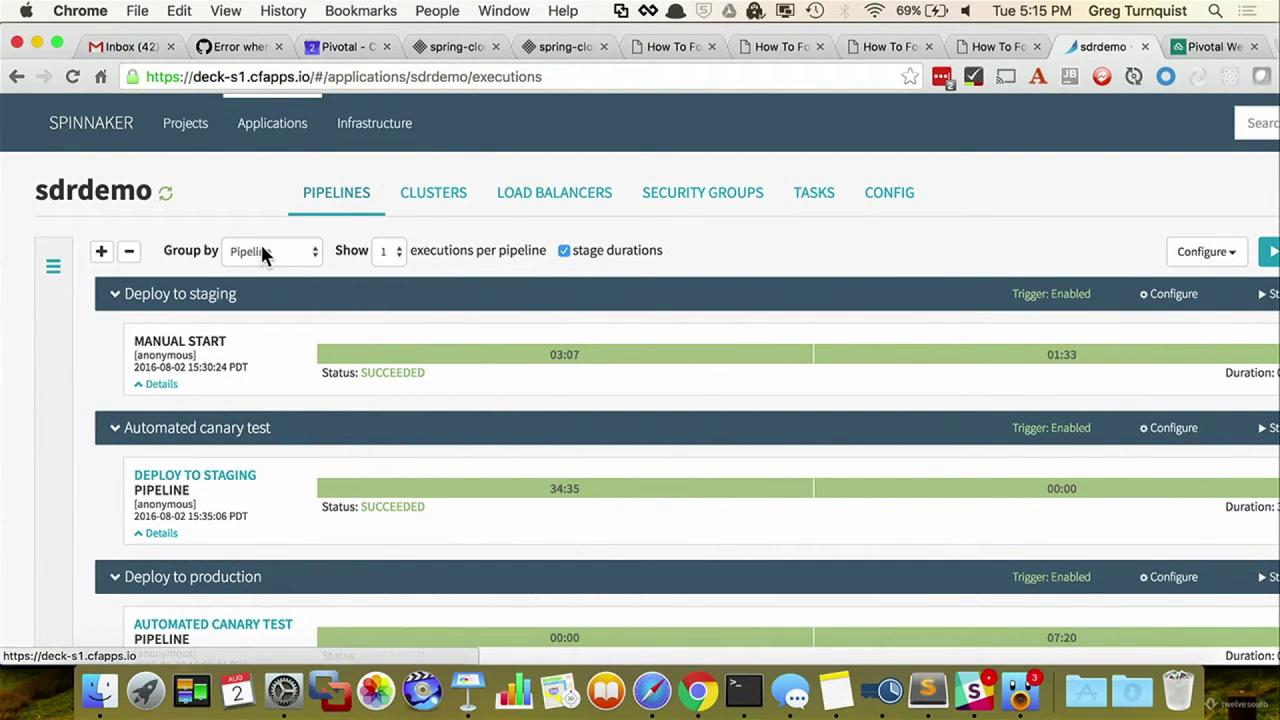
{"action": "scroll", "coordinate": [993, 370], "scroll_direction": "right", "scroll_amount": 2}
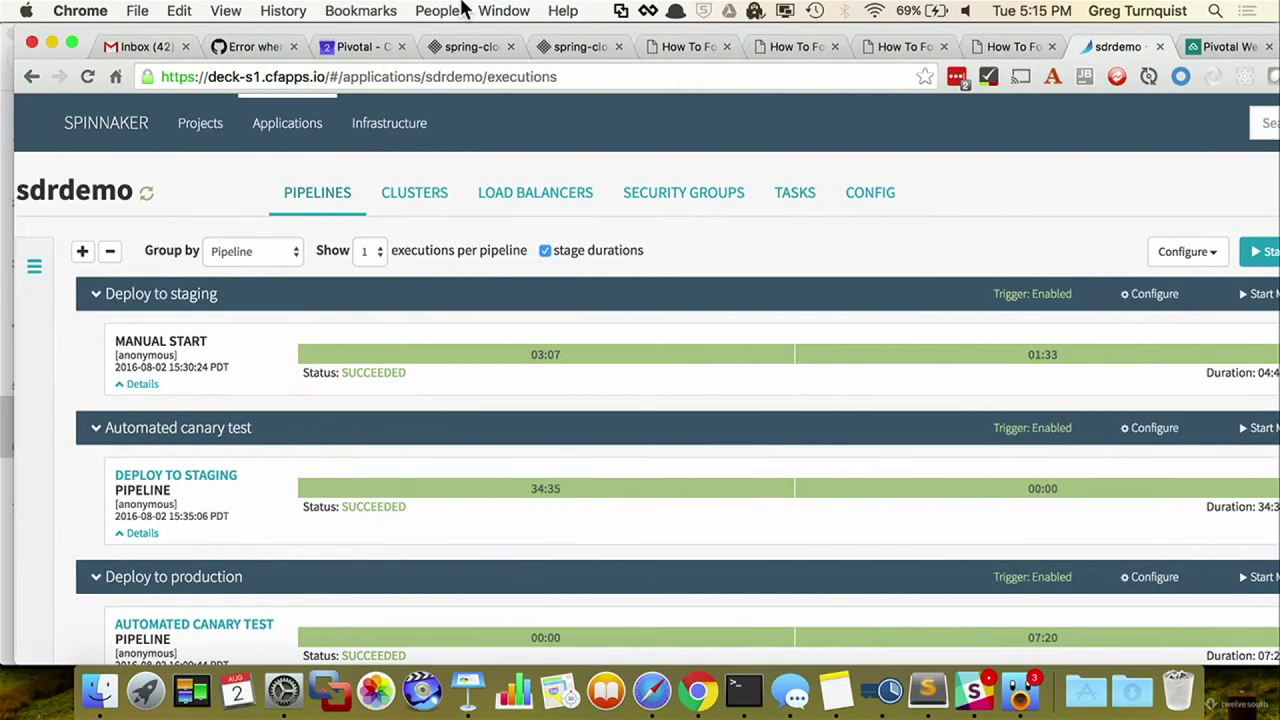
{"action": "left_click", "coordinate": [71, 40]}
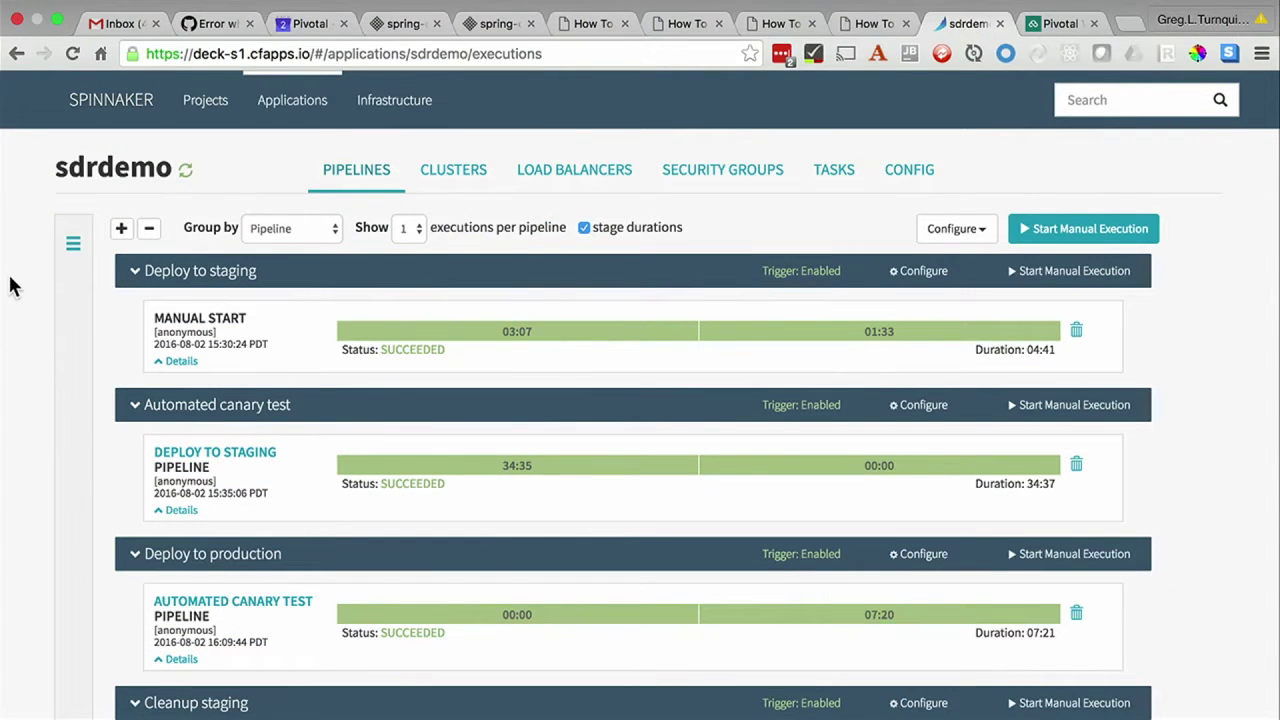
{"action": "mouse_move", "coordinate": [81, 222]}
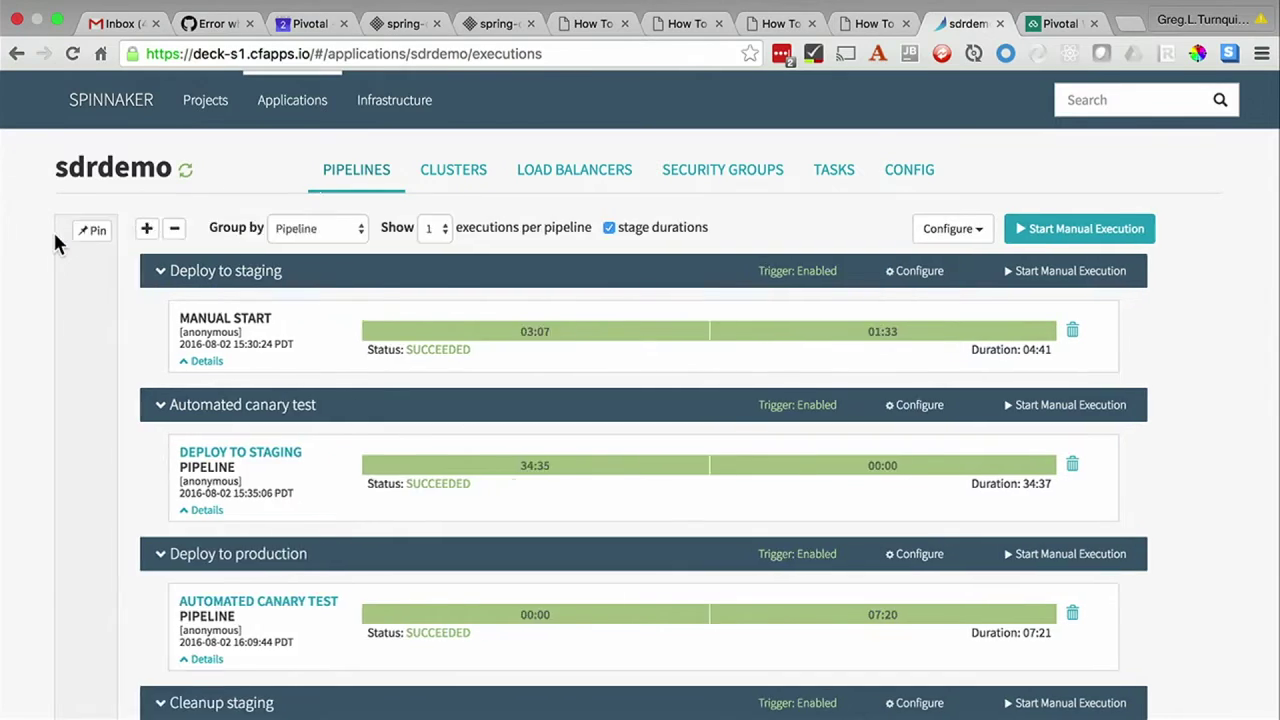
{"action": "left_click", "coordinate": [250, 230]}
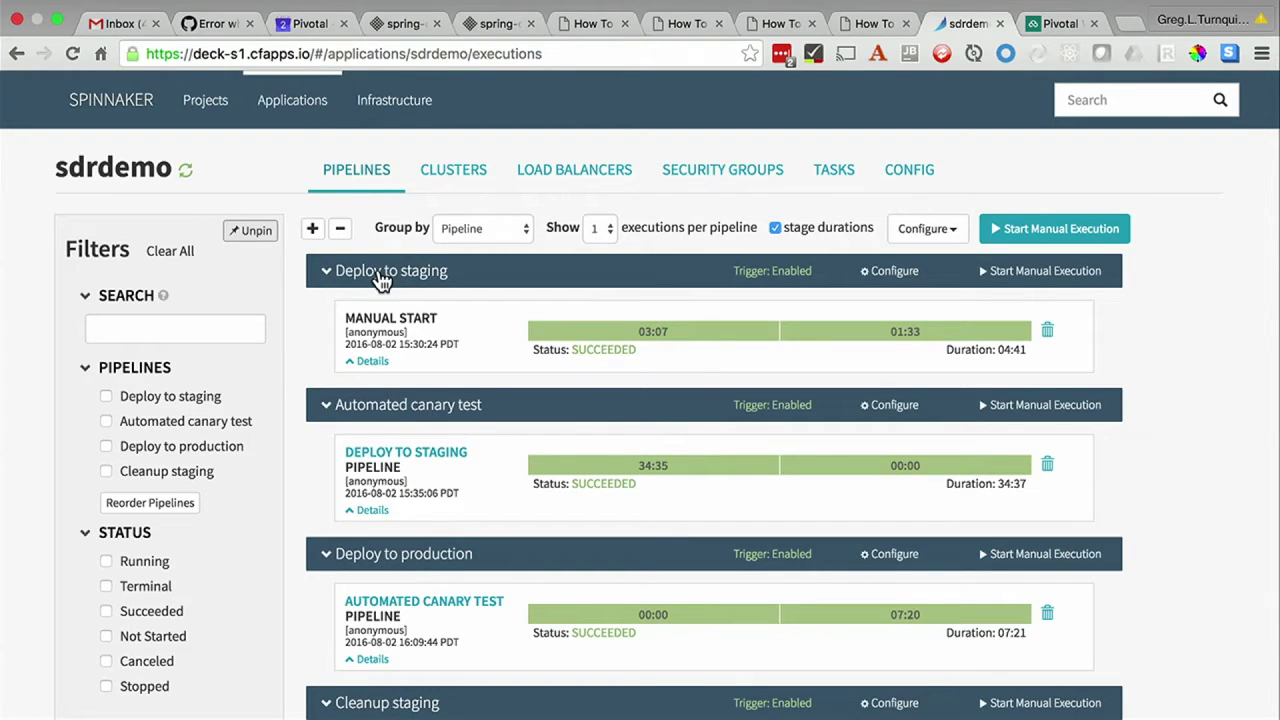
- Open the Deploy to staging pipeline's configuration and examine its concurrent execution, trigger, parameter and notification settings
{"action": "left_click", "coordinate": [893, 271]}
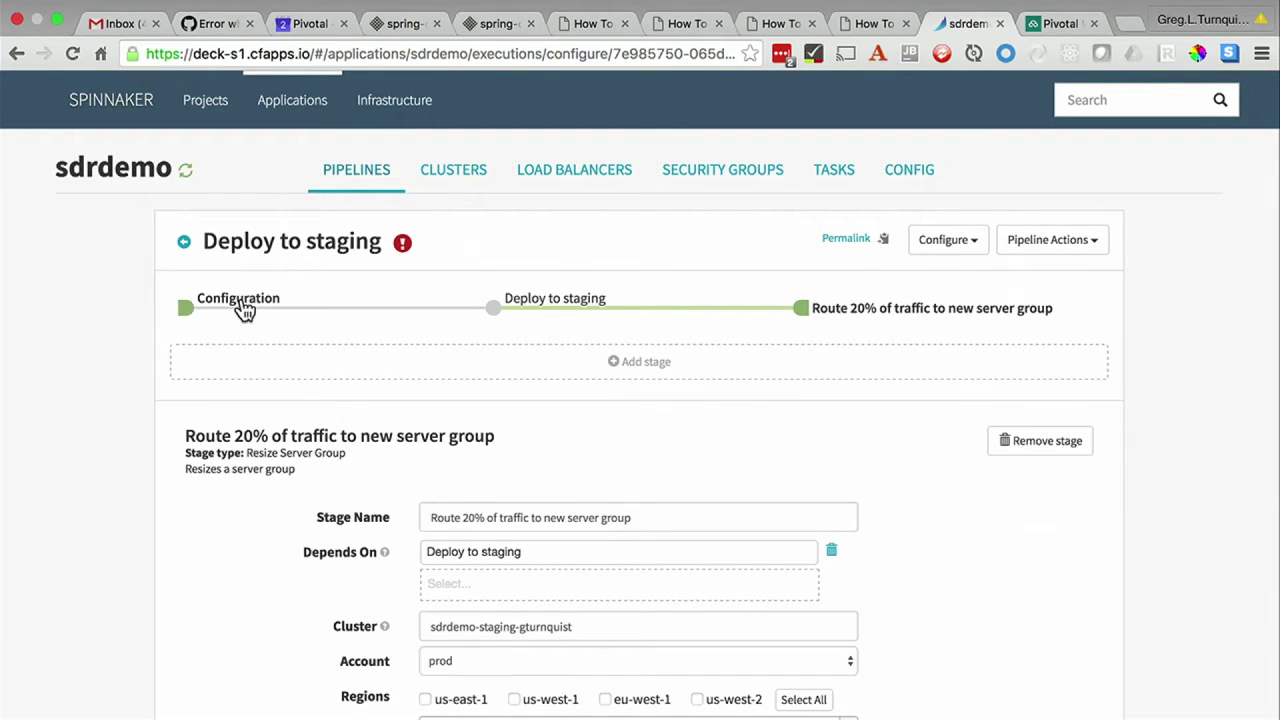
{"action": "left_click", "coordinate": [244, 311]}
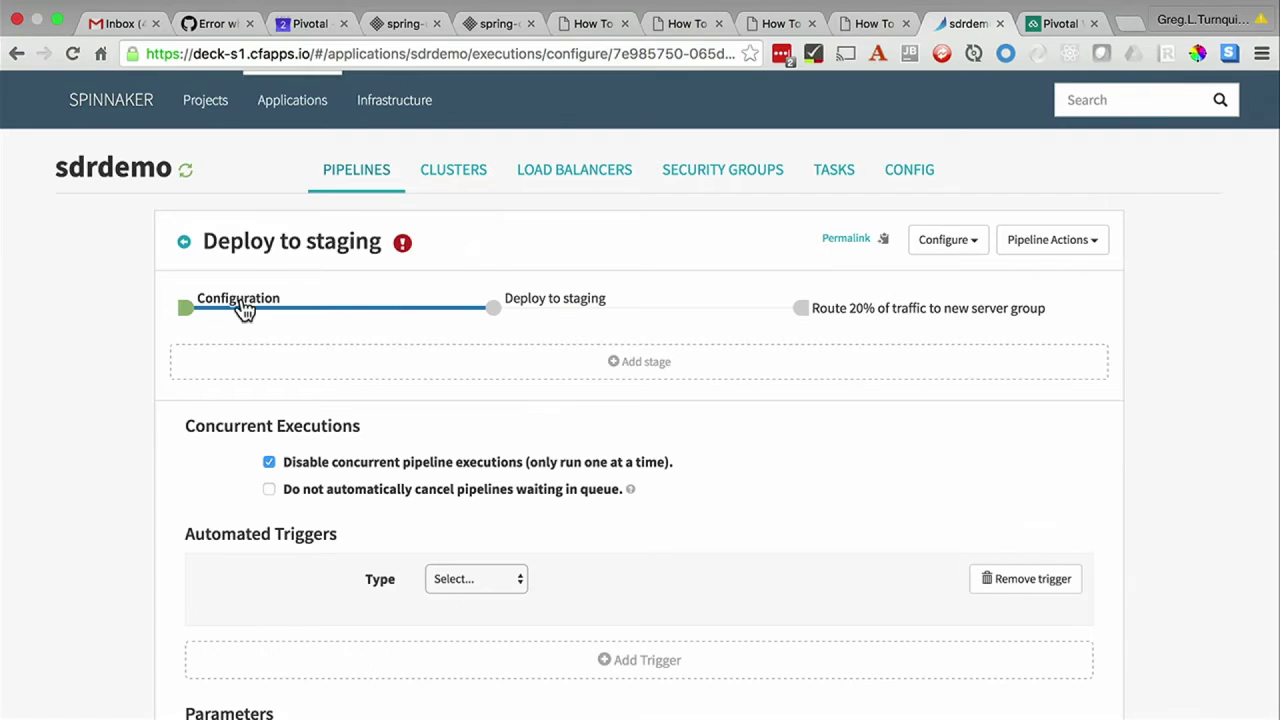
{"action": "scroll", "coordinate": [410, 378], "scroll_direction": "down", "scroll_amount": 5}
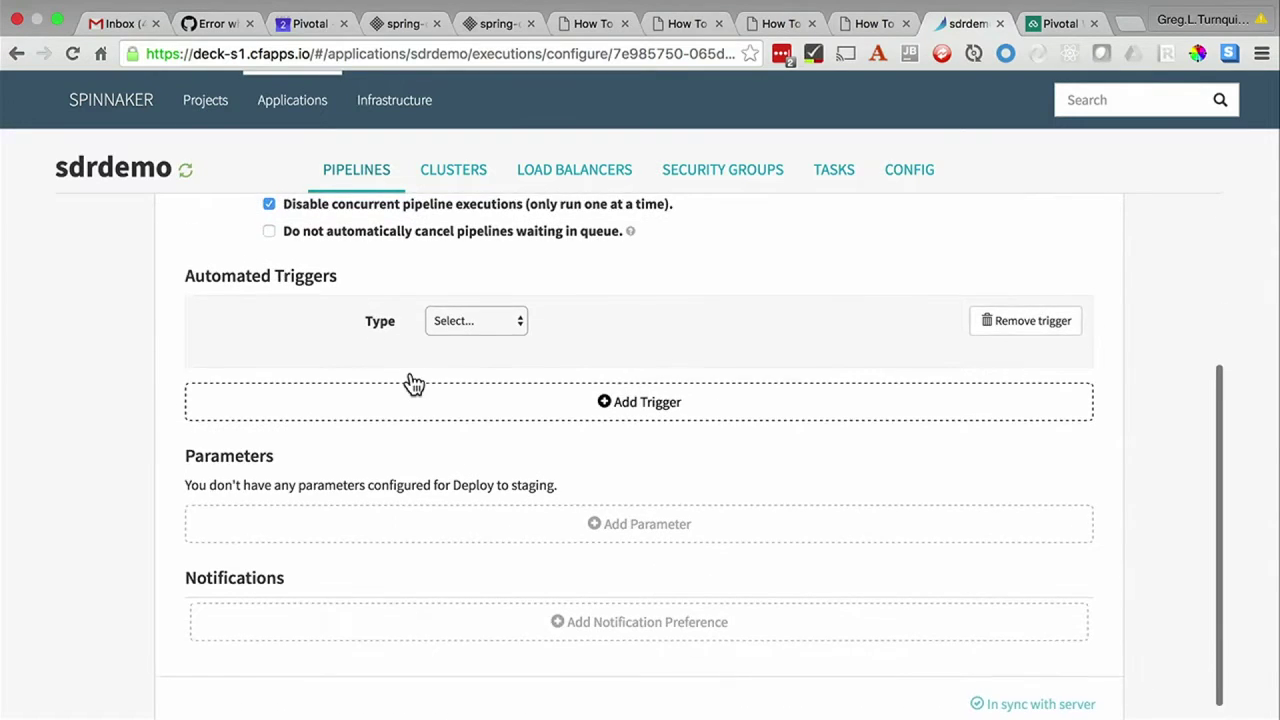
{"action": "scroll", "coordinate": [410, 381], "scroll_direction": "up", "scroll_amount": 4}
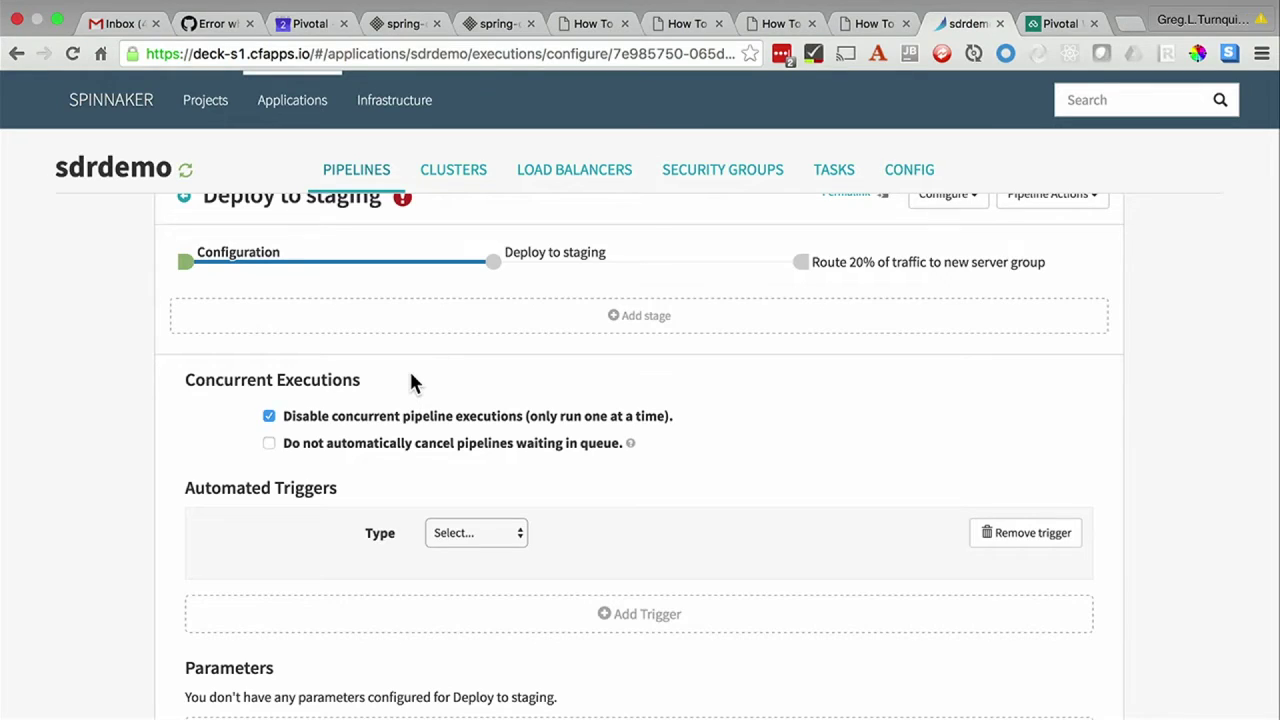
- Inspect the Deploy to staging stage and open its prod server group for editing
{"action": "left_click", "coordinate": [545, 258]}
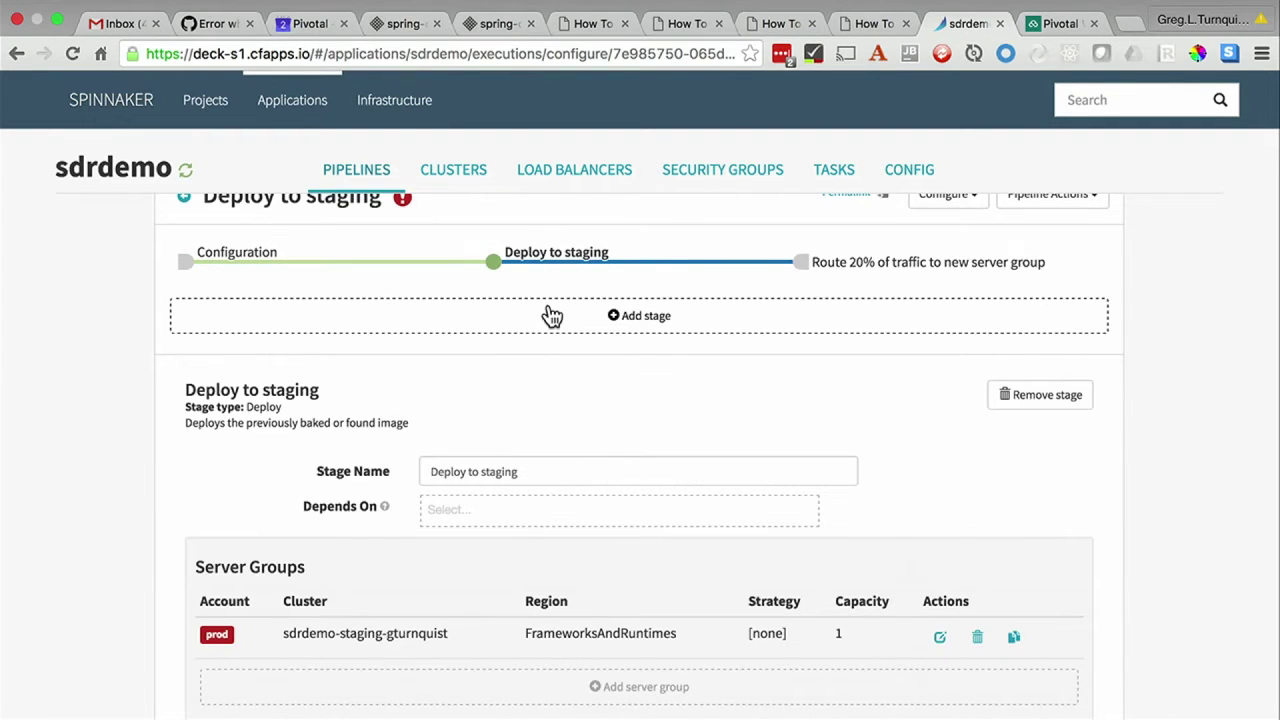
{"action": "scroll", "coordinate": [564, 350], "scroll_direction": "down", "scroll_amount": 5}
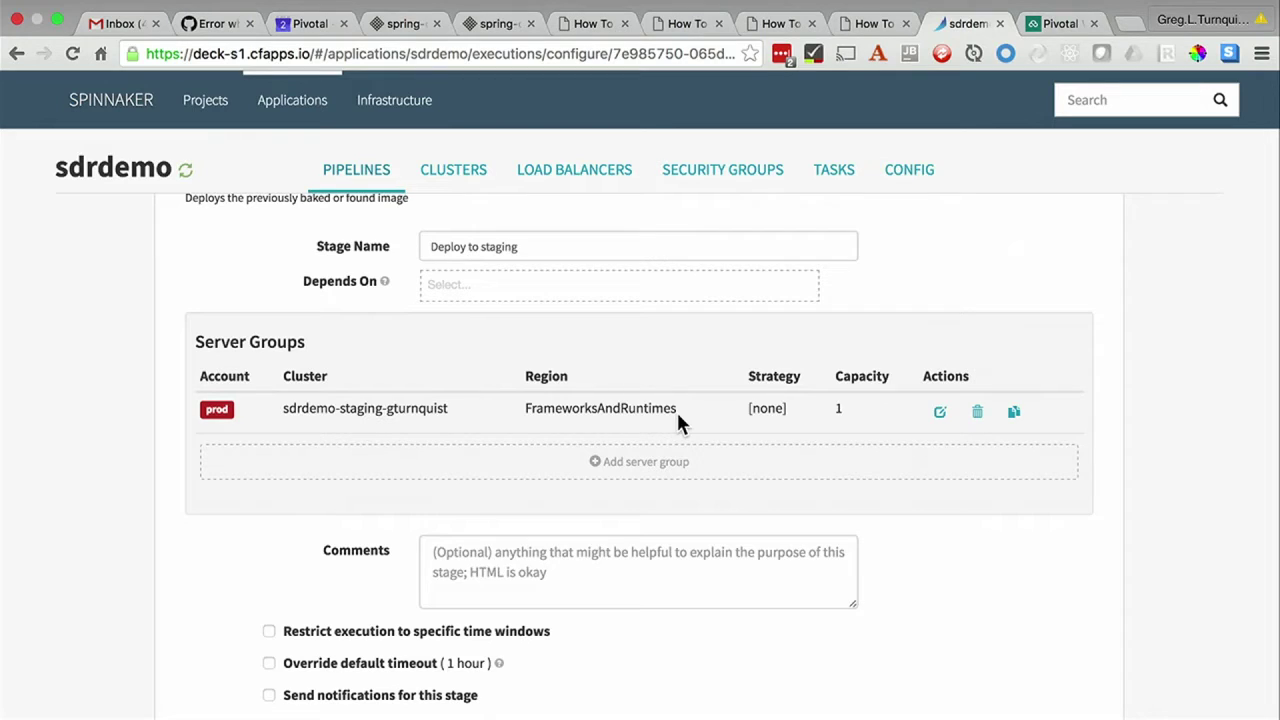
{"action": "double_click", "coordinate": [221, 413]}
{"action": "left_click", "coordinate": [943, 413]}
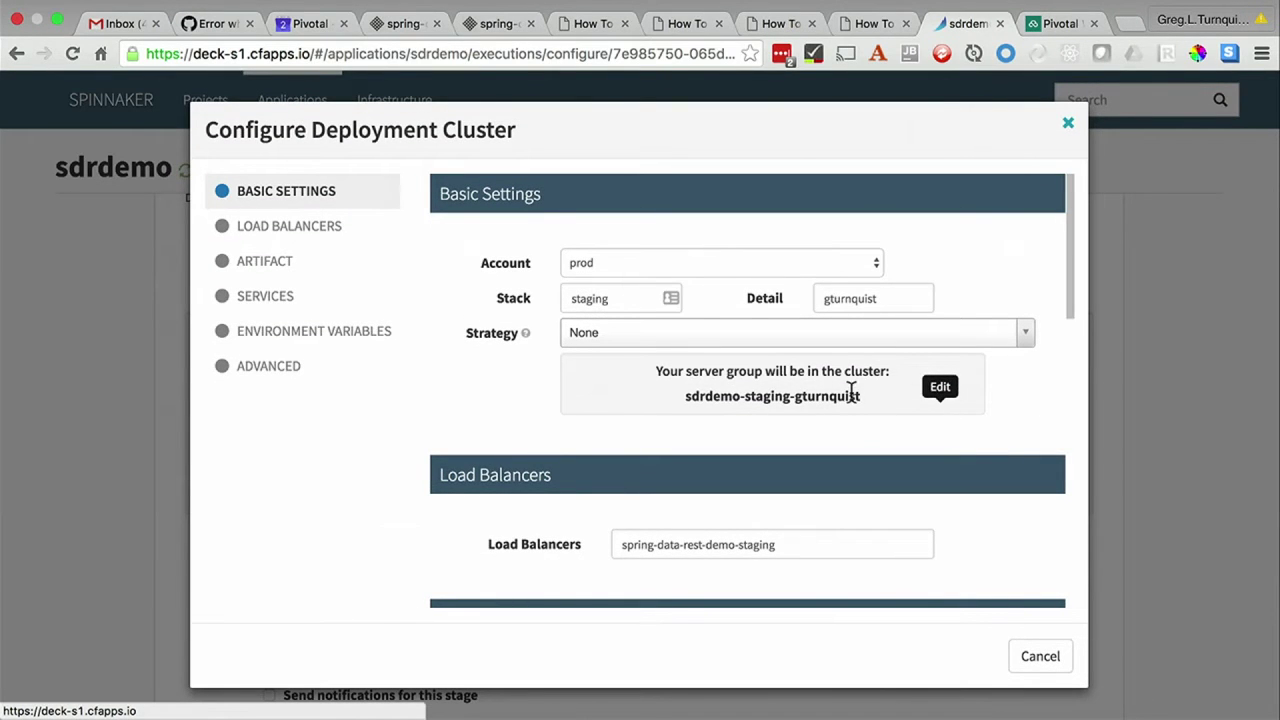
- Review the deployment cluster's account, stack, detail and available strategies, keeping prod as the account and None as the strategy
{"action": "left_click", "coordinate": [604, 262]}
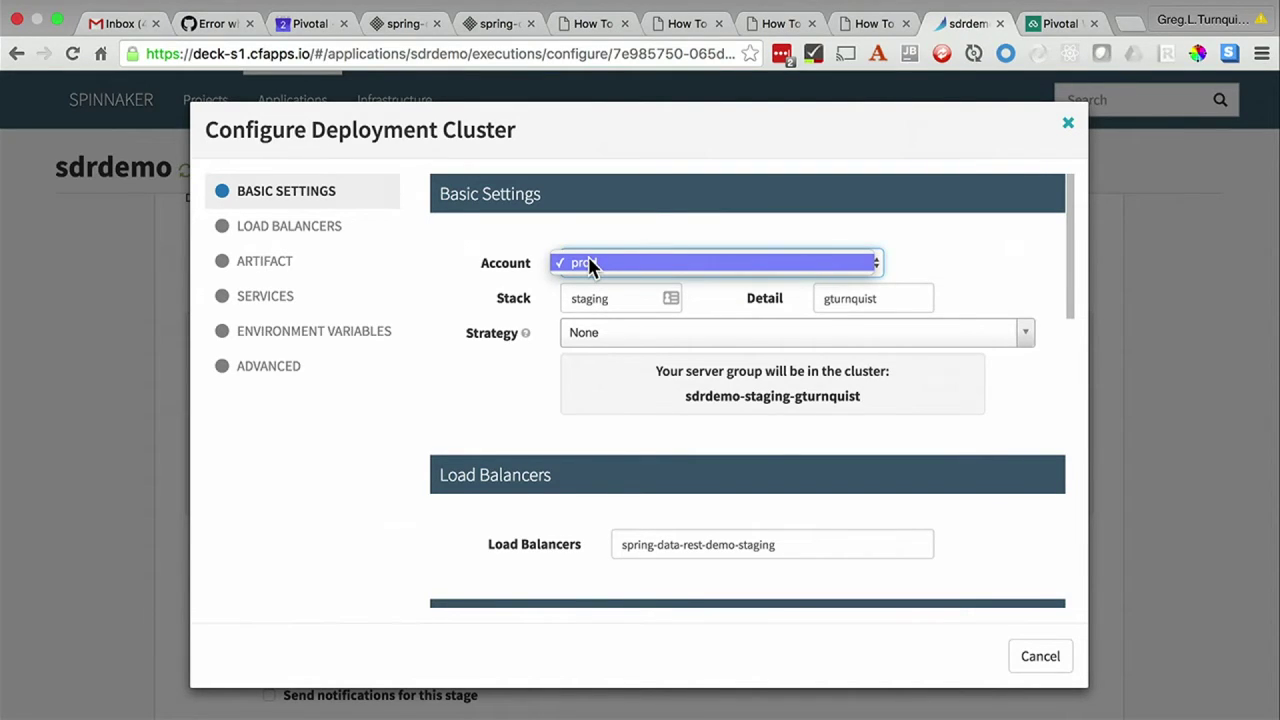
{"action": "left_click", "coordinate": [588, 262]}
{"action": "left_click", "coordinate": [622, 298]}
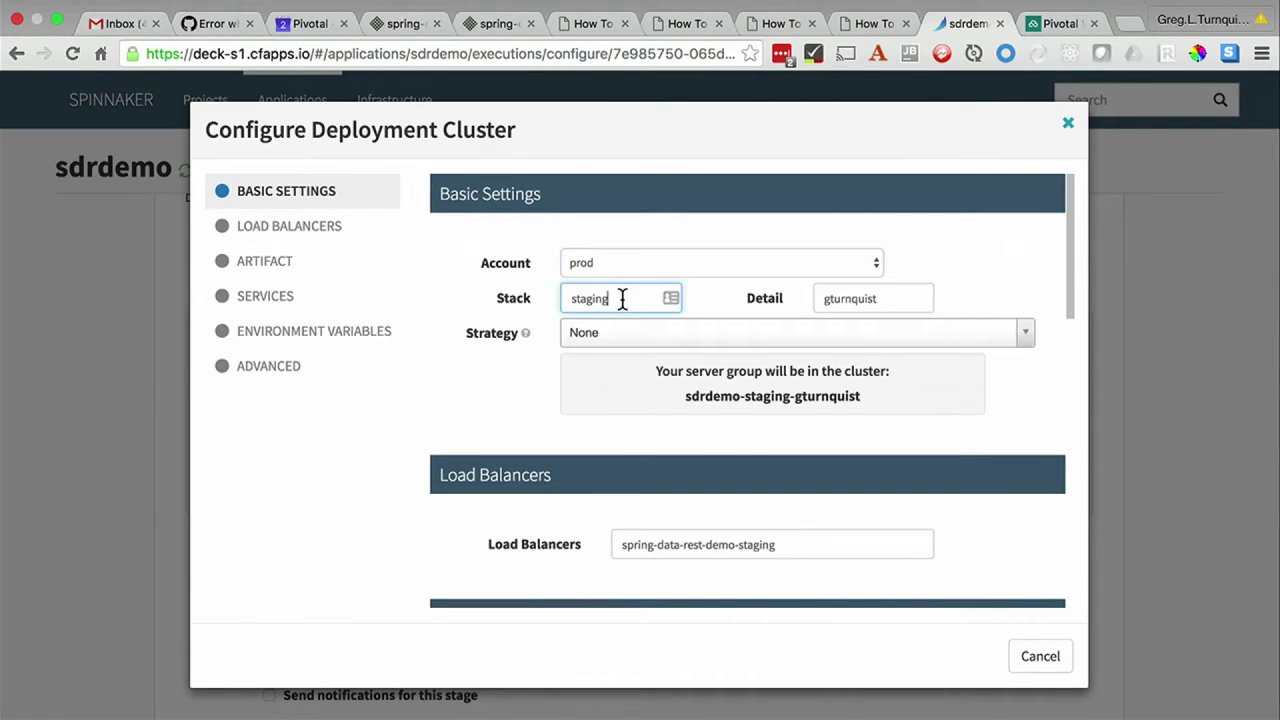
{"action": "double_click", "coordinate": [872, 299]}
{"action": "left_click", "coordinate": [884, 298]}
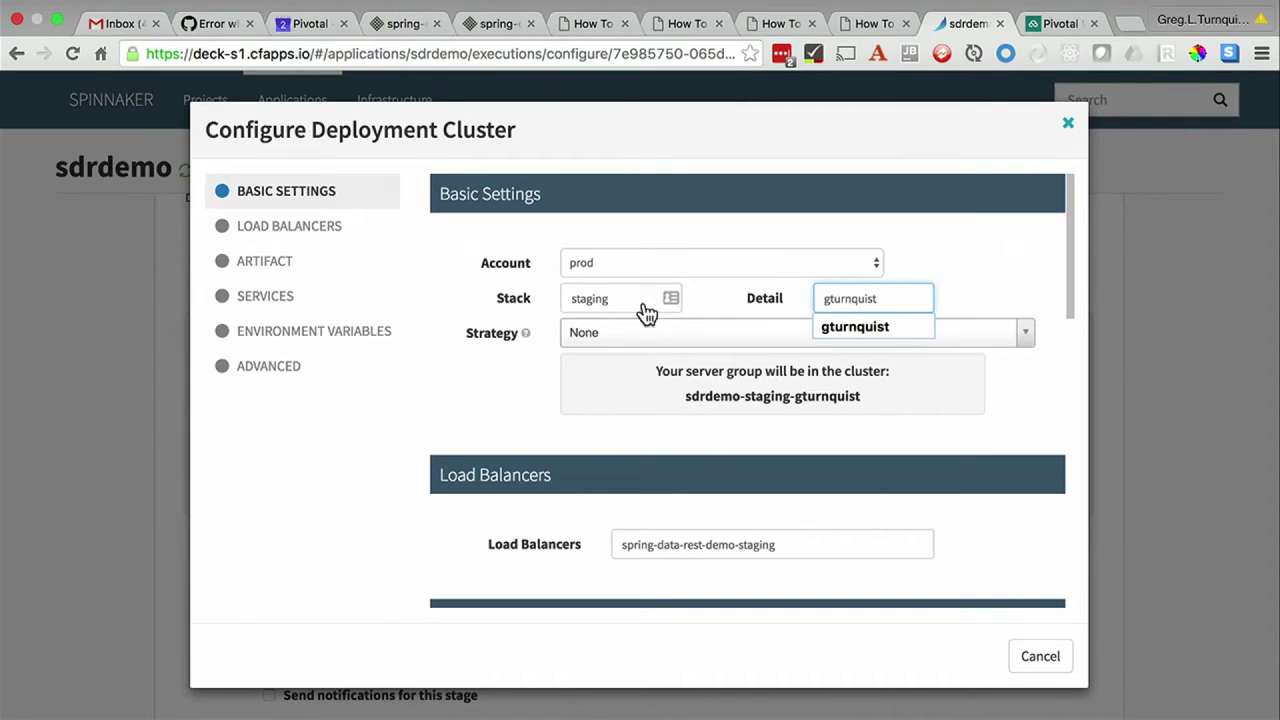
{"action": "left_click", "coordinate": [708, 305]}
{"action": "left_click", "coordinate": [697, 333]}
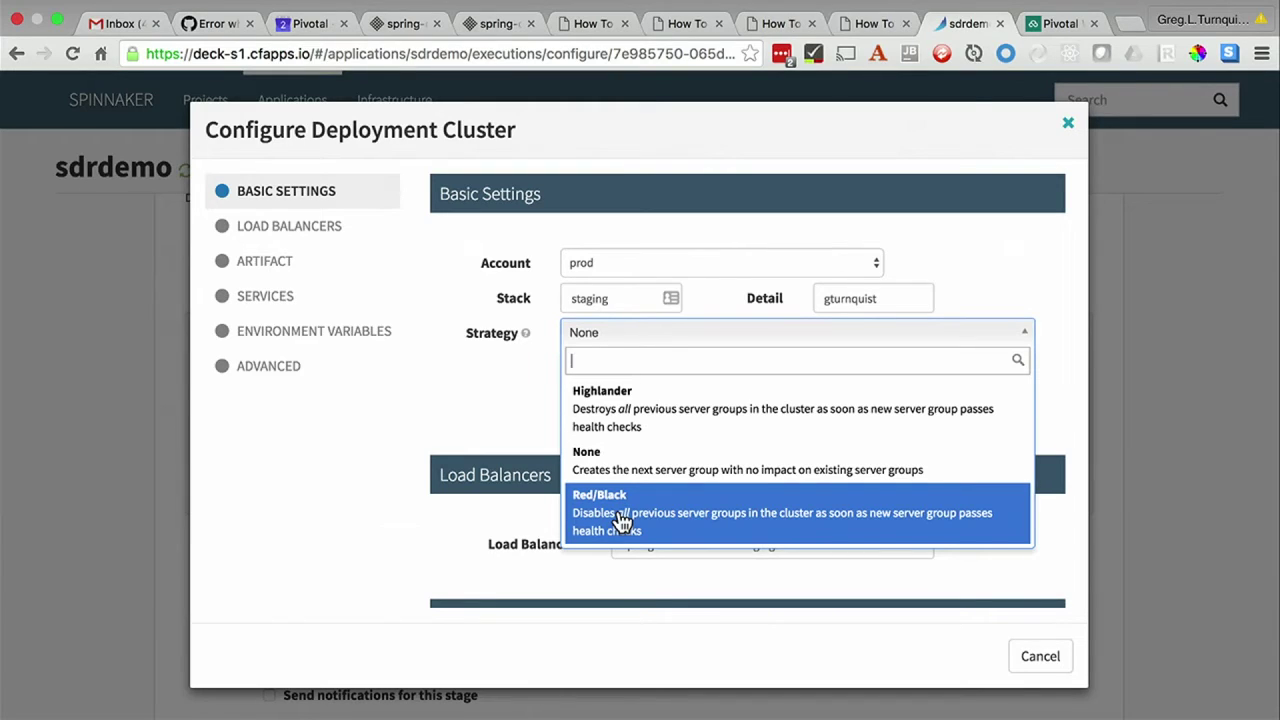
{"action": "left_click", "coordinate": [608, 460]}
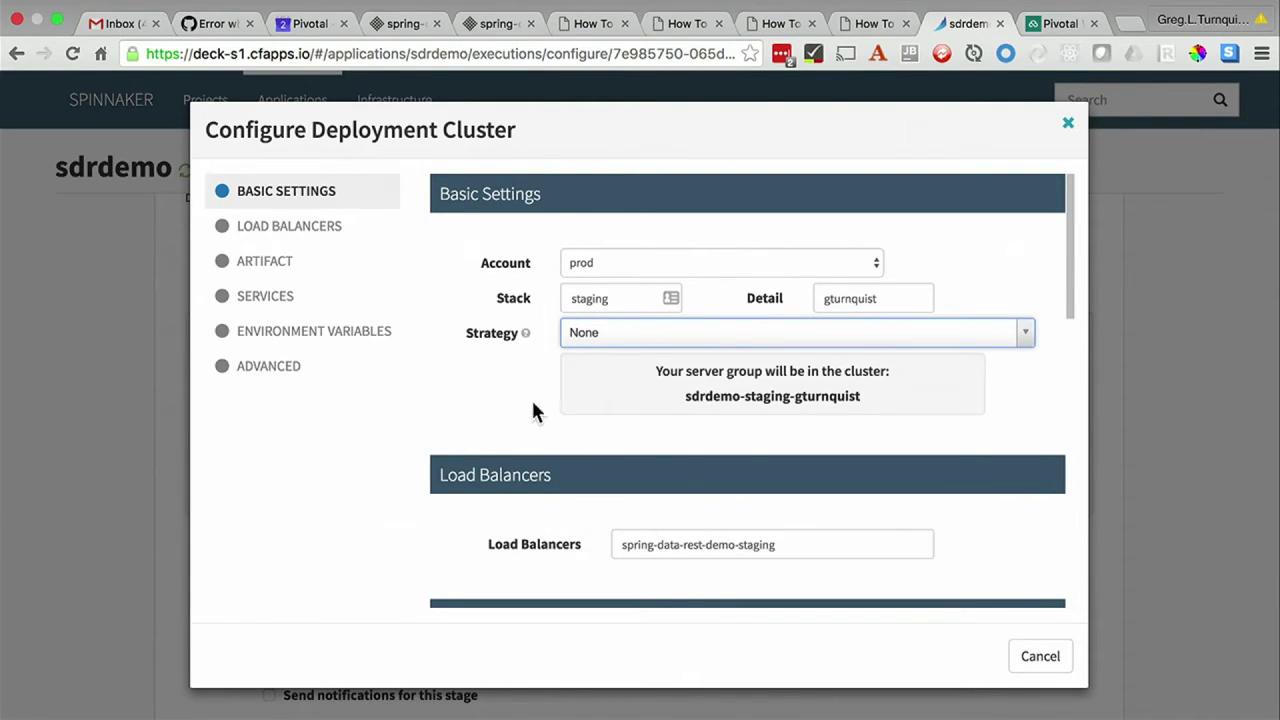
- Examine the deployment cluster's load balancer and the repository and file name of its artifact
{"action": "scroll", "coordinate": [514, 432], "scroll_direction": "down", "scroll_amount": 3}
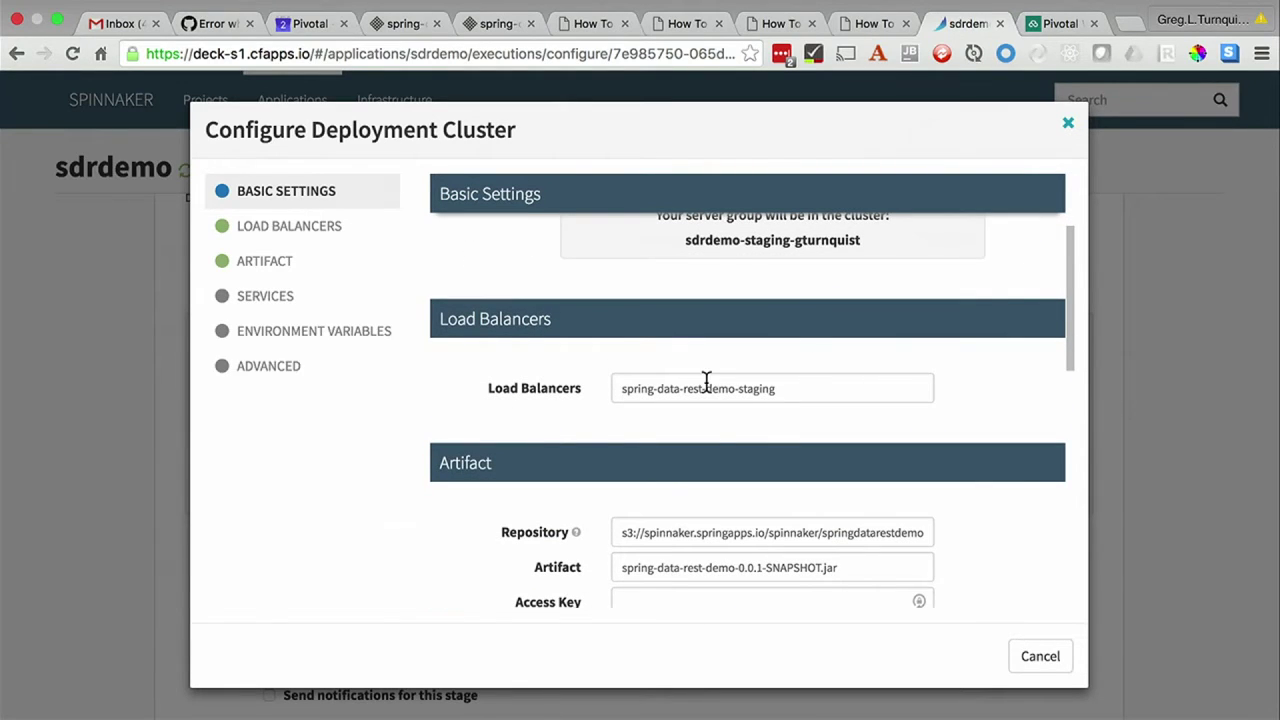
{"action": "left_click_drag", "start_coordinate": [790, 393], "coordinate": [577, 389]}
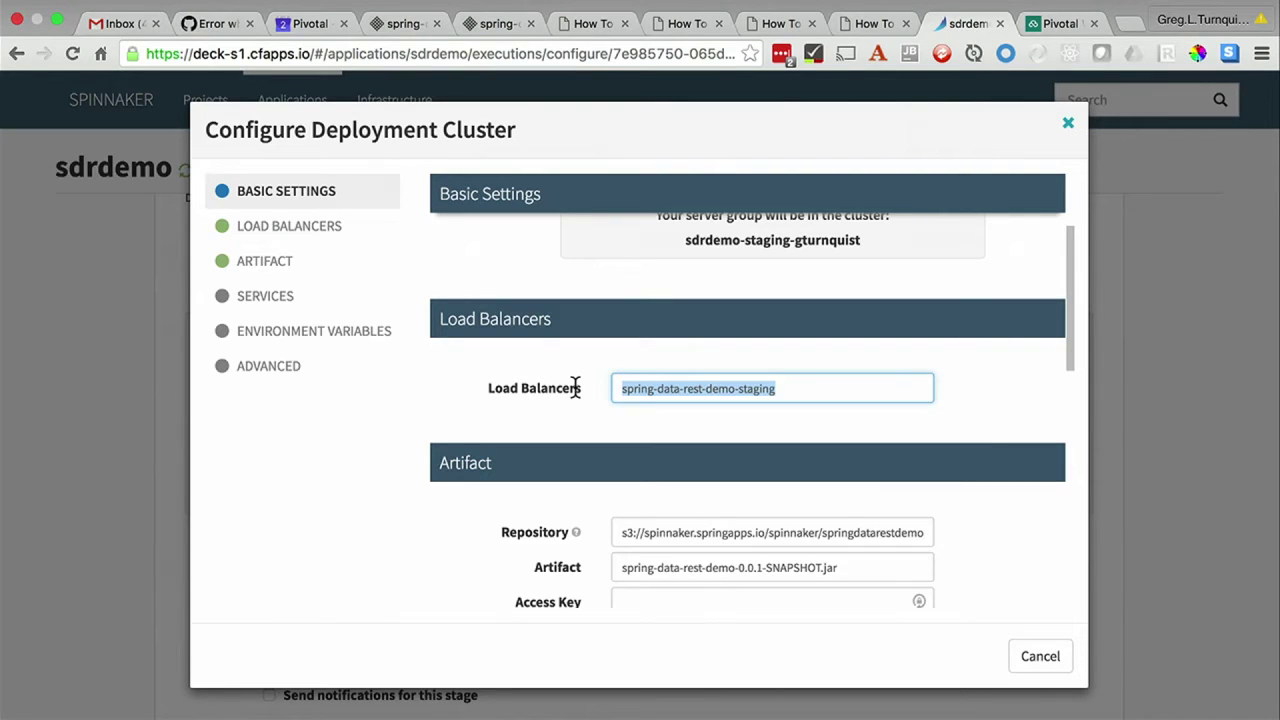
{"action": "scroll", "coordinate": [723, 403], "scroll_direction": "down", "scroll_amount": 2}
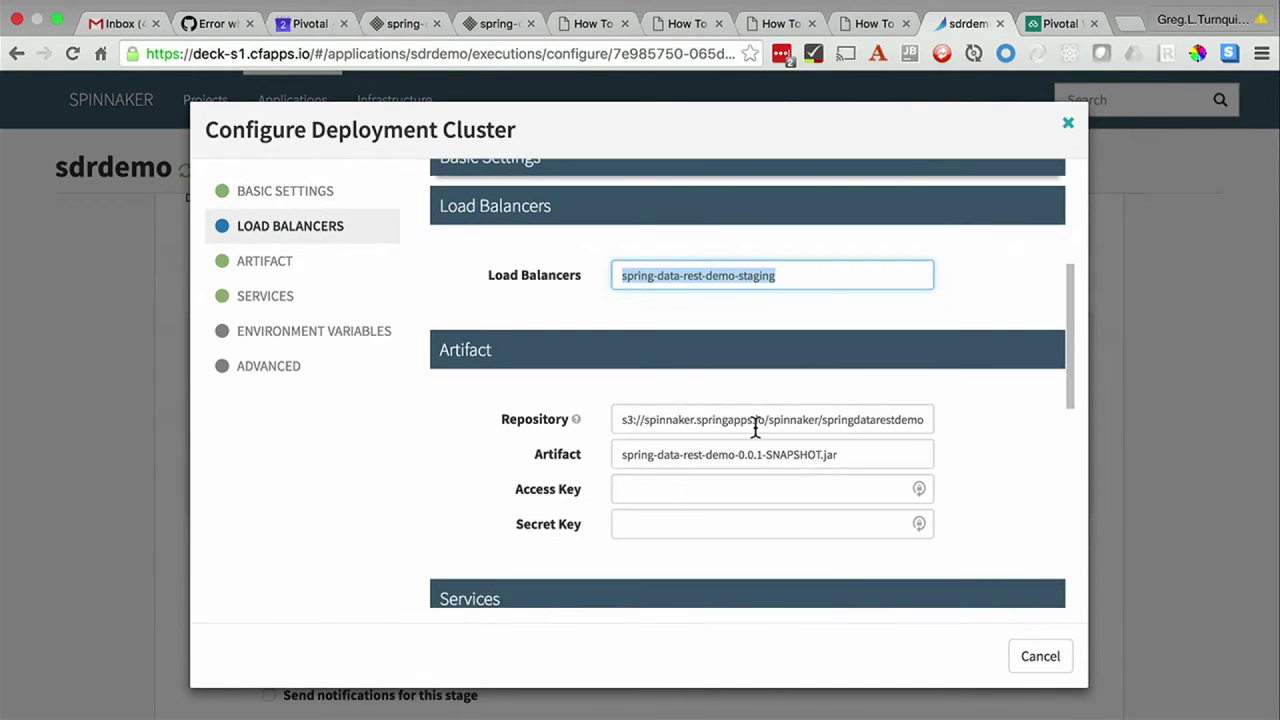
{"action": "left_click", "coordinate": [753, 420]}
{"action": "scroll", "coordinate": [753, 420], "scroll_direction": "down", "scroll_amount": 1}
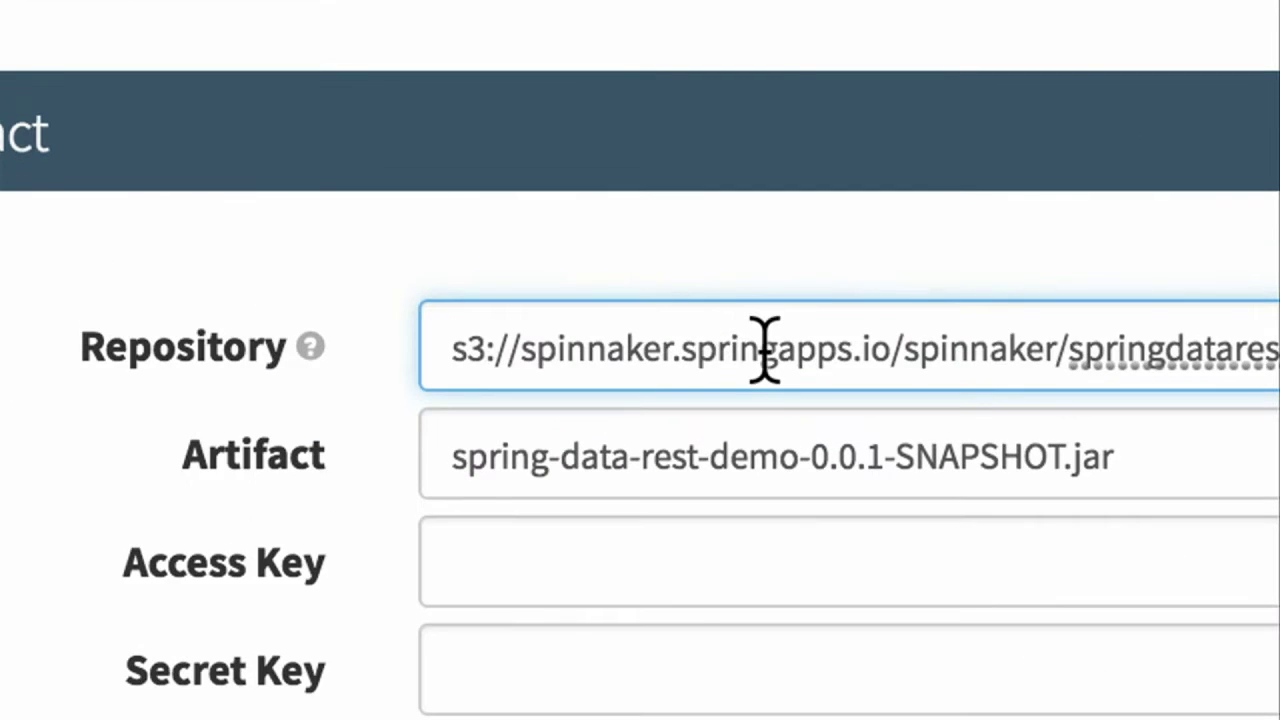
{"action": "key", "text": "End"}
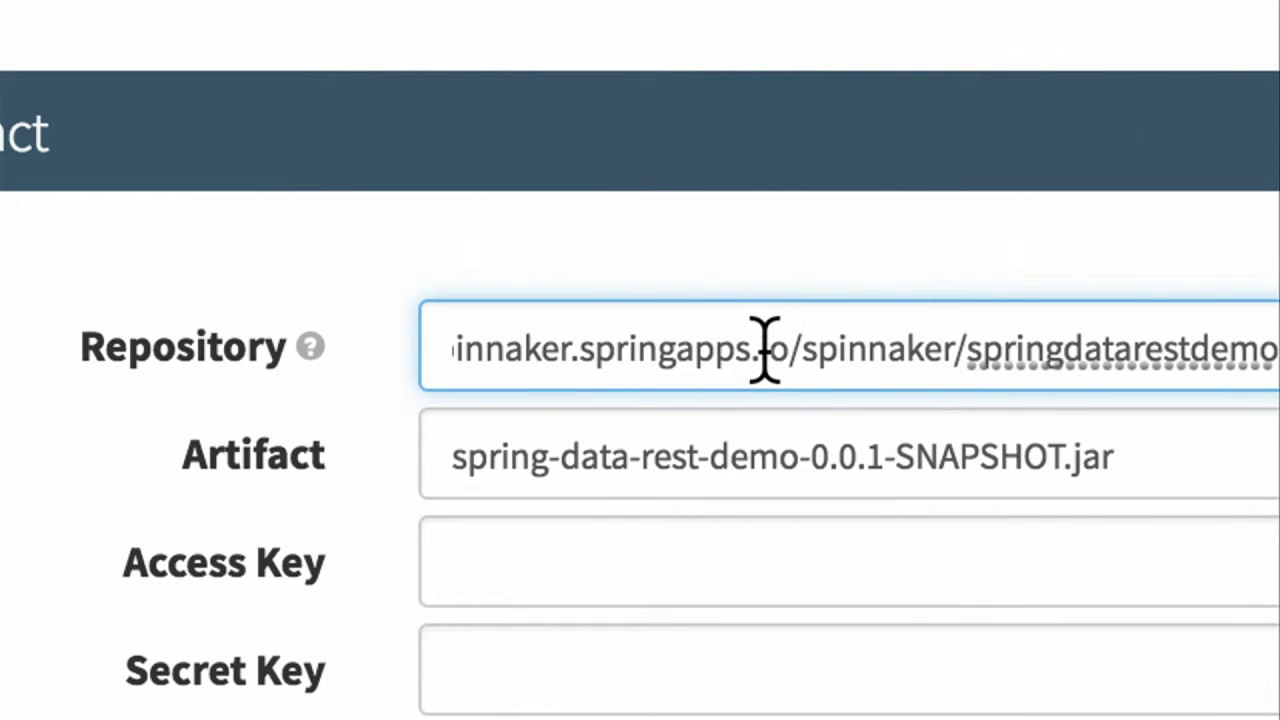
{"action": "triple_click", "coordinate": [622, 350]}
{"action": "triple_click", "coordinate": [660, 455]}
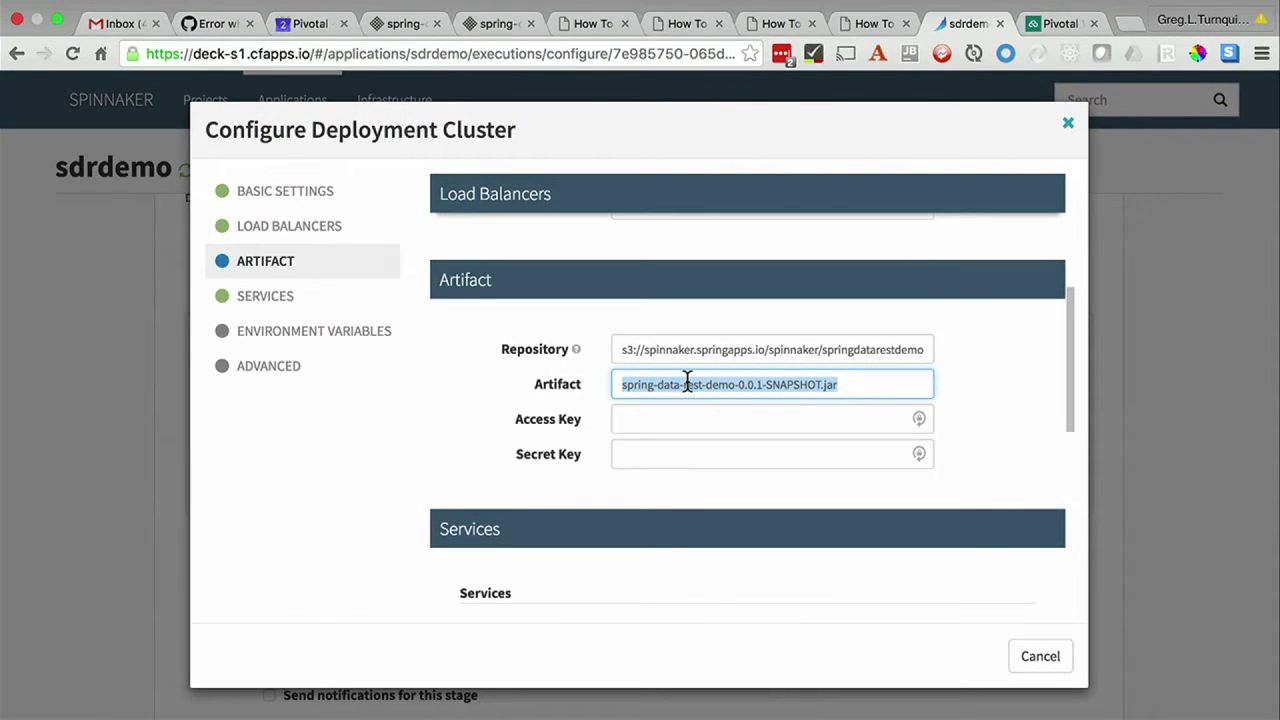
{"action": "left_click", "coordinate": [443, 409]}
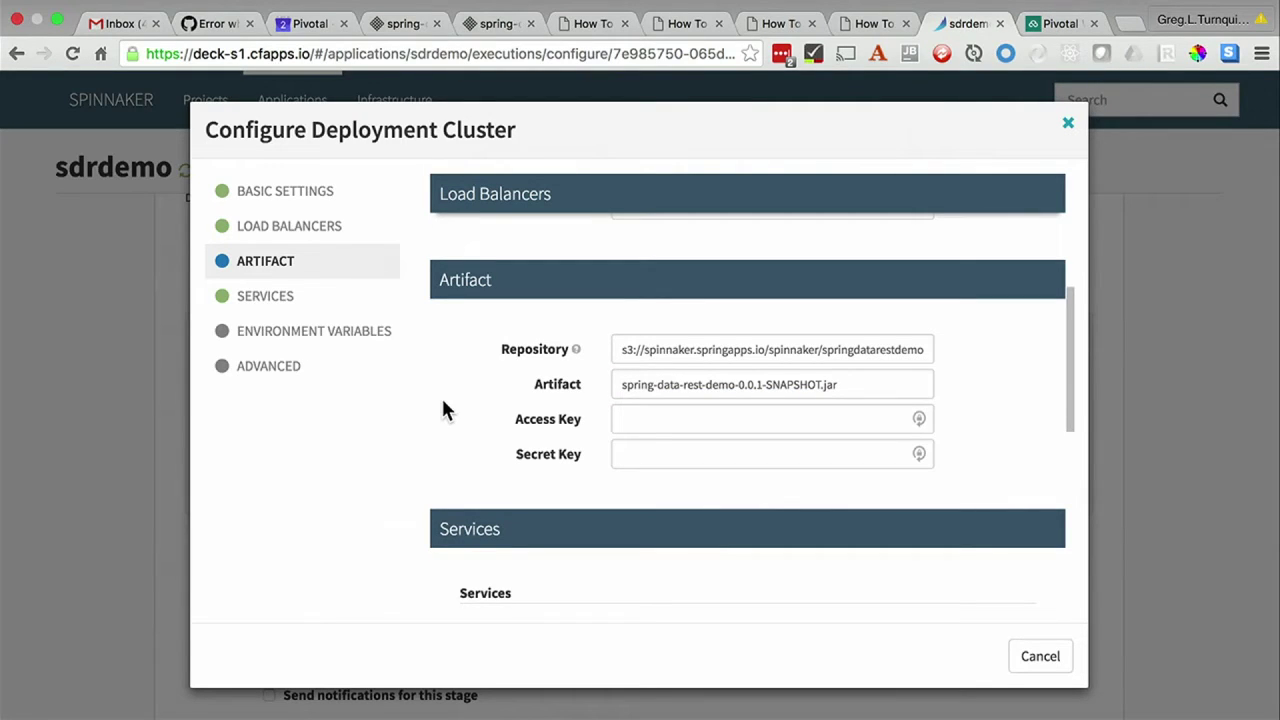
- Add a service named my-cool-my-sql-db to the deployment cluster's services
{"action": "scroll", "coordinate": [443, 409], "scroll_direction": "down", "scroll_amount": 5}
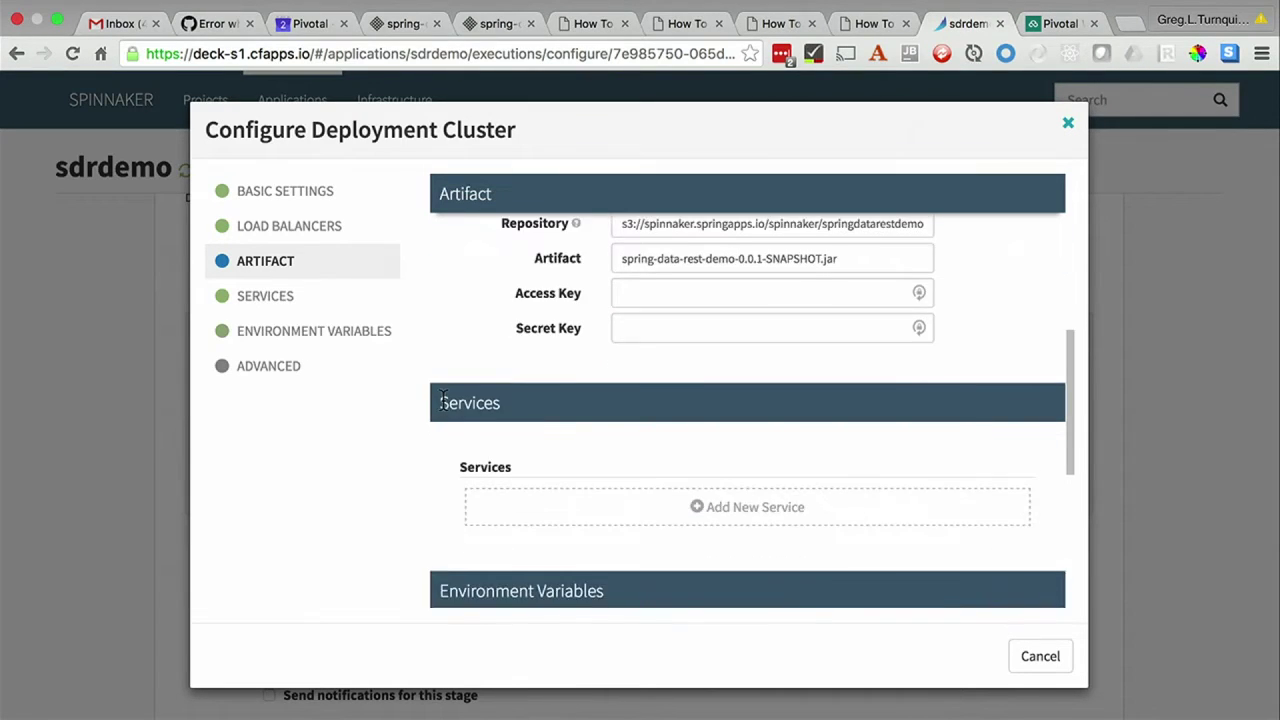
{"action": "scroll", "coordinate": [443, 409], "scroll_direction": "up", "scroll_amount": 1}
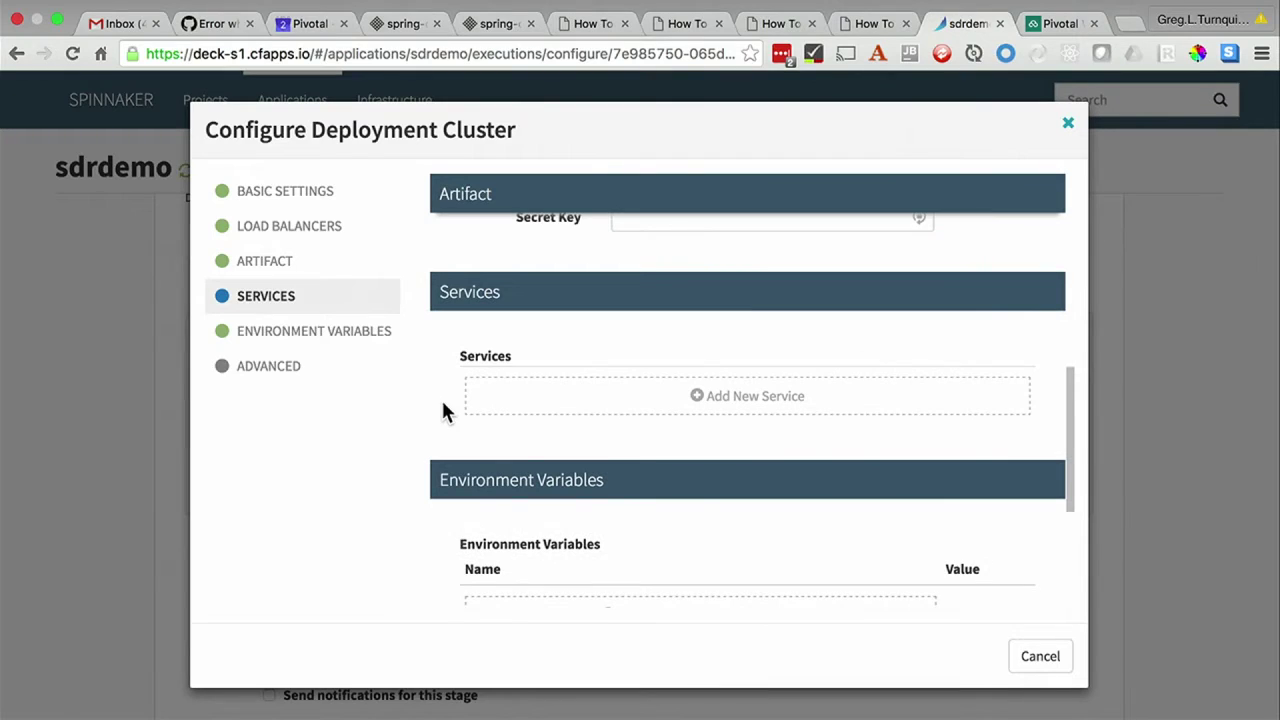
{"action": "left_click", "coordinate": [731, 400]}
{"action": "left_click", "coordinate": [540, 377]}
{"action": "type", "text": "my-cool-m"}
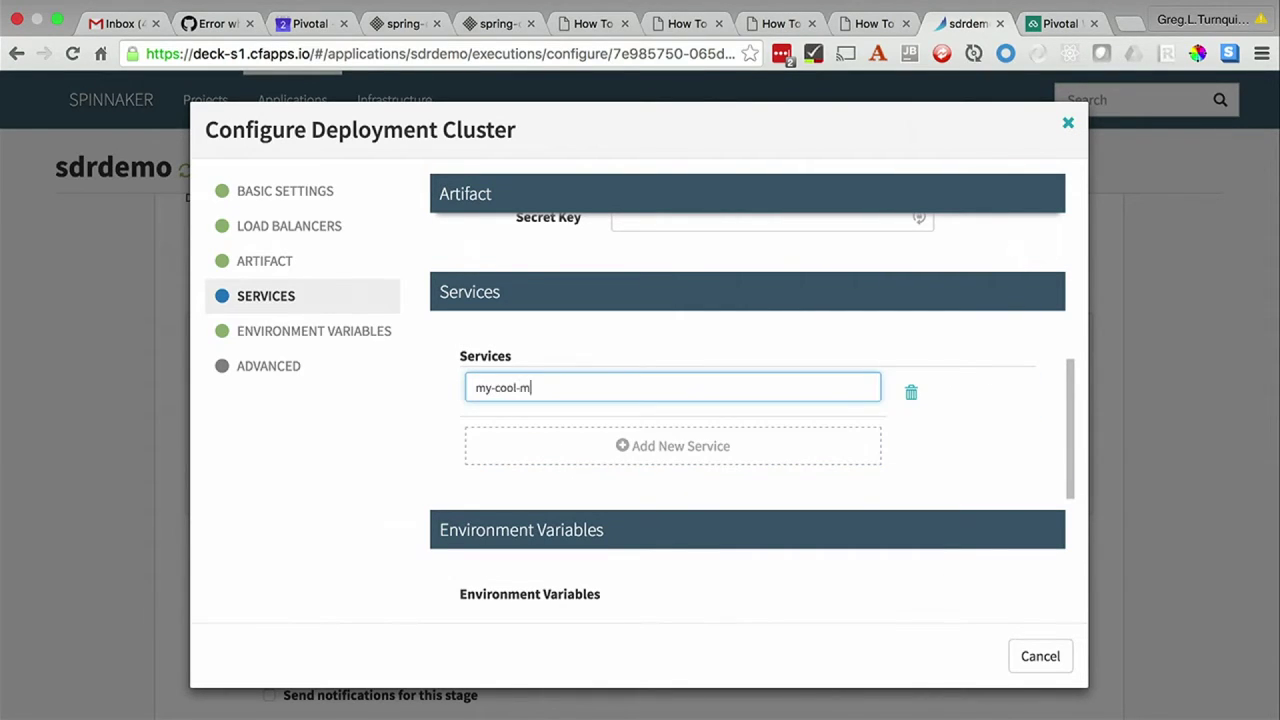
{"action": "type", "text": "y-sql-serv"}
{"action": "key", "text": "BackSpace"}
{"action": "key", "text": "BackSpace"}
{"action": "key", "text": "BackSpace"}
{"action": "key", "text": "BackSpace"}
{"action": "type", "text": "db"}
- Clear the new service's name and remove its entry from the deployment cluster
{"action": "key", "text": "super+a"}
{"action": "key", "text": "BackSpace"}
{"action": "left_click", "coordinate": [911, 392]}
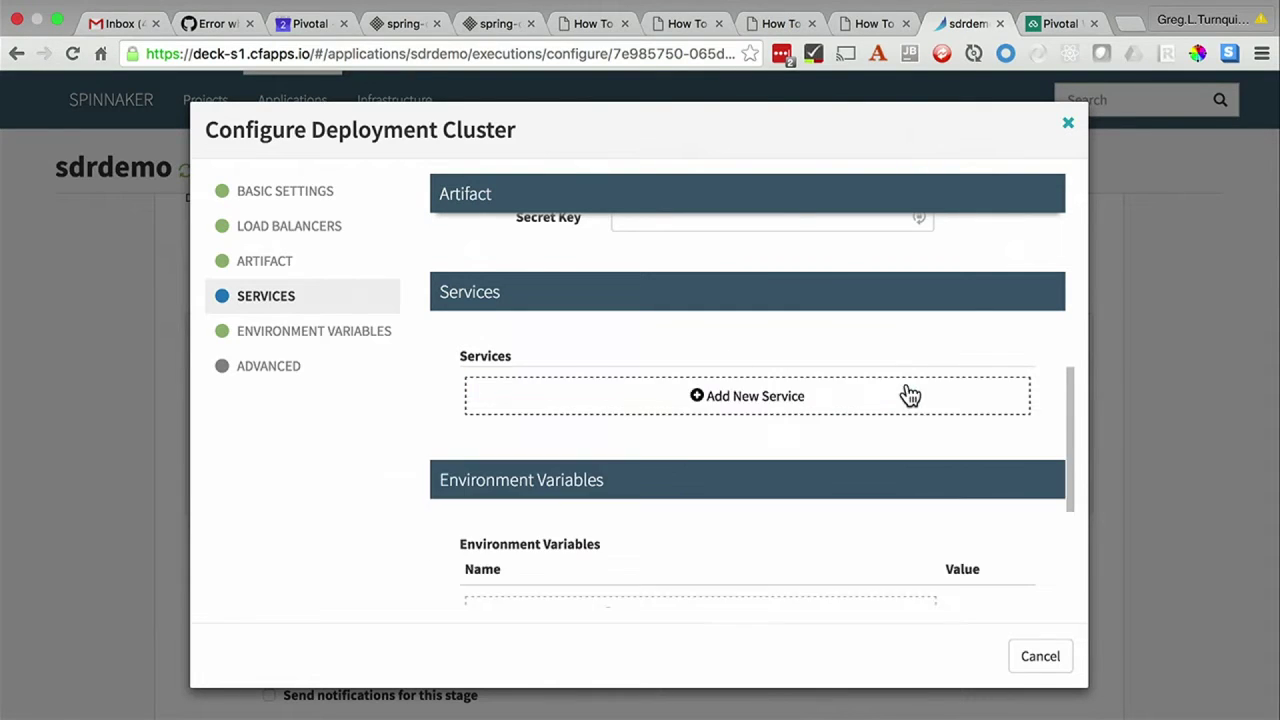
- Review the cluster's environment variables, buildpack URL, instance count and memory choices, keeping 1GB, and finish the cluster configuration
{"action": "scroll", "coordinate": [900, 410], "scroll_direction": "down", "scroll_amount": 5}
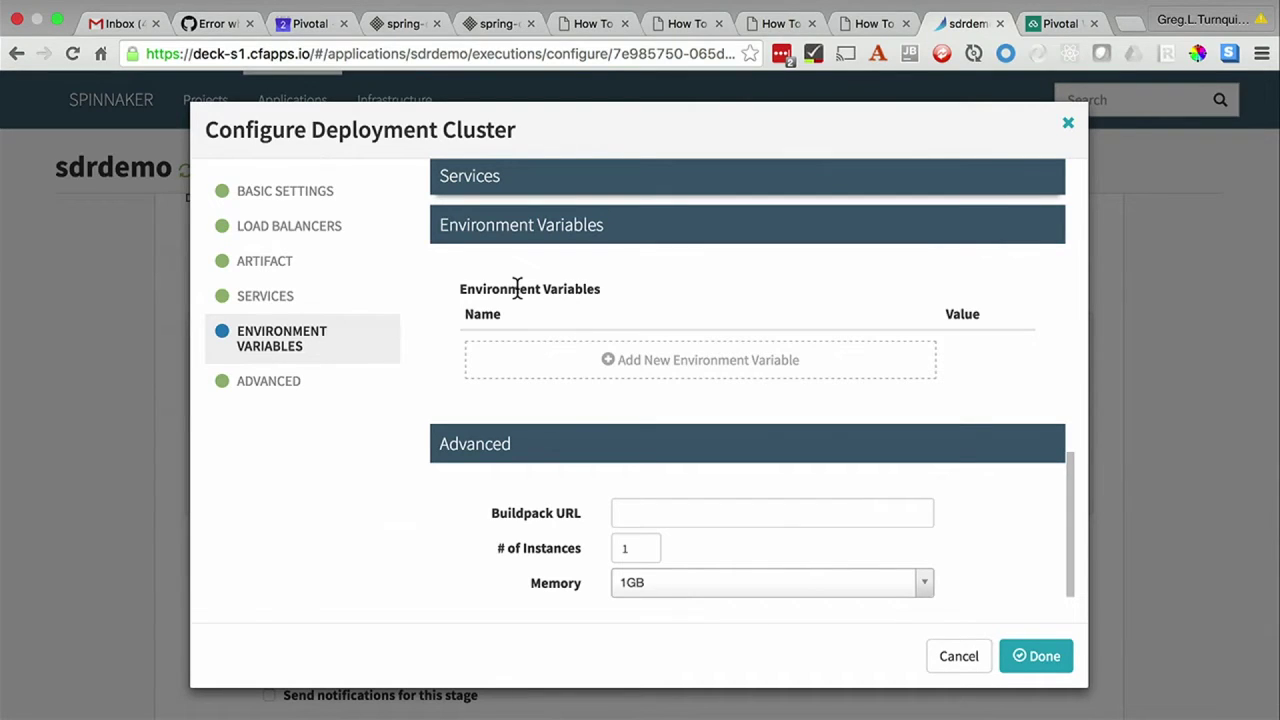
{"action": "scroll", "coordinate": [600, 428], "scroll_direction": "down", "scroll_amount": 1}
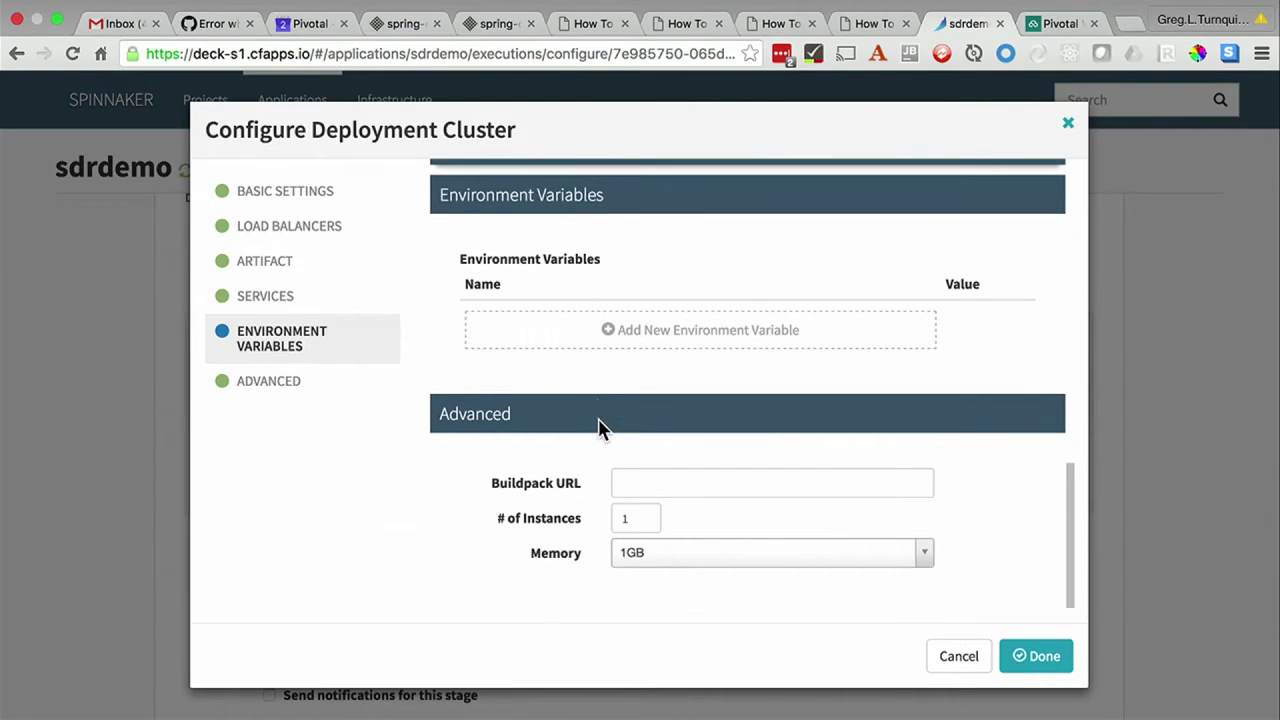
{"action": "left_click", "coordinate": [656, 486]}
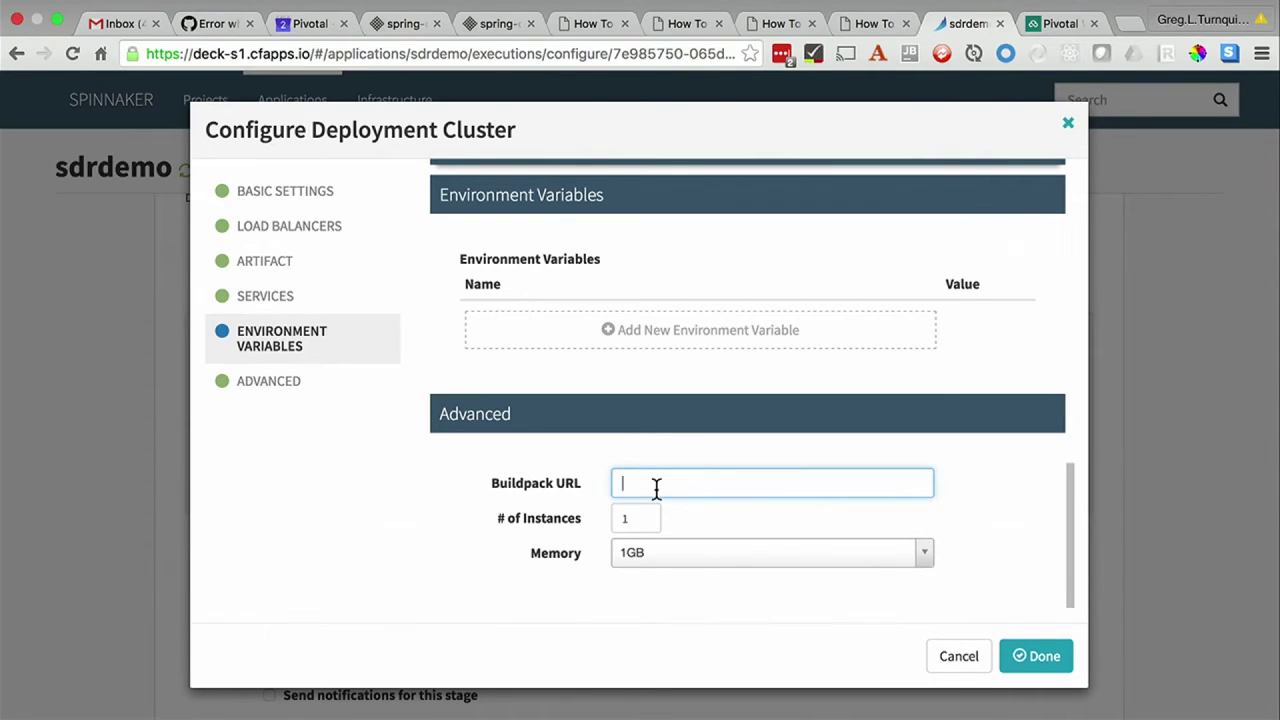
{"action": "left_click", "coordinate": [661, 543]}
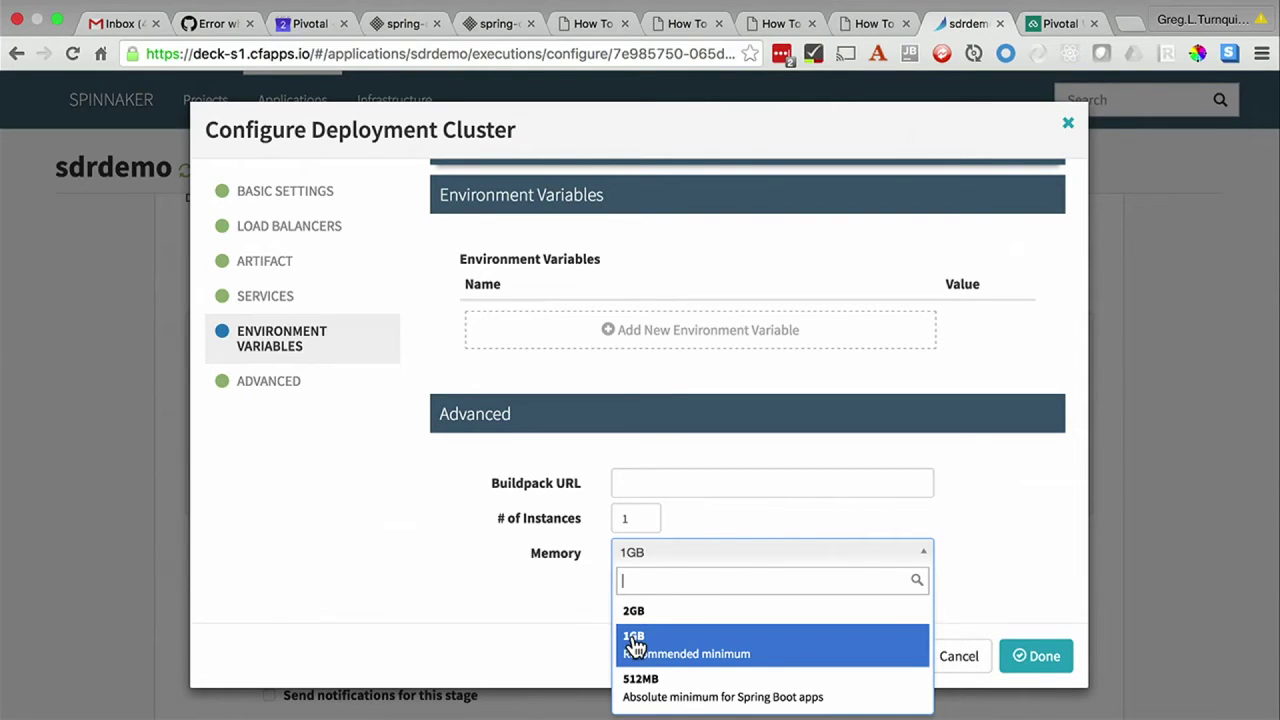
{"action": "left_click", "coordinate": [557, 631]}
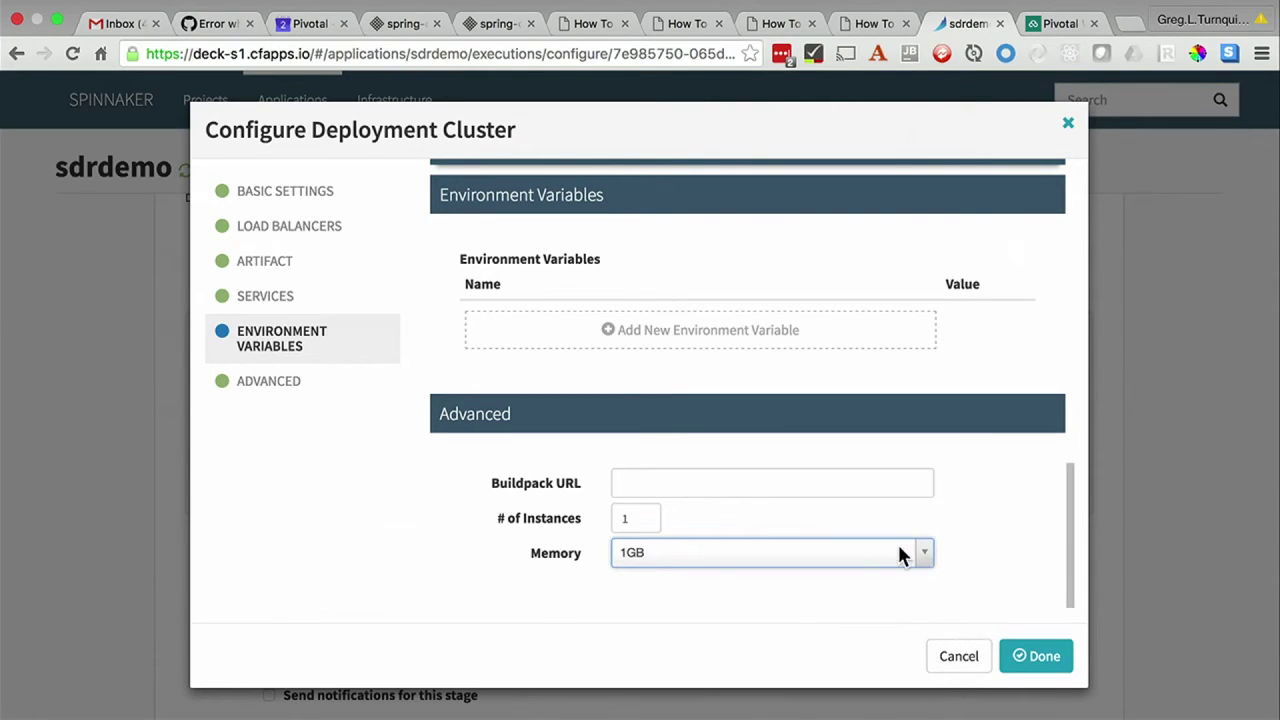
{"action": "scroll", "coordinate": [965, 501], "scroll_direction": "up", "scroll_amount": 15}
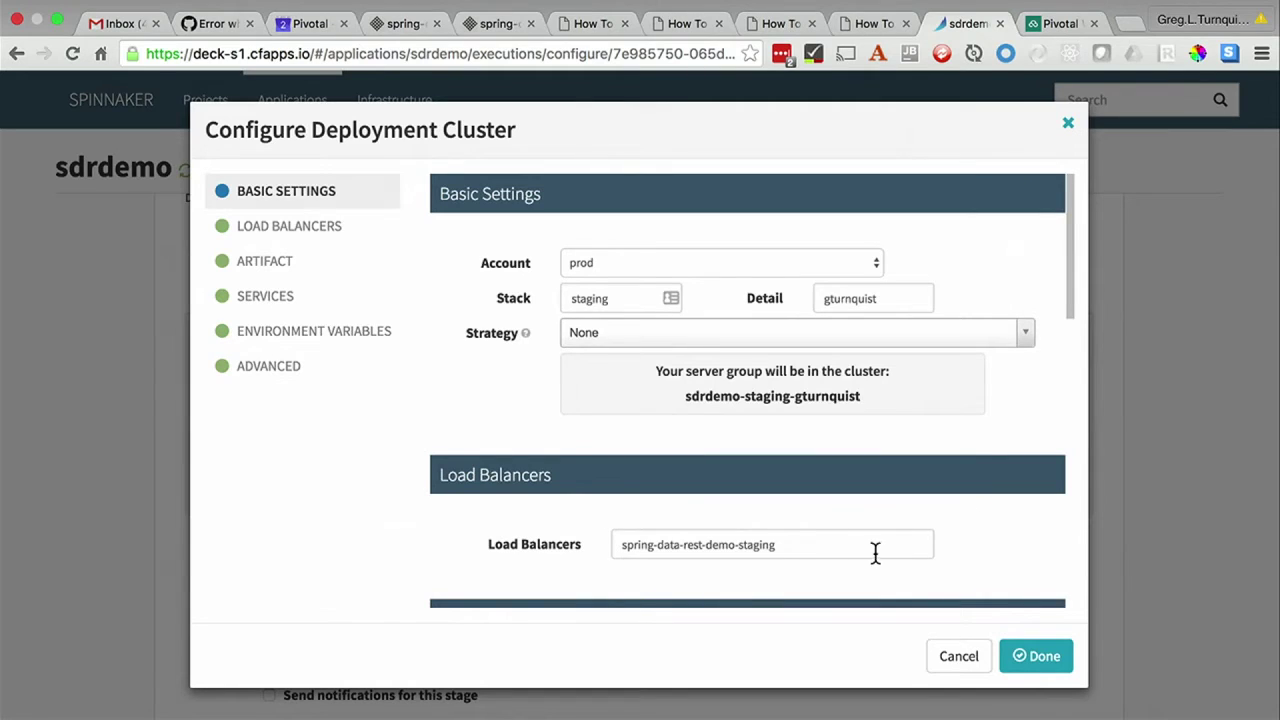
{"action": "left_click", "coordinate": [1020, 657]}
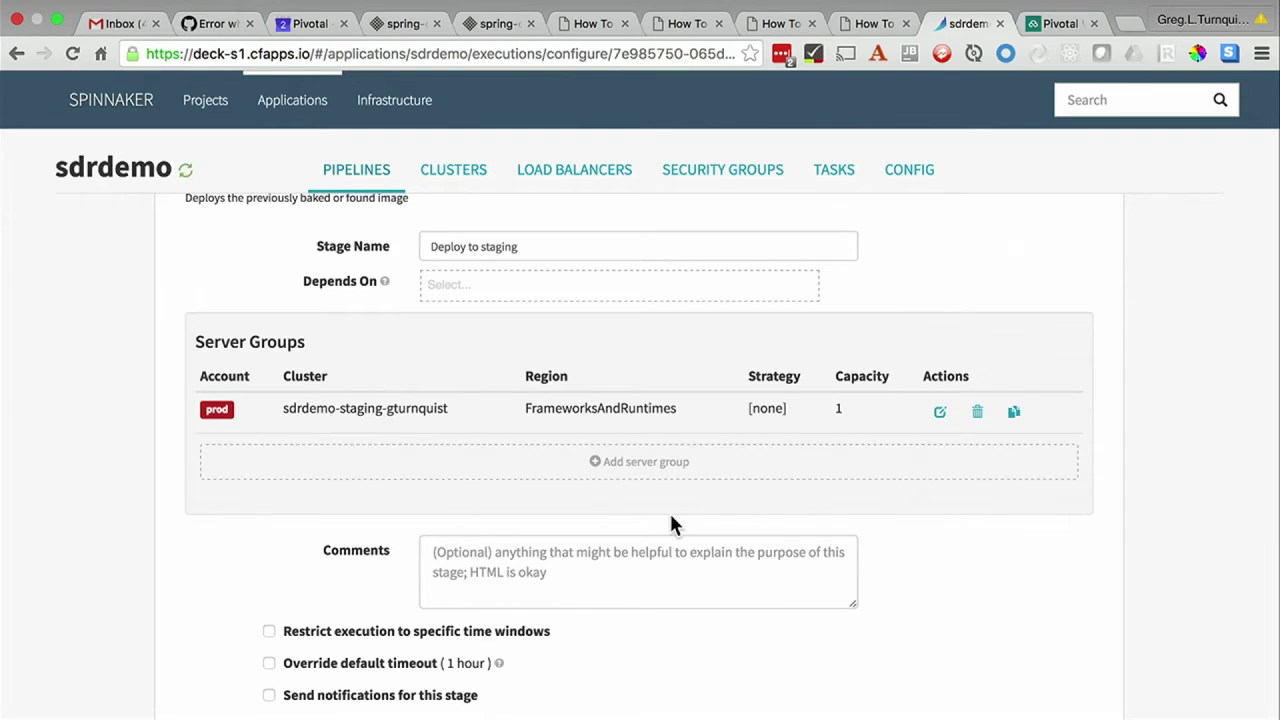
- Enable restricting the Deploy to staging stage to specific time windows, examine the window settings, and disable the restriction again
{"action": "scroll", "coordinate": [672, 525], "scroll_direction": "down", "scroll_amount": 2}
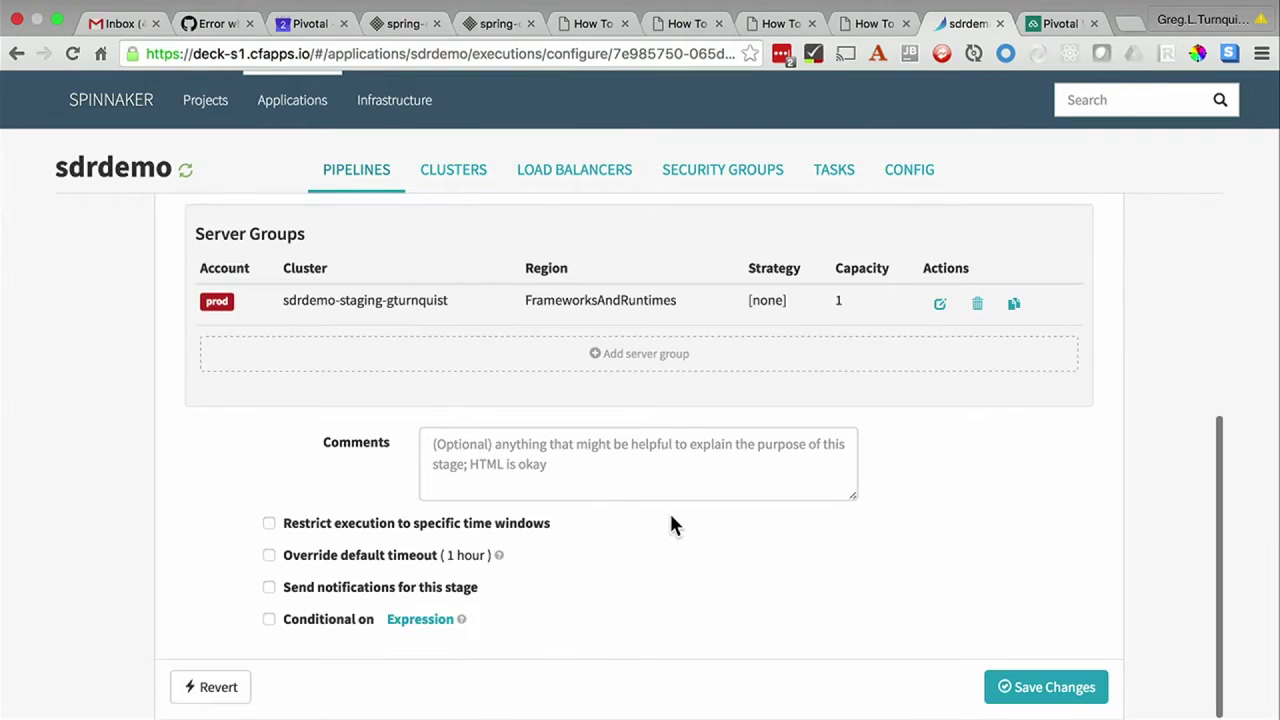
{"action": "left_click", "coordinate": [269, 523]}
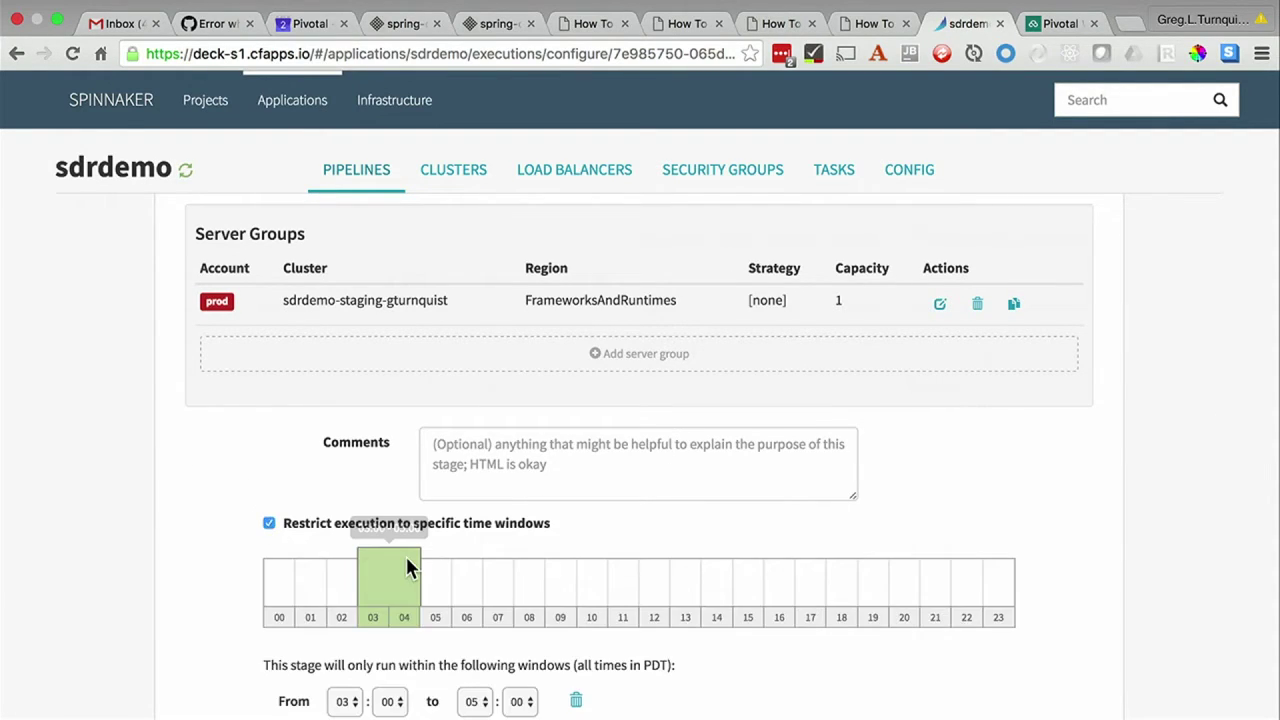
{"action": "scroll", "coordinate": [406, 556], "scroll_direction": "down", "scroll_amount": 4}
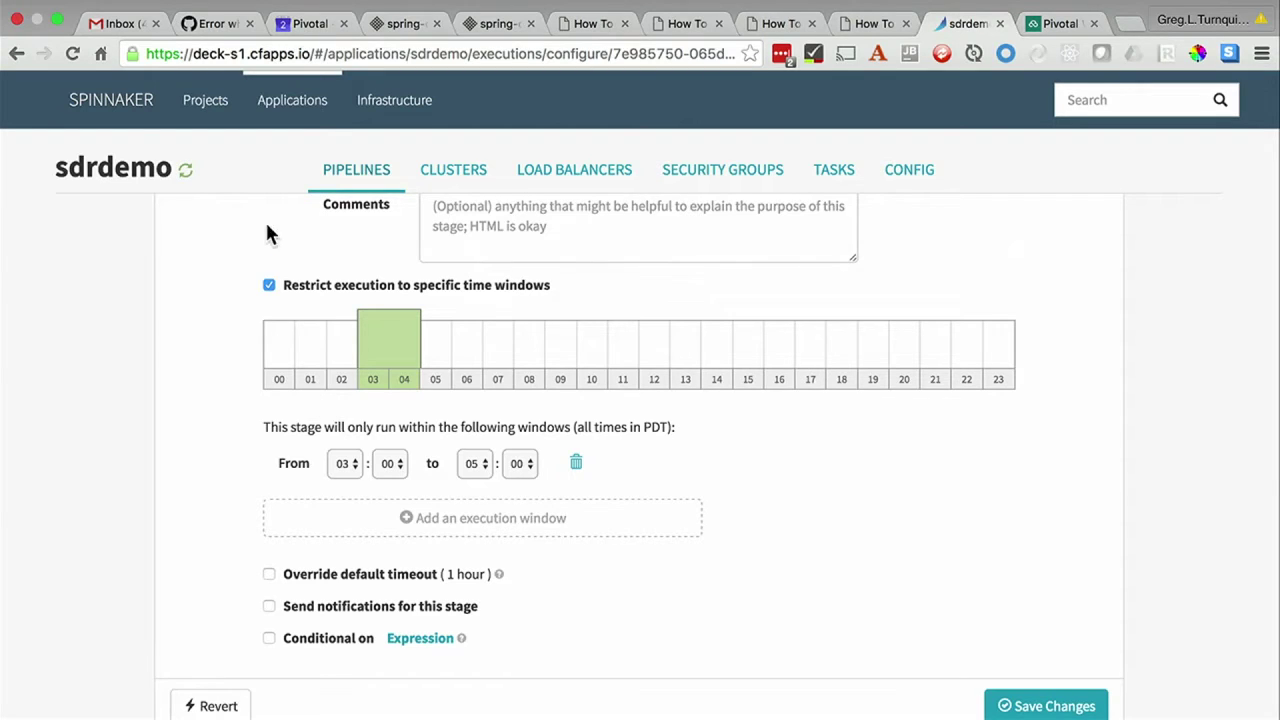
{"action": "left_click", "coordinate": [268, 285]}
{"action": "left_click", "coordinate": [268, 285]}
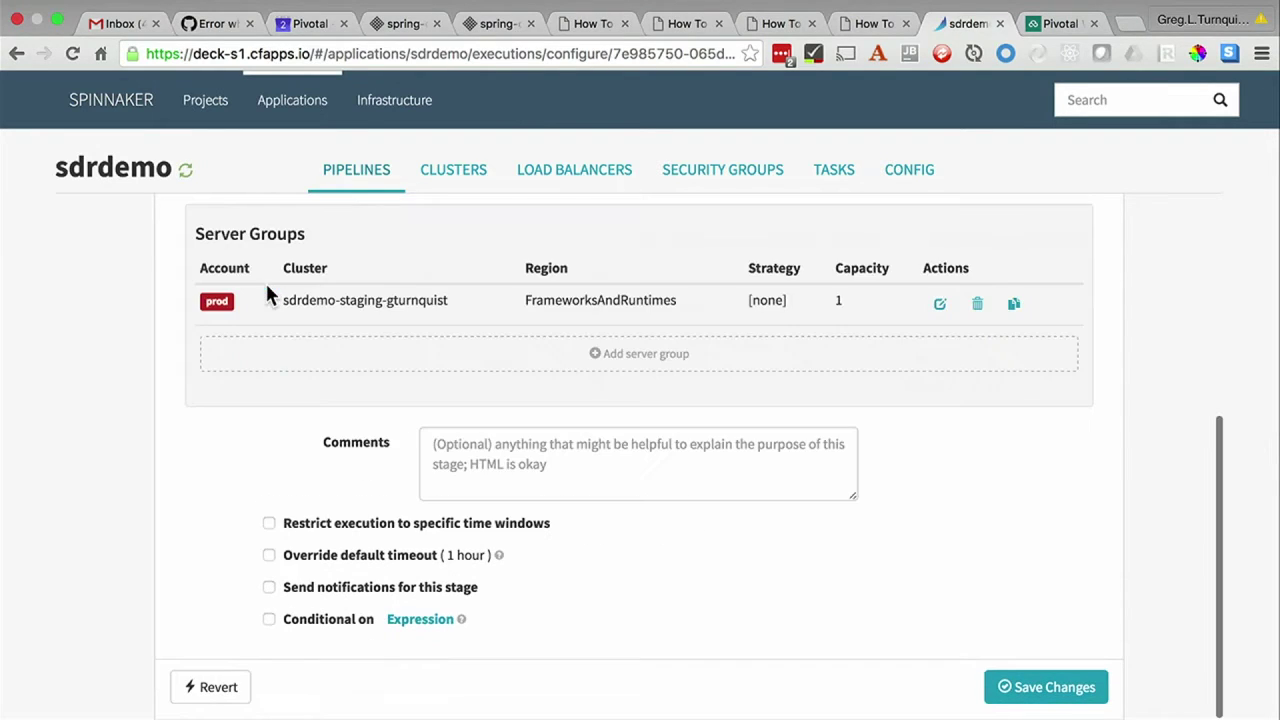
- Enable notifications for the Deploy to staging stage and begin a notification preference that uses Slack
{"action": "left_click", "coordinate": [268, 588]}
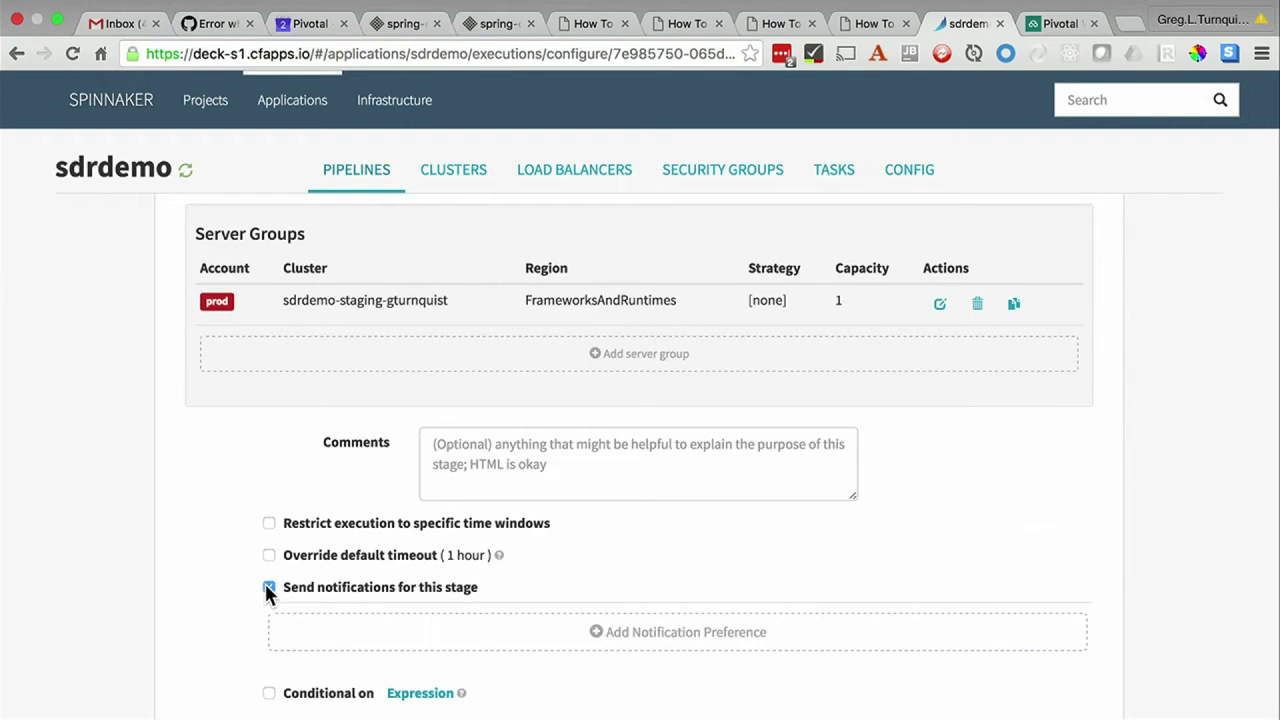
{"action": "scroll", "coordinate": [290, 550], "scroll_direction": "down", "scroll_amount": 1}
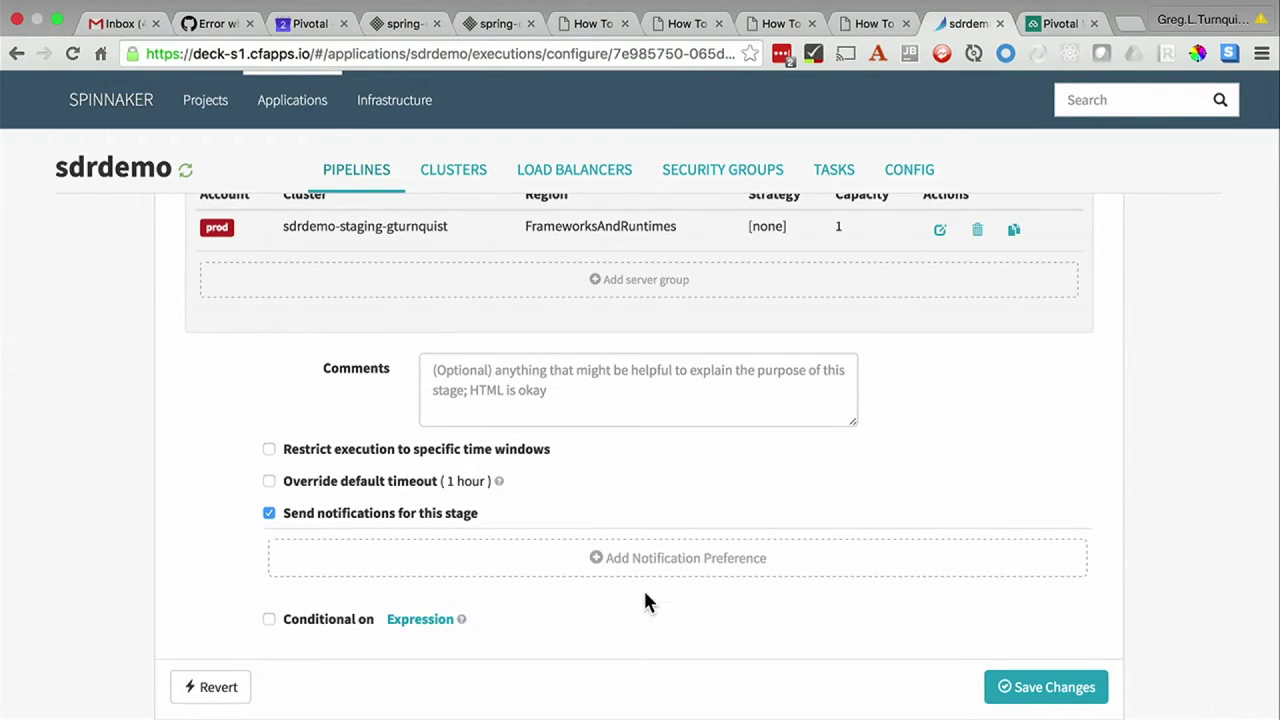
{"action": "left_click", "coordinate": [603, 557]}
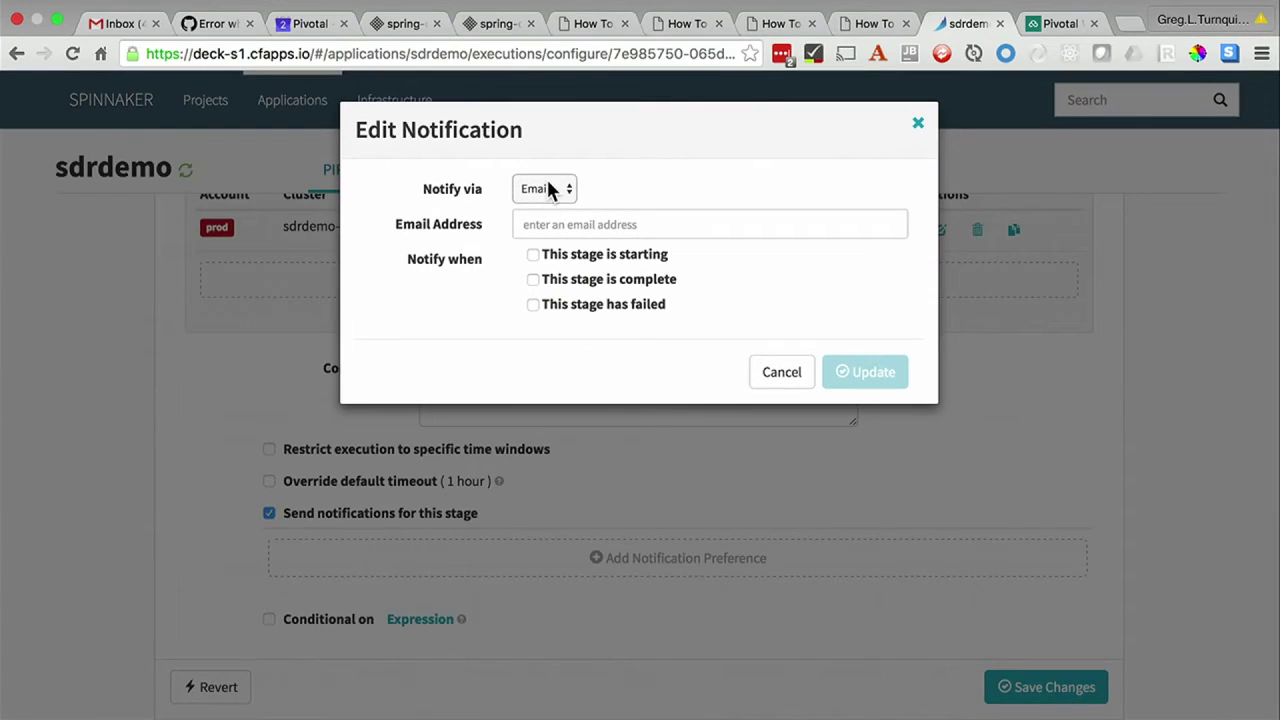
{"action": "left_click", "coordinate": [548, 190]}
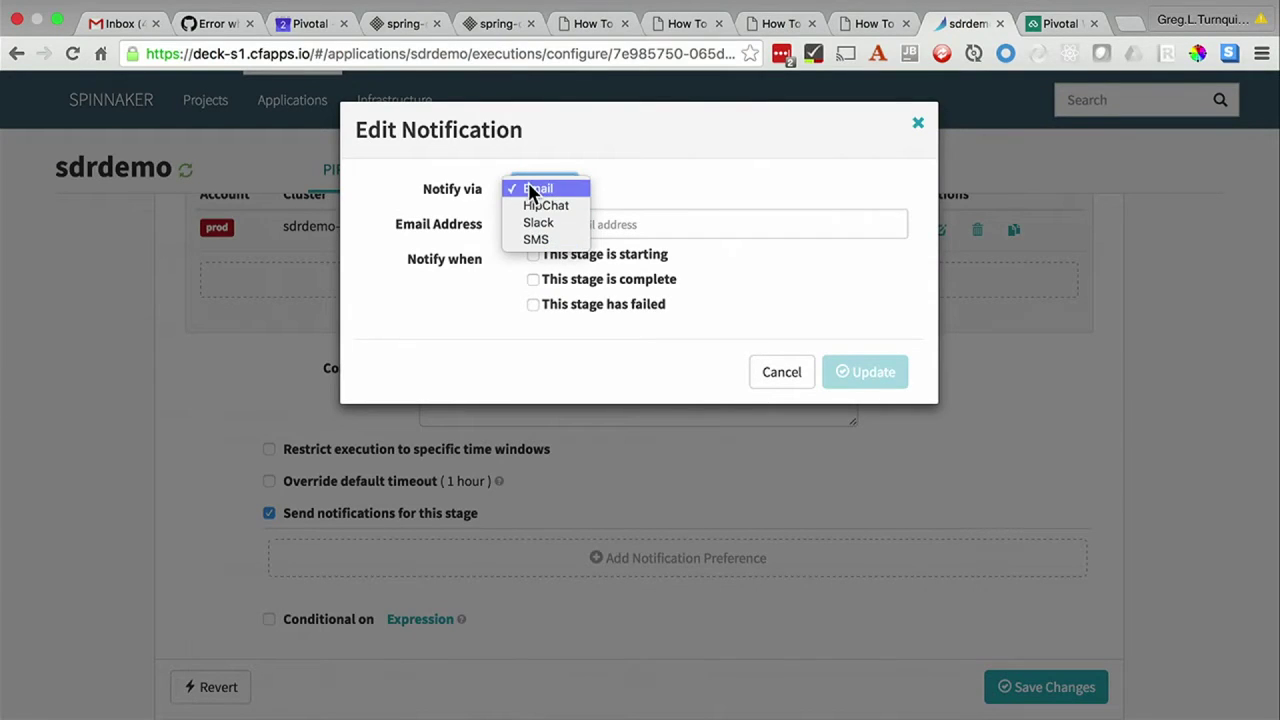
{"action": "left_click", "coordinate": [642, 152]}
{"action": "left_click", "coordinate": [537, 196]}
{"action": "left_click", "coordinate": [538, 222]}
{"action": "left_click", "coordinate": [580, 228]}
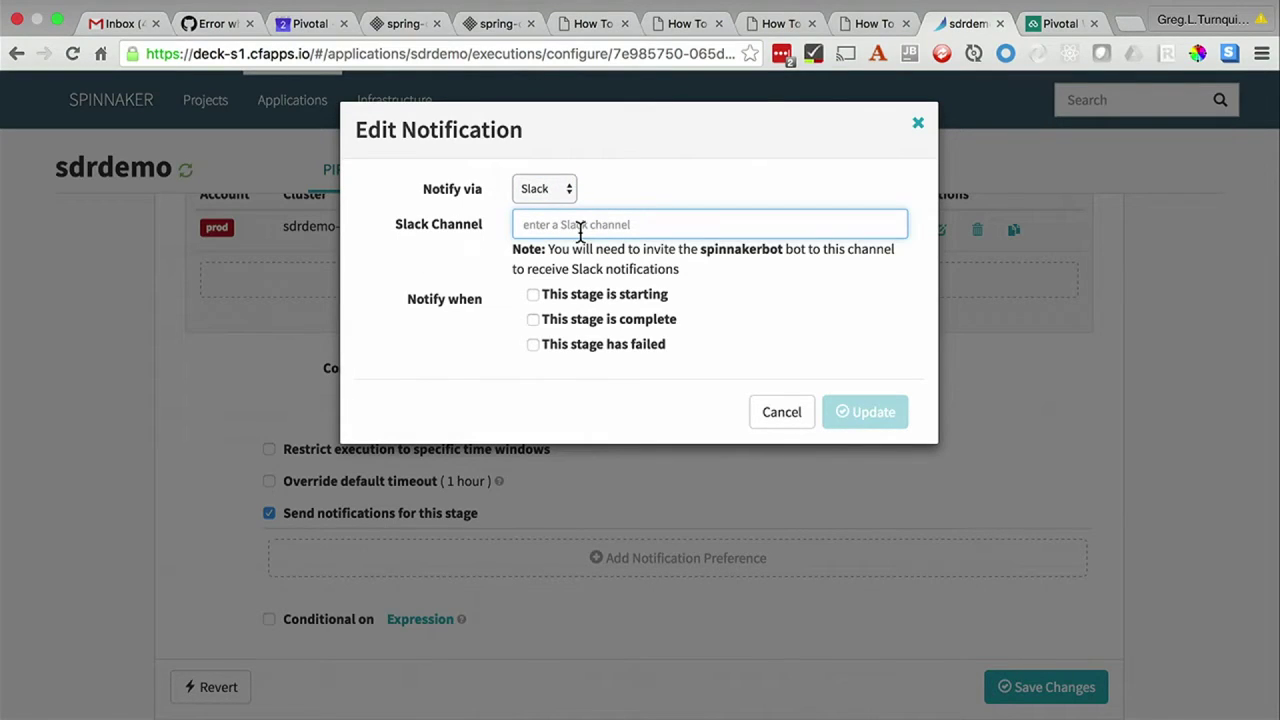
- Select stage starting, failed and complete as notification conditions, and discard the preference along with the stage's notifications option
{"action": "left_click", "coordinate": [533, 295]}
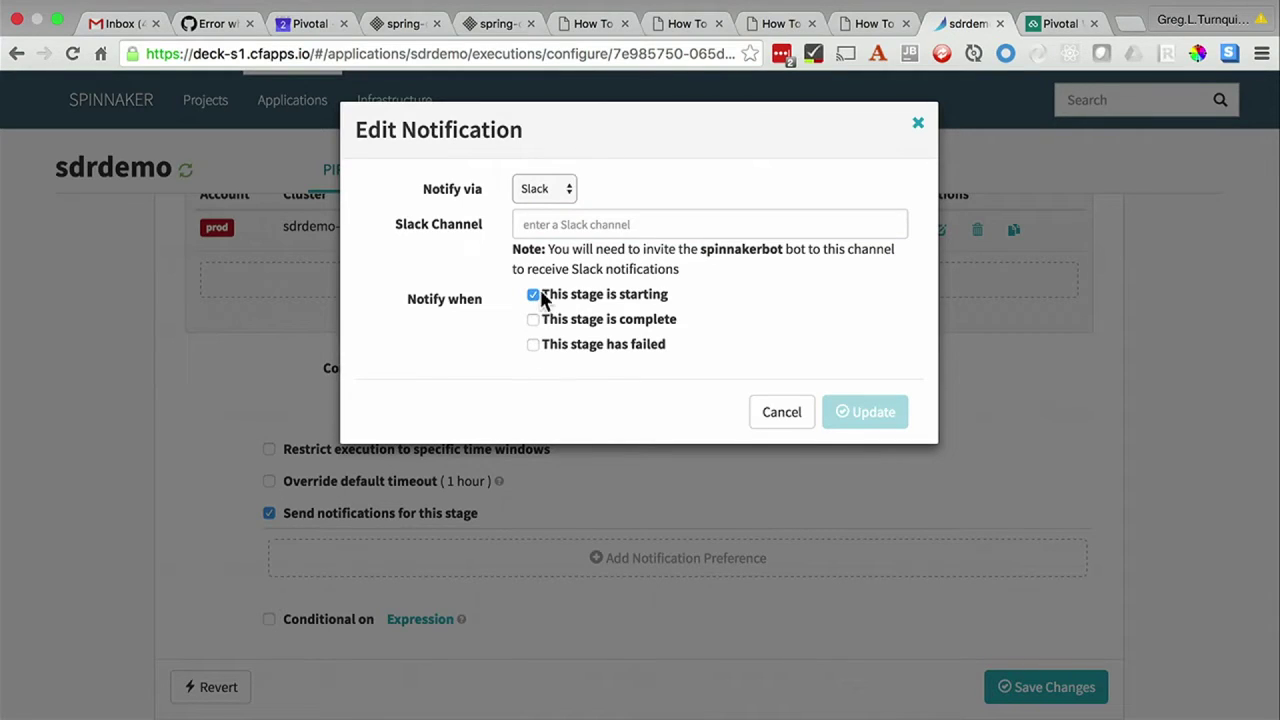
{"action": "left_click", "coordinate": [532, 344]}
{"action": "left_click", "coordinate": [532, 320]}
{"action": "left_click", "coordinate": [766, 412]}
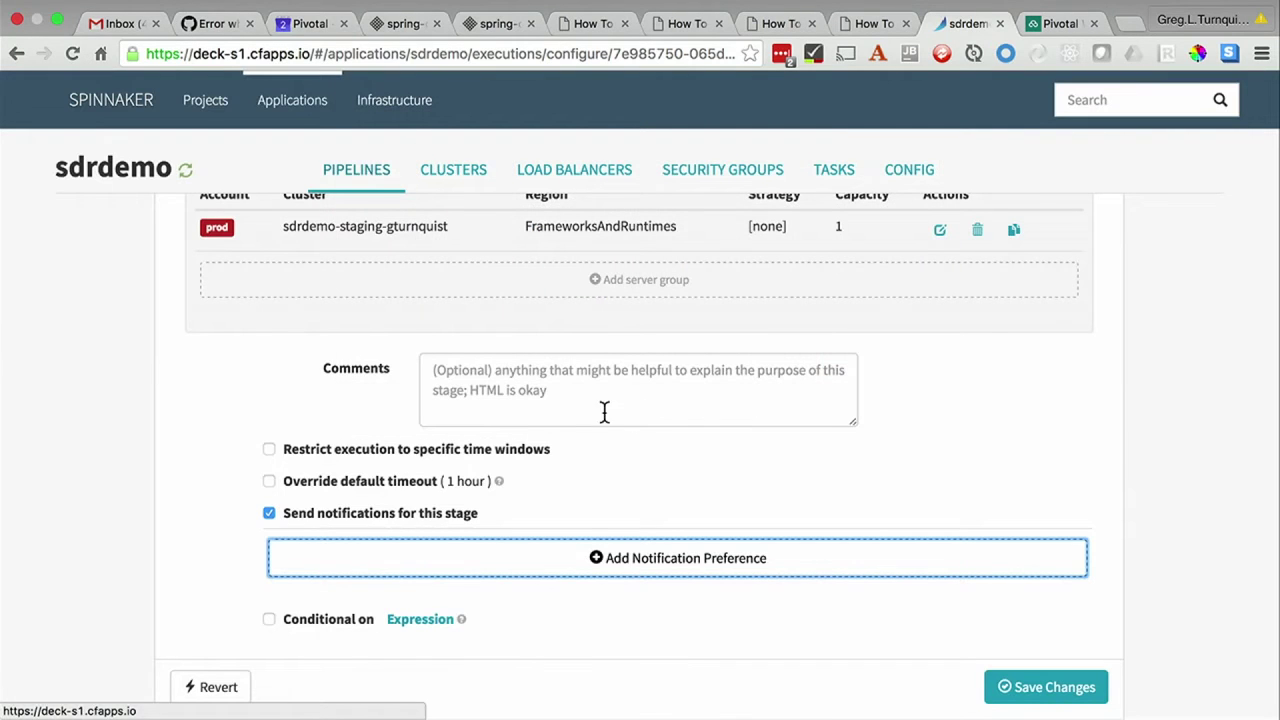
{"action": "left_click", "coordinate": [269, 513]}
- Make the Deploy to staging stage conditional on an expression, examine the expression field, and disable the option again
{"action": "left_click", "coordinate": [269, 619]}
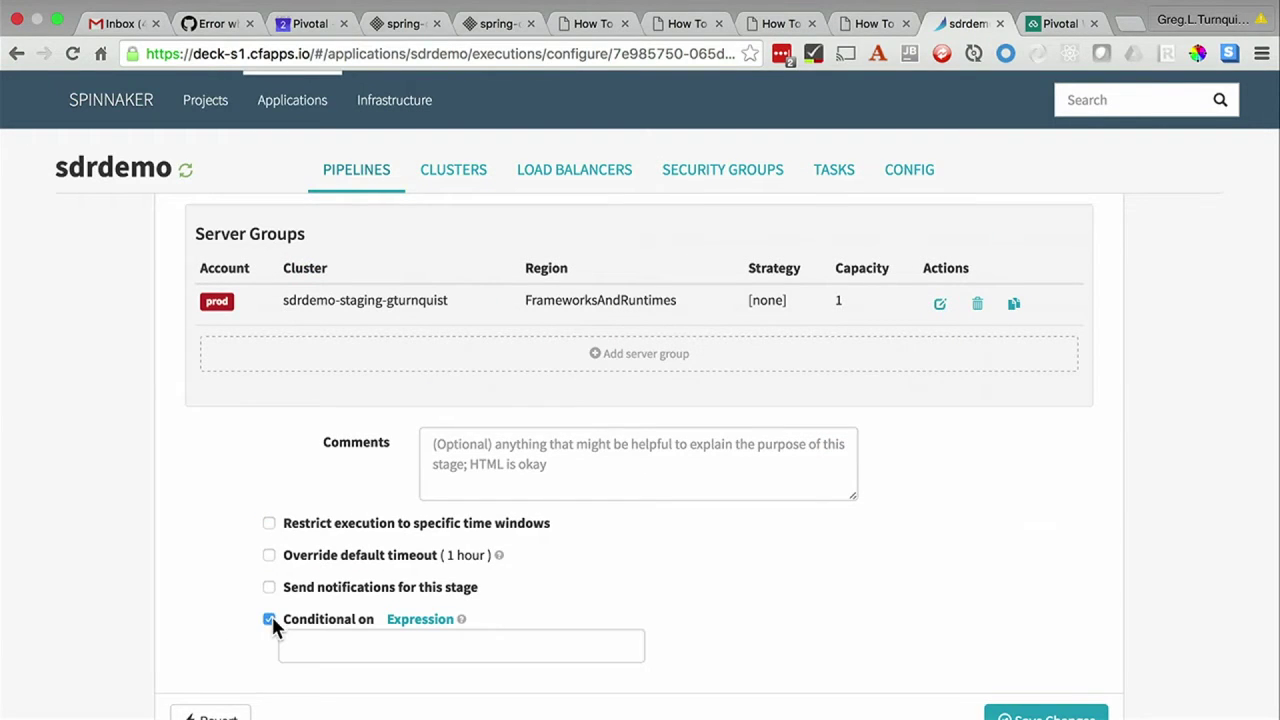
{"action": "scroll", "coordinate": [360, 612], "scroll_direction": "down", "scroll_amount": 1}
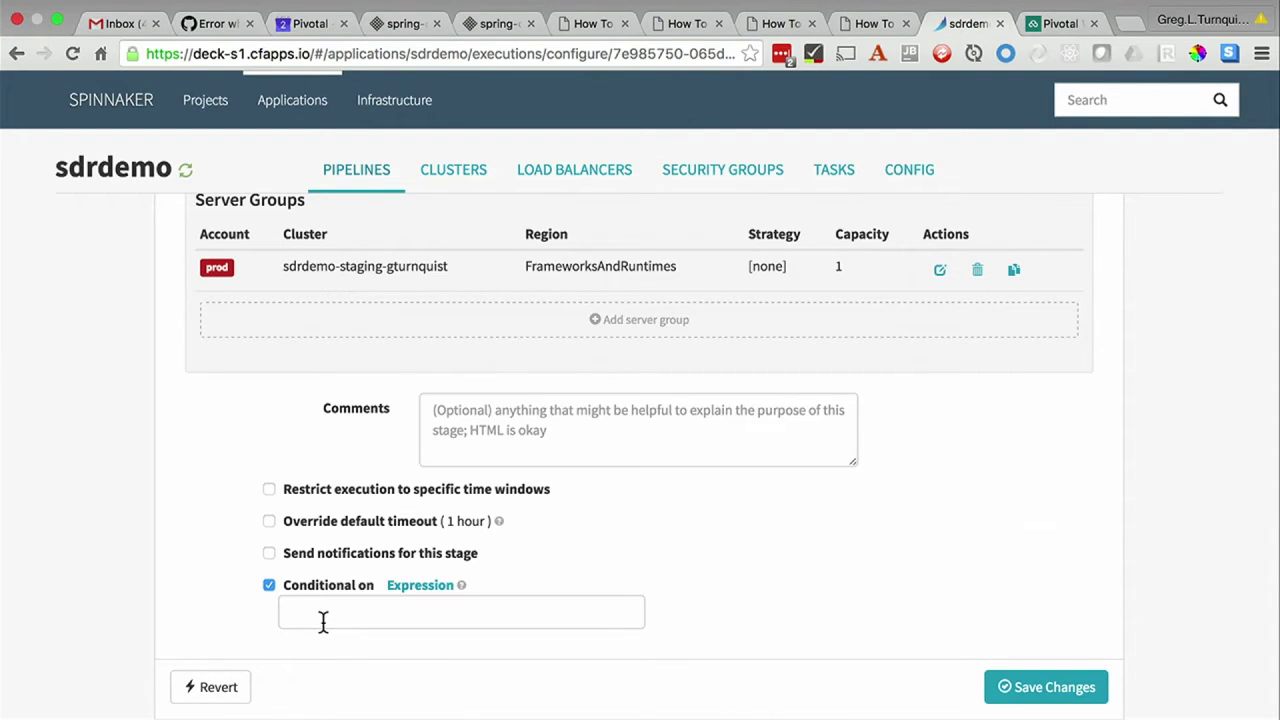
{"action": "left_click", "coordinate": [269, 585]}
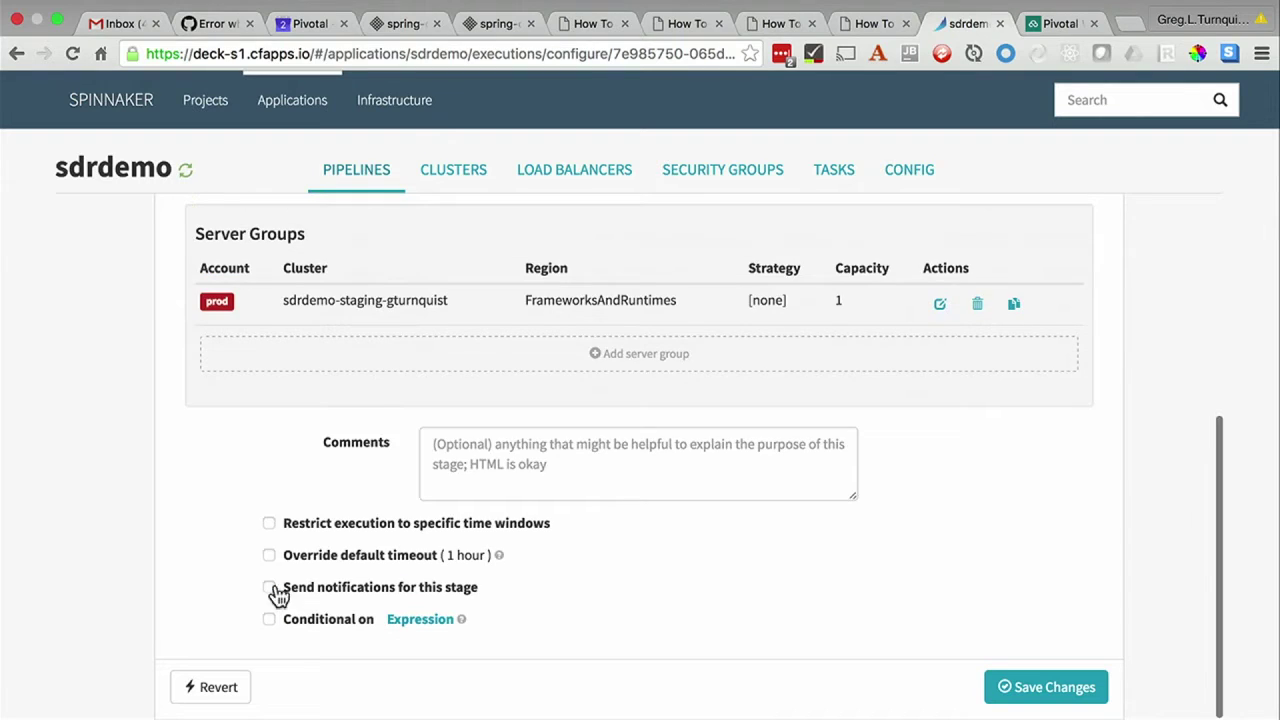
- Open the Route 20% of traffic to new server group stage and examine its stage type and resize settings
{"action": "scroll", "coordinate": [410, 534], "scroll_direction": "up", "scroll_amount": 2}
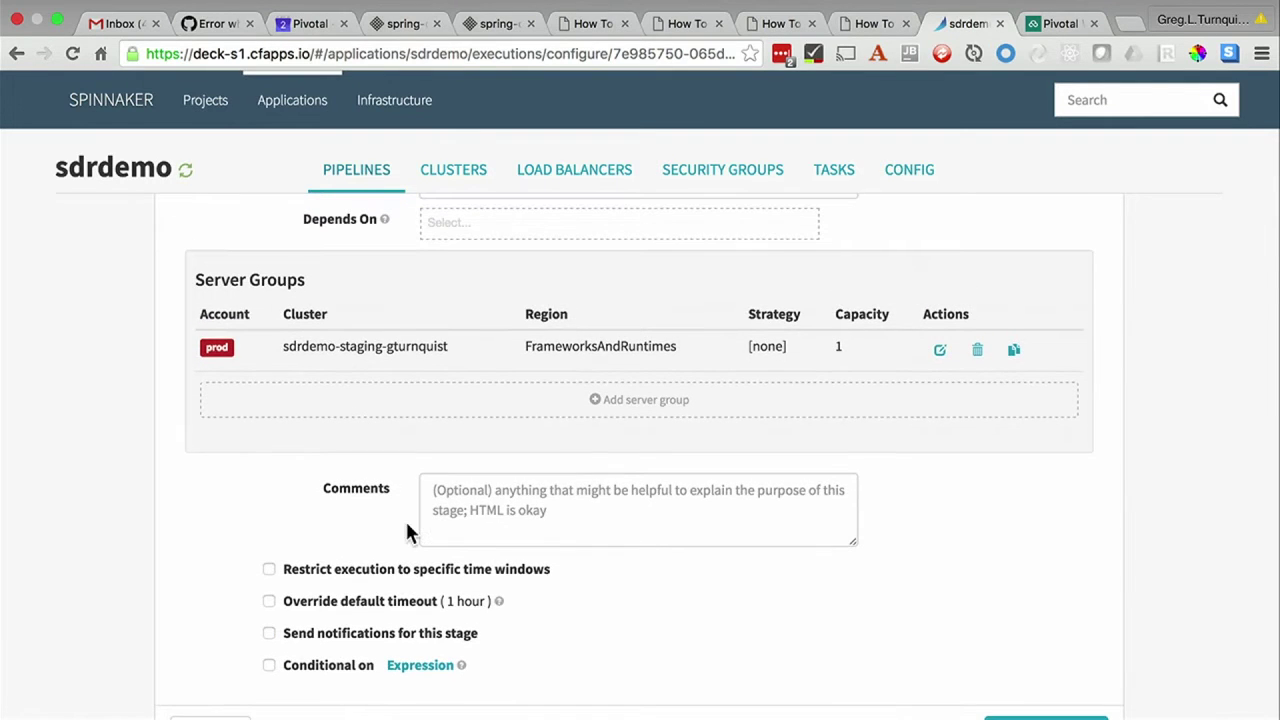
{"action": "scroll", "coordinate": [408, 532], "scroll_direction": "up", "scroll_amount": 7}
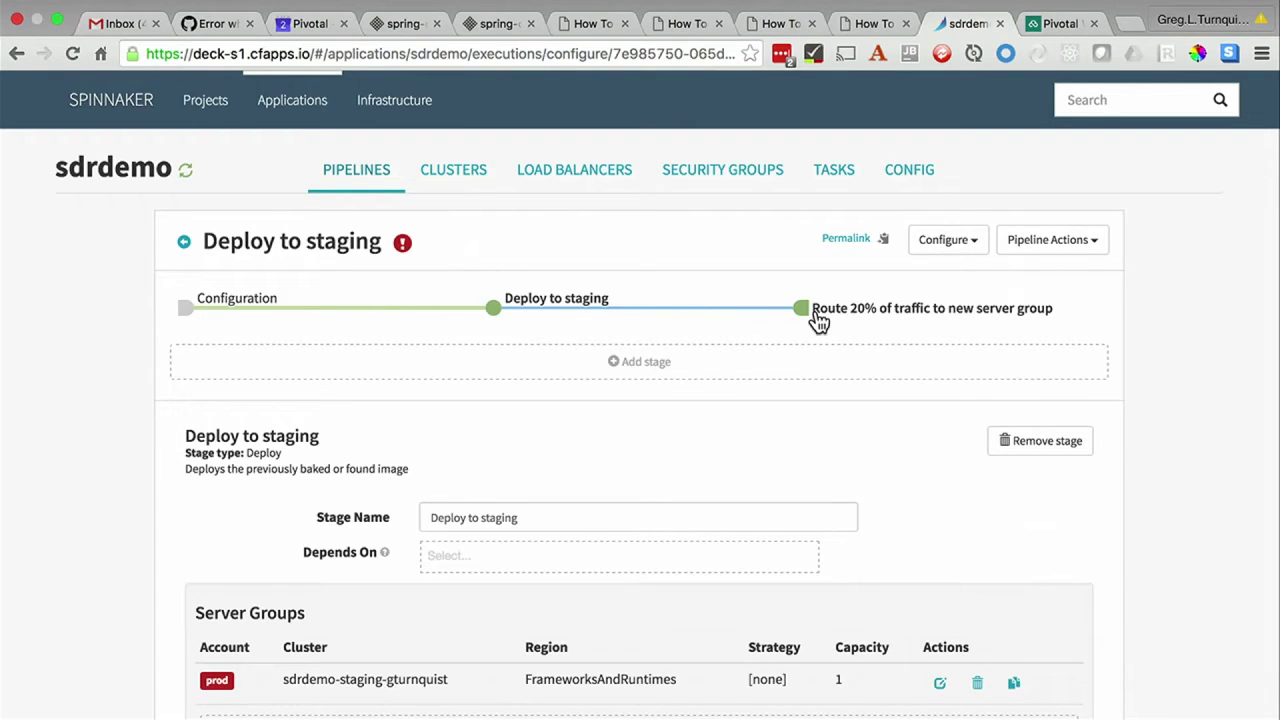
{"action": "left_click", "coordinate": [819, 318]}
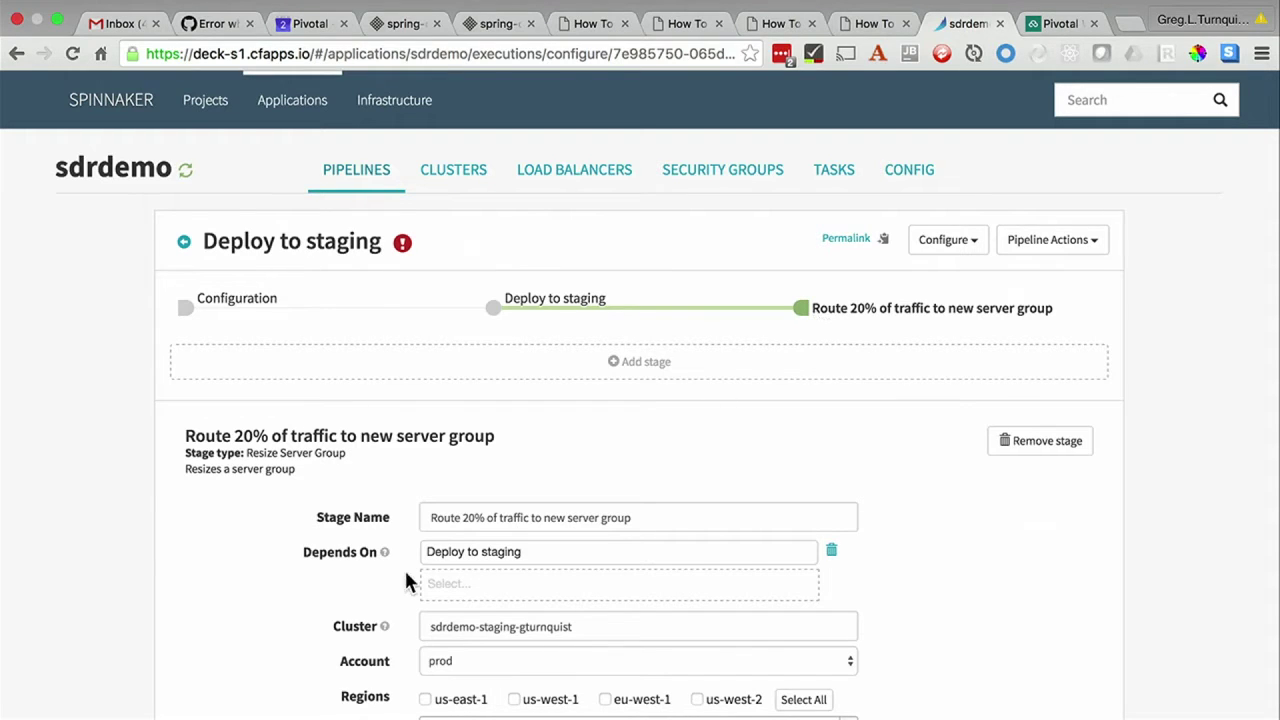
{"action": "scroll", "coordinate": [423, 454], "scroll_direction": "down", "scroll_amount": 5}
{"action": "scroll", "coordinate": [518, 368], "scroll_direction": "down", "scroll_amount": 1}
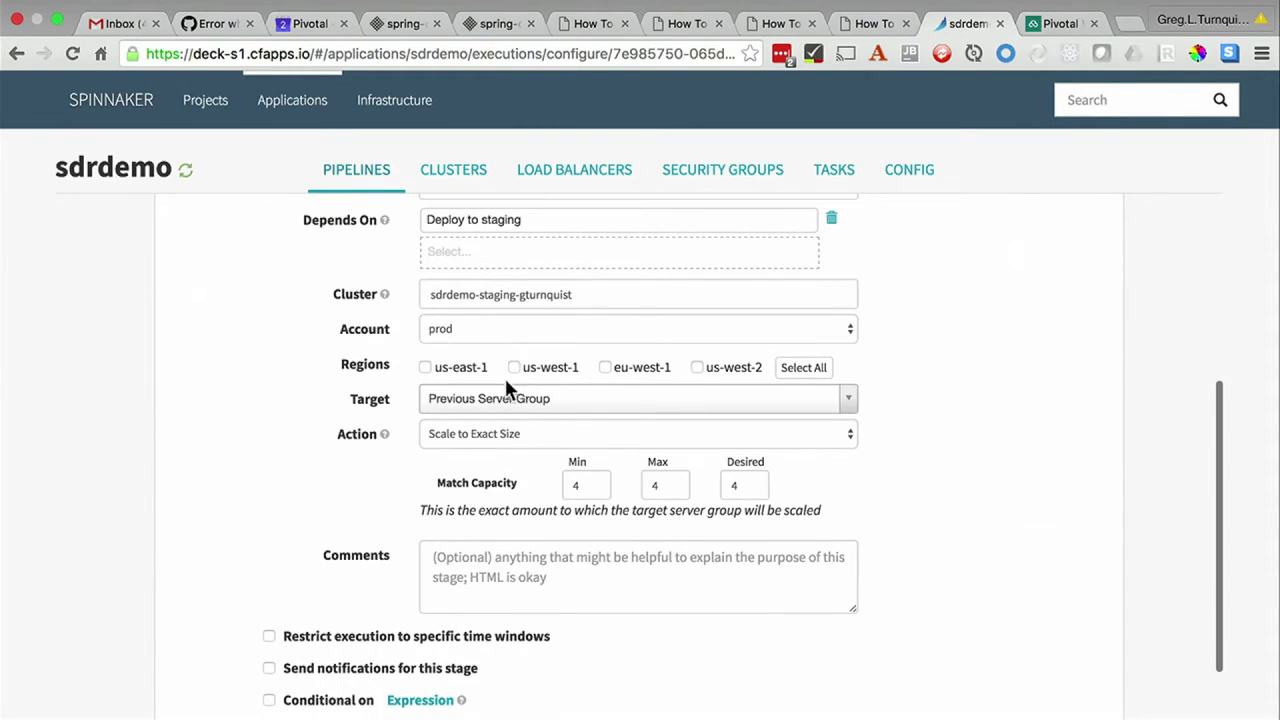
{"action": "scroll", "coordinate": [440, 414], "scroll_direction": "up", "scroll_amount": 2}
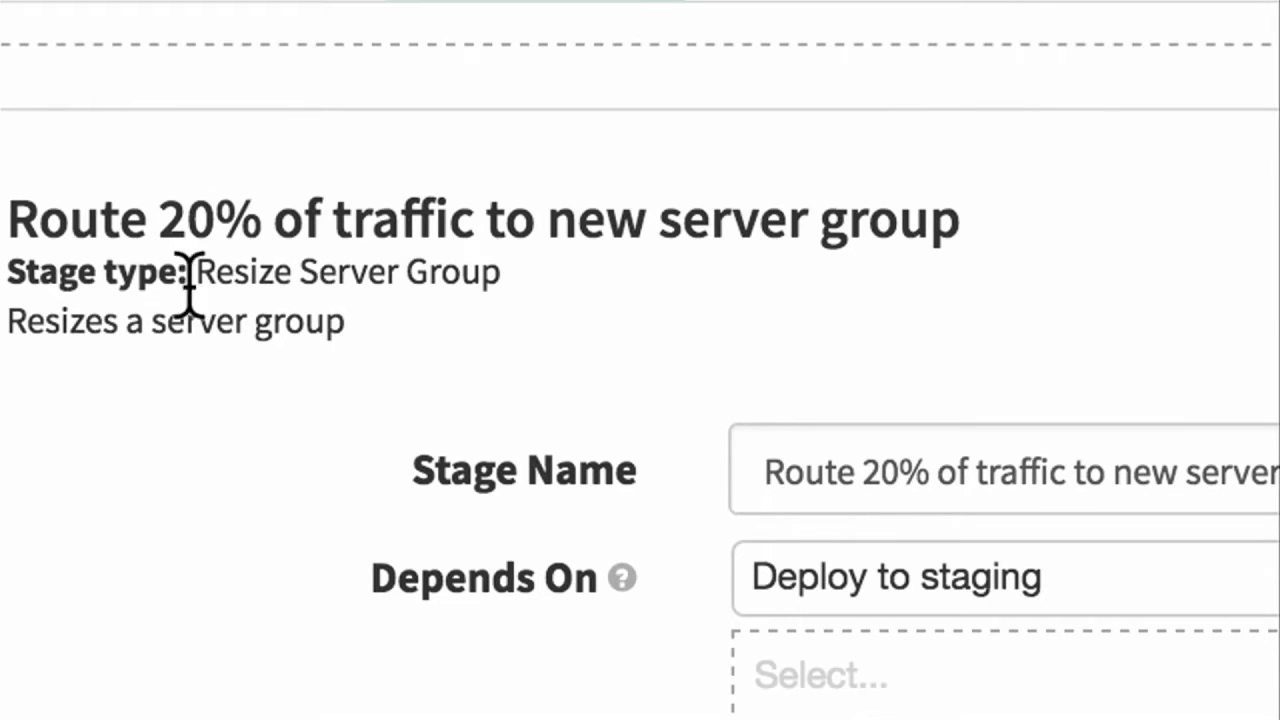
{"action": "left_click_drag", "start_coordinate": [197, 272], "coordinate": [504, 282]}
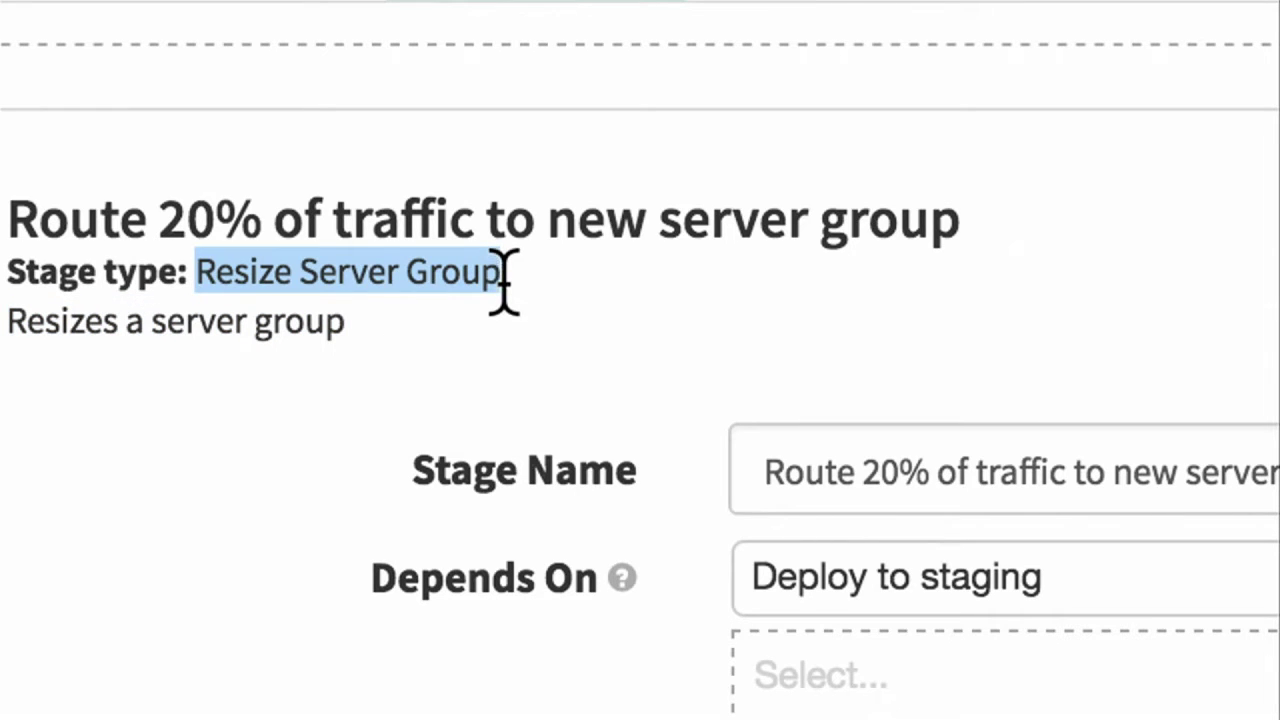
- Review the resize stage's target choices, keep Previous Server Group, and save the pipeline changes
{"action": "scroll", "coordinate": [480, 400], "scroll_direction": "down", "scroll_amount": 5}
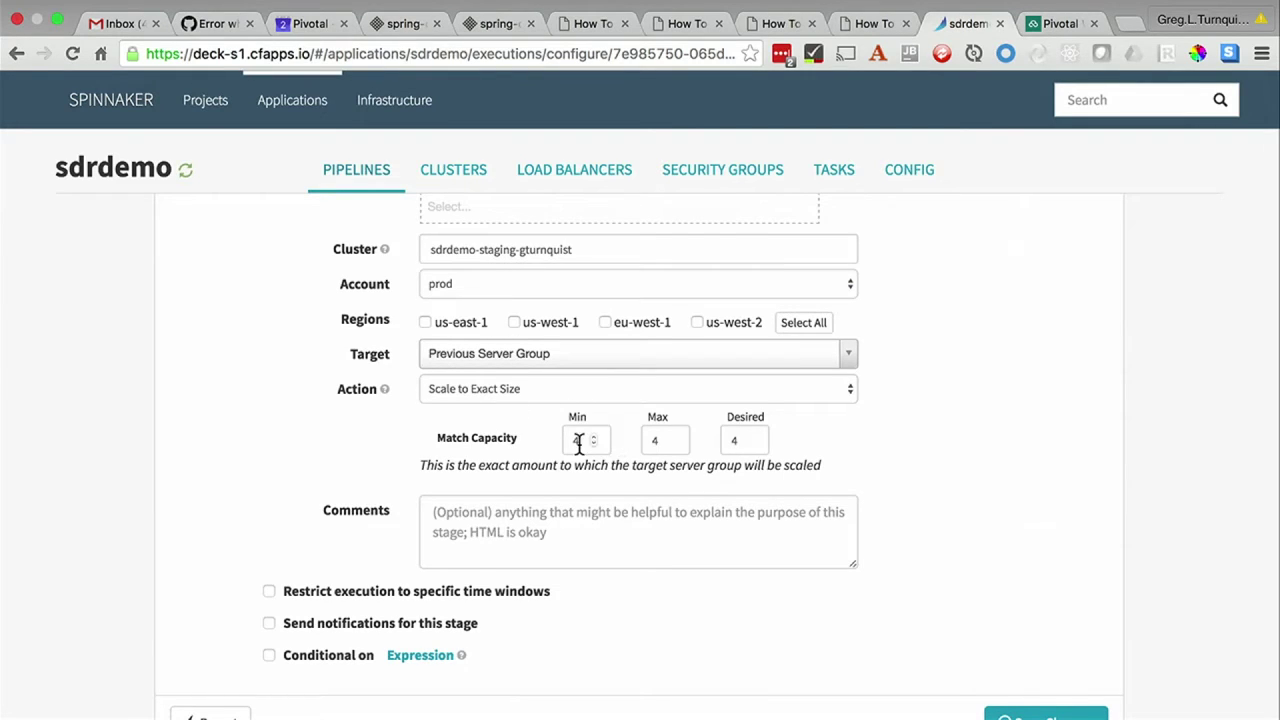
{"action": "left_click", "coordinate": [522, 343]}
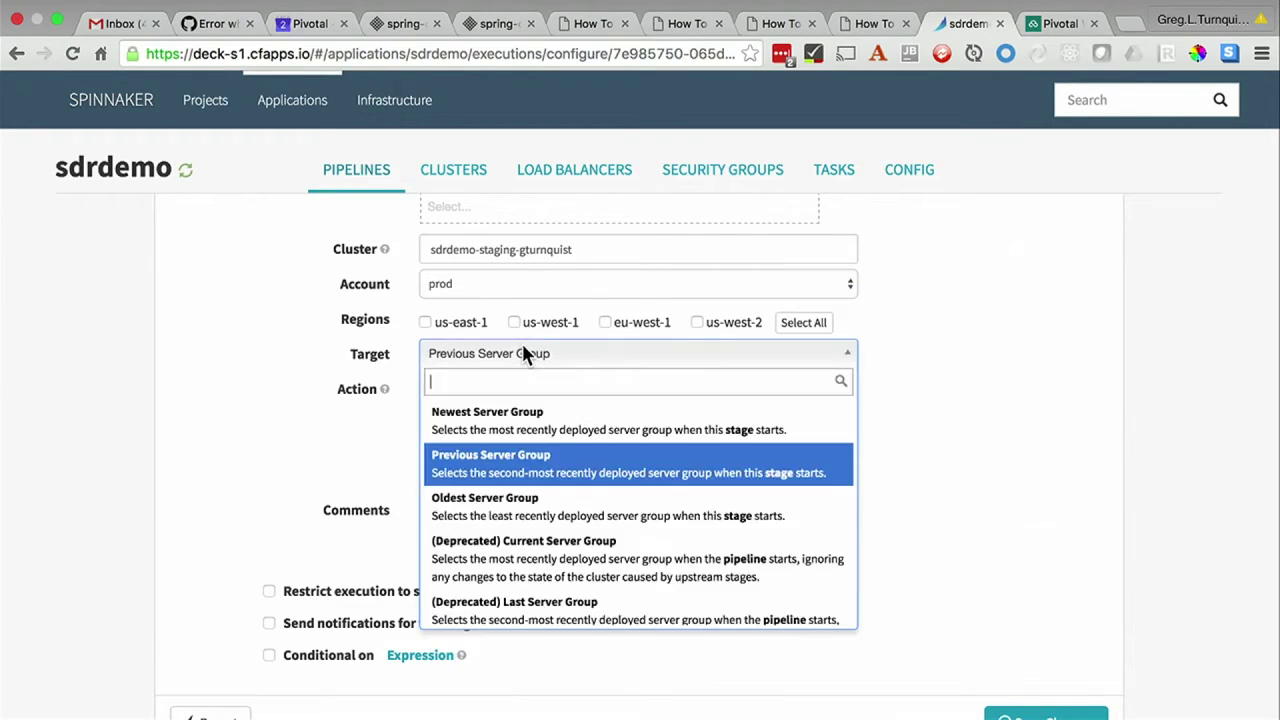
{"action": "left_click", "coordinate": [492, 462]}
{"action": "scroll", "coordinate": [937, 466], "scroll_direction": "down", "scroll_amount": 1}
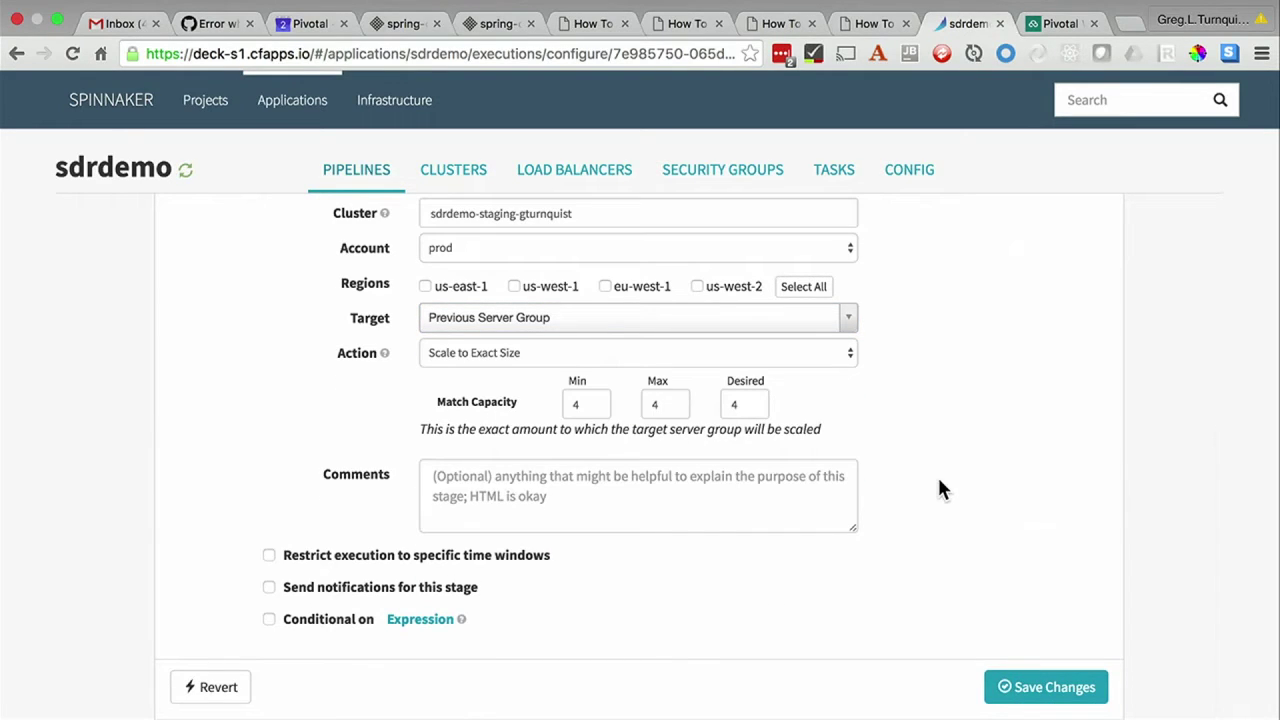
{"action": "left_click", "coordinate": [1010, 684]}
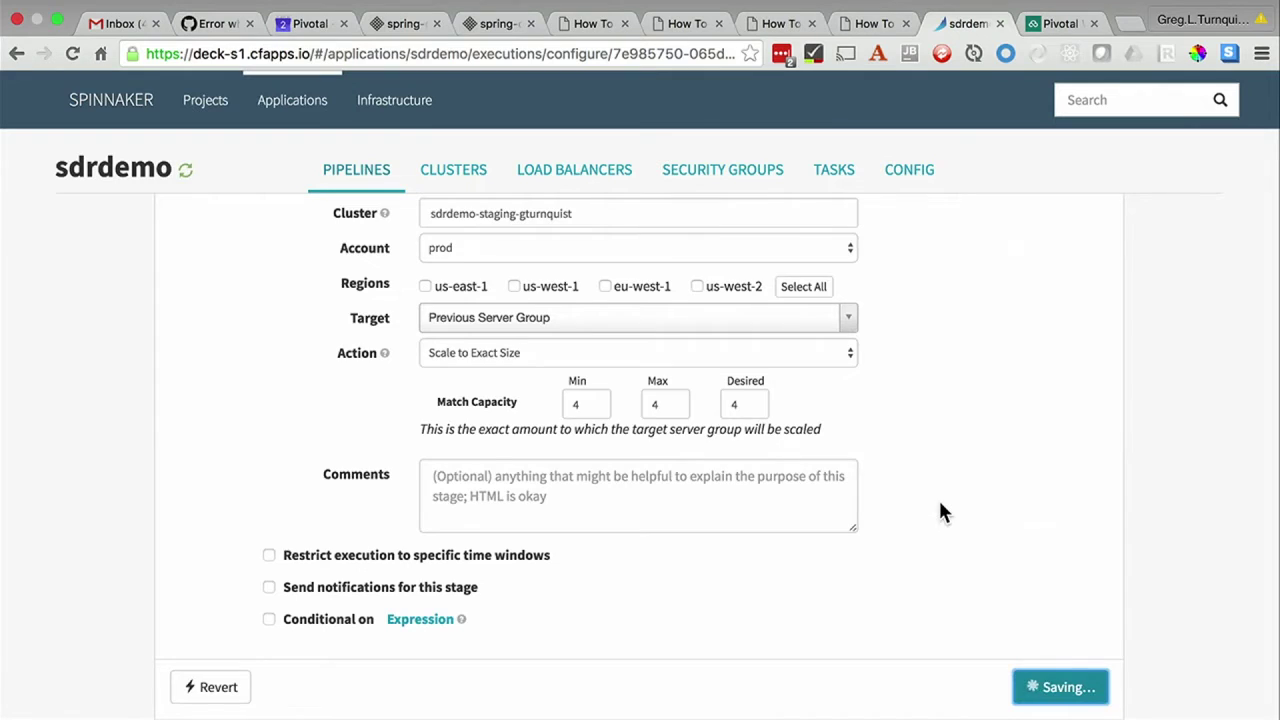
- Return to the application's pipeline executions and start a manual run of the Deploy to staging pipeline
{"action": "scroll", "coordinate": [286, 249], "scroll_direction": "up", "scroll_amount": 5}
{"action": "left_click", "coordinate": [181, 245]}
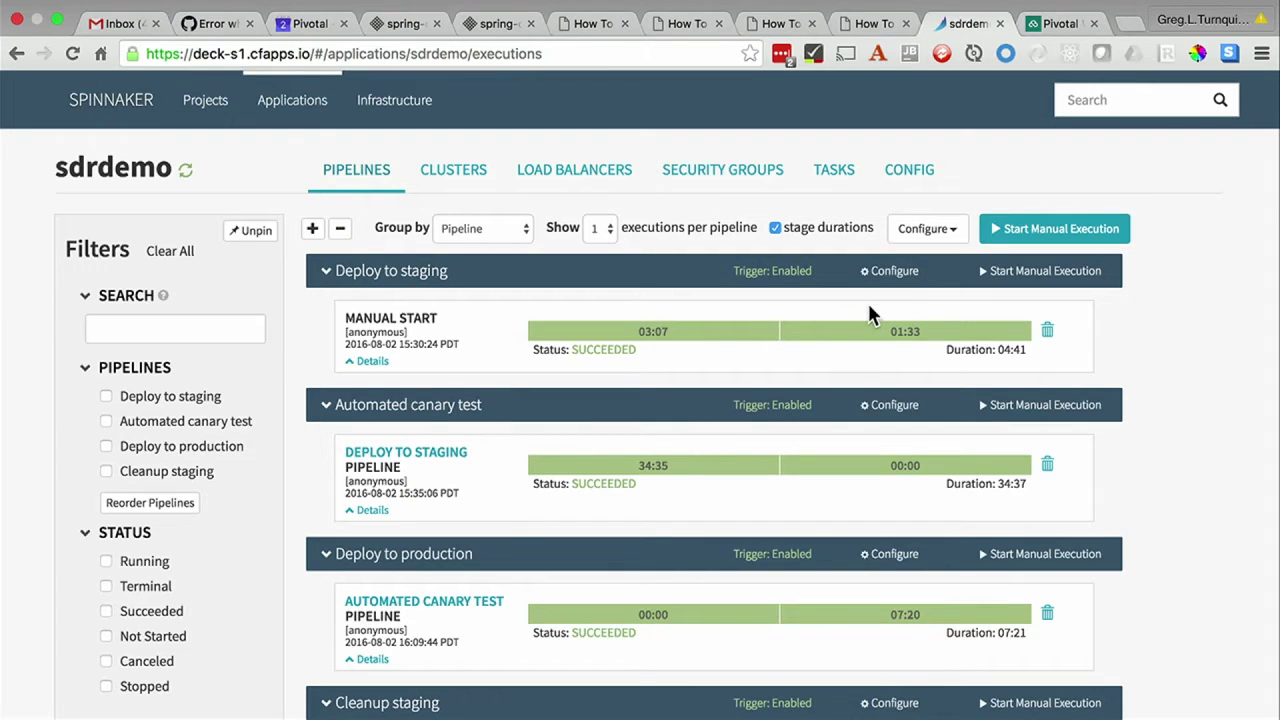
{"action": "left_click", "coordinate": [1020, 276]}
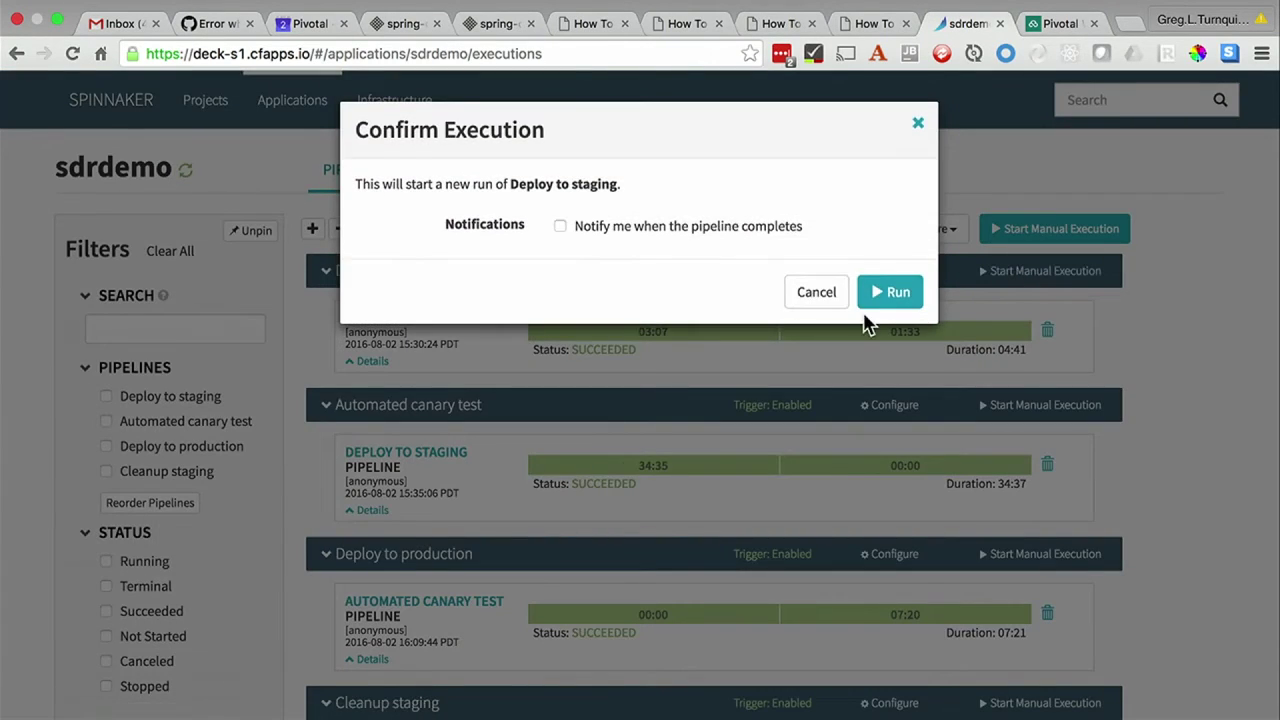
{"action": "left_click", "coordinate": [880, 292]}
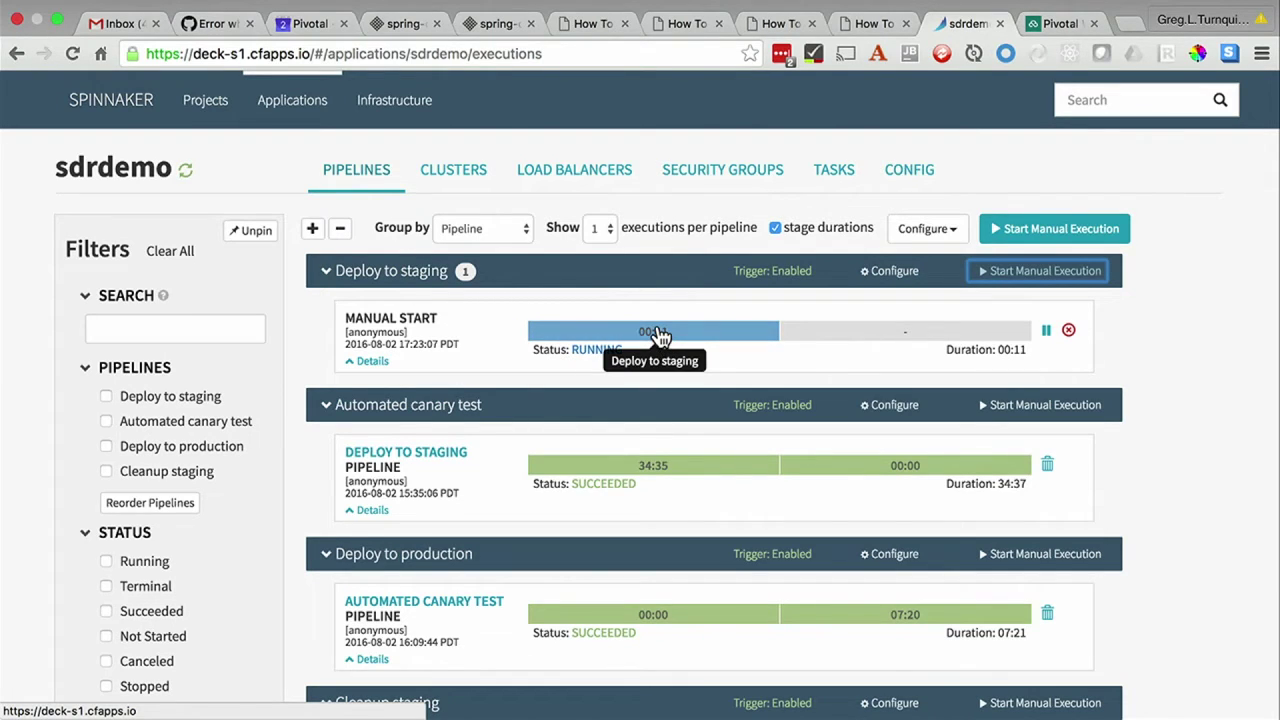
- Open the running Deploy to staging stage's details and review its deployment configuration
{"action": "left_click", "coordinate": [658, 334]}
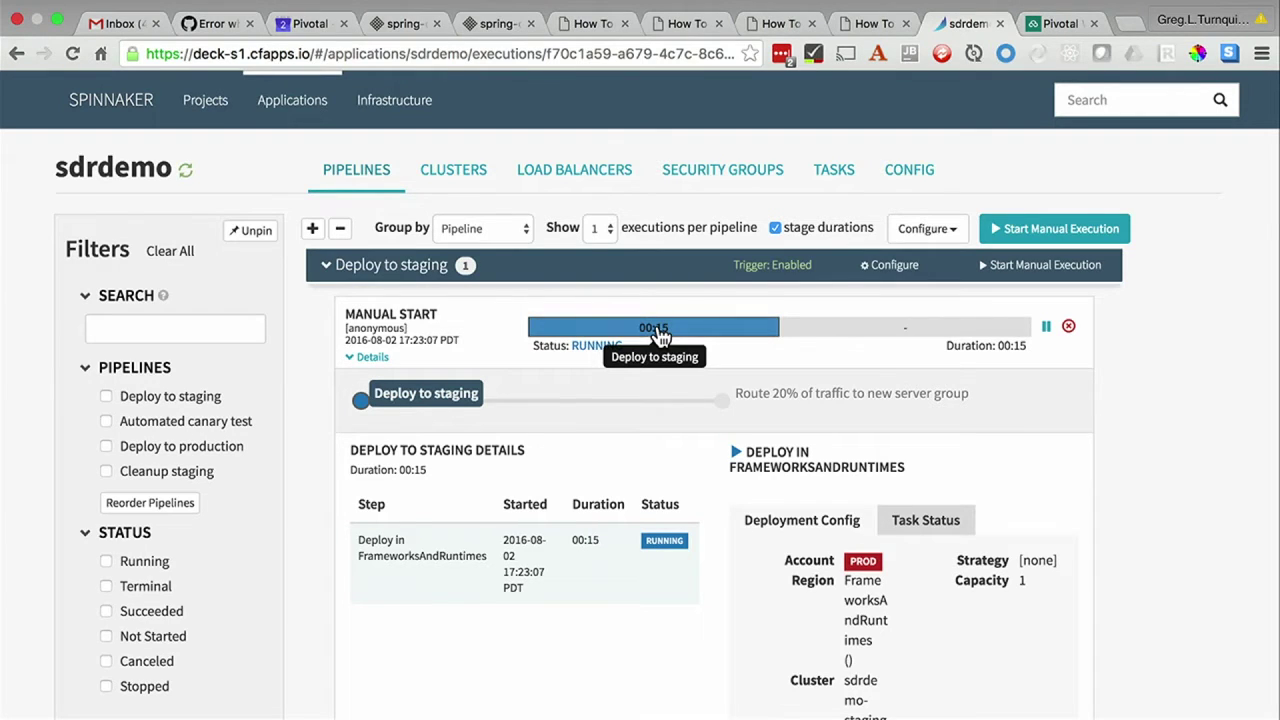
{"action": "scroll", "coordinate": [666, 450], "scroll_direction": "down", "scroll_amount": 5}
{"action": "scroll", "coordinate": [666, 452], "scroll_direction": "up", "scroll_amount": 4}
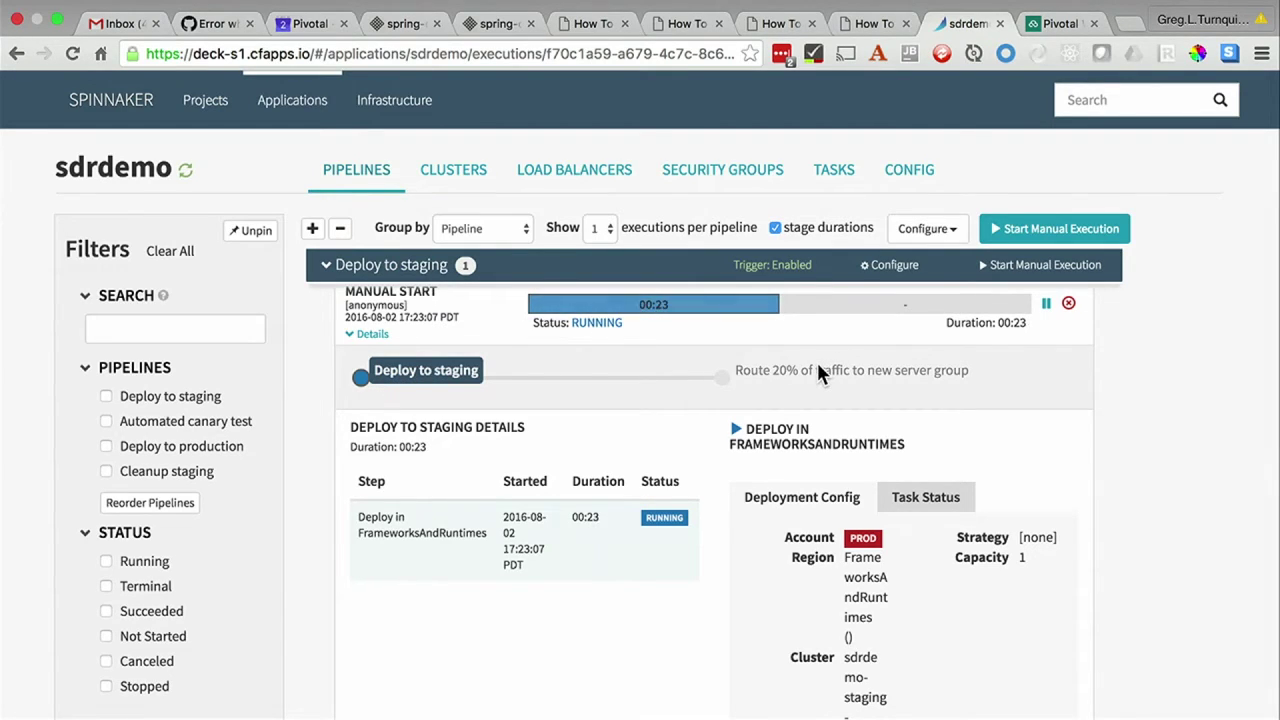
{"action": "scroll", "coordinate": [820, 510], "scroll_direction": "down", "scroll_amount": 3}
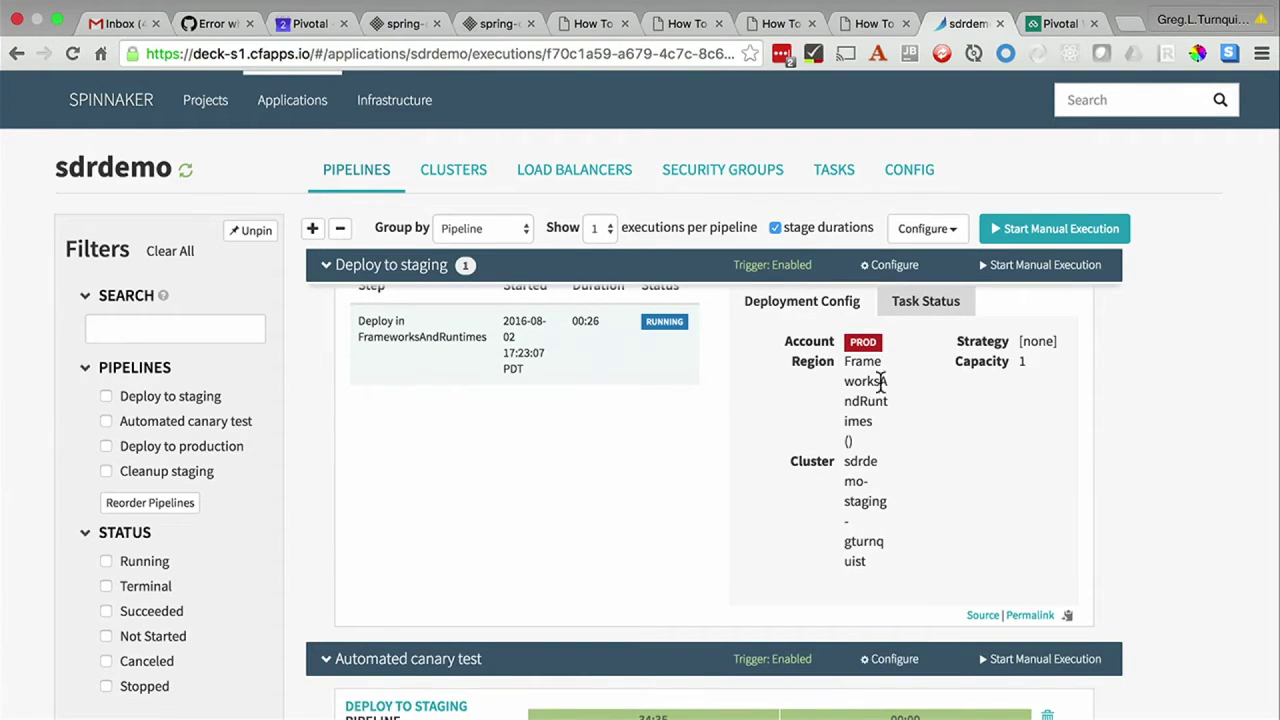
- Show the running deployment's task status and examine its tasks, including Monitor Deploy, Force Cache Refresh and Wait For Up Instances
{"action": "left_click", "coordinate": [918, 305]}
{"action": "scroll", "coordinate": [917, 313], "scroll_direction": "up", "scroll_amount": 2}
{"action": "scroll", "coordinate": [914, 305], "scroll_direction": "up", "scroll_amount": 1}
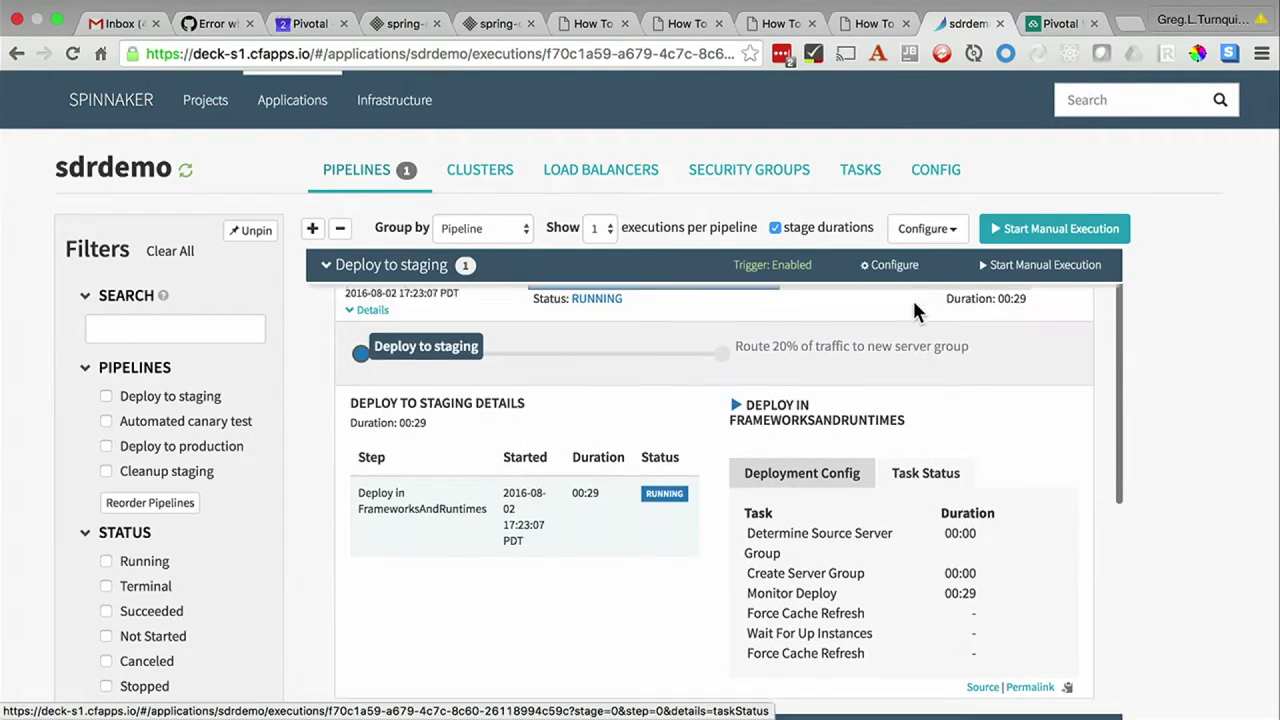
{"action": "scroll", "coordinate": [914, 305], "scroll_direction": "down", "scroll_amount": 1}
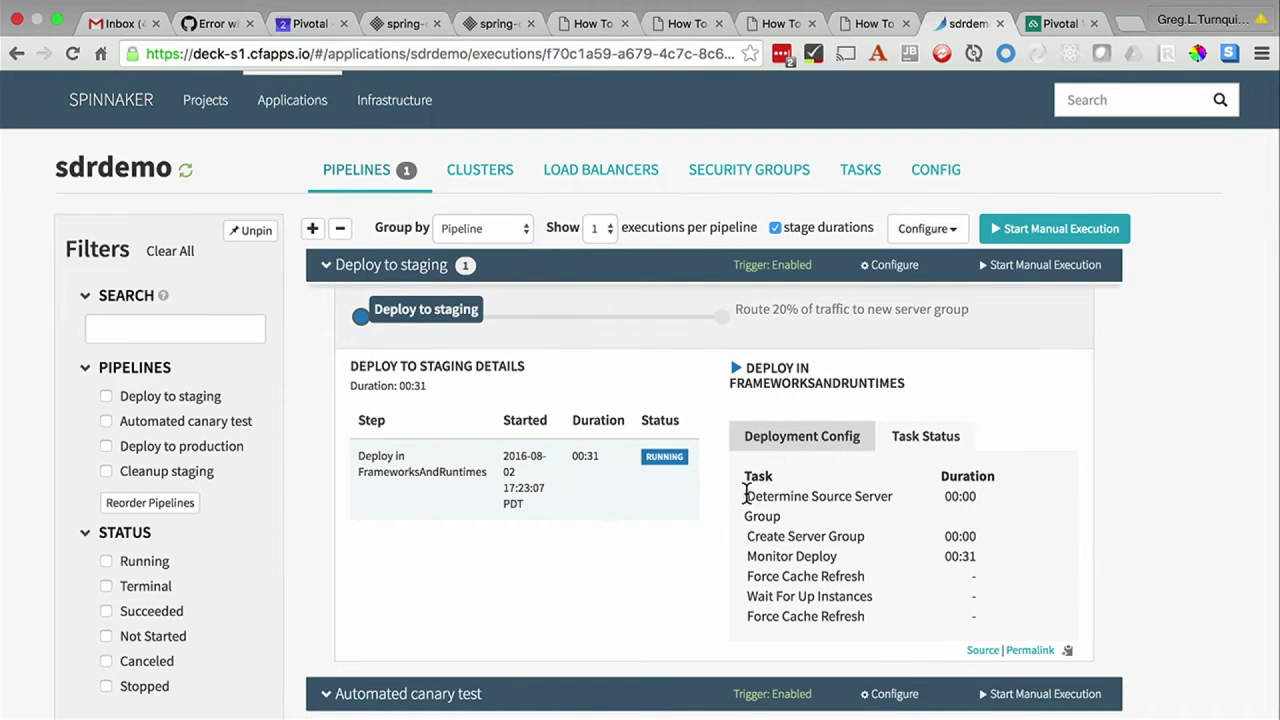
{"action": "left_click_drag", "start_coordinate": [749, 500], "coordinate": [862, 624]}
{"action": "left_click", "coordinate": [862, 624]}
{"action": "left_click_drag", "start_coordinate": [747, 556], "coordinate": [892, 555]}
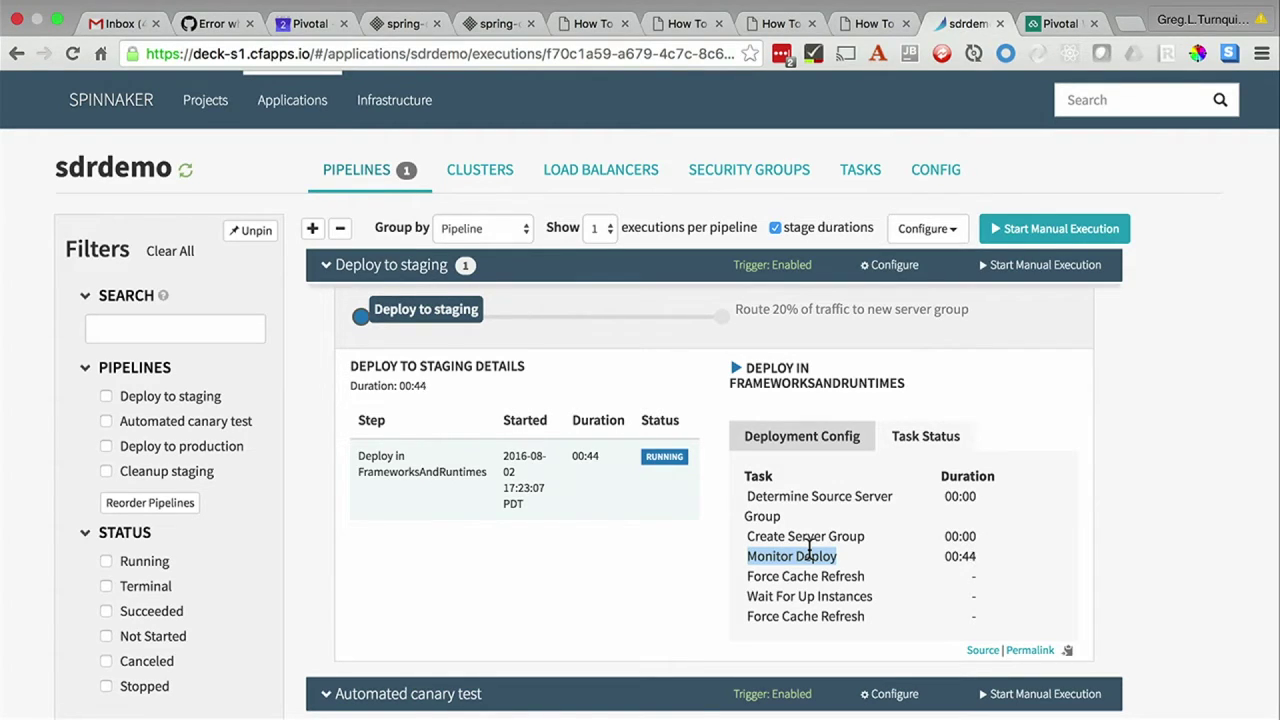
{"action": "left_click_drag", "start_coordinate": [744, 583], "coordinate": [894, 623]}
{"action": "left_click", "coordinate": [823, 582]}
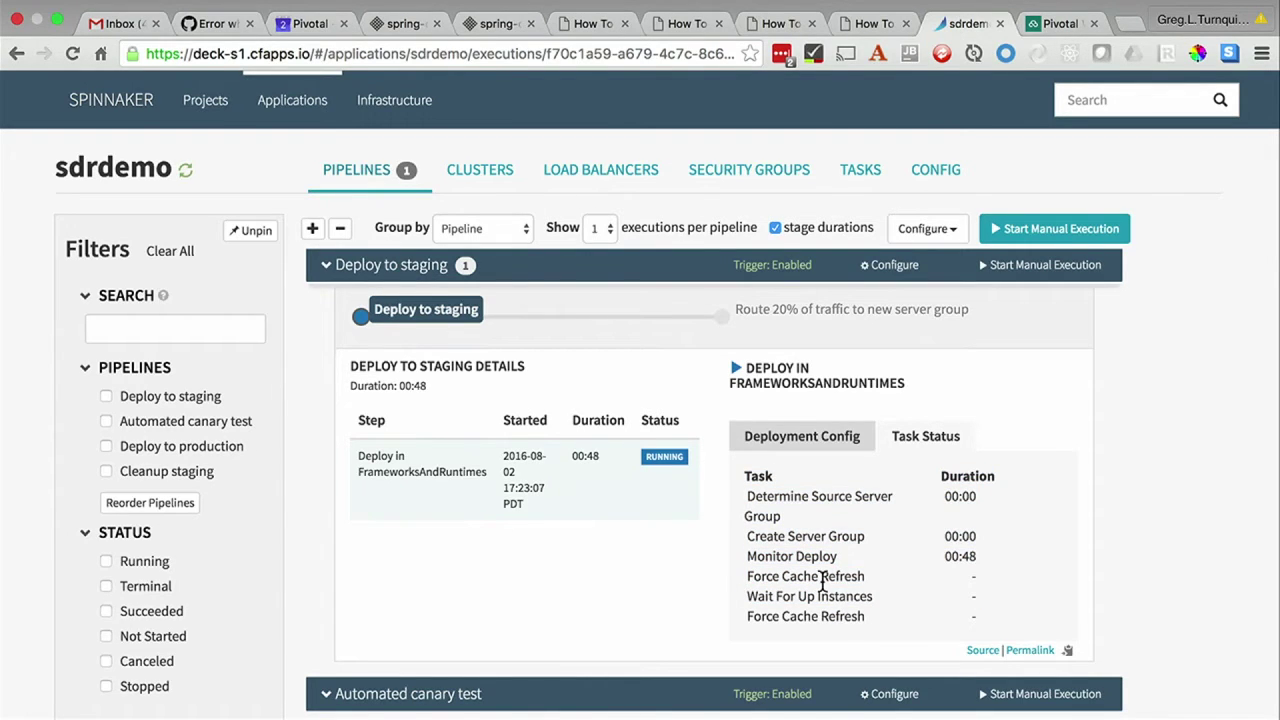
- Check the application's clusters, and reopen the running Deploy to staging stage's details
{"action": "left_click", "coordinate": [484, 172]}
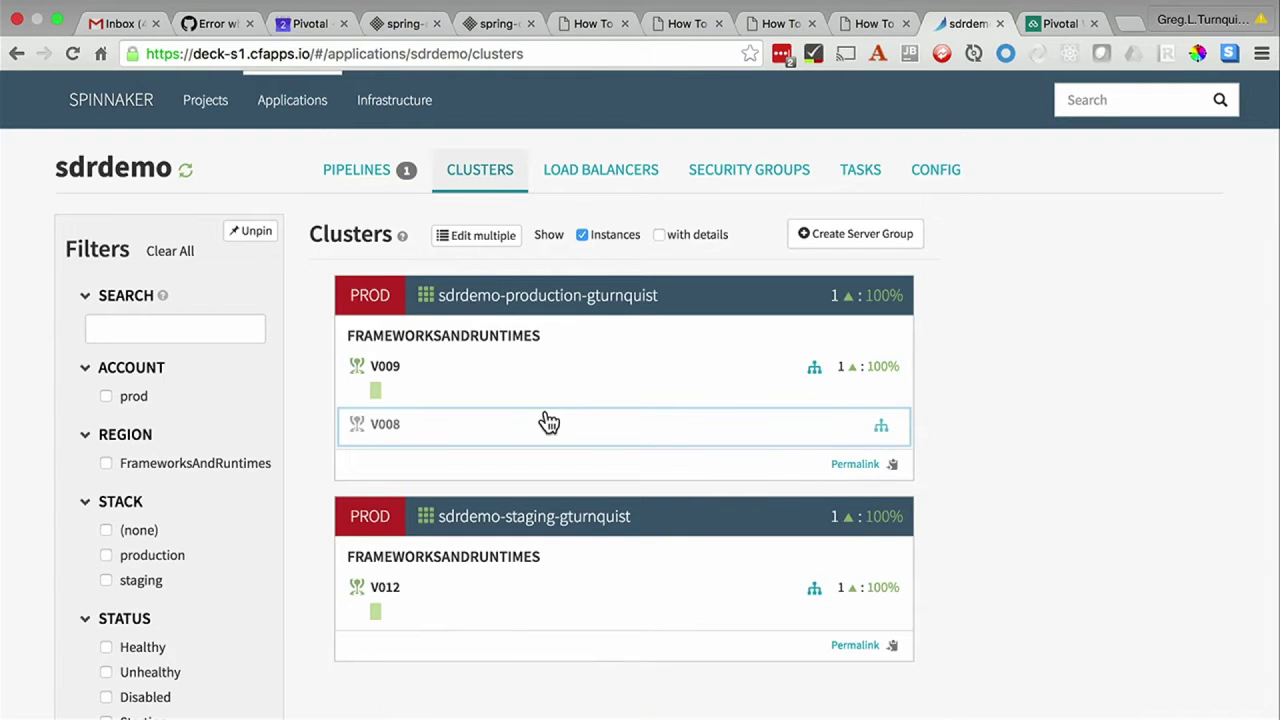
{"action": "left_click", "coordinate": [362, 176]}
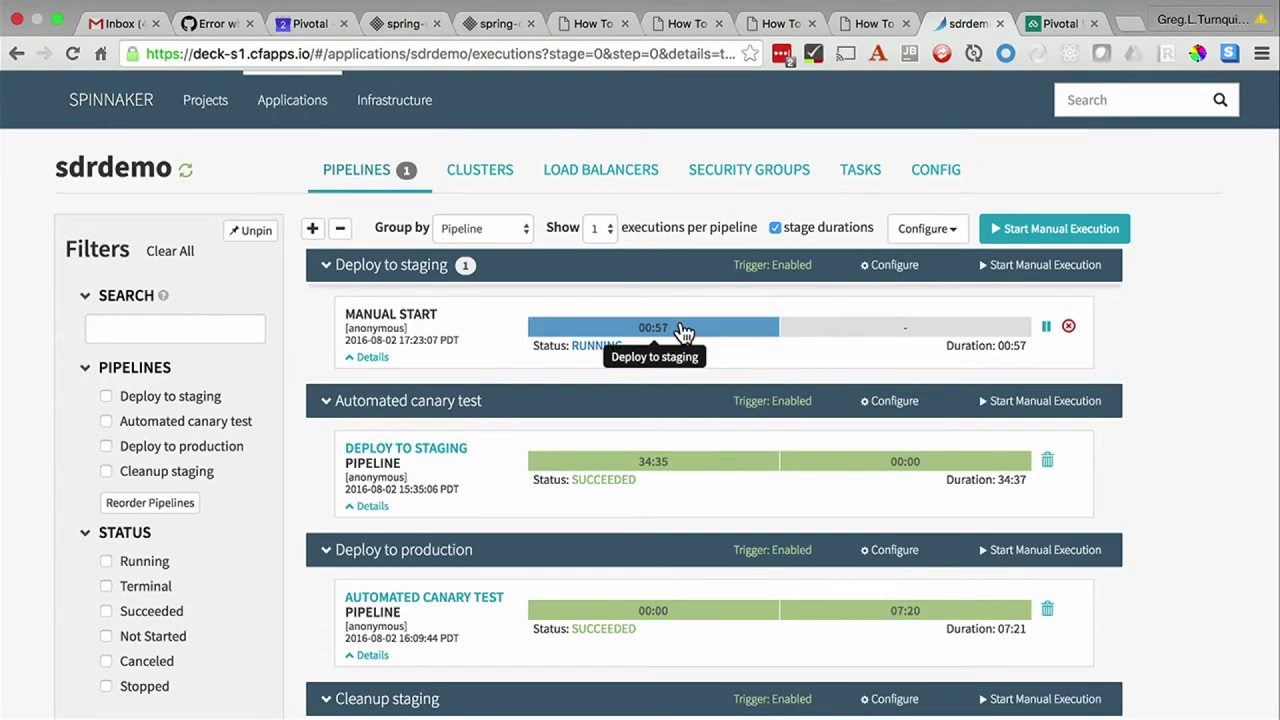
{"action": "left_click", "coordinate": [680, 327]}
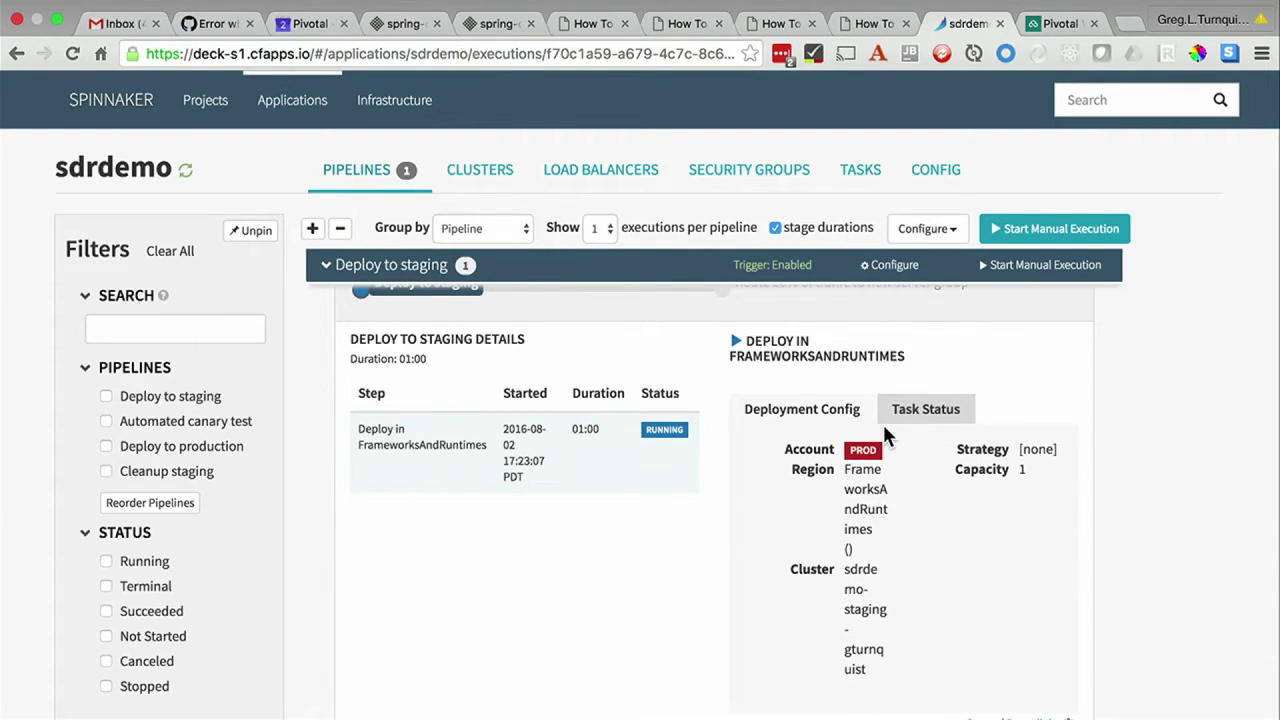
{"action": "scroll", "coordinate": [883, 424], "scroll_direction": "up", "scroll_amount": 2}
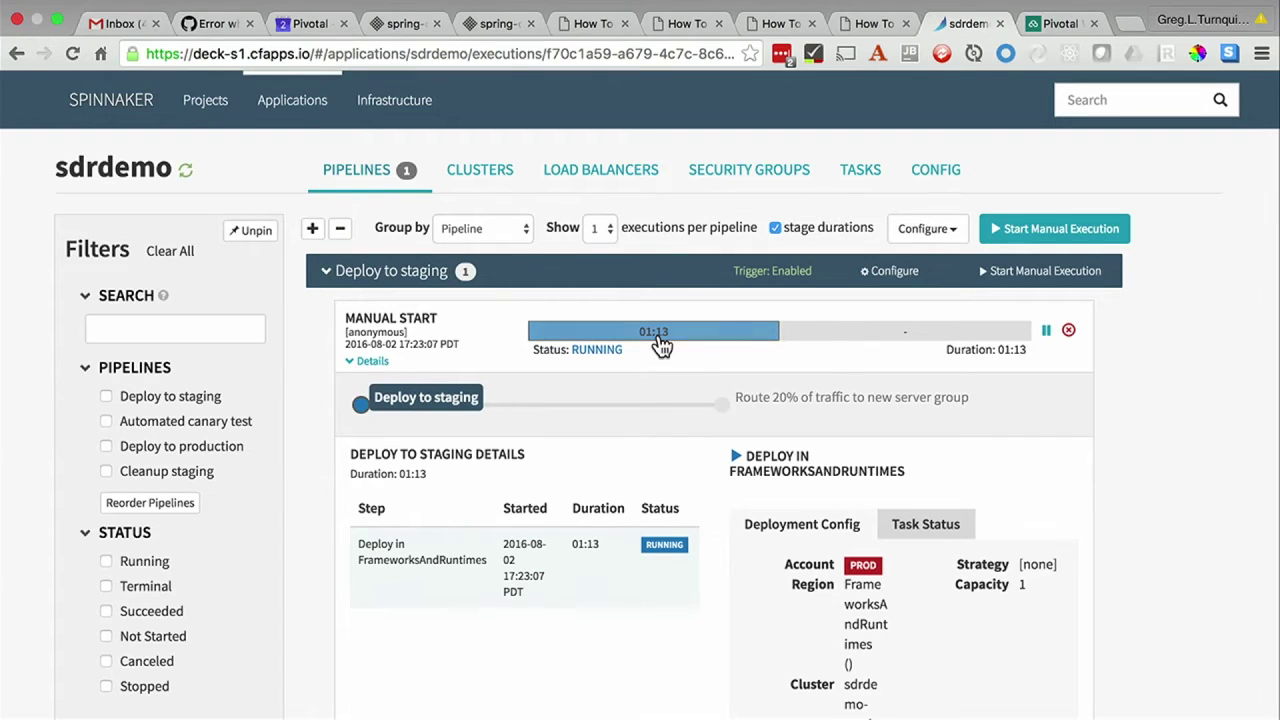
- Show 10 executions per pipeline, browse the execution history, and set the display back to 1 execution
{"action": "left_click", "coordinate": [606, 230]}
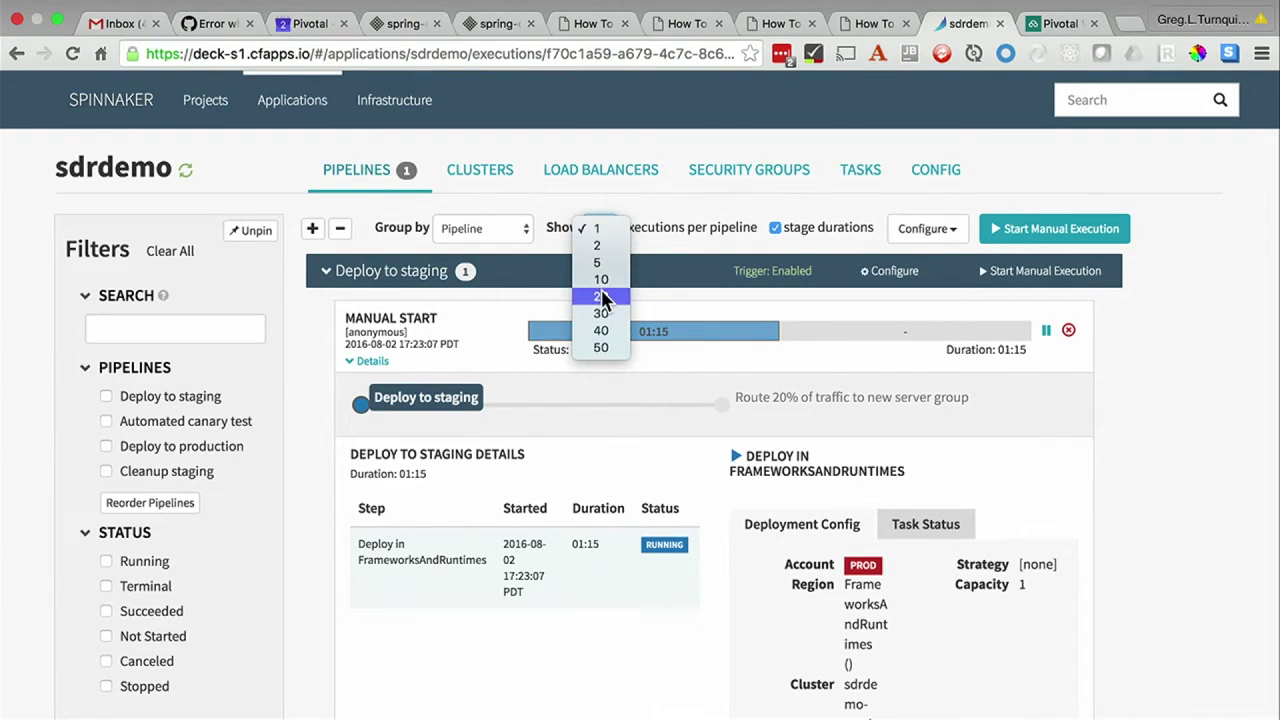
{"action": "key", "text": "Escape"}
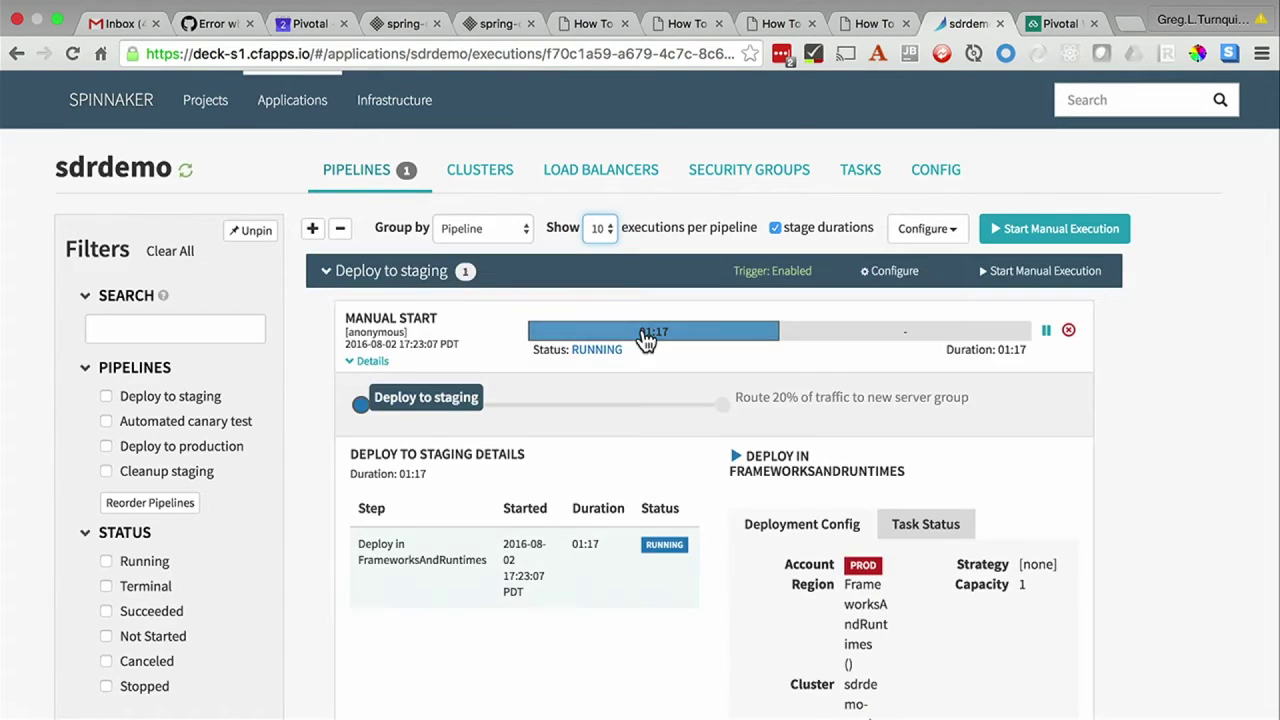
{"action": "scroll", "coordinate": [642, 330], "scroll_direction": "down", "scroll_amount": 6}
{"action": "scroll", "coordinate": [643, 340], "scroll_direction": "down", "scroll_amount": 8}
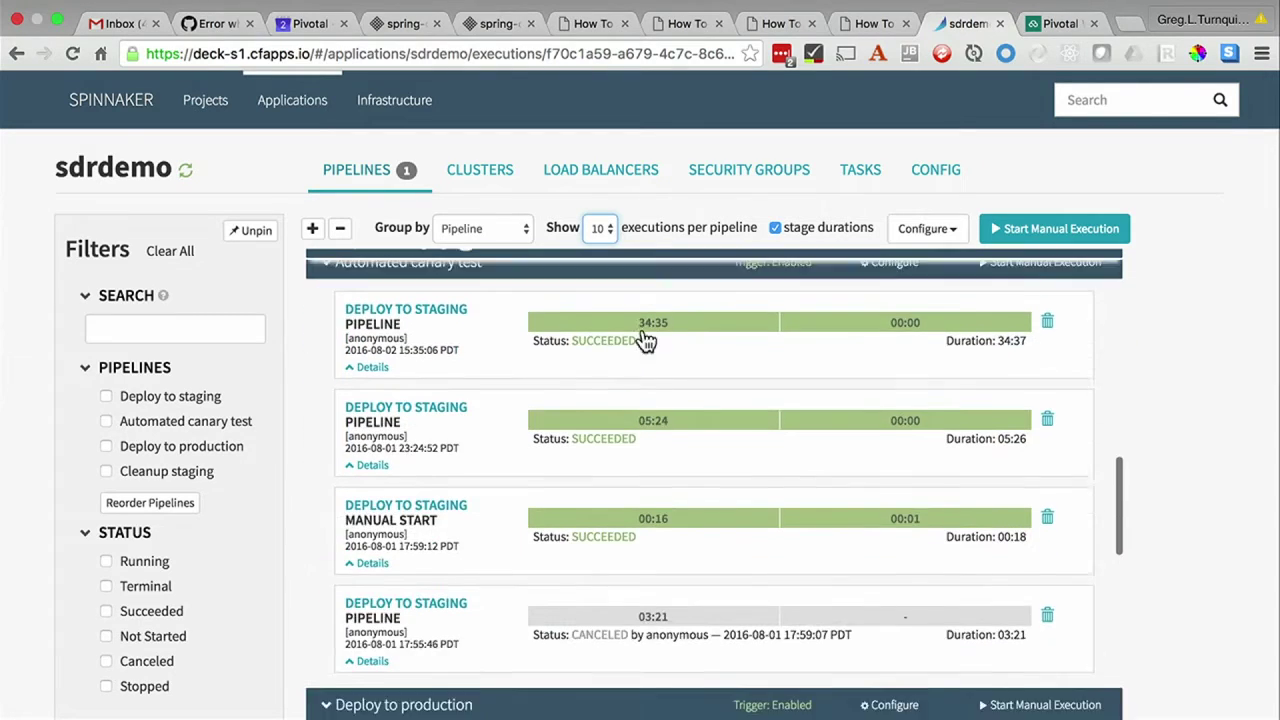
{"action": "scroll", "coordinate": [643, 340], "scroll_direction": "up", "scroll_amount": 7}
{"action": "scroll", "coordinate": [645, 337], "scroll_direction": "up", "scroll_amount": 5}
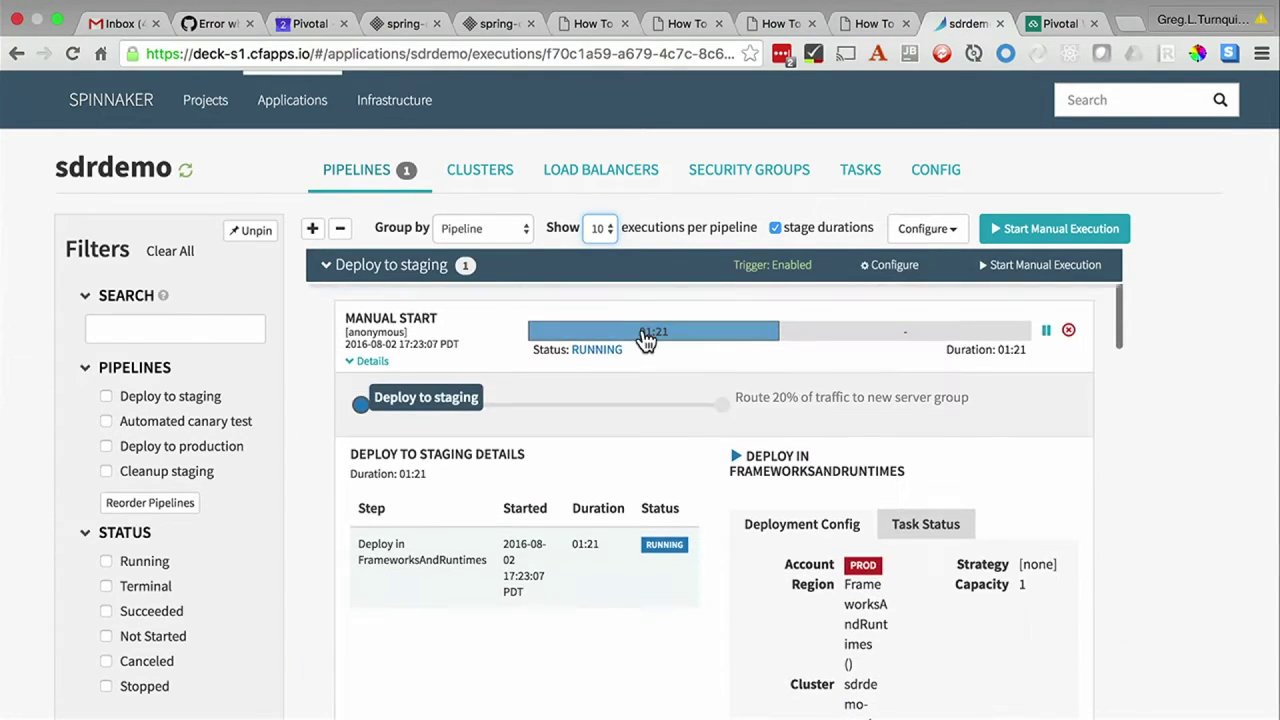
{"action": "left_click", "coordinate": [600, 228]}
{"action": "left_click", "coordinate": [597, 182]}
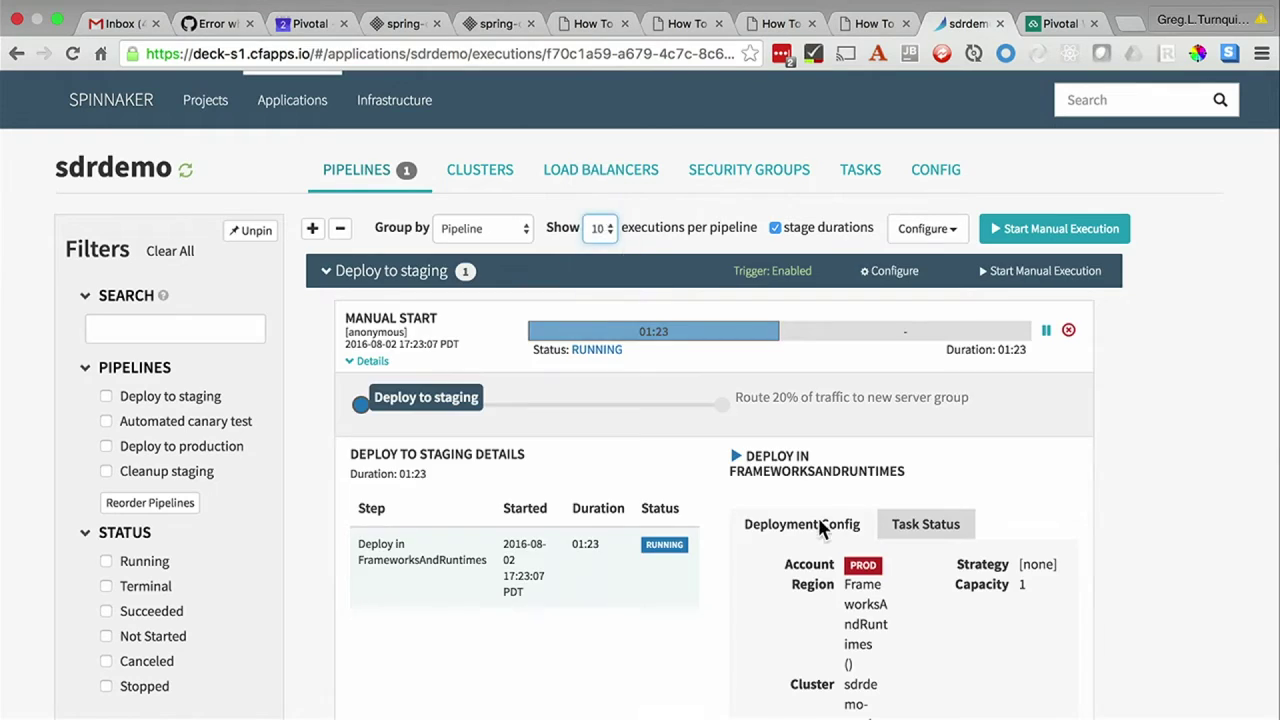
- Recheck the running deployment's task status, focusing on the first Force Cache Refresh task
{"action": "left_click", "coordinate": [900, 528]}
{"action": "scroll", "coordinate": [900, 535], "scroll_direction": "down", "scroll_amount": 3}
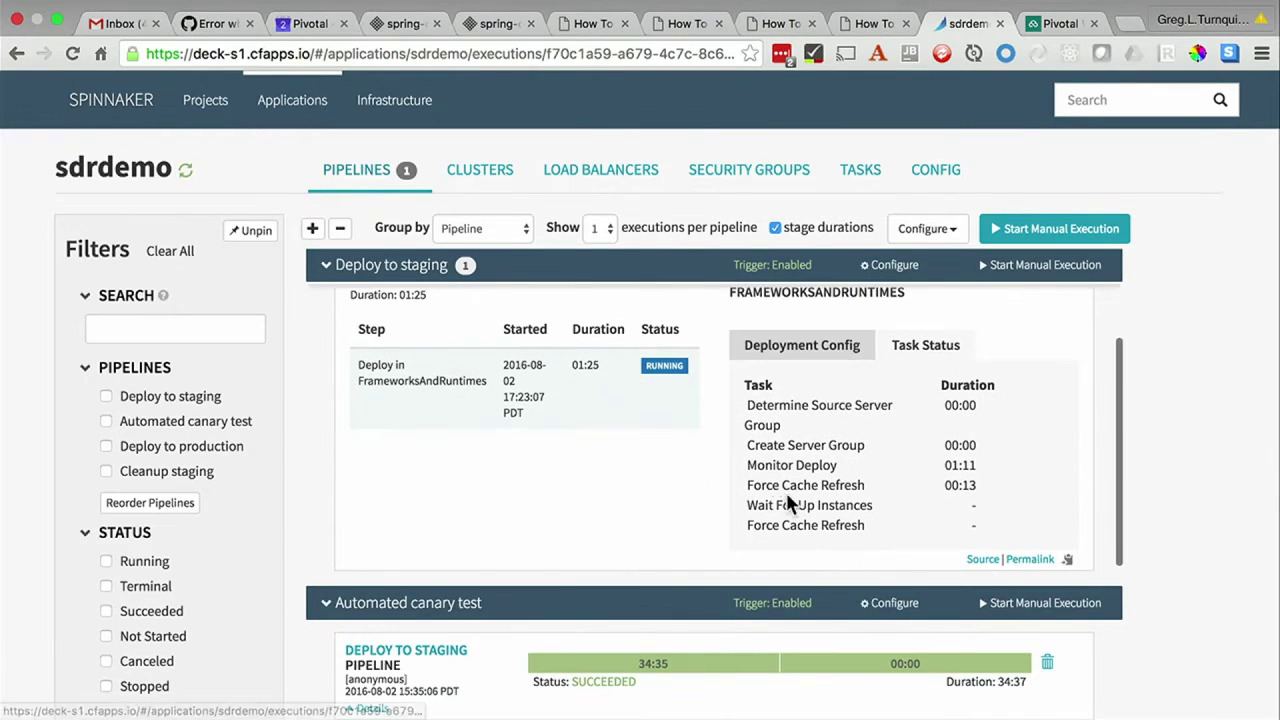
{"action": "left_click_drag", "start_coordinate": [742, 487], "coordinate": [975, 490]}
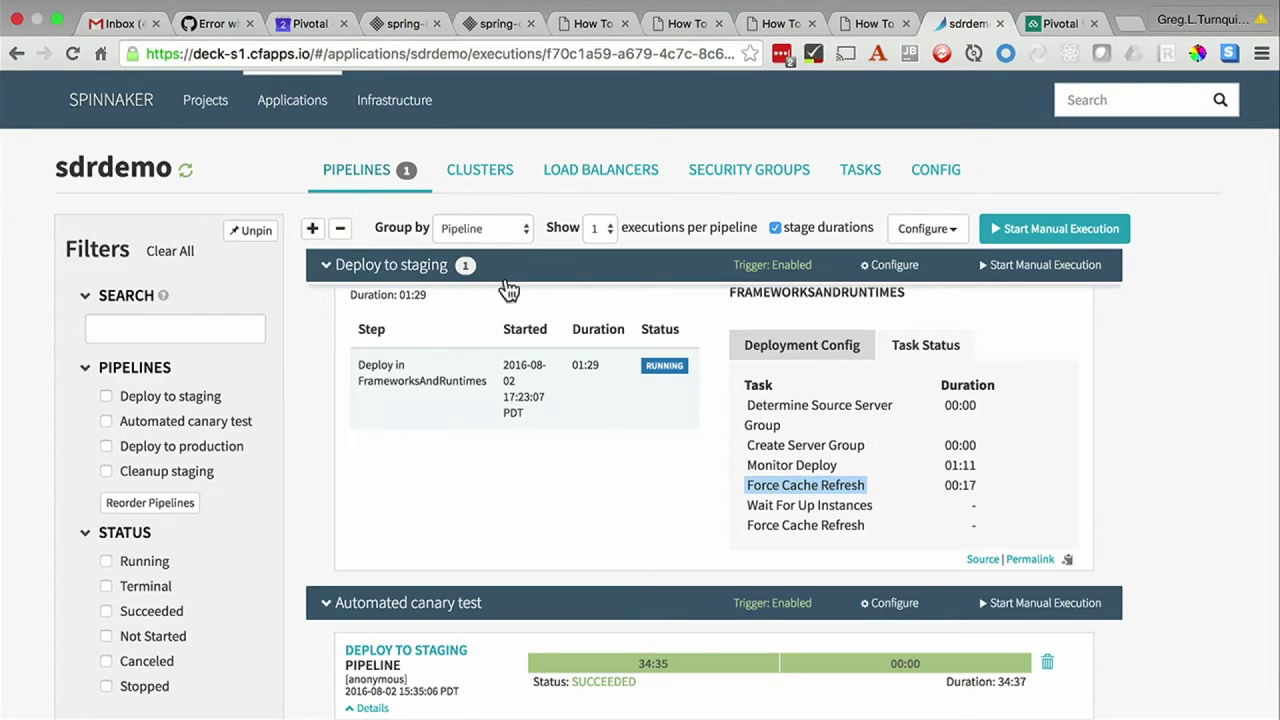
- Inspect the staging cluster's V013 and V012 server groups, and examine the V013 instance's status and log links
{"action": "left_click", "coordinate": [471, 172]}
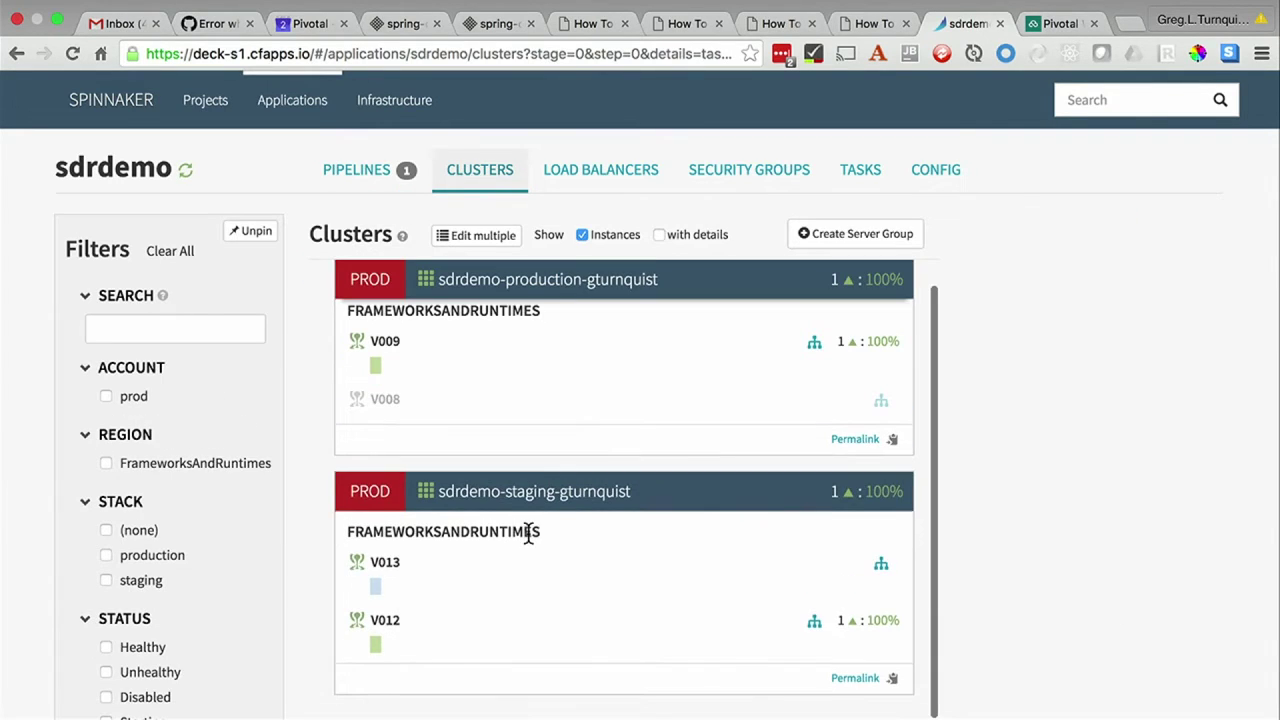
{"action": "left_click", "coordinate": [466, 592]}
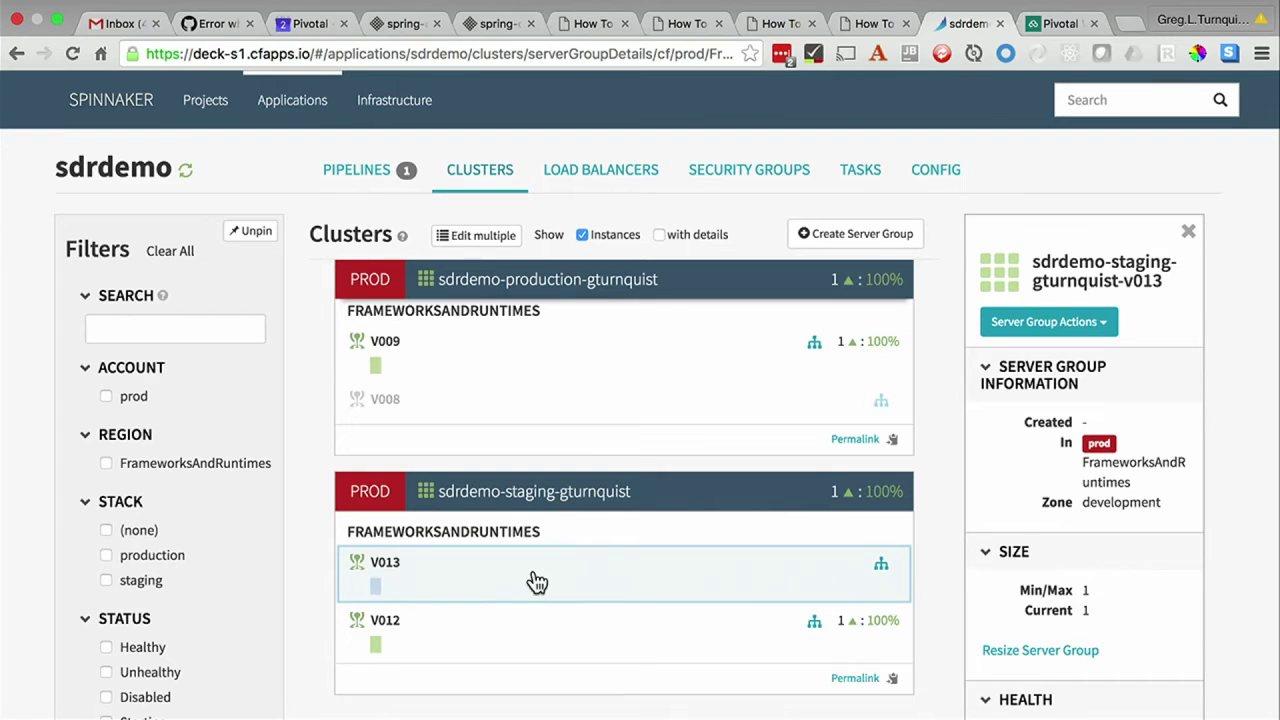
{"action": "left_click", "coordinate": [568, 635]}
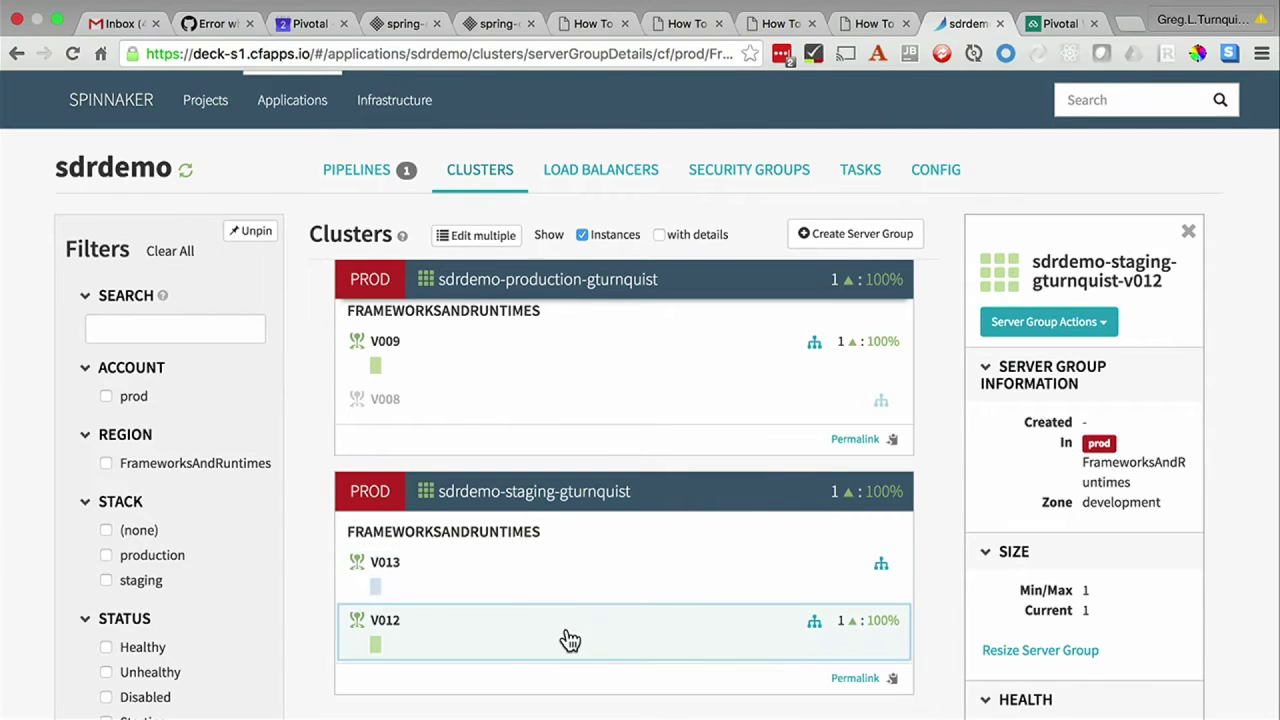
{"action": "left_click", "coordinate": [375, 590]}
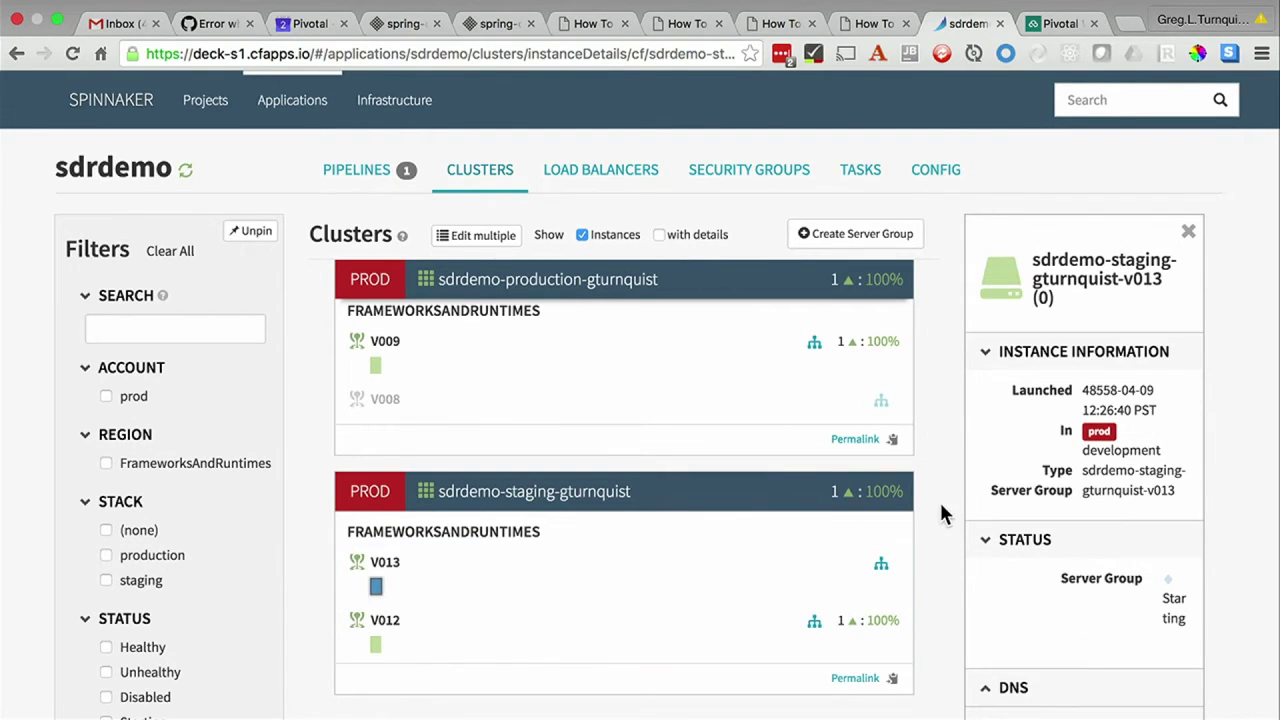
{"action": "scroll", "coordinate": [1054, 454], "scroll_direction": "down", "scroll_amount": 4}
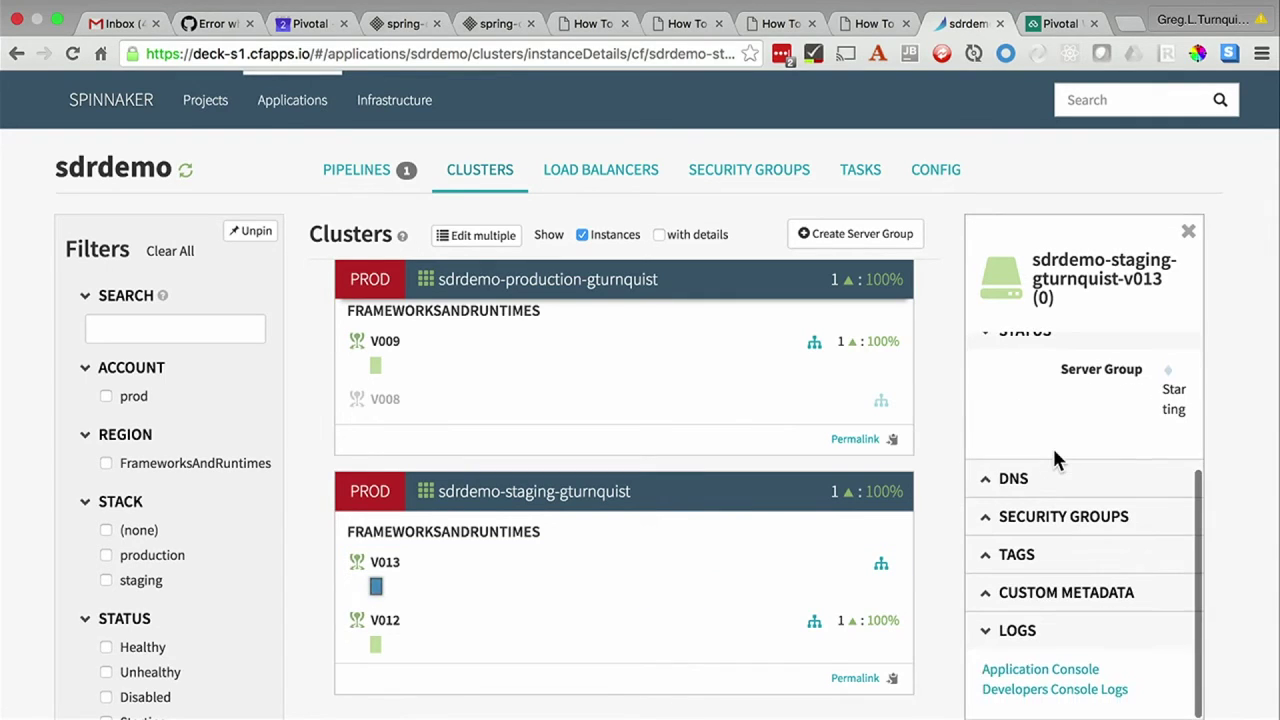
- Open the V013 instance's application console in Pivotal Web Services and display the app's logs
{"action": "left_click", "coordinate": [1025, 677]}
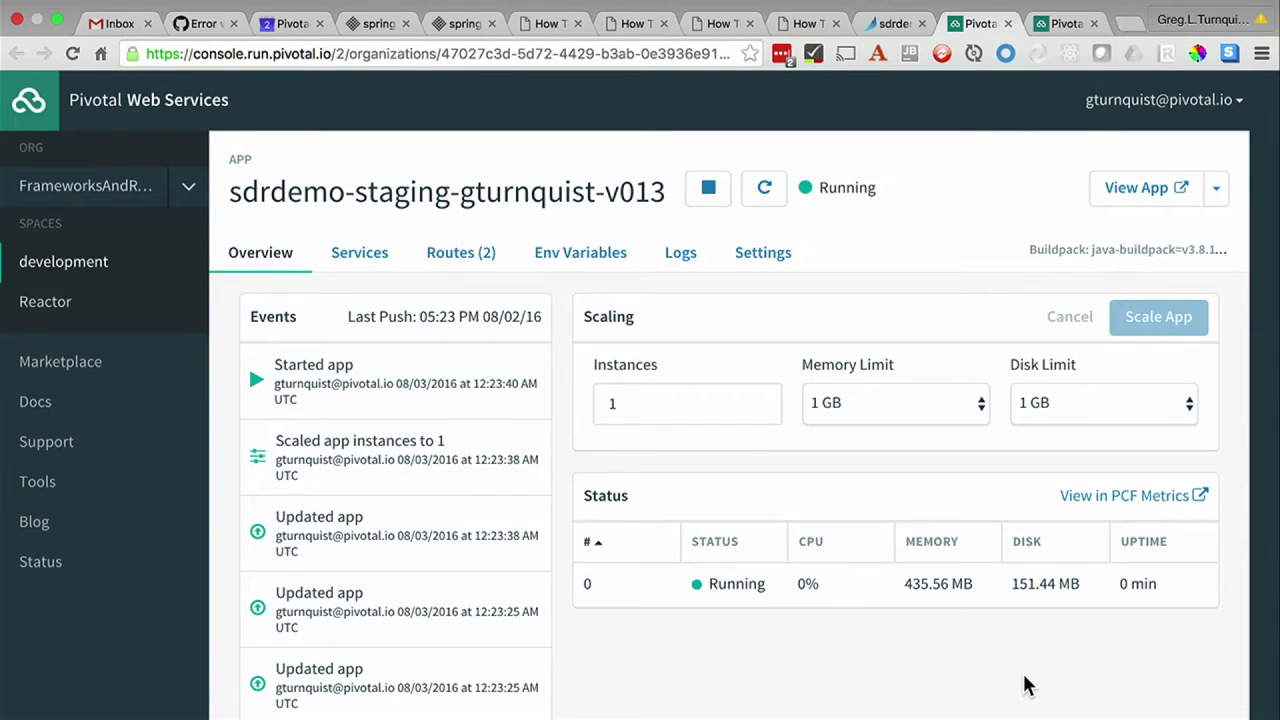
{"action": "left_click_drag", "start_coordinate": [672, 195], "coordinate": [215, 190]}
{"action": "left_click", "coordinate": [680, 255]}
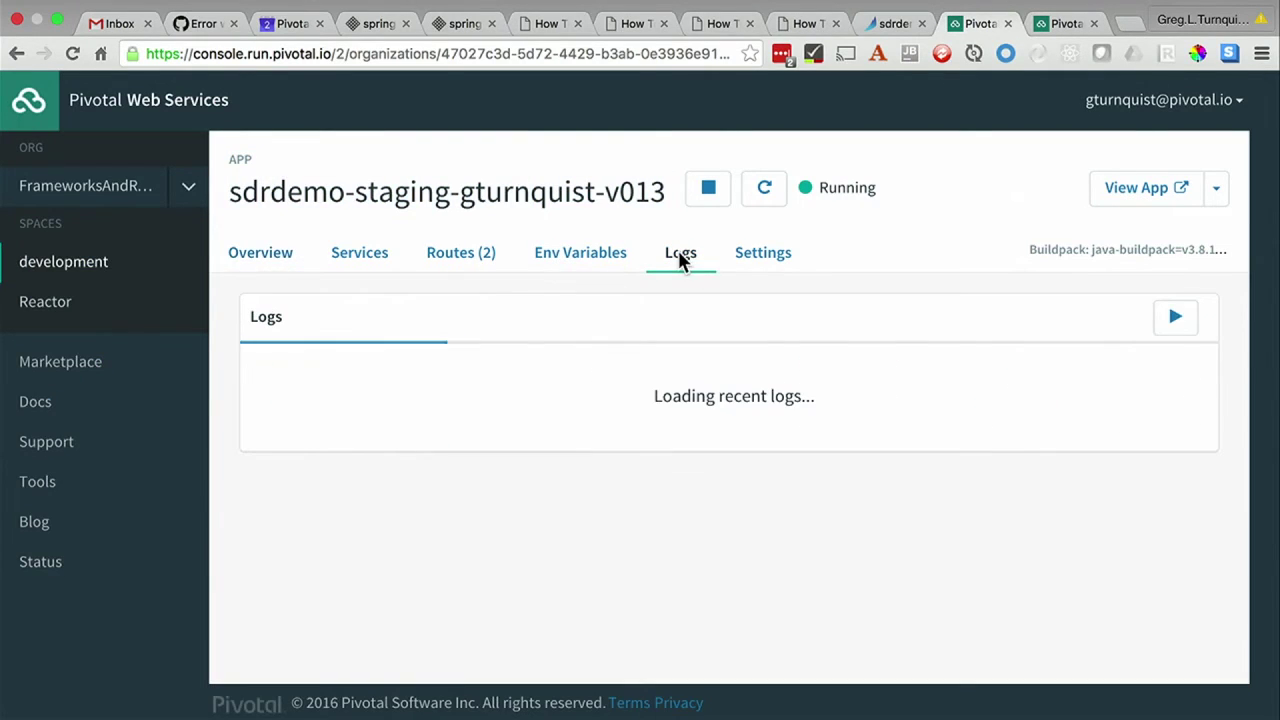
- Start live streaming of the V013 app's logs and highlight the SpringDataRestDemoApplication startup entry
{"action": "scroll", "coordinate": [1157, 323], "scroll_direction": "right", "scroll_amount": 10}
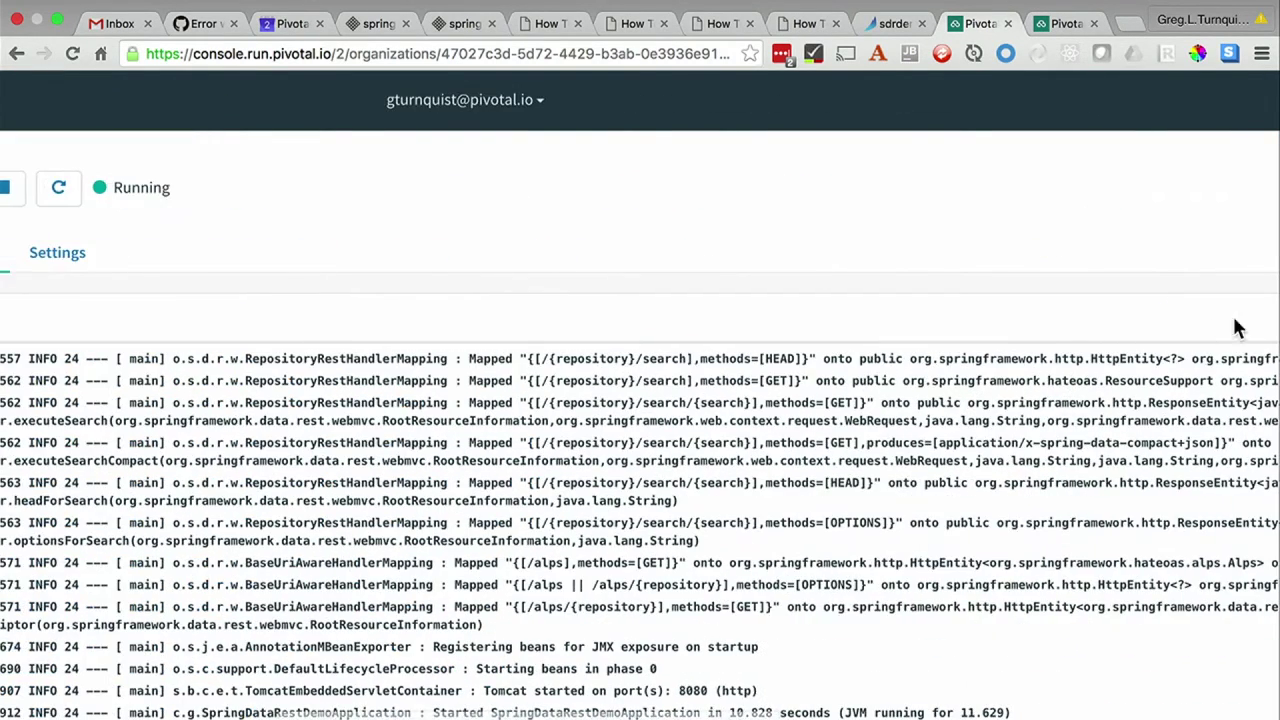
{"action": "scroll", "coordinate": [1127, 326], "scroll_direction": "right", "scroll_amount": 15}
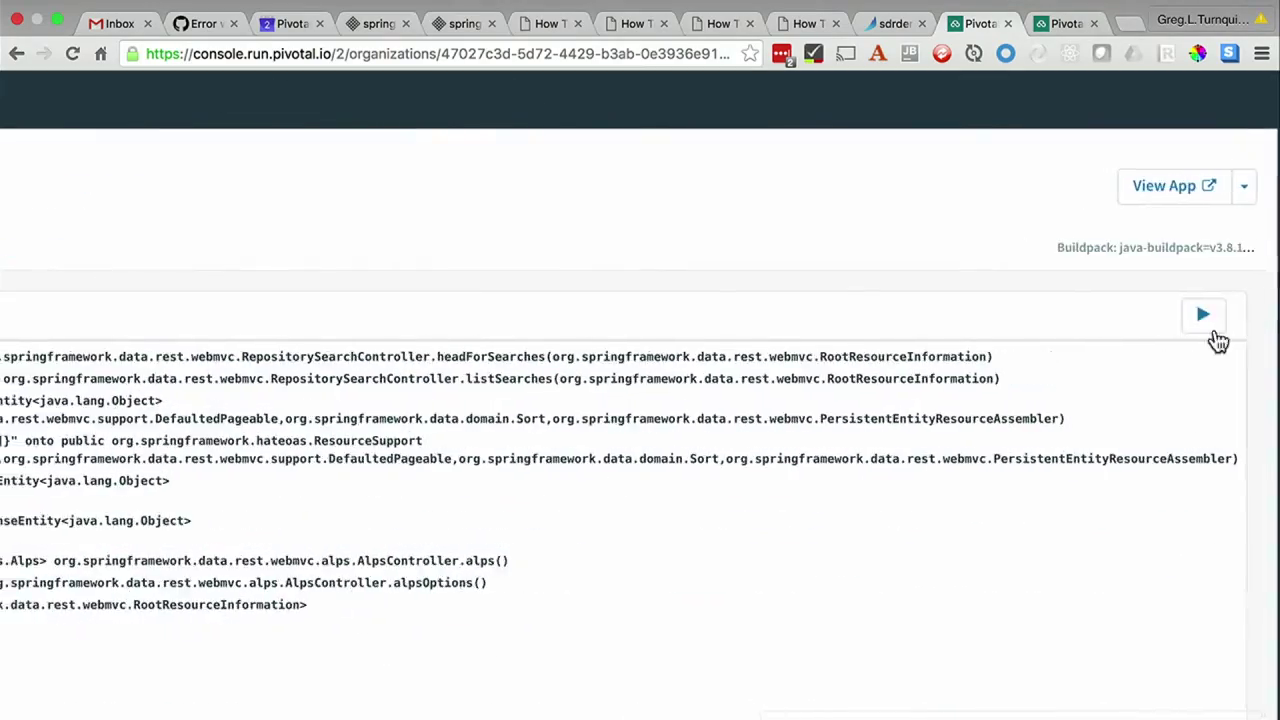
{"action": "left_click", "coordinate": [1205, 316]}
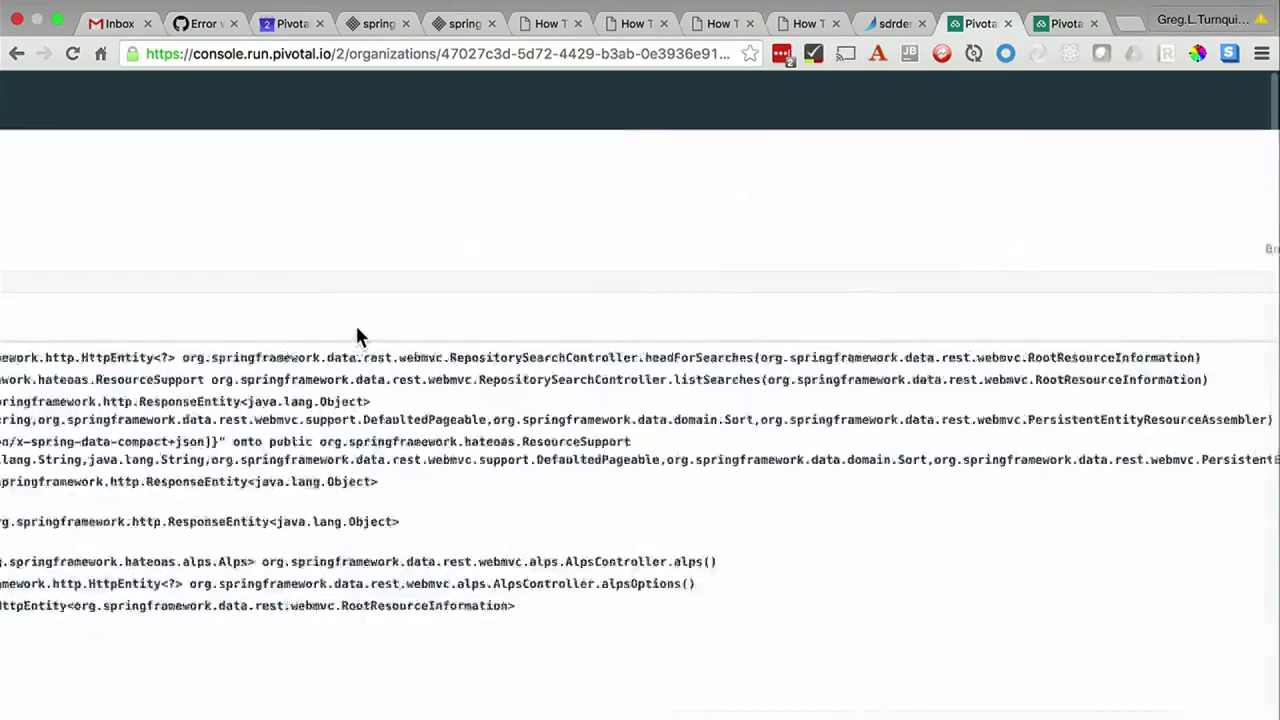
{"action": "scroll", "coordinate": [323, 399], "scroll_direction": "down", "scroll_amount": 3}
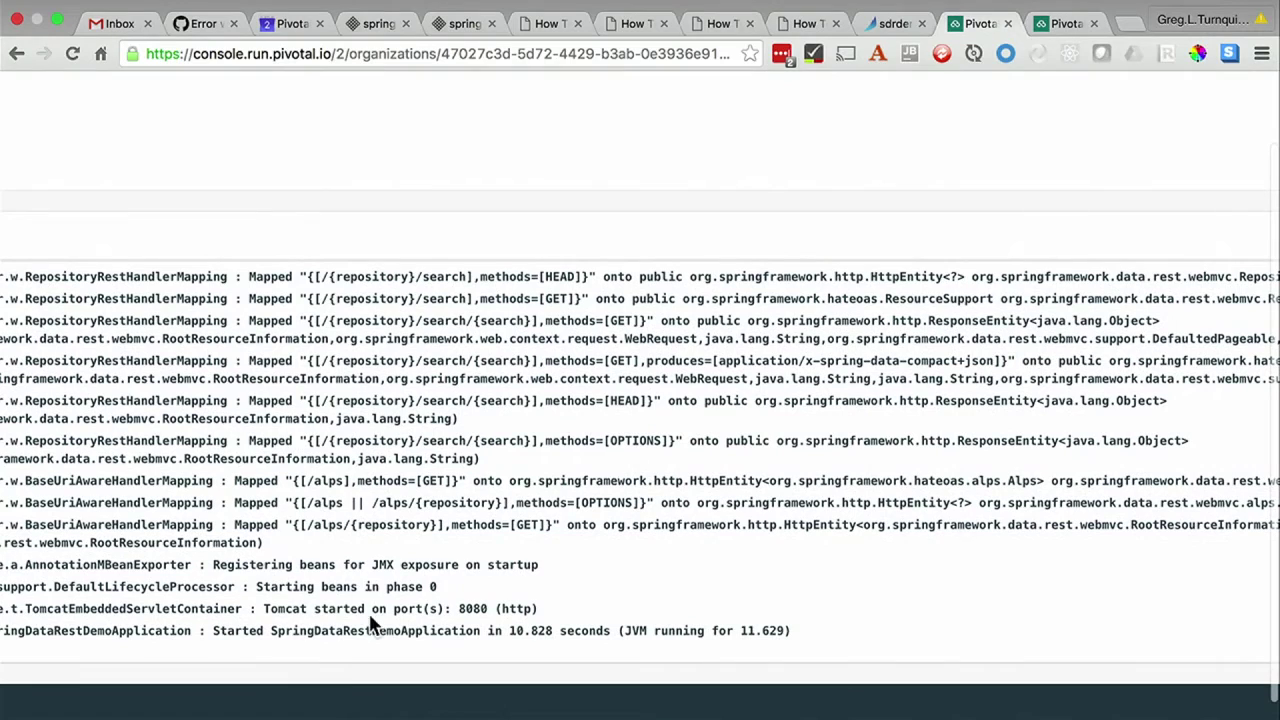
{"action": "triple_click", "coordinate": [349, 631]}
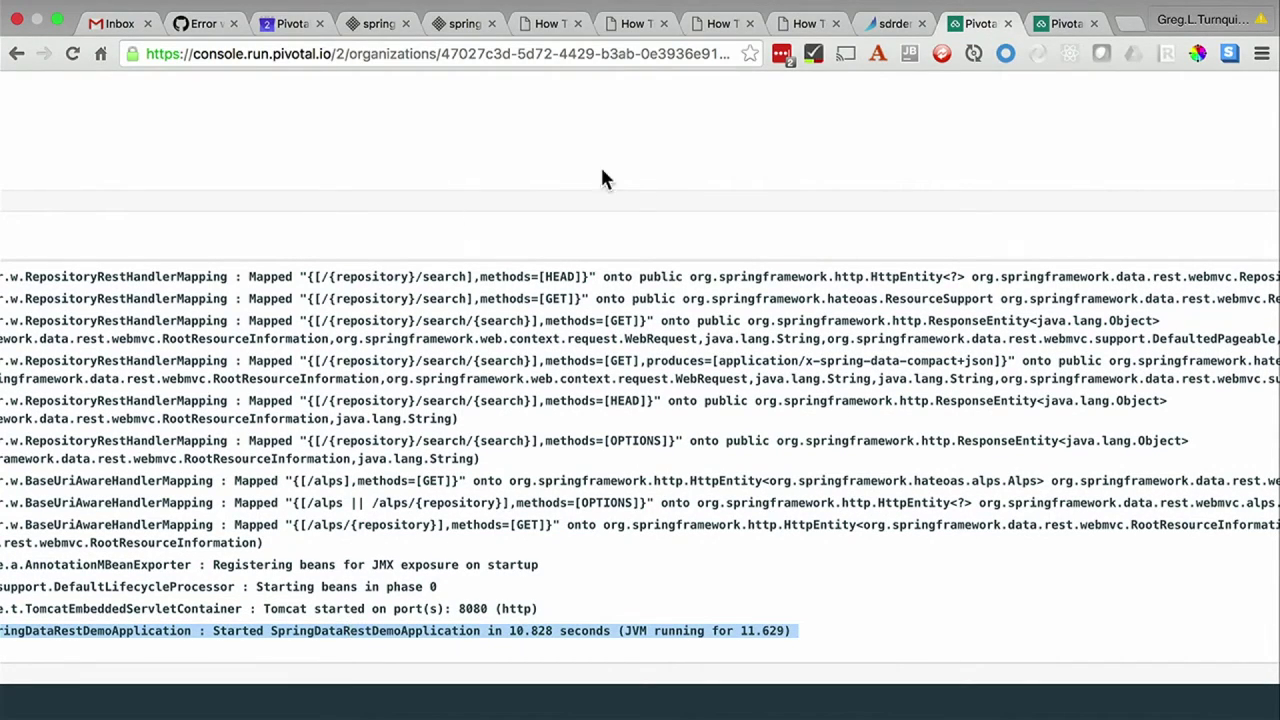
- Close the Pivotal Web Services console, return to Spinnaker, and examine the V013 staging server group's load balancer and health indicators
{"action": "scroll", "coordinate": [630, 175], "scroll_direction": "up", "scroll_amount": 5}
{"action": "scroll", "coordinate": [632, 180], "scroll_direction": "left", "scroll_amount": 3}
{"action": "key", "text": "super+w"}
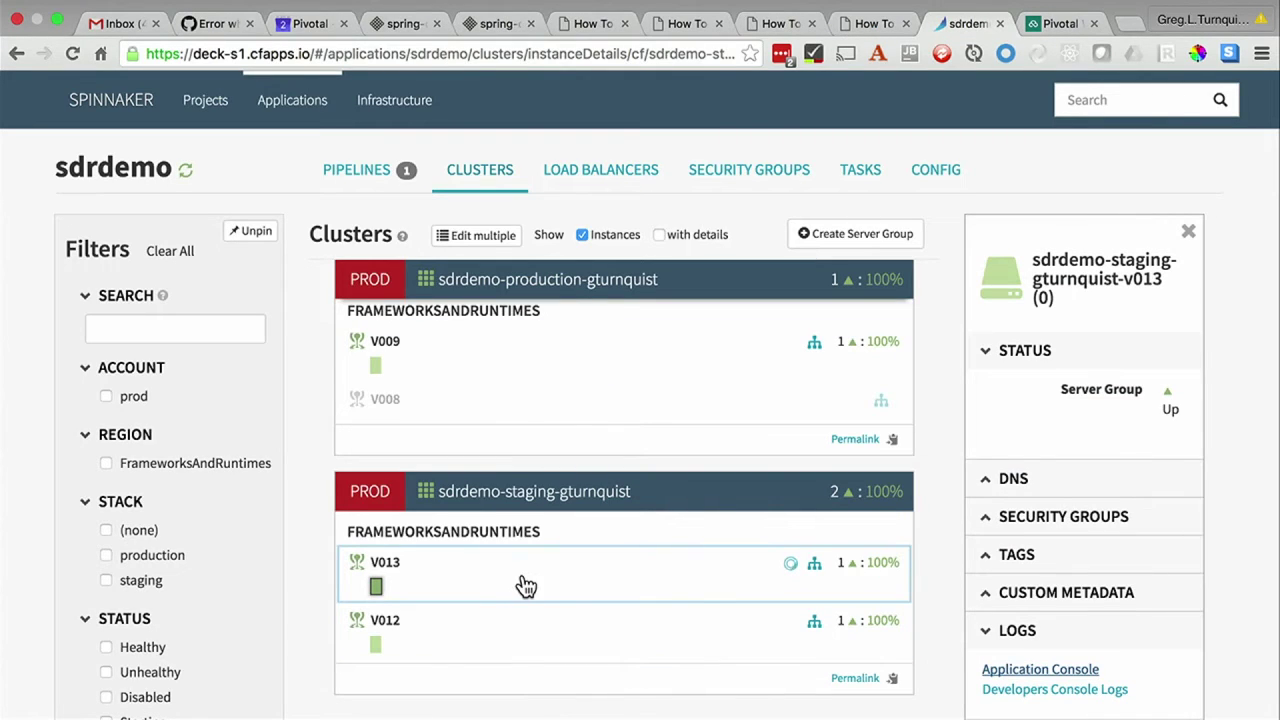
{"action": "left_click", "coordinate": [689, 586]}
{"action": "mouse_move", "coordinate": [800, 570]}
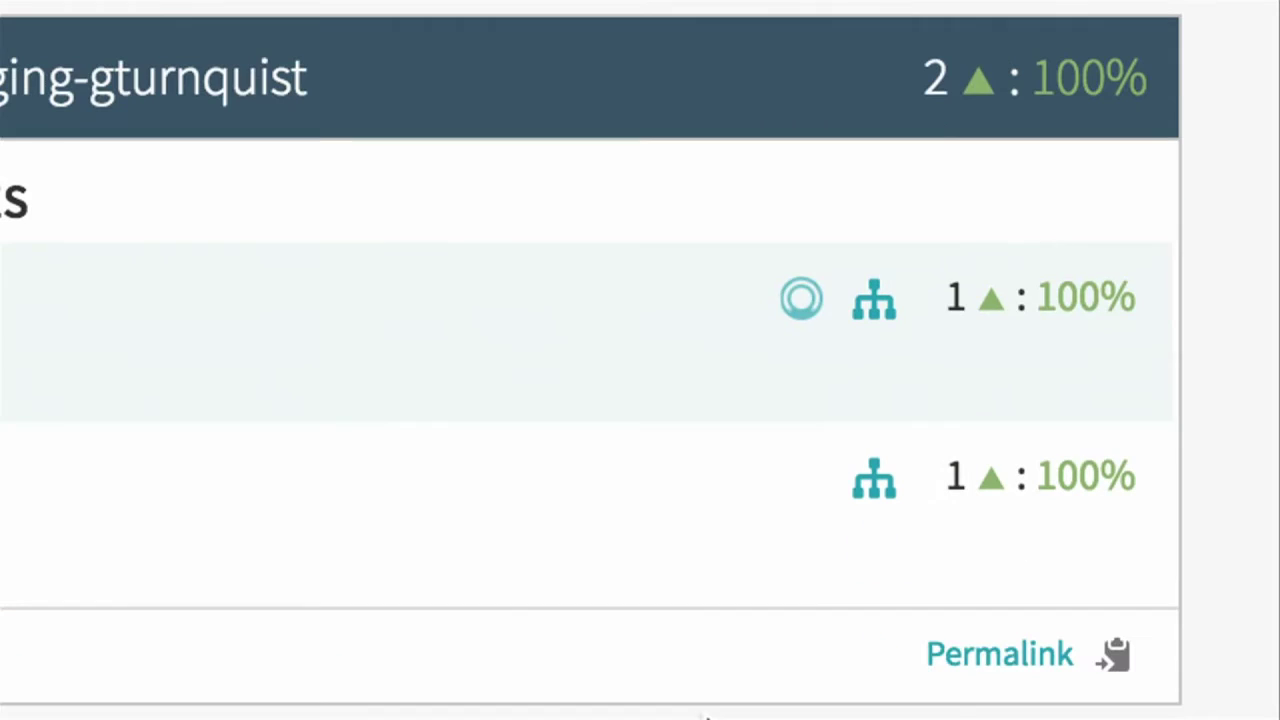
- Check the running tasks on the V013 staging server group and display the details of the running Deploy to staging stage
{"action": "mouse_move", "coordinate": [803, 302]}
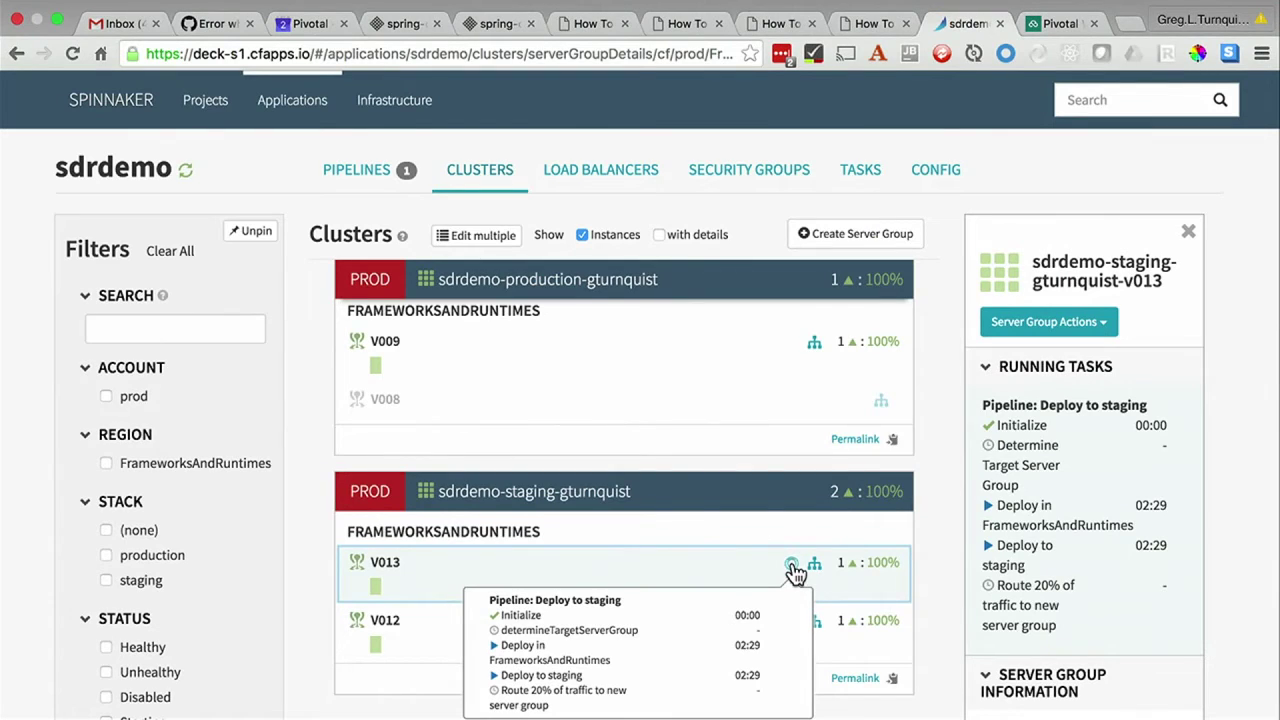
{"action": "left_click", "coordinate": [400, 172]}
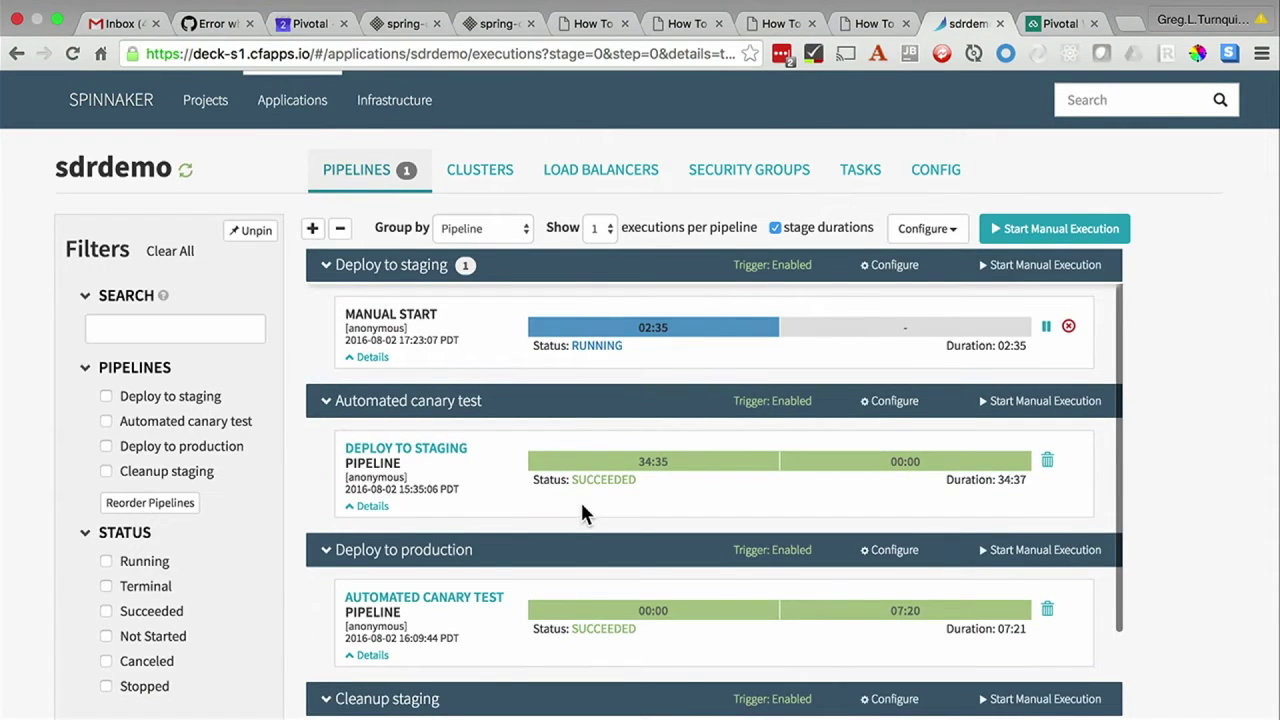
{"action": "left_click", "coordinate": [729, 329]}
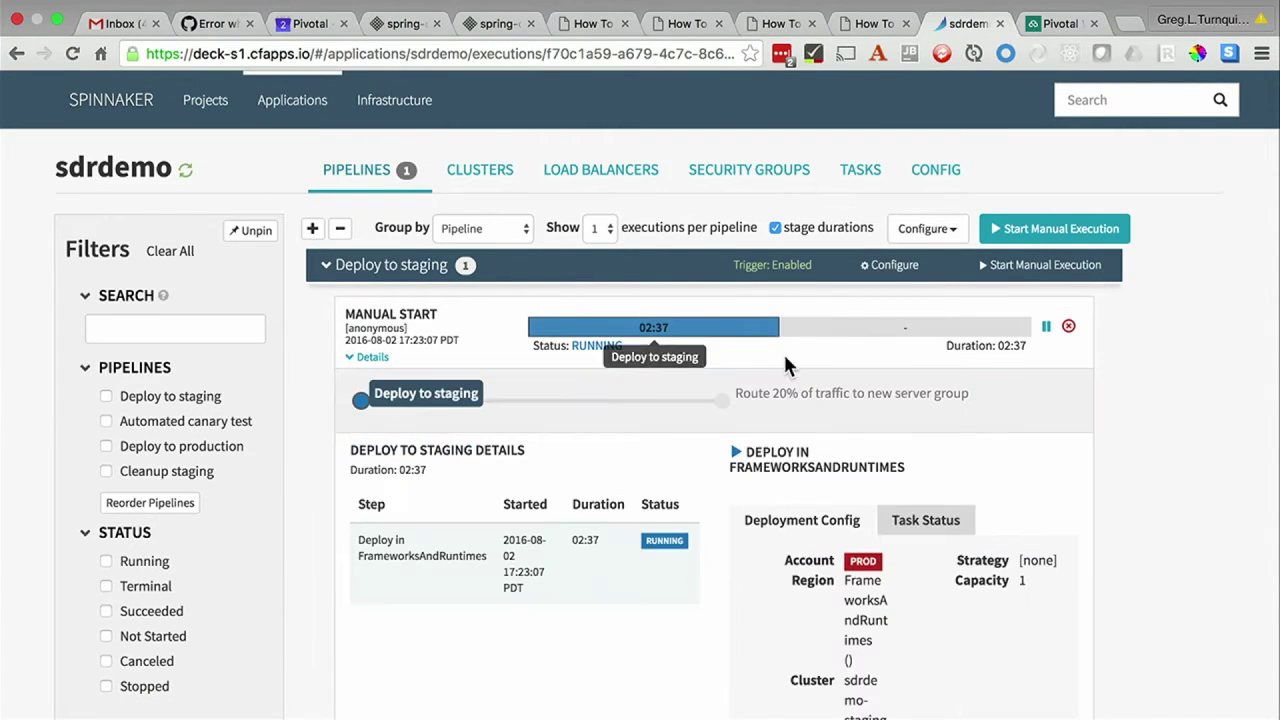
{"action": "scroll", "coordinate": [849, 385], "scroll_direction": "down", "scroll_amount": 4}
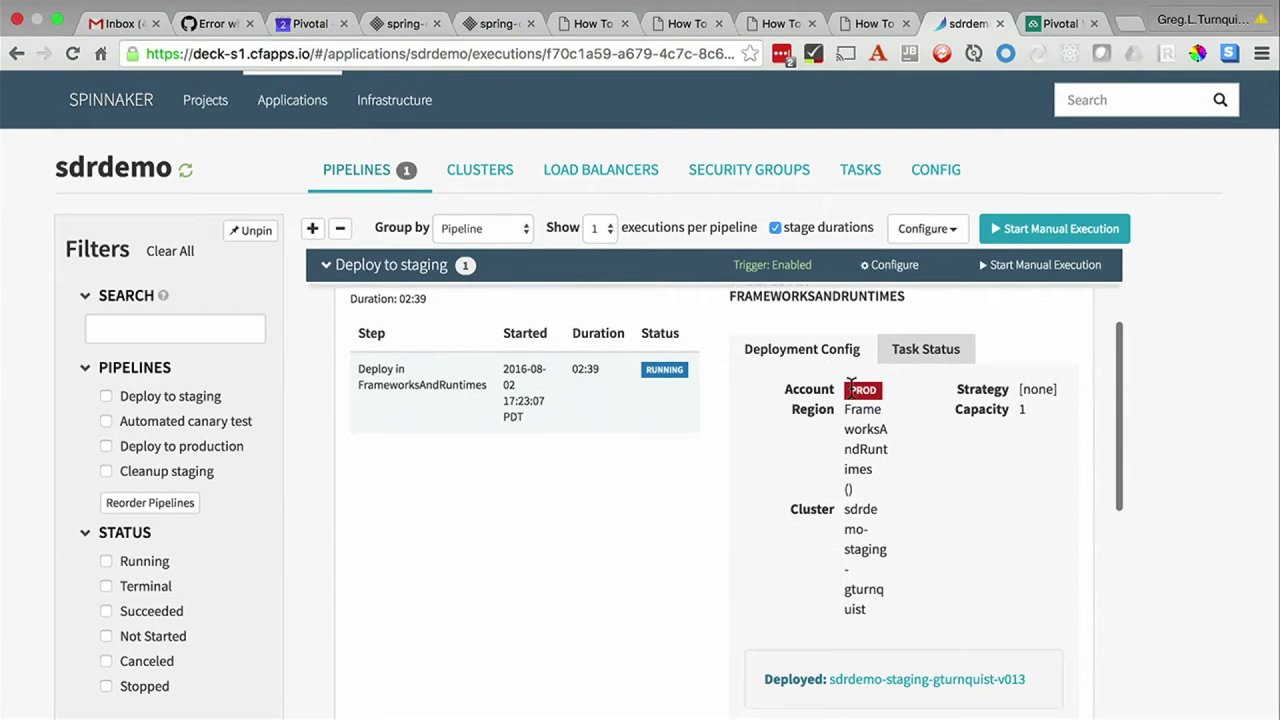
- Review the stage's task status and deployment config, and open the deployed V013 server group with all cluster filters cleared
{"action": "left_click", "coordinate": [893, 349]}
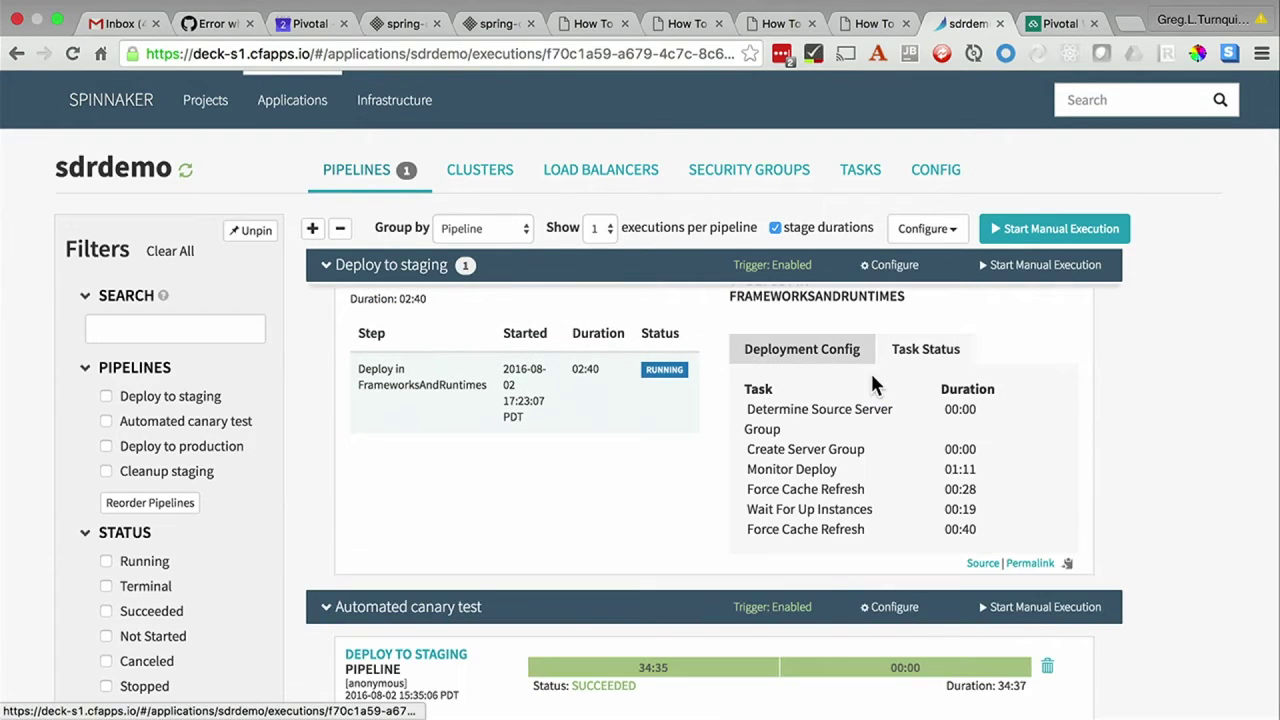
{"action": "left_click", "coordinate": [796, 352]}
{"action": "scroll", "coordinate": [873, 632], "scroll_direction": "down", "scroll_amount": 2}
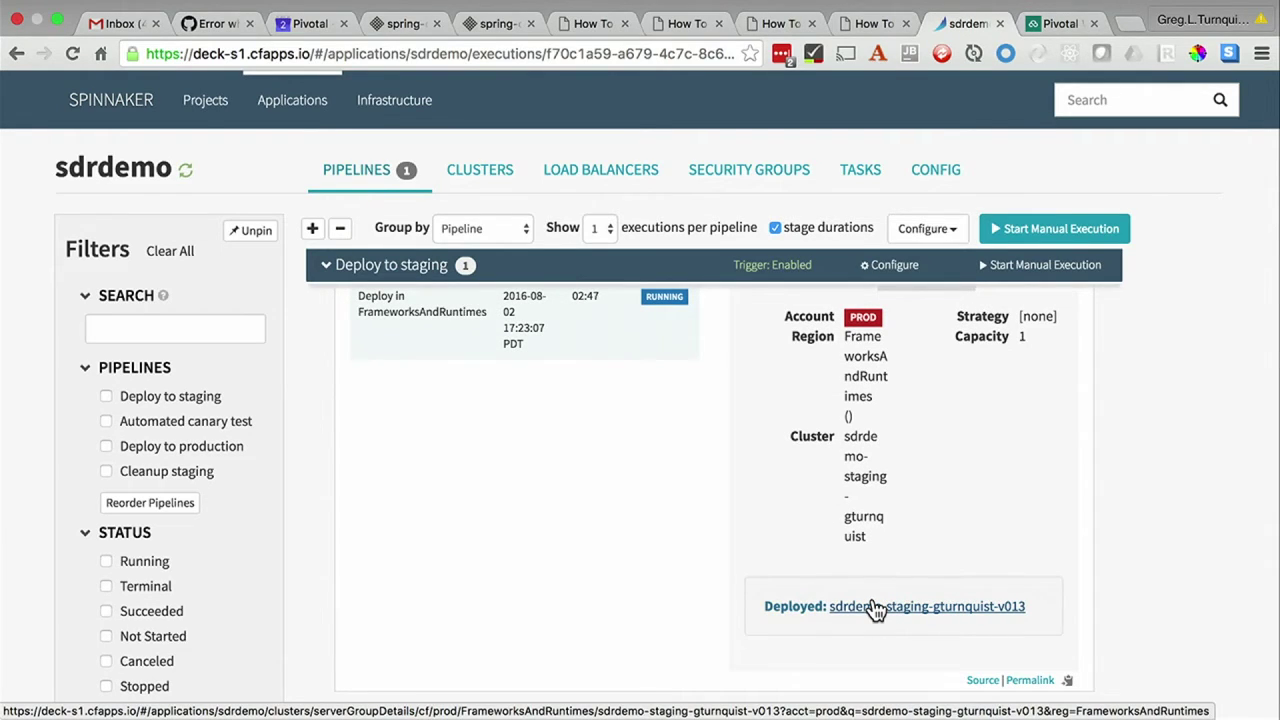
{"action": "left_click", "coordinate": [873, 608]}
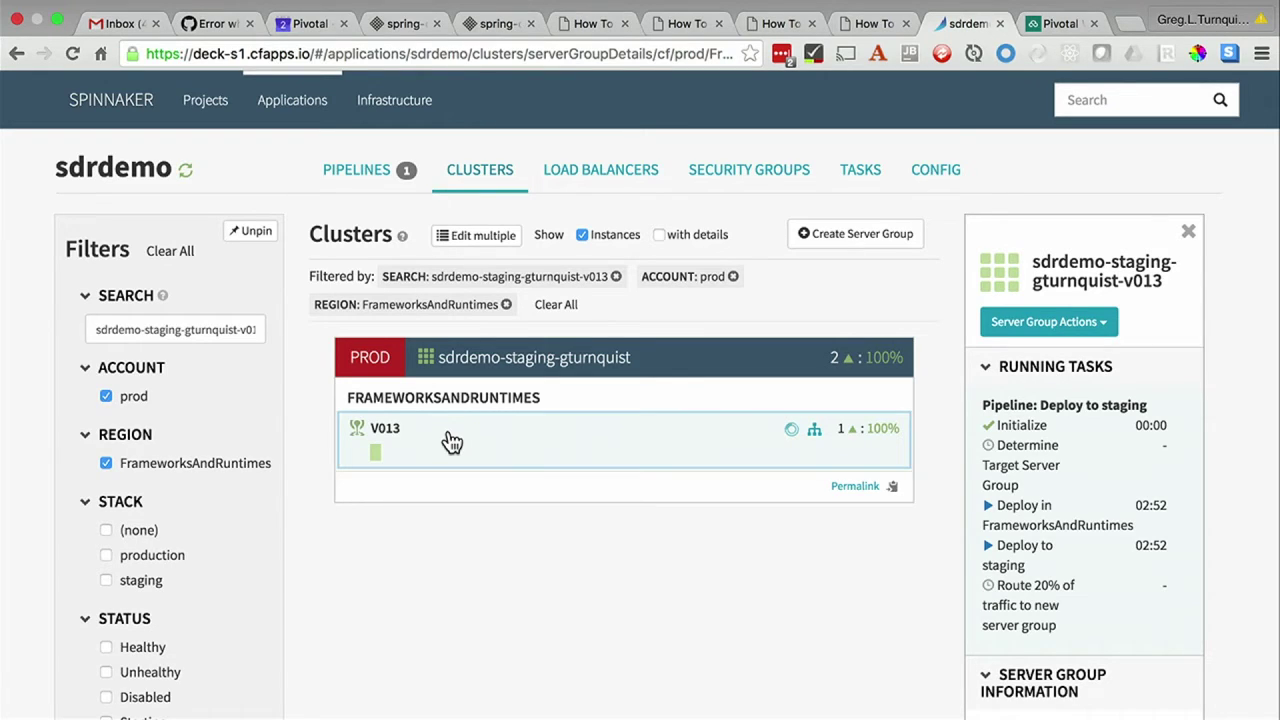
{"action": "left_click", "coordinate": [555, 305]}
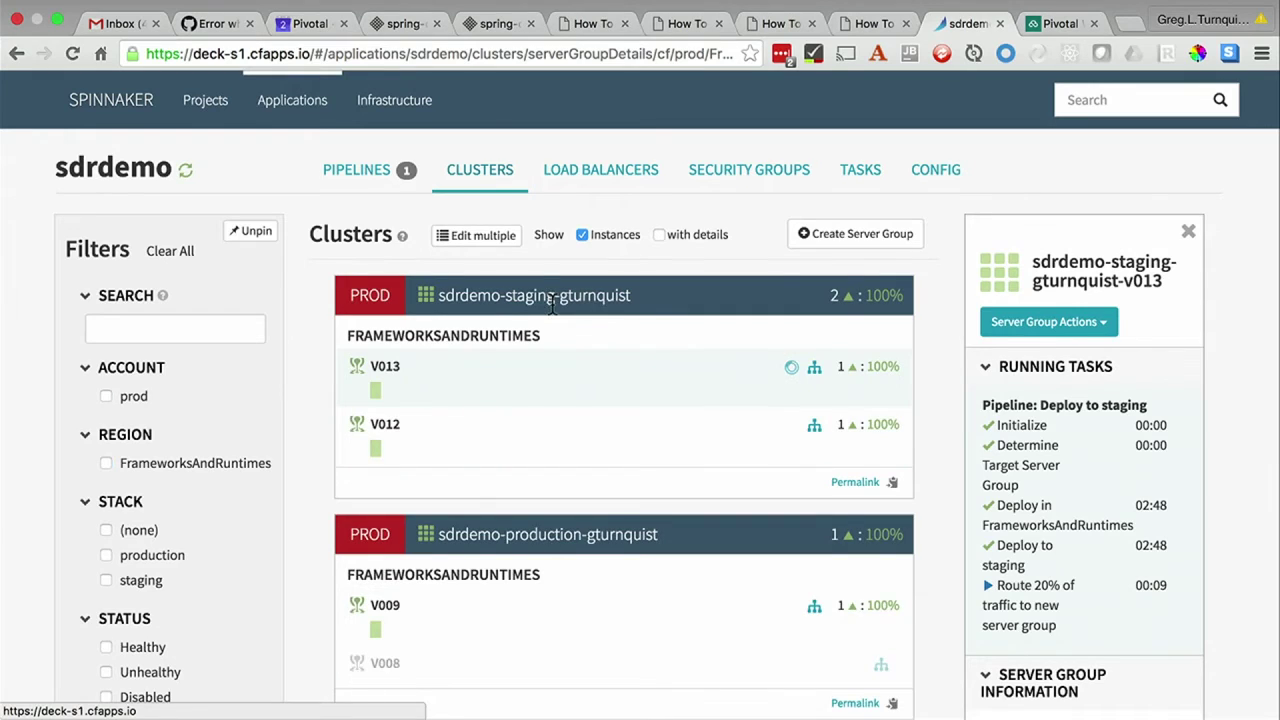
- Display the execution's Route 20% of traffic to new server group stage and highlight the target V012 server group name
{"action": "left_click", "coordinate": [362, 170]}
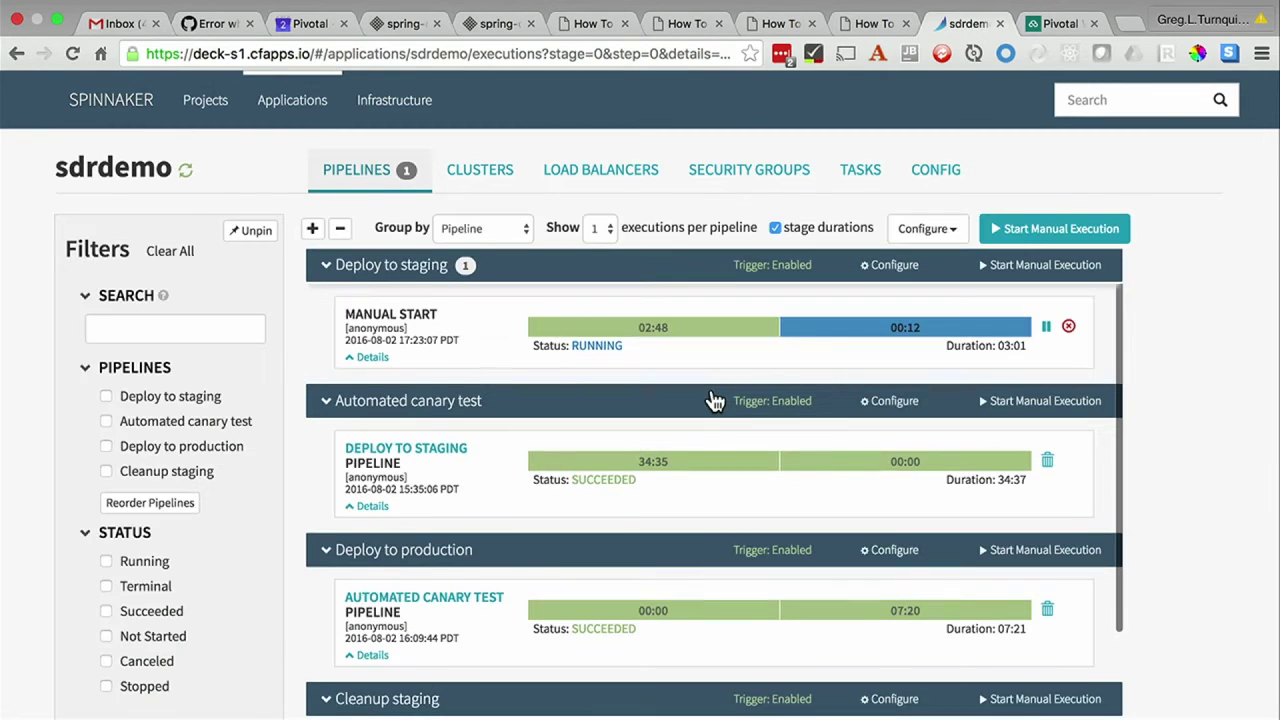
{"action": "left_click", "coordinate": [730, 332]}
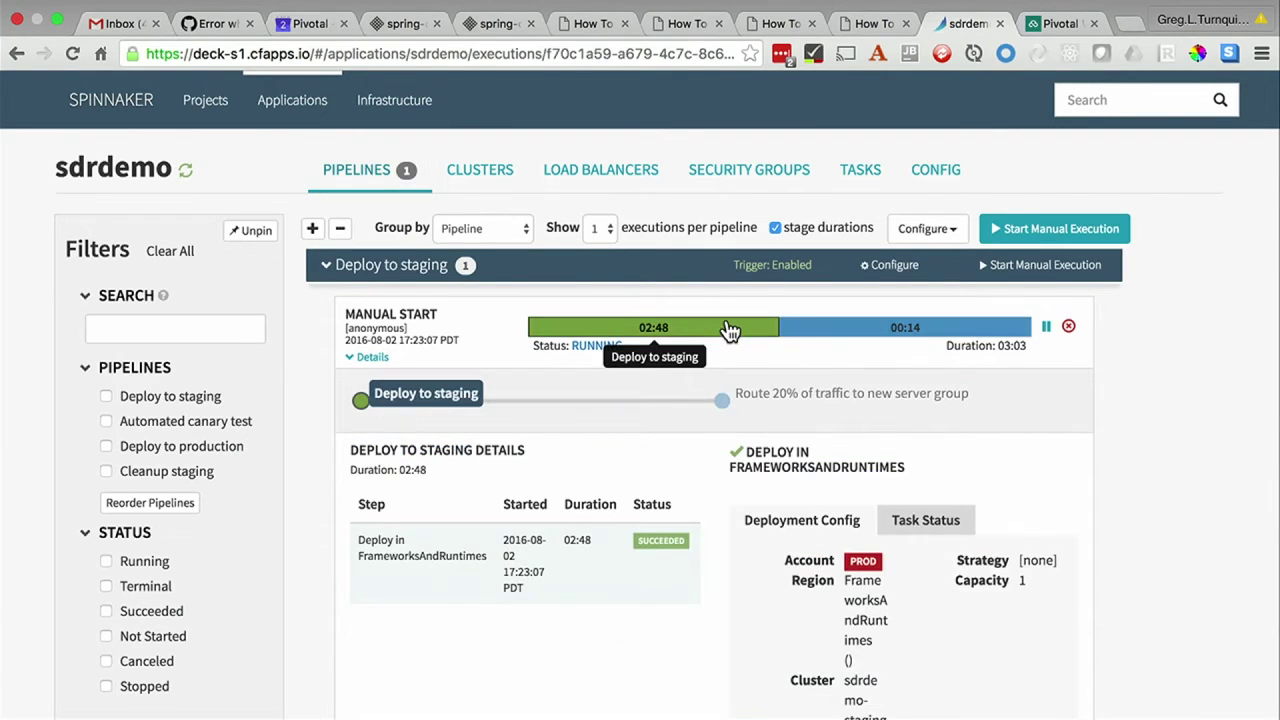
{"action": "left_click", "coordinate": [815, 328]}
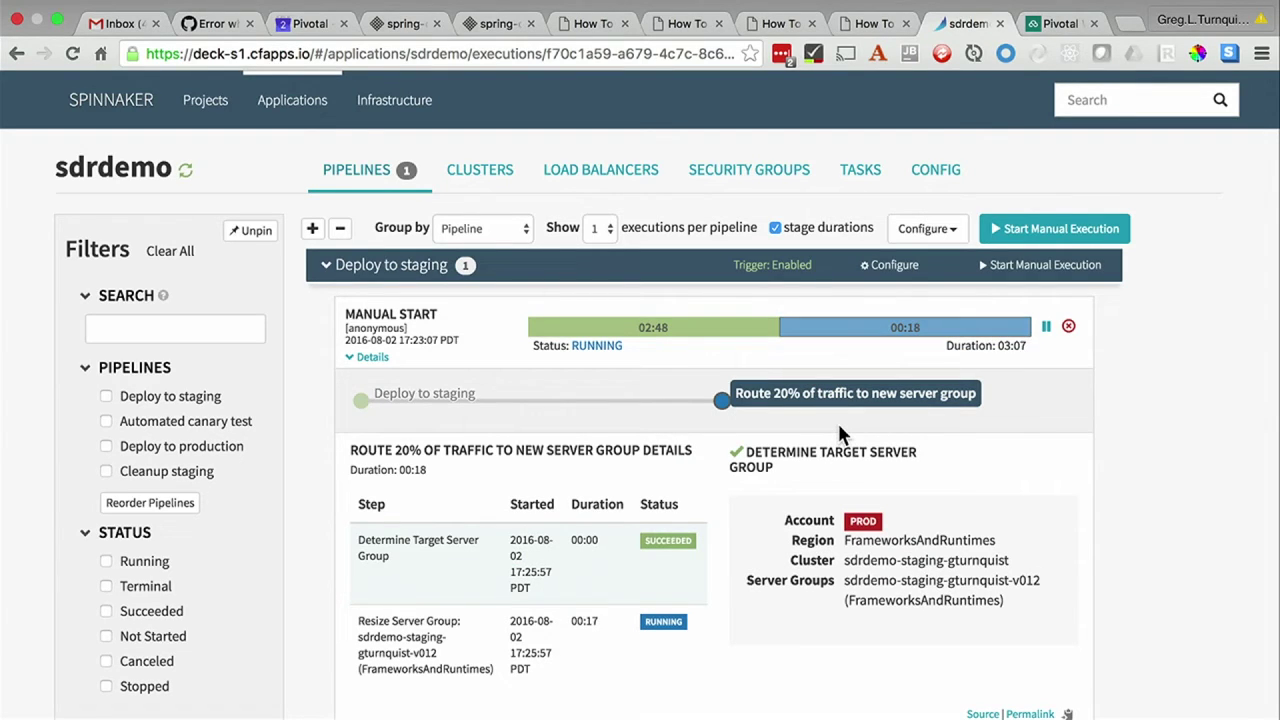
{"action": "scroll", "coordinate": [837, 420], "scroll_direction": "down", "scroll_amount": 2}
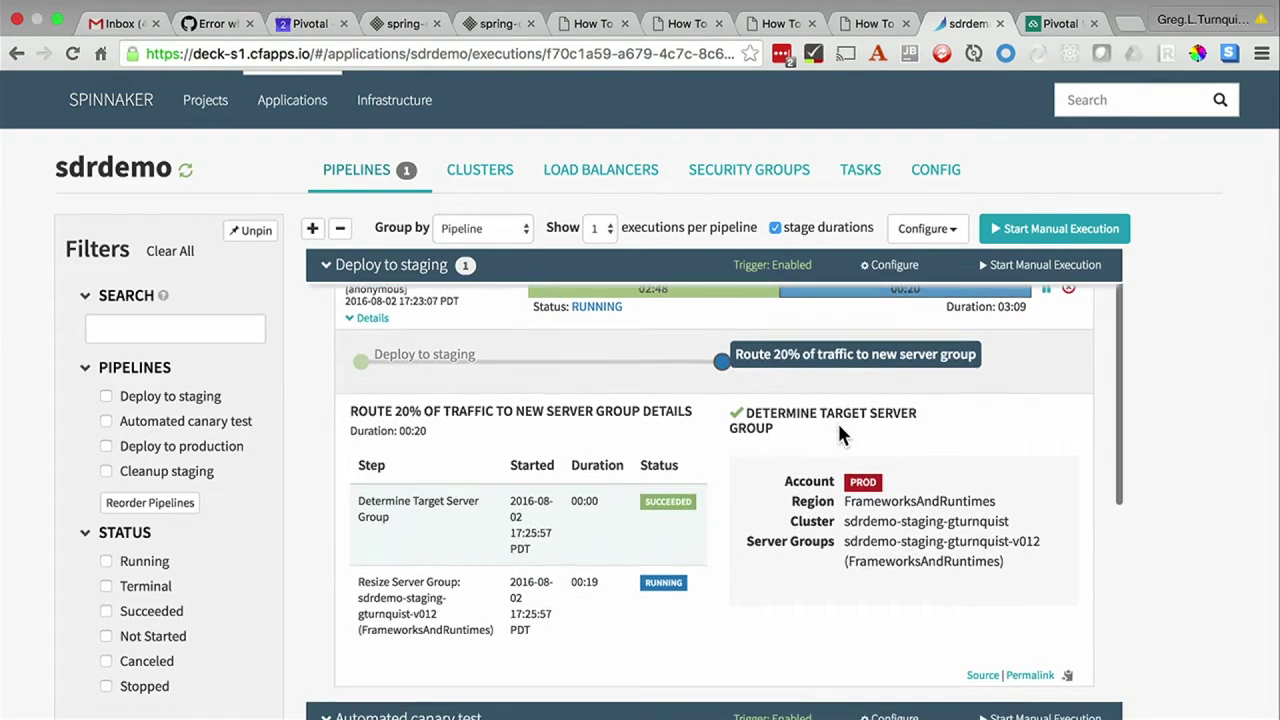
{"action": "scroll", "coordinate": [900, 598], "scroll_direction": "down", "scroll_amount": 2}
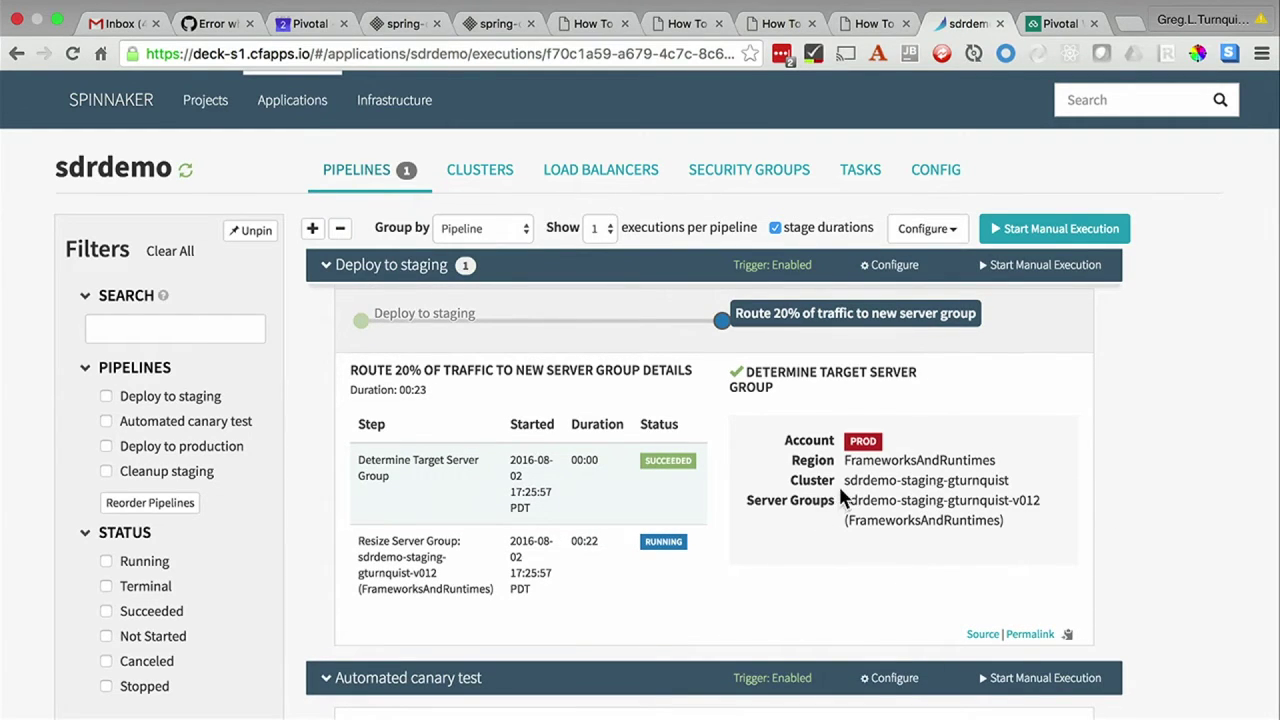
{"action": "left_click_drag", "start_coordinate": [846, 500], "coordinate": [1046, 497]}
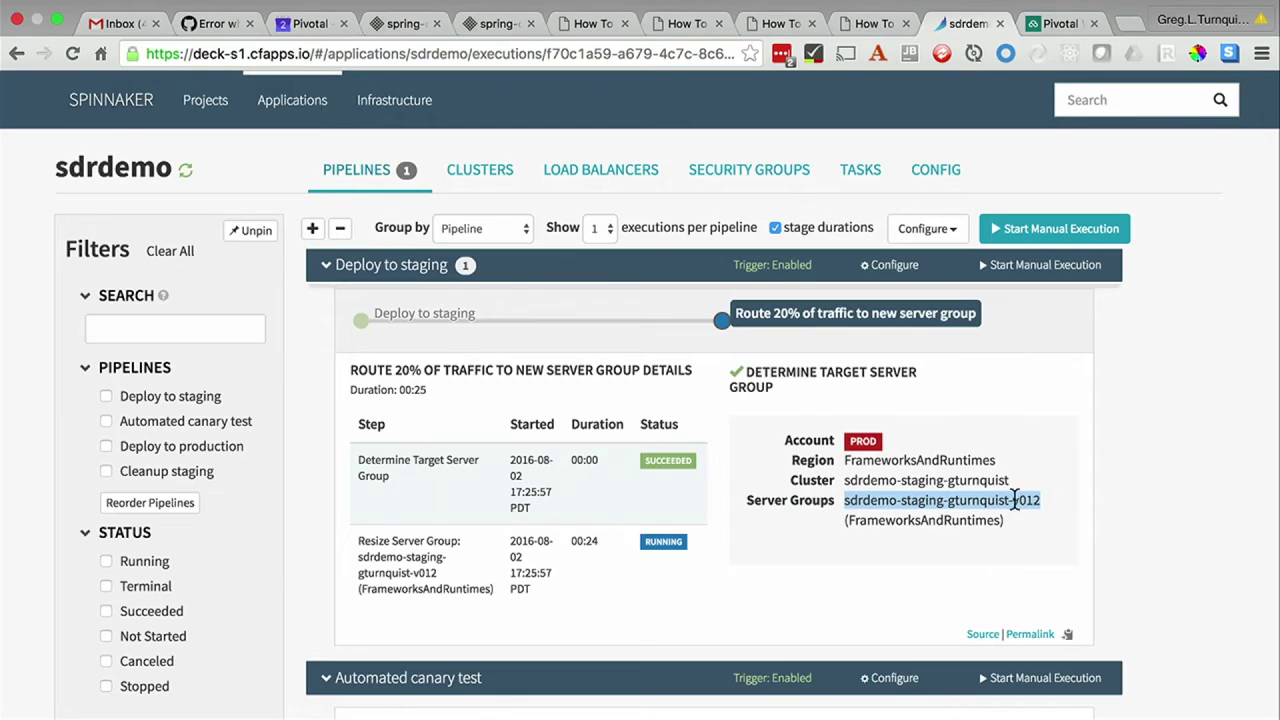
- Check the staging cluster, and examine the task status of the V012 Resize Server Group step in the traffic routing stage
{"action": "left_click", "coordinate": [472, 176]}
{"action": "scroll", "coordinate": [543, 429], "scroll_direction": "down", "scroll_amount": 1}
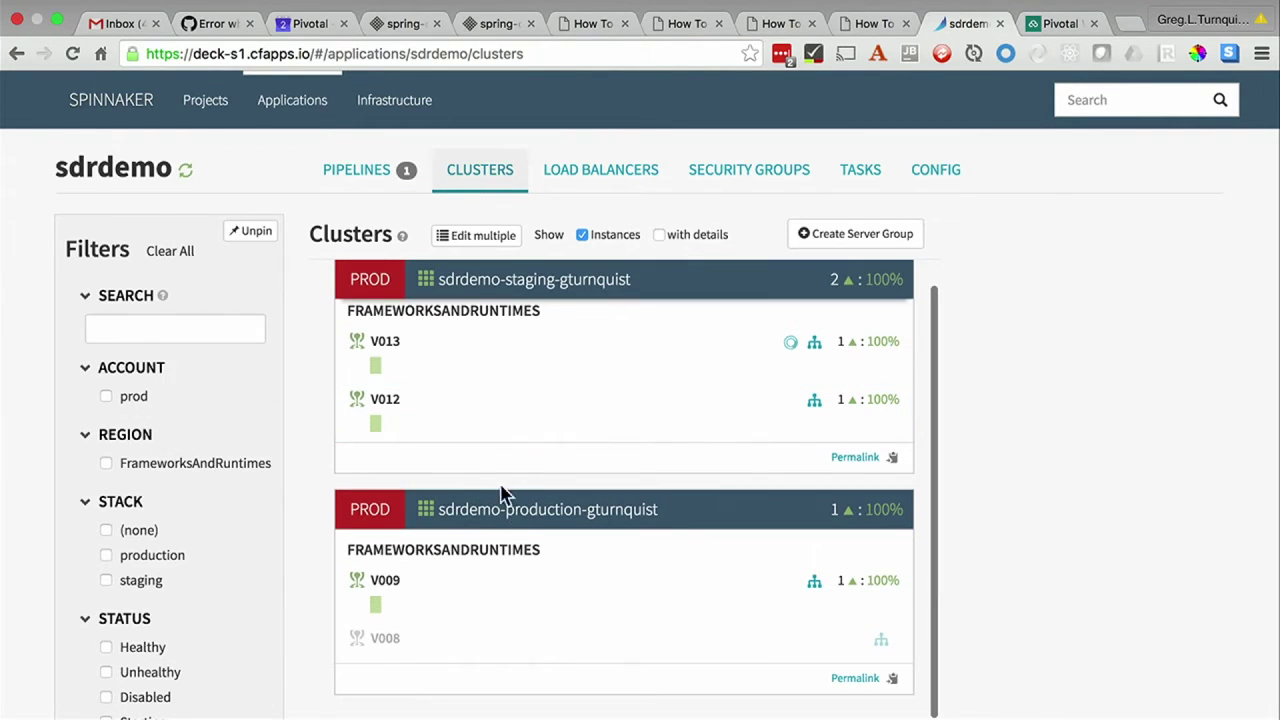
{"action": "left_click", "coordinate": [358, 176]}
{"action": "left_click", "coordinate": [863, 331]}
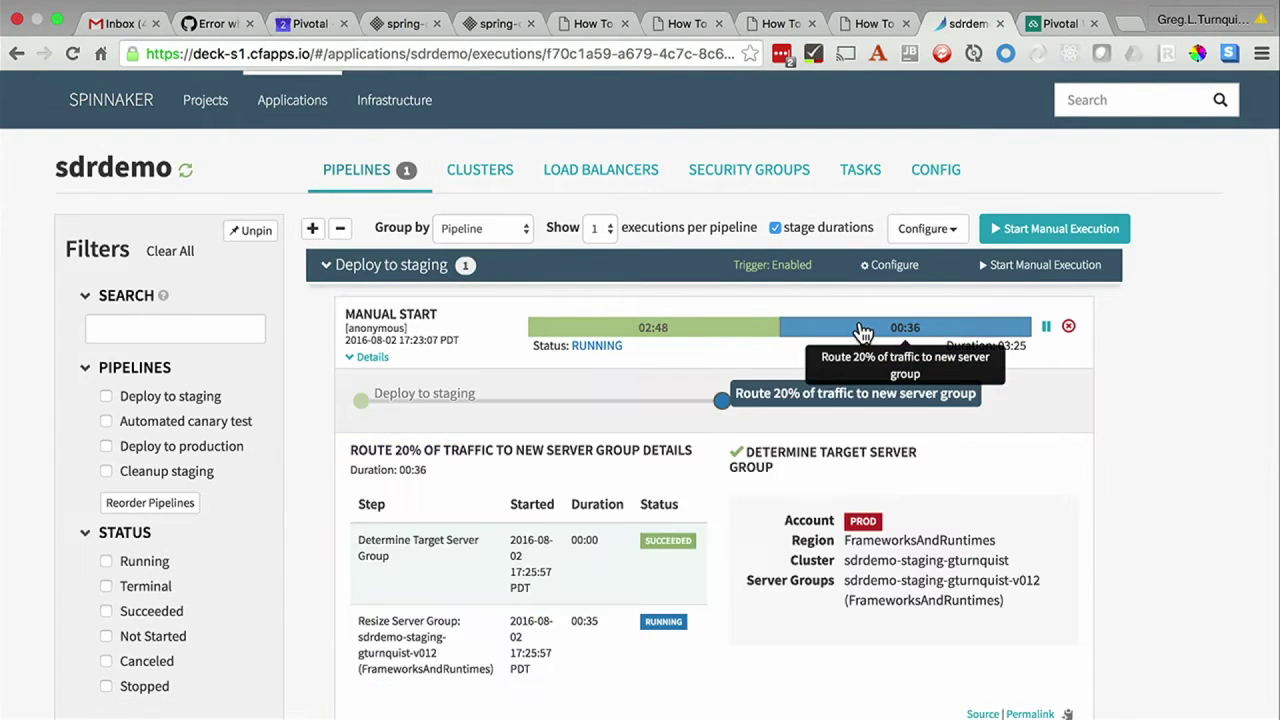
{"action": "scroll", "coordinate": [786, 409], "scroll_direction": "down", "scroll_amount": 3}
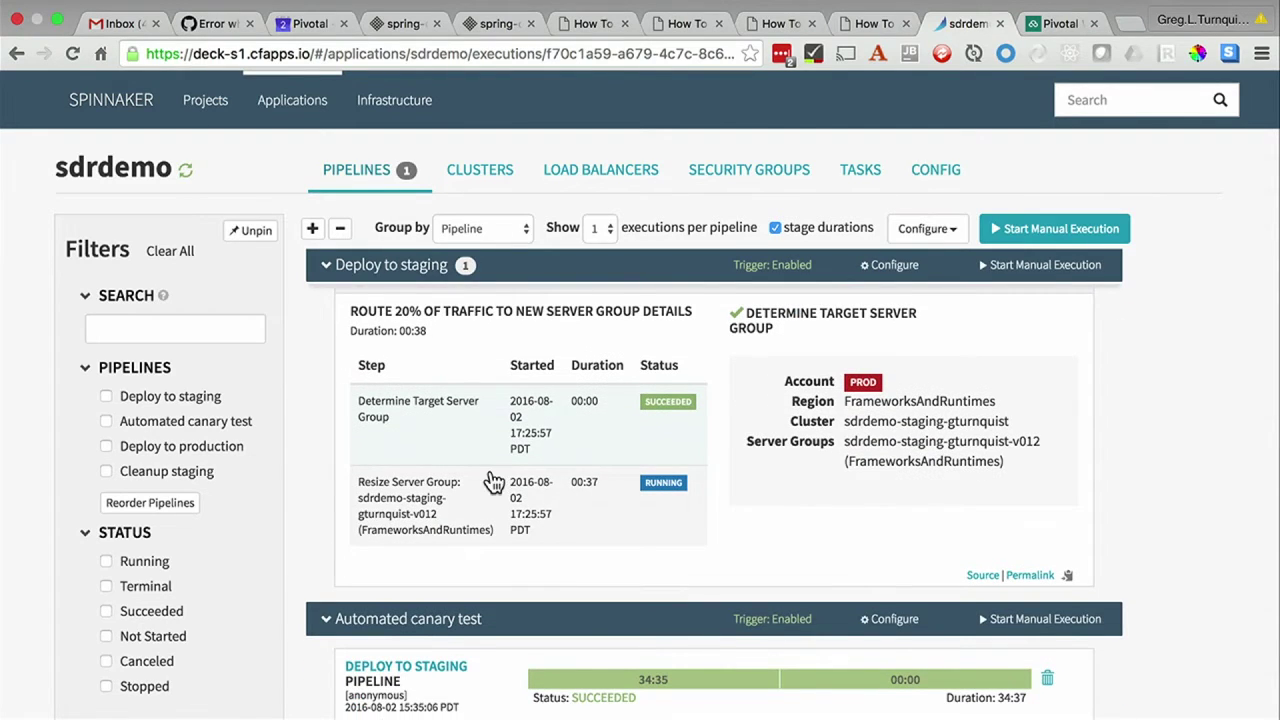
{"action": "scroll", "coordinate": [400, 515], "scroll_direction": "up", "scroll_amount": 3}
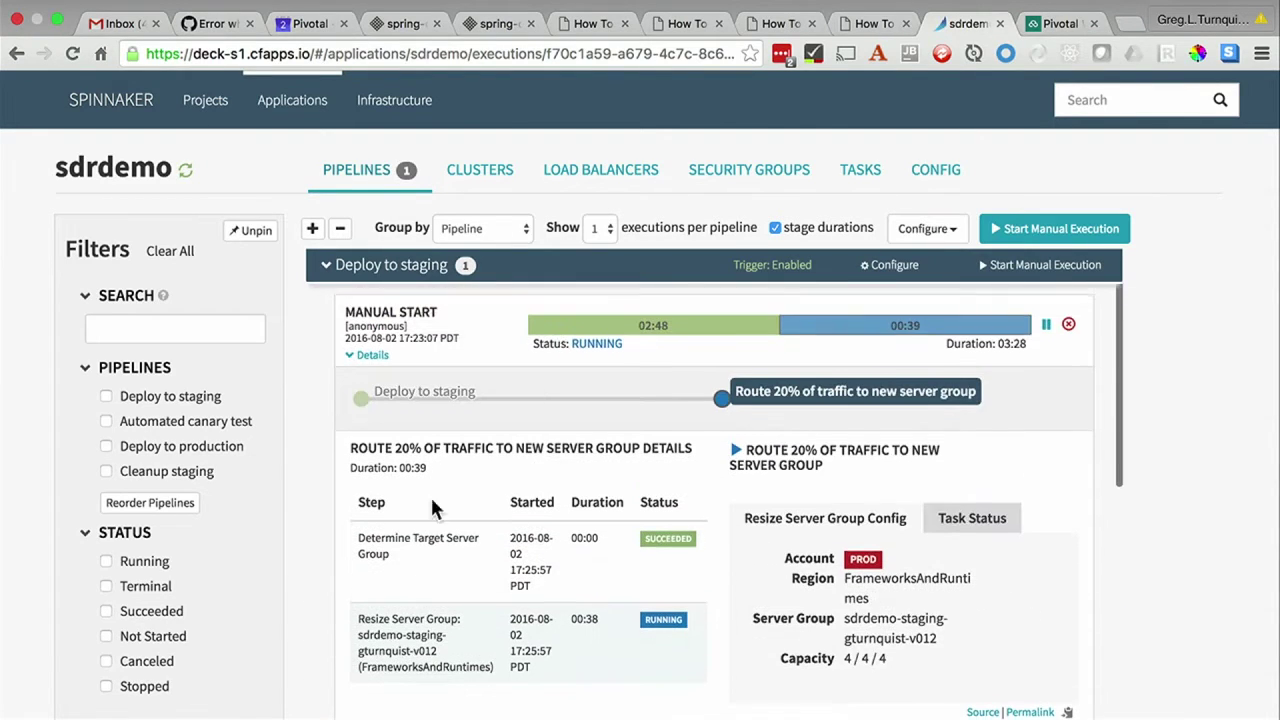
{"action": "left_click", "coordinate": [944, 524]}
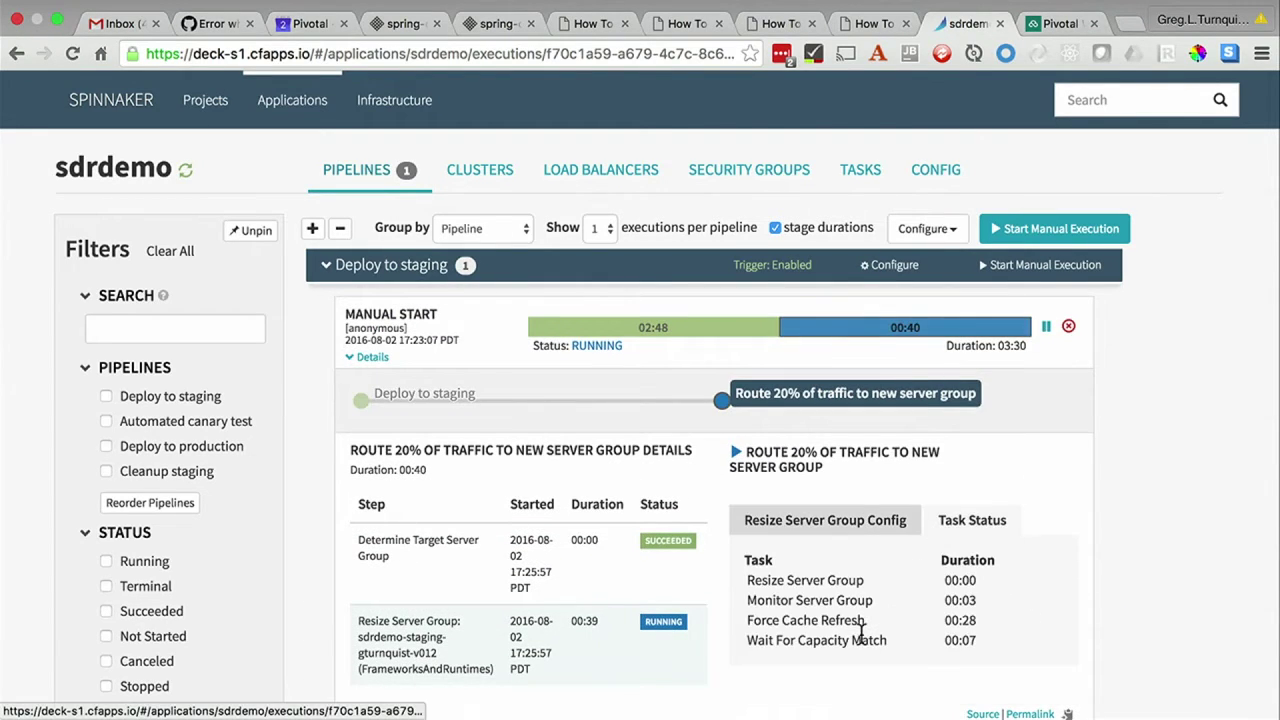
{"action": "double_click", "coordinate": [755, 600]}
{"action": "left_click", "coordinate": [845, 598]}
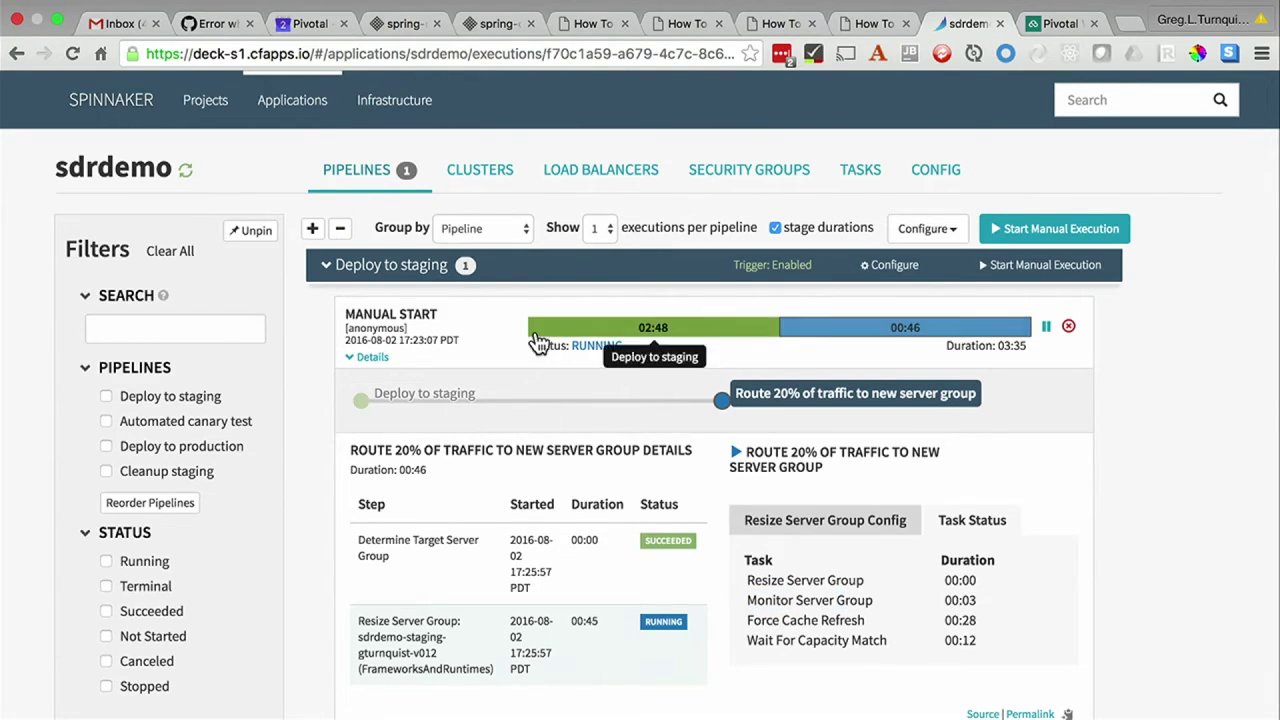
- Inspect the V012 staging server group's details, and recheck the Resize Server Group step's config and task status before collapsing the stage
{"action": "left_click", "coordinate": [480, 170]}
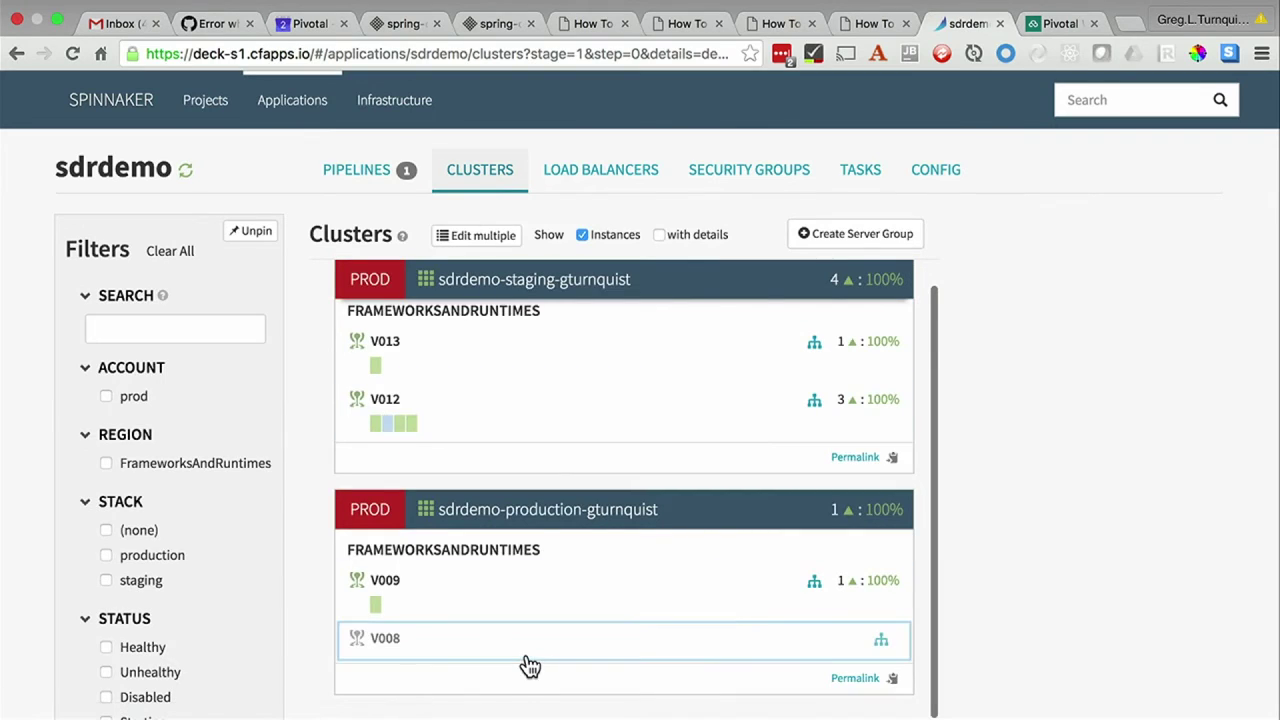
{"action": "left_click", "coordinate": [506, 418]}
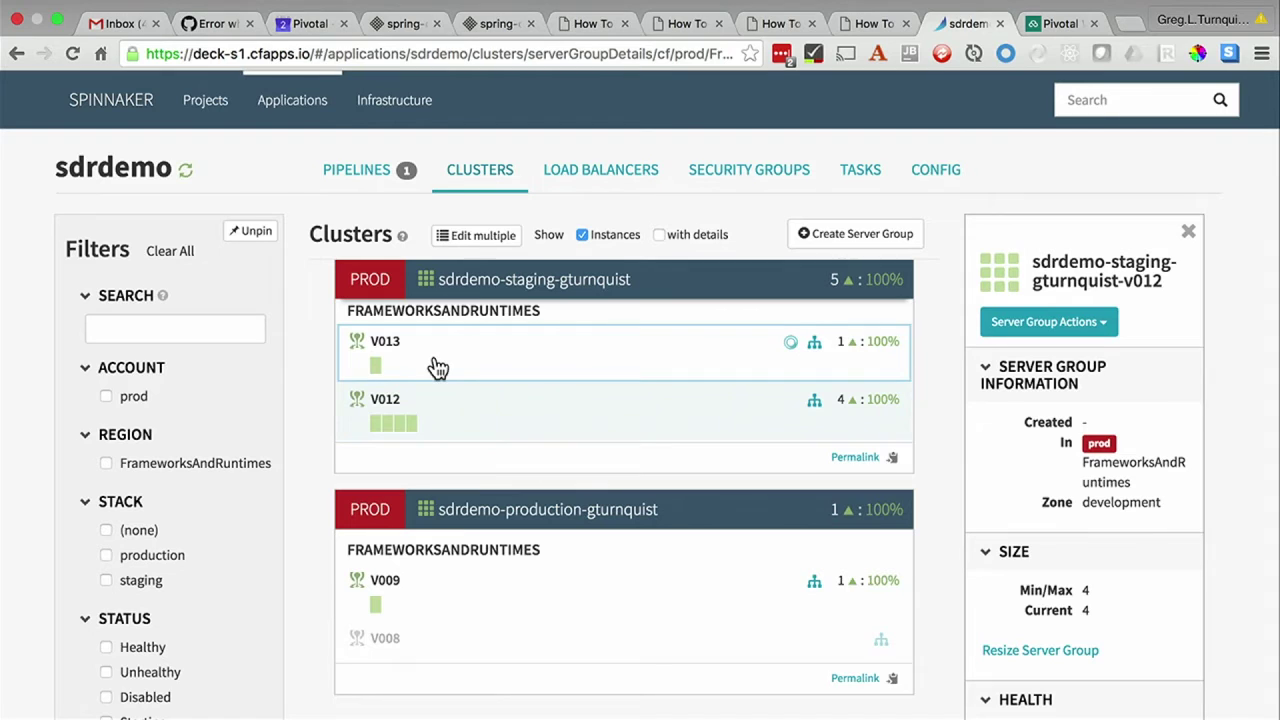
{"action": "left_click", "coordinate": [357, 176]}
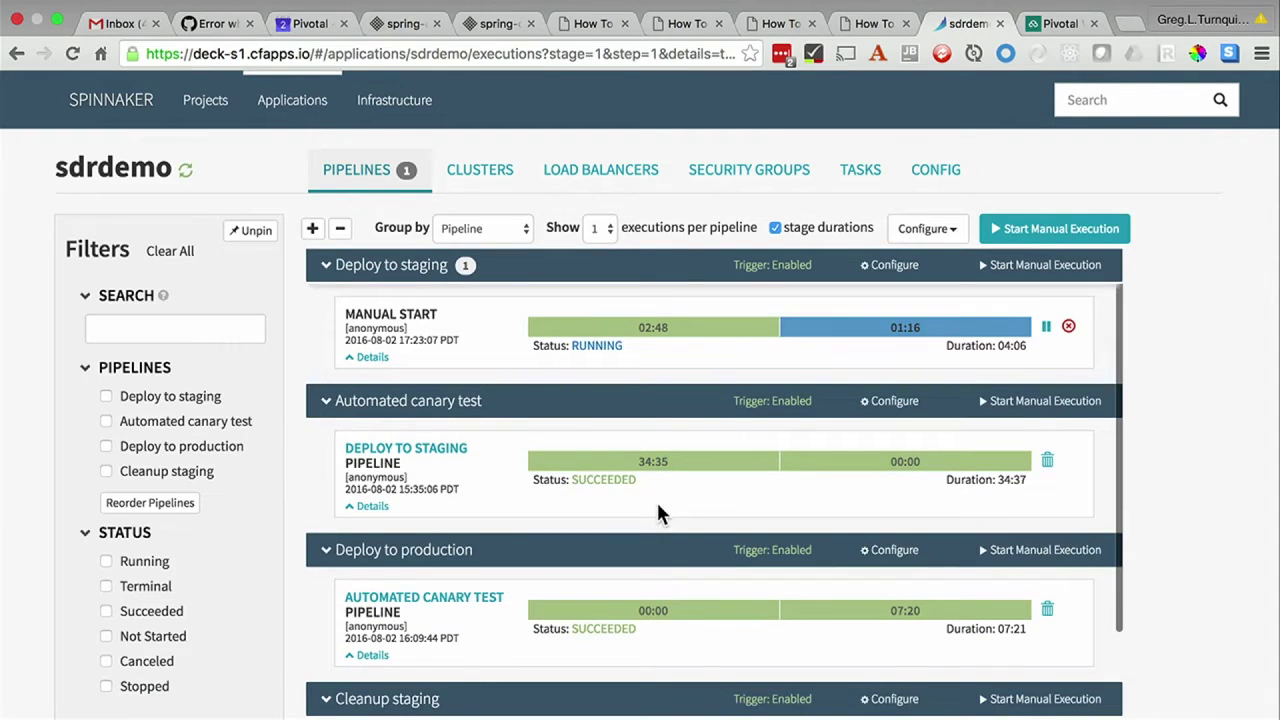
{"action": "left_click", "coordinate": [850, 327]}
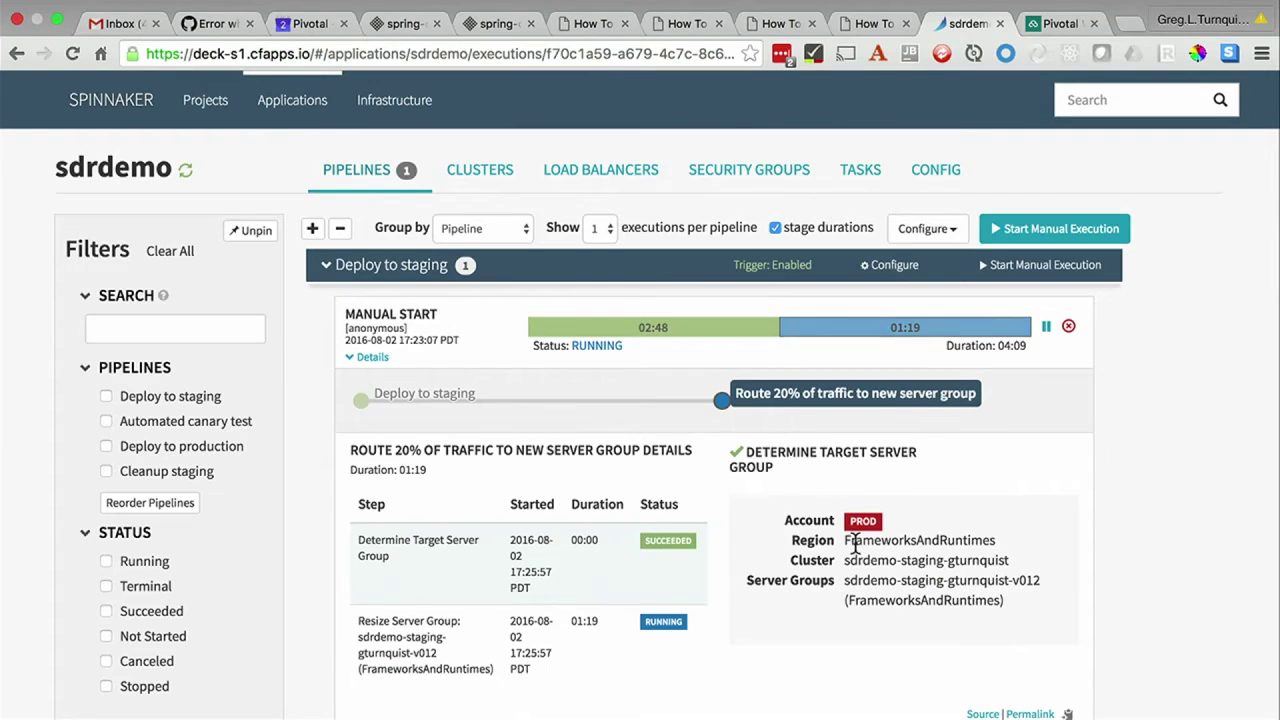
{"action": "left_click", "coordinate": [660, 636]}
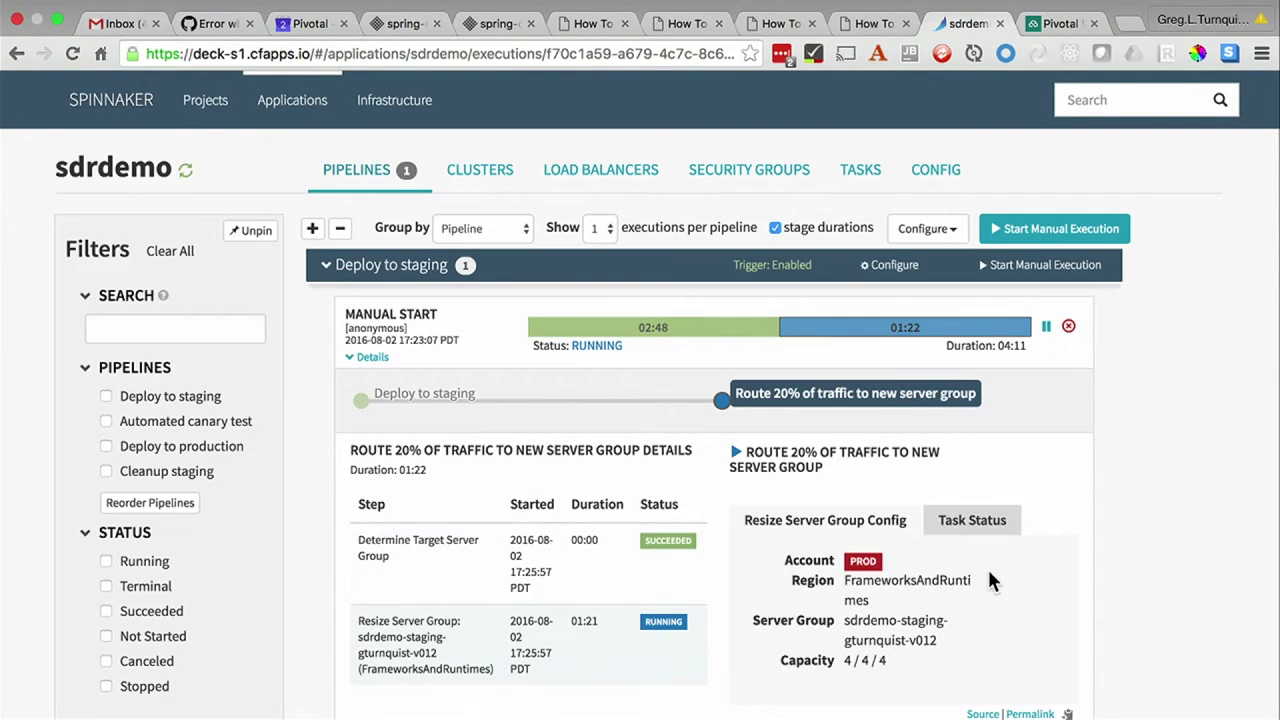
{"action": "left_click", "coordinate": [945, 527]}
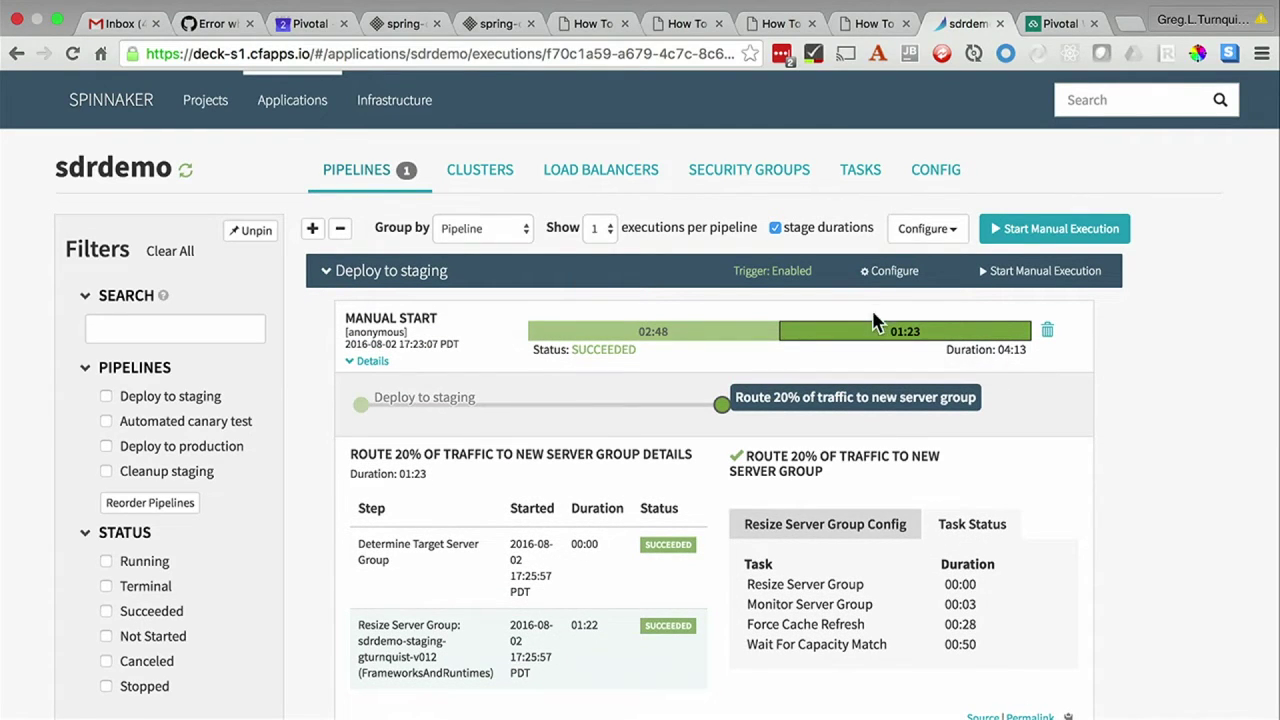
{"action": "left_click", "coordinate": [905, 331]}
- Display the Manual Judgment stage's instructions in the running Automated canary test pipeline
{"action": "scroll", "coordinate": [634, 480], "scroll_direction": "down", "scroll_amount": 1}
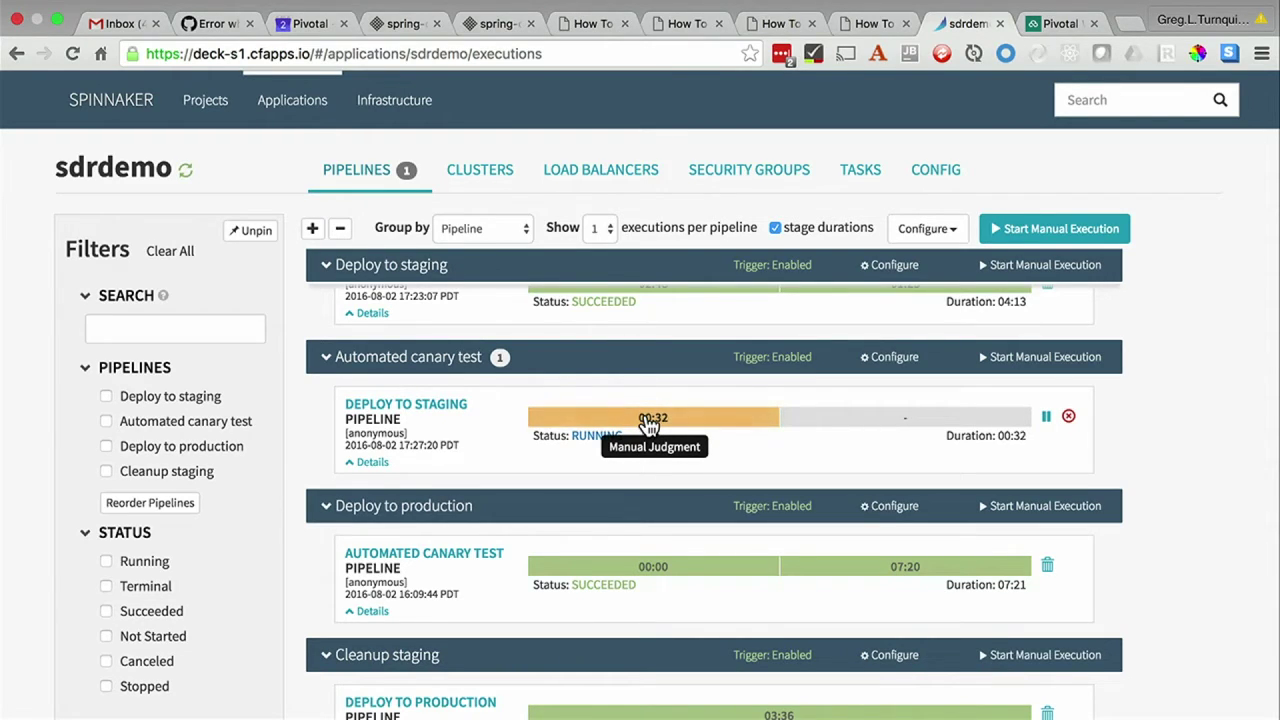
{"action": "left_click", "coordinate": [650, 420]}
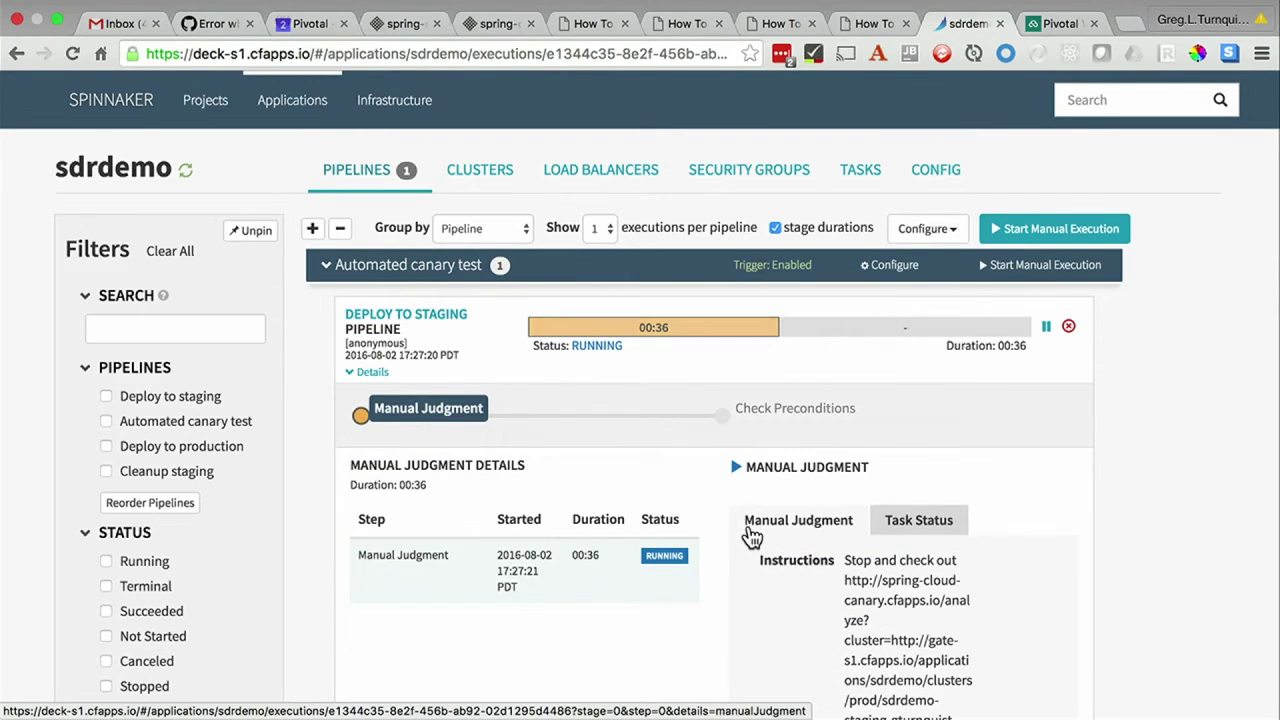
{"action": "scroll", "coordinate": [830, 540], "scroll_direction": "down", "scroll_amount": 2}
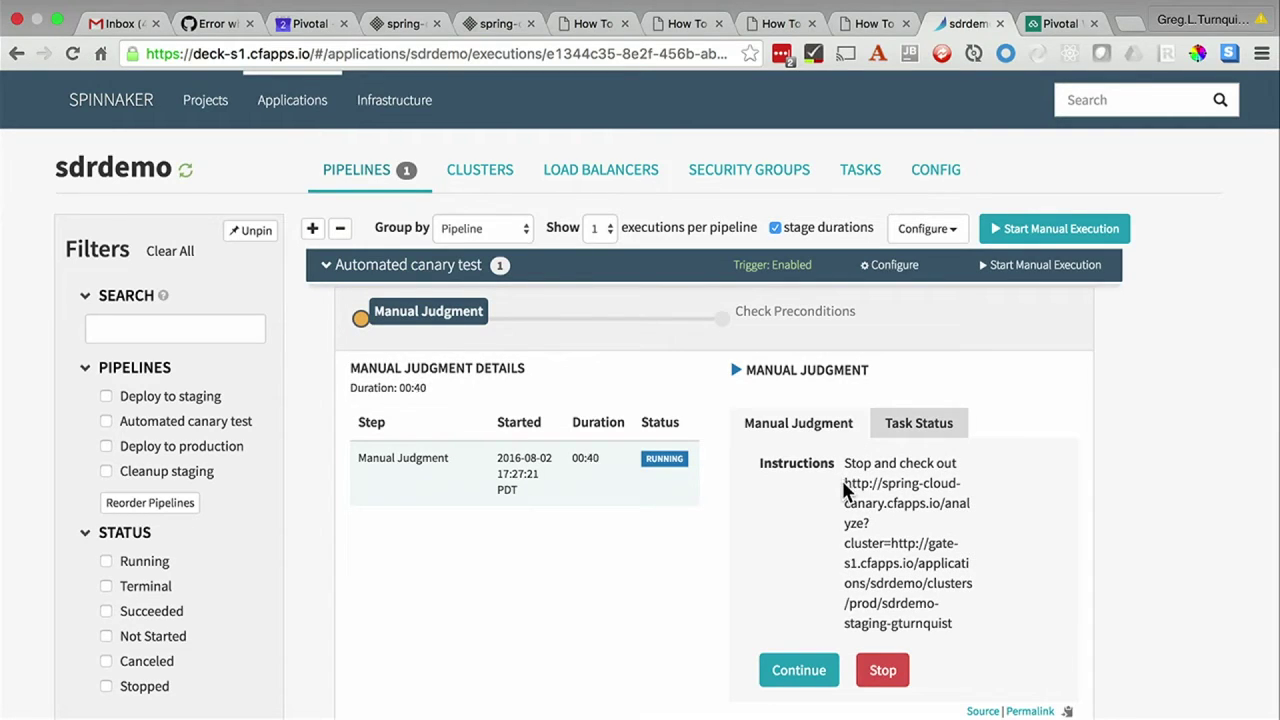
- Copy the spring-cloud-canary analysis URL from the Manual Judgment instructions and open it in a new browser tab
{"action": "left_click_drag", "start_coordinate": [845, 484], "coordinate": [957, 623]}
{"action": "key", "text": "ctrl+c"}
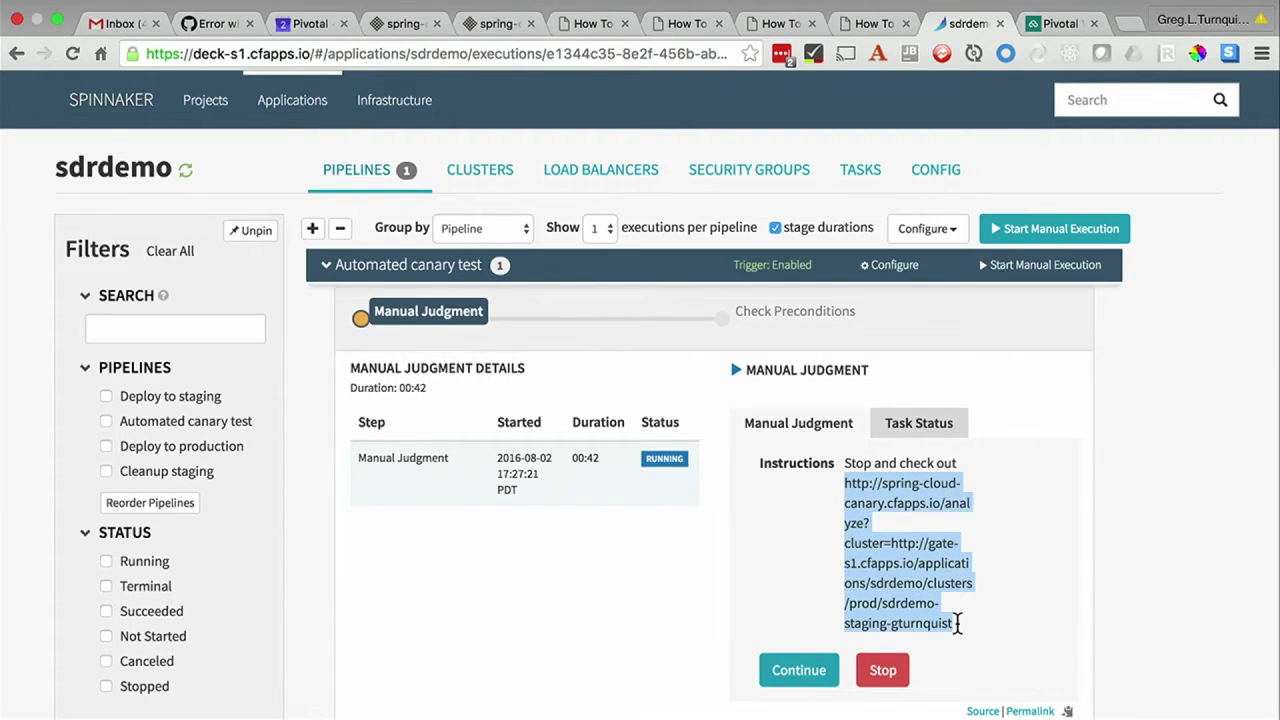
{"action": "key", "text": "ctrl+t"}
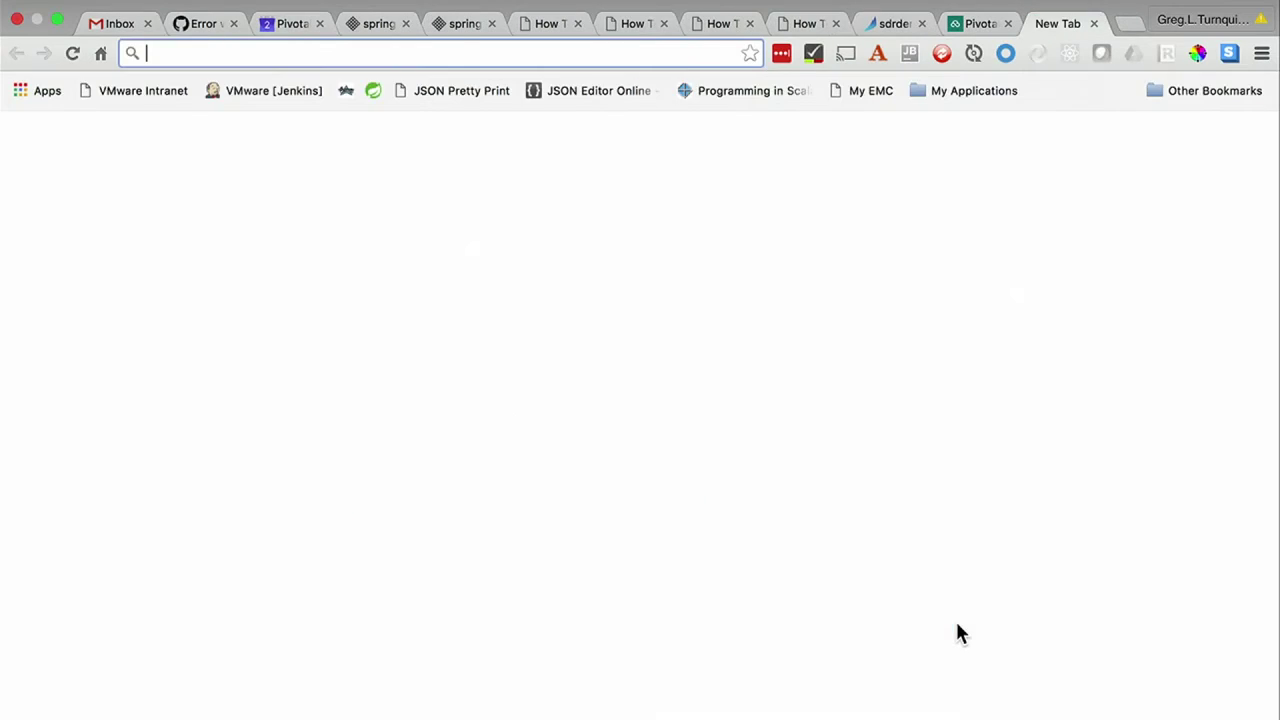
{"action": "key", "text": "ctrl+v"}
{"action": "key", "text": "Return"}
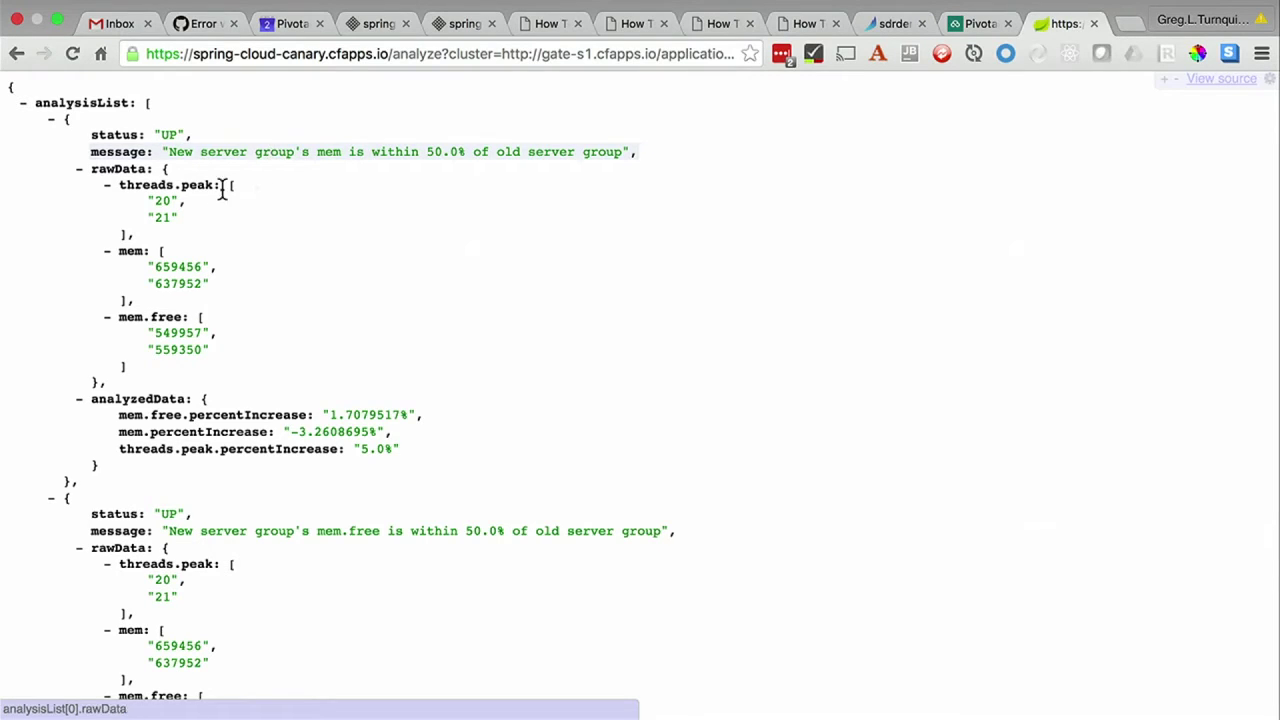
- Examine the canary analysis list and highlight the messages for the mem and mem.free comparisons
{"action": "left_click_drag", "start_coordinate": [170, 151], "coordinate": [620, 148]}
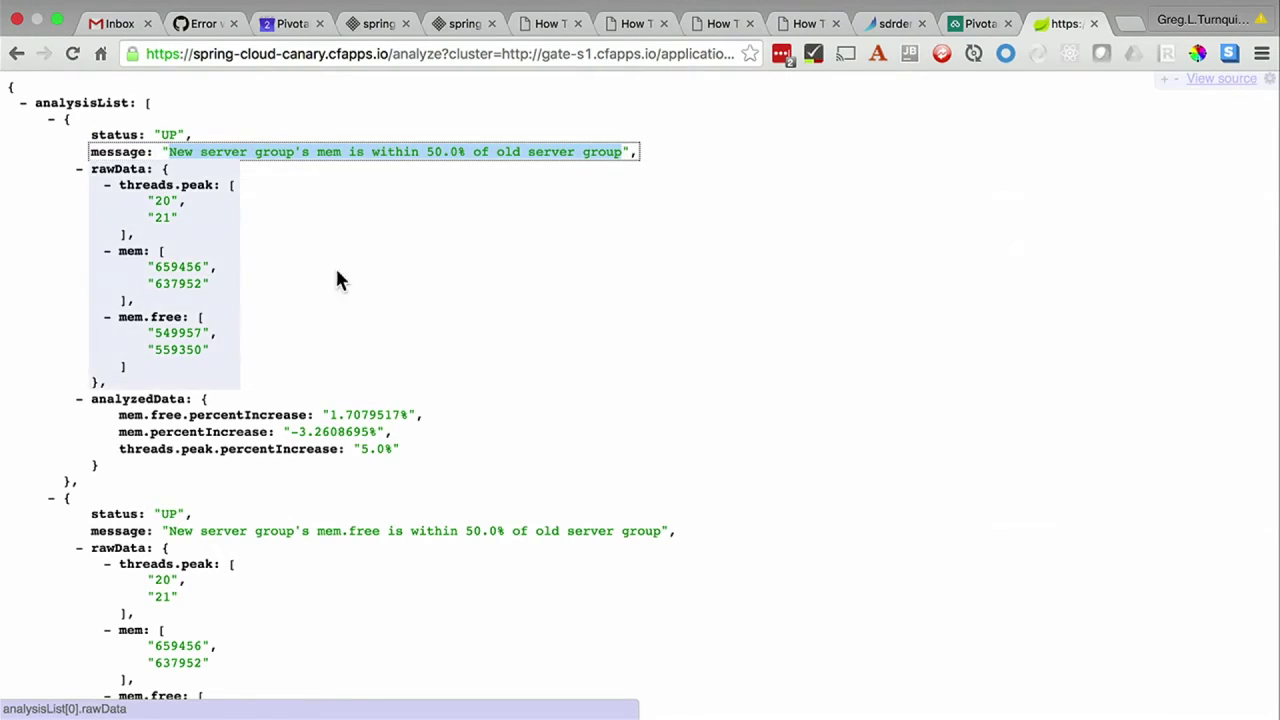
{"action": "scroll", "coordinate": [351, 334], "scroll_direction": "down", "scroll_amount": 5}
{"action": "scroll", "coordinate": [351, 334], "scroll_direction": "down", "scroll_amount": 2}
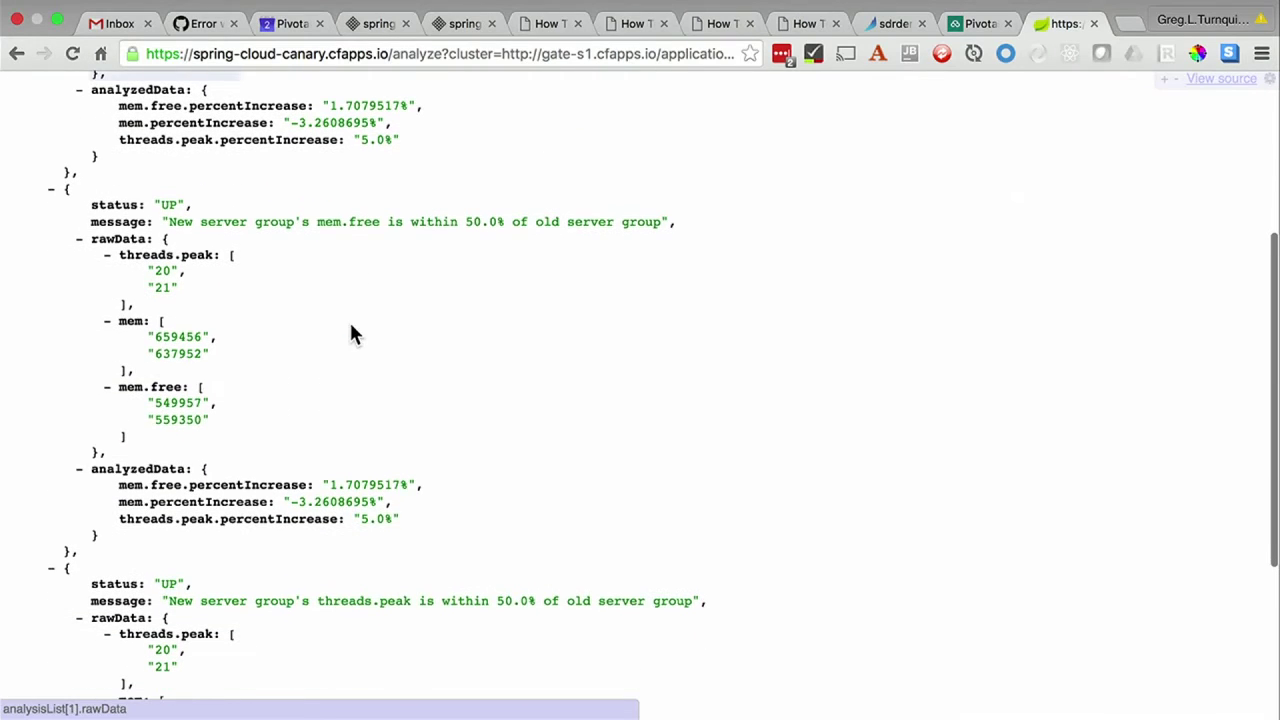
{"action": "left_click_drag", "start_coordinate": [90, 221], "coordinate": [684, 221]}
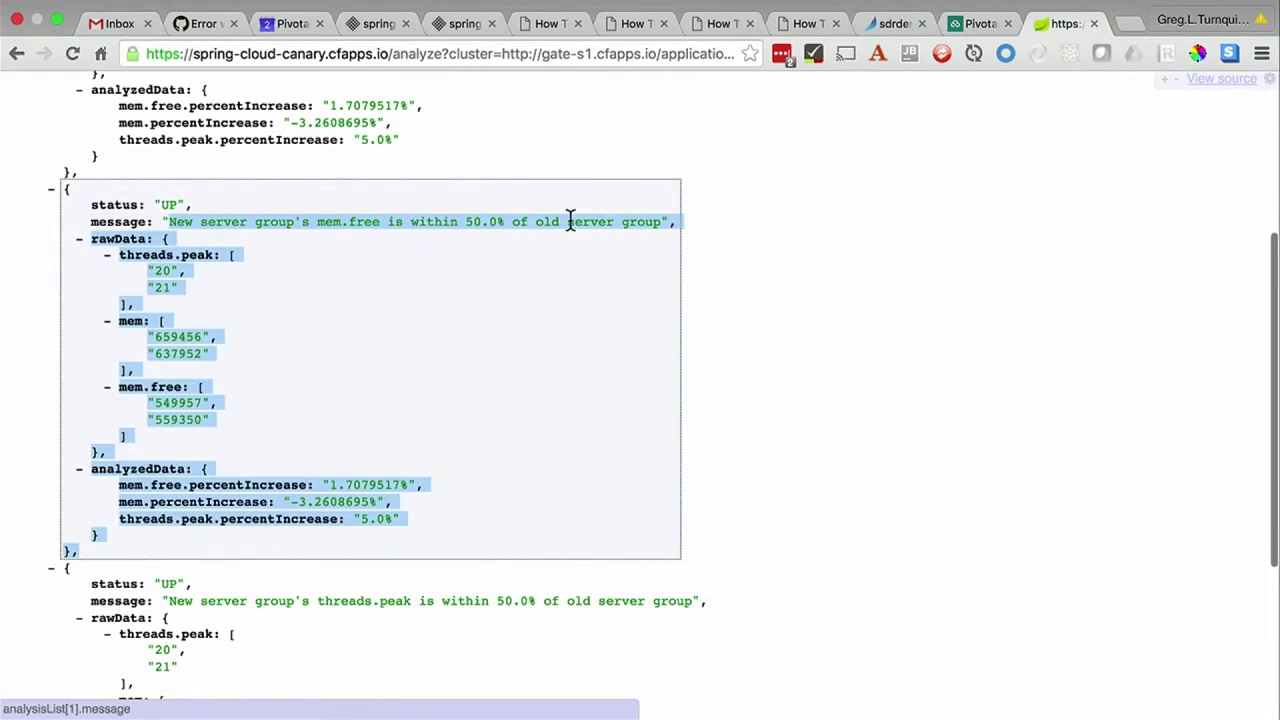
- Examine the third canary analysis entry and highlight its threads.peak comparison message
{"action": "left_click", "coordinate": [449, 219]}
{"action": "scroll", "coordinate": [330, 340], "scroll_direction": "down", "scroll_amount": 4}
{"action": "scroll", "coordinate": [333, 330], "scroll_direction": "down", "scroll_amount": 2}
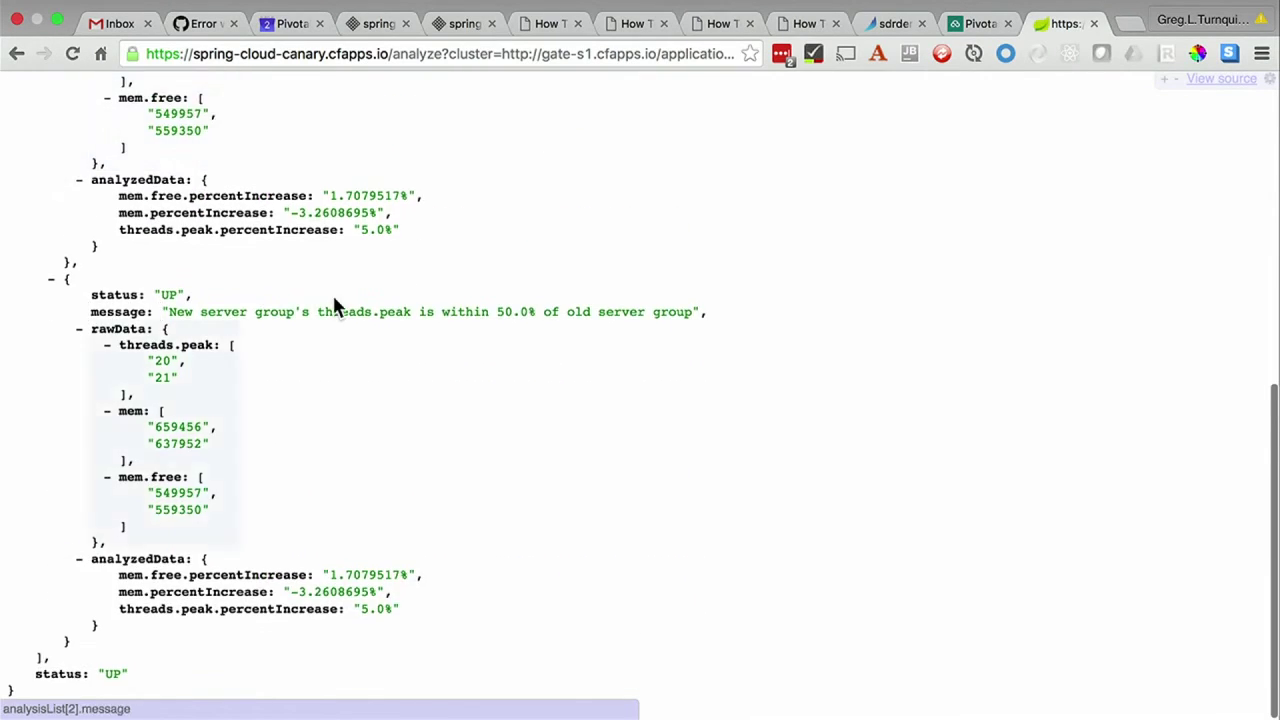
{"action": "left_click_drag", "start_coordinate": [255, 311], "coordinate": [446, 322]}
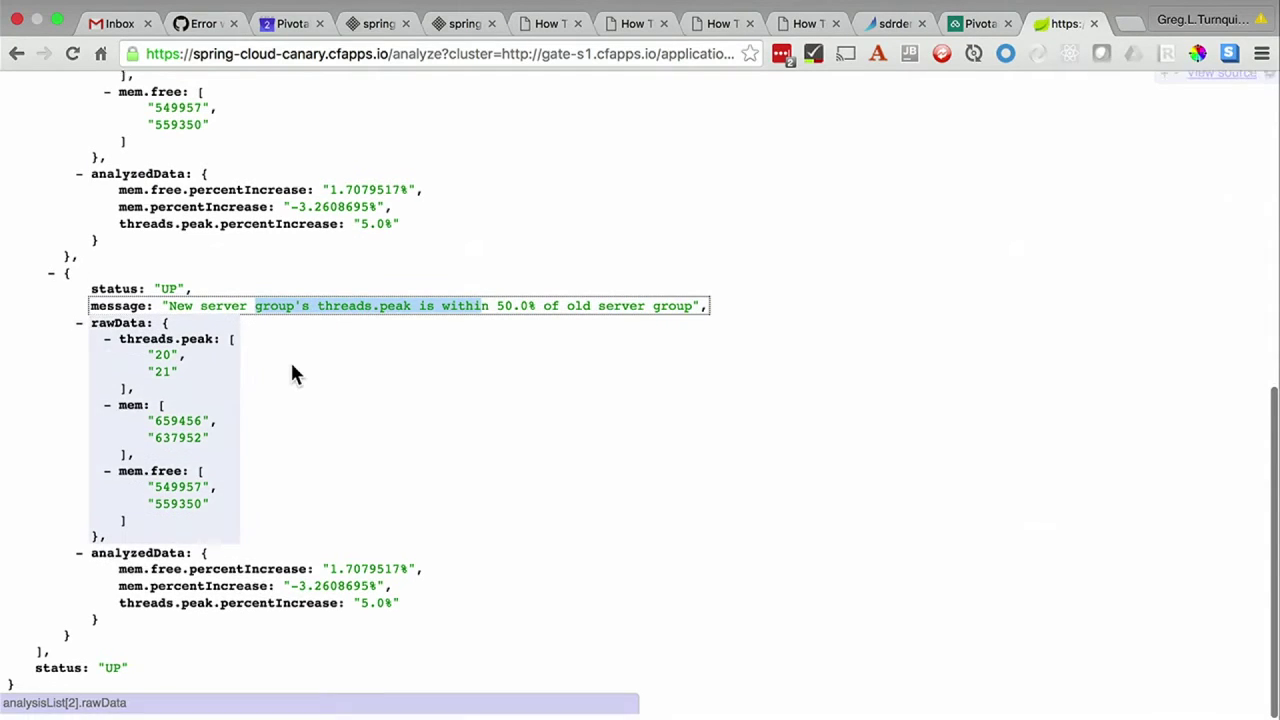
- Collapse all three analysisList entries and highlight the overall status of the canary analysis
{"action": "left_click", "coordinate": [51, 280]}
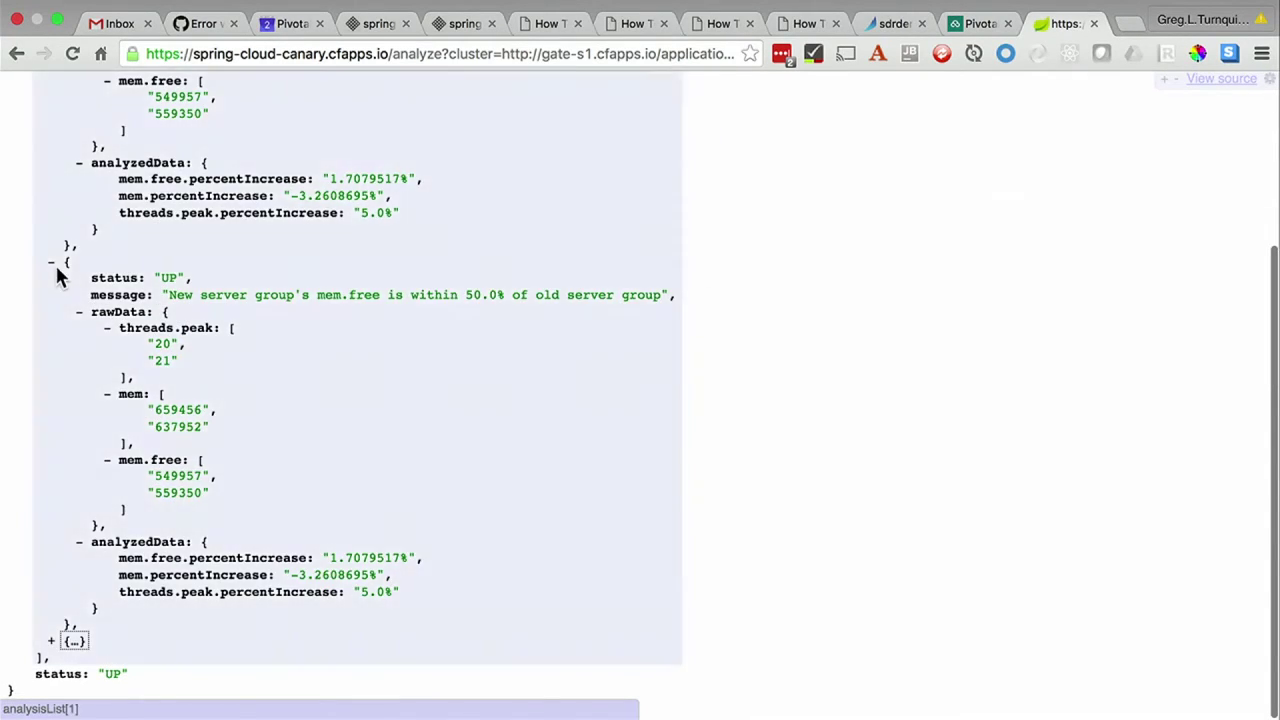
{"action": "left_click", "coordinate": [51, 263]}
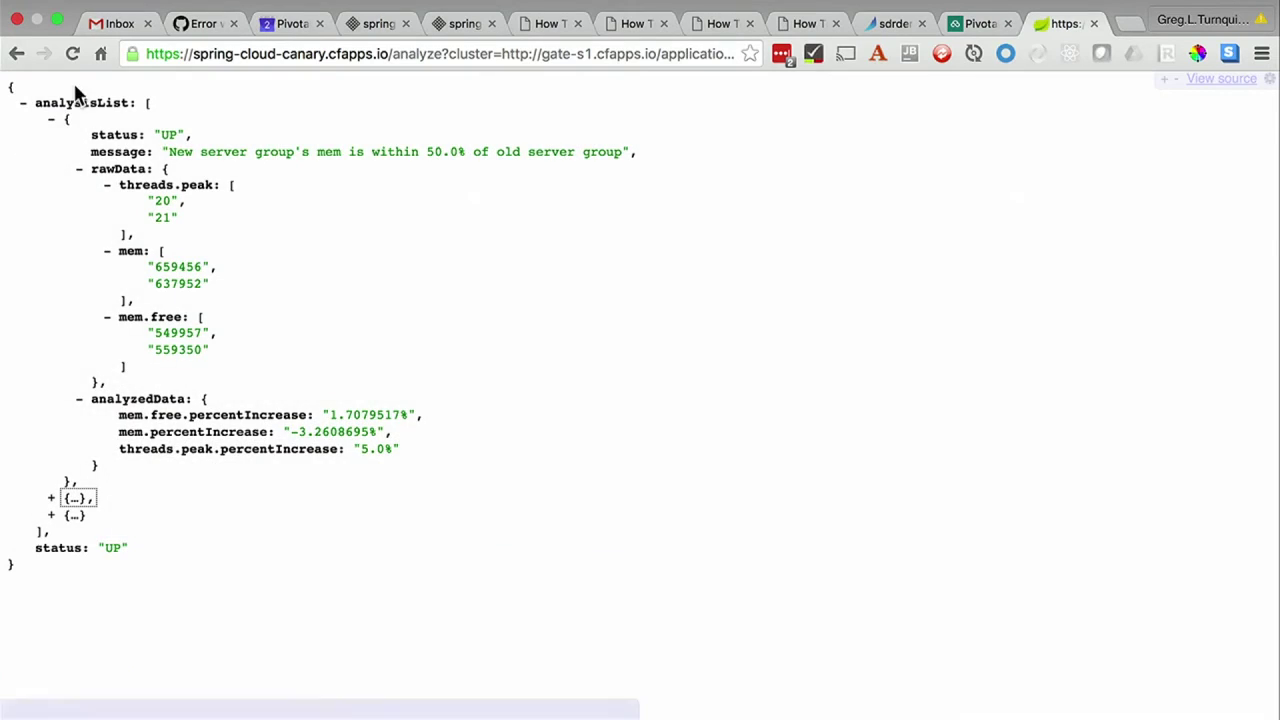
{"action": "left_click", "coordinate": [51, 119]}
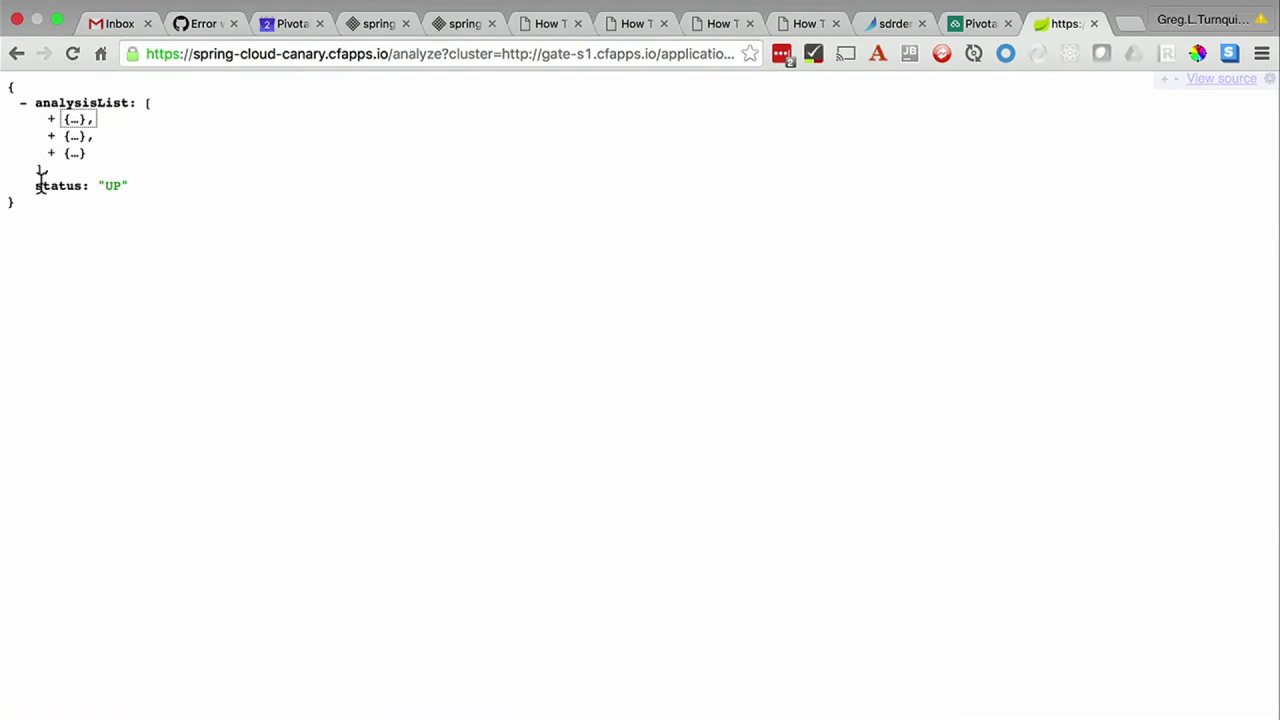
{"action": "left_click_drag", "start_coordinate": [34, 189], "coordinate": [184, 198]}
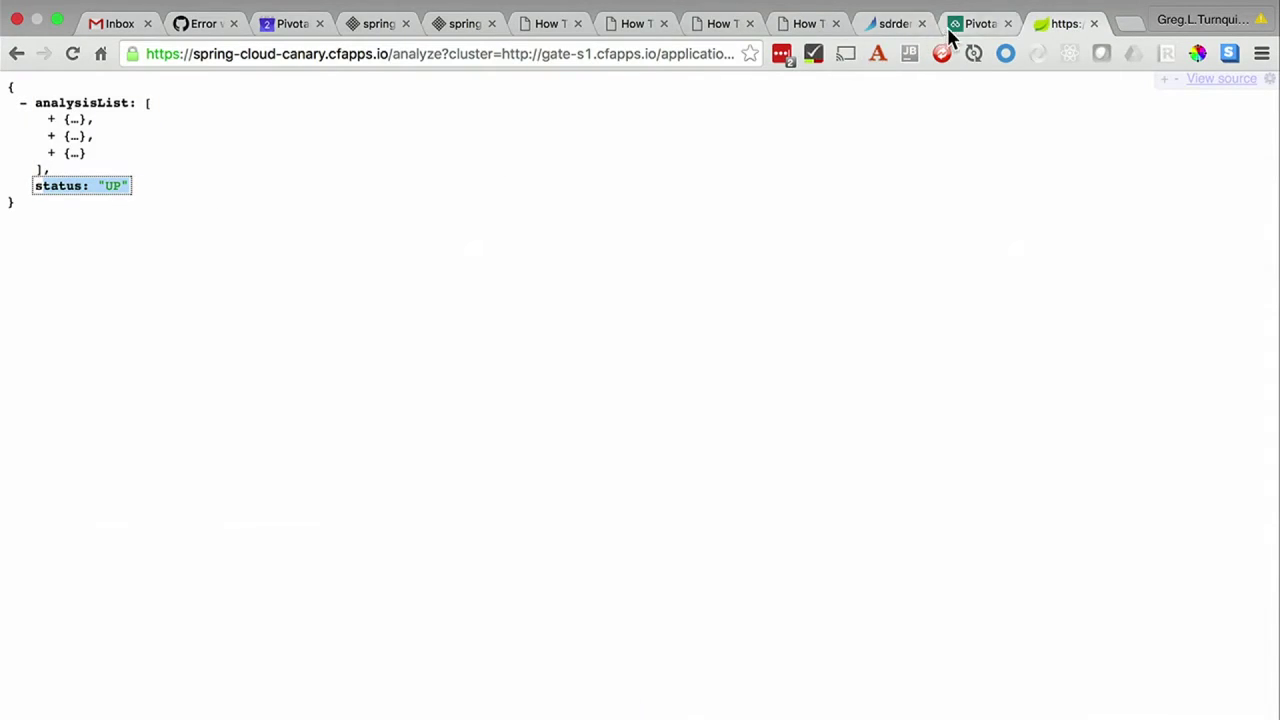
- Return to sdrdemo in Spinnaker, approve the canary test's Manual Judgment with Continue, and display its Check Preconditions stage
{"action": "left_click", "coordinate": [886, 23]}
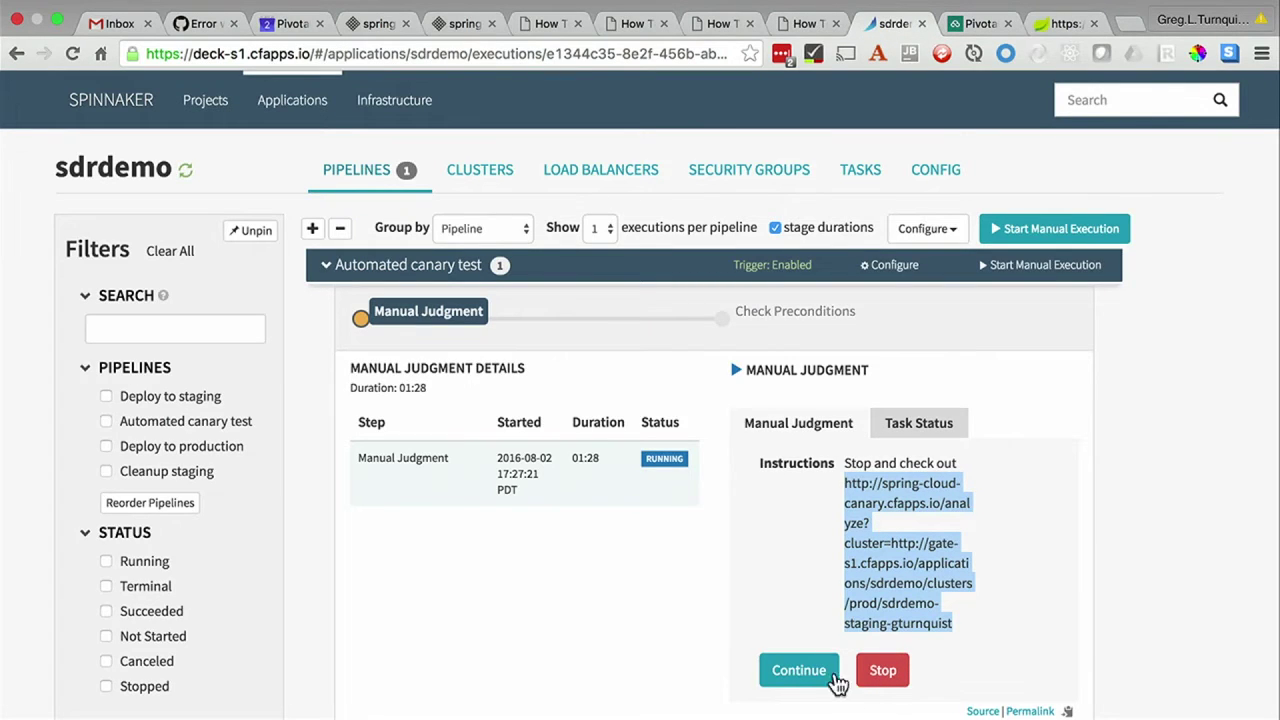
{"action": "left_click", "coordinate": [800, 672]}
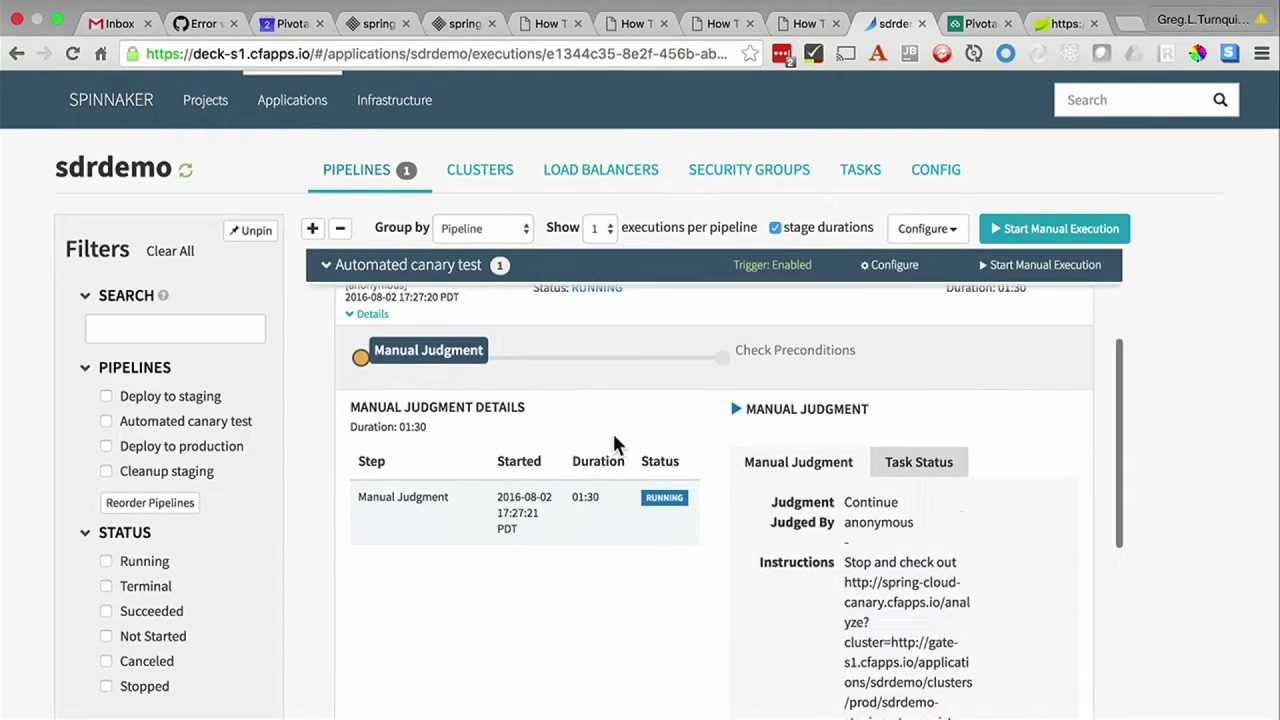
{"action": "left_click", "coordinate": [766, 349]}
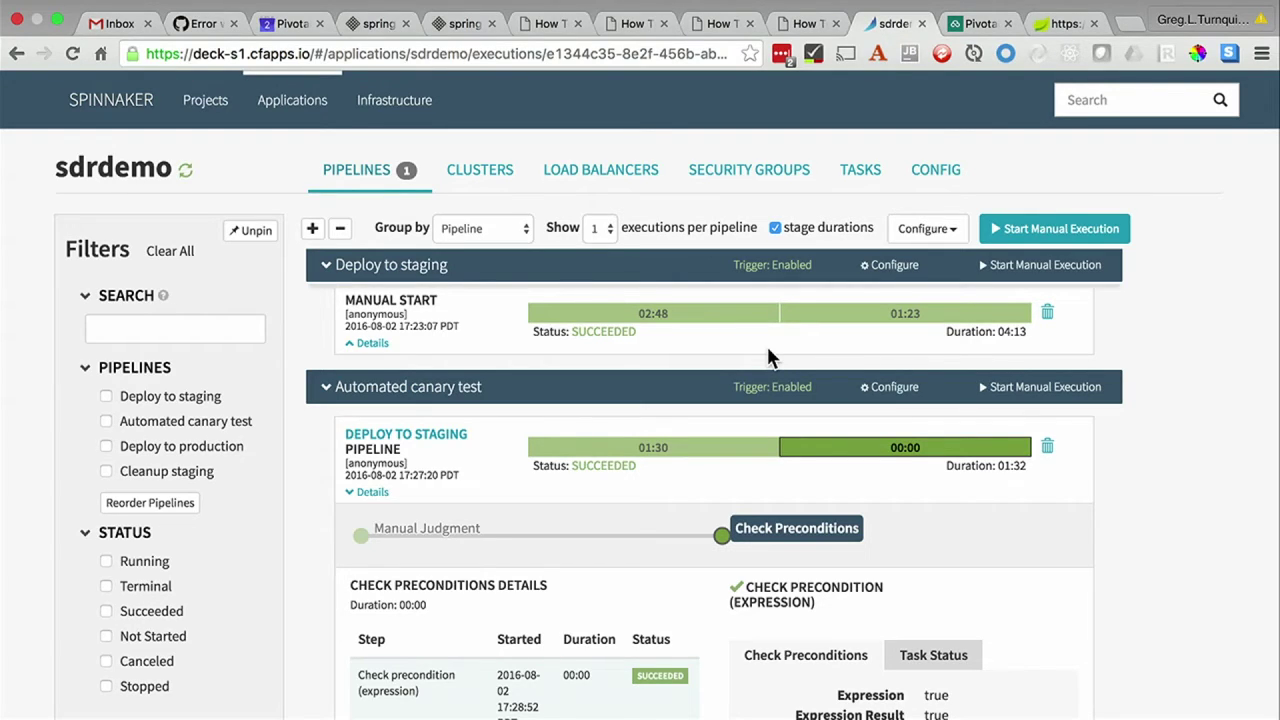
- Collapse the Automated canary test execution and show the Find staging's copy stage details of the running Deploy to production pipeline
{"action": "scroll", "coordinate": [651, 357], "scroll_direction": "down", "scroll_amount": 1}
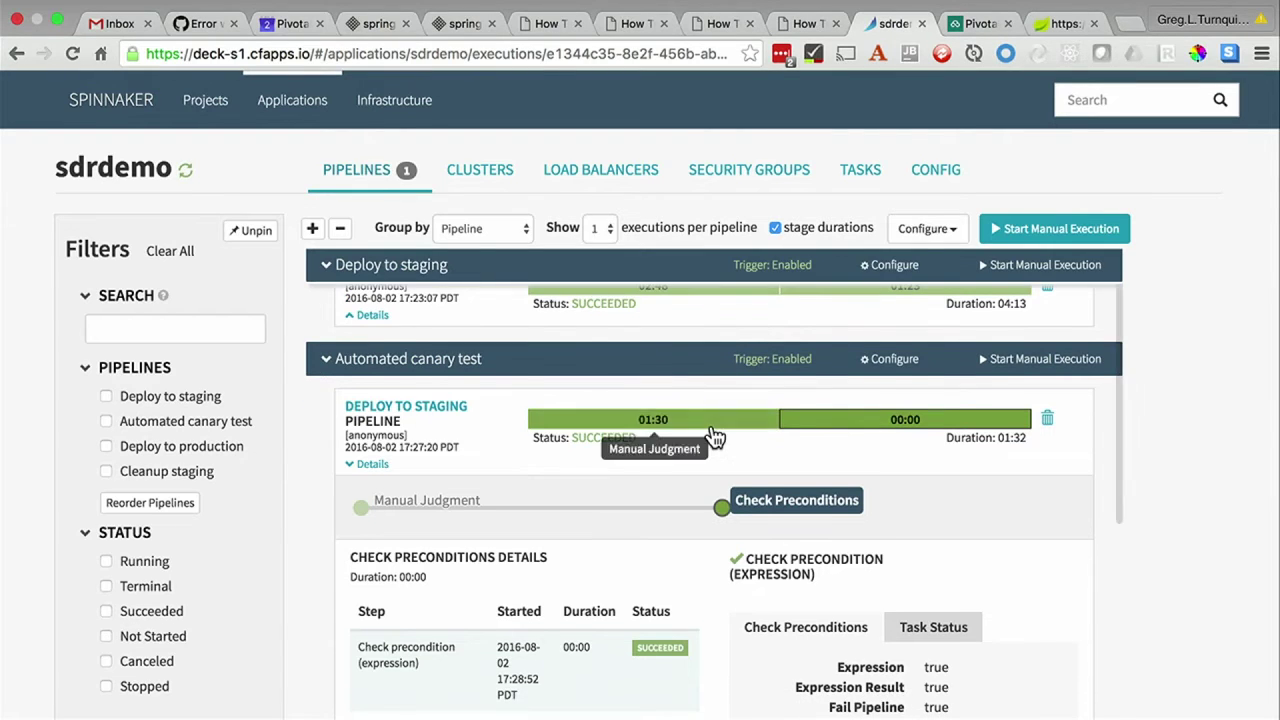
{"action": "left_click", "coordinate": [834, 425]}
{"action": "scroll", "coordinate": [745, 435], "scroll_direction": "down", "scroll_amount": 2}
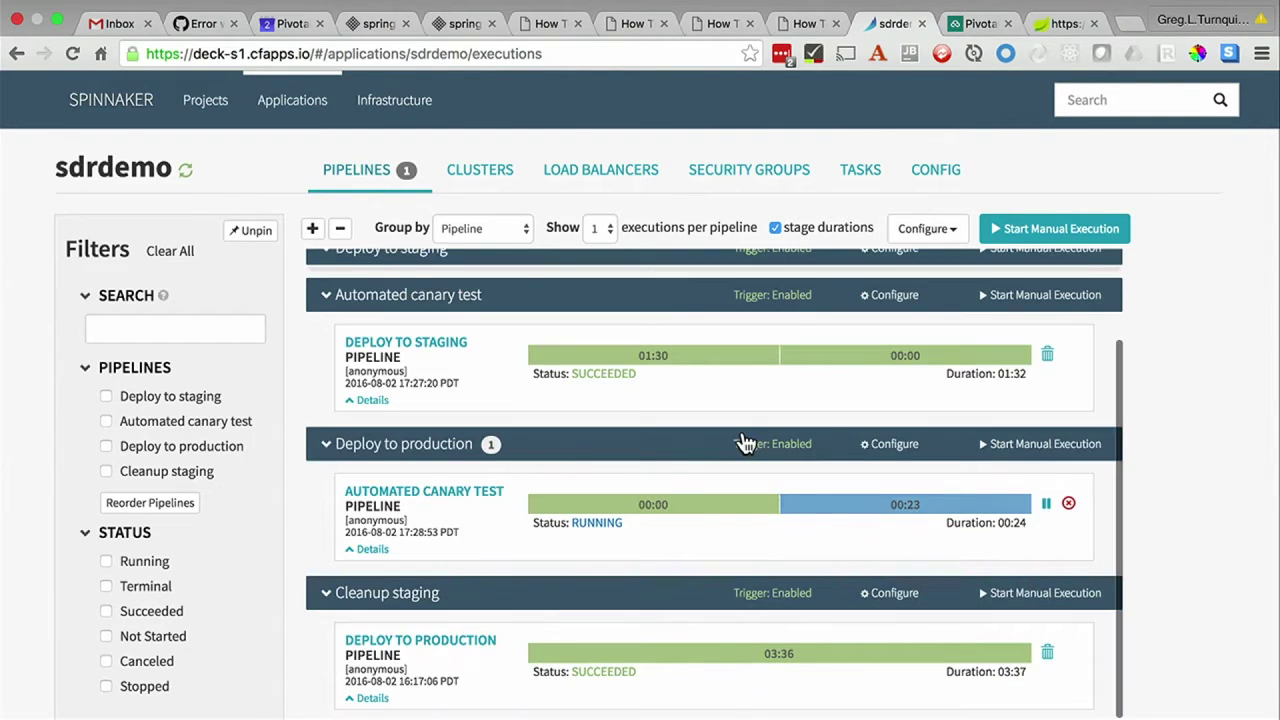
{"action": "left_click", "coordinate": [630, 508]}
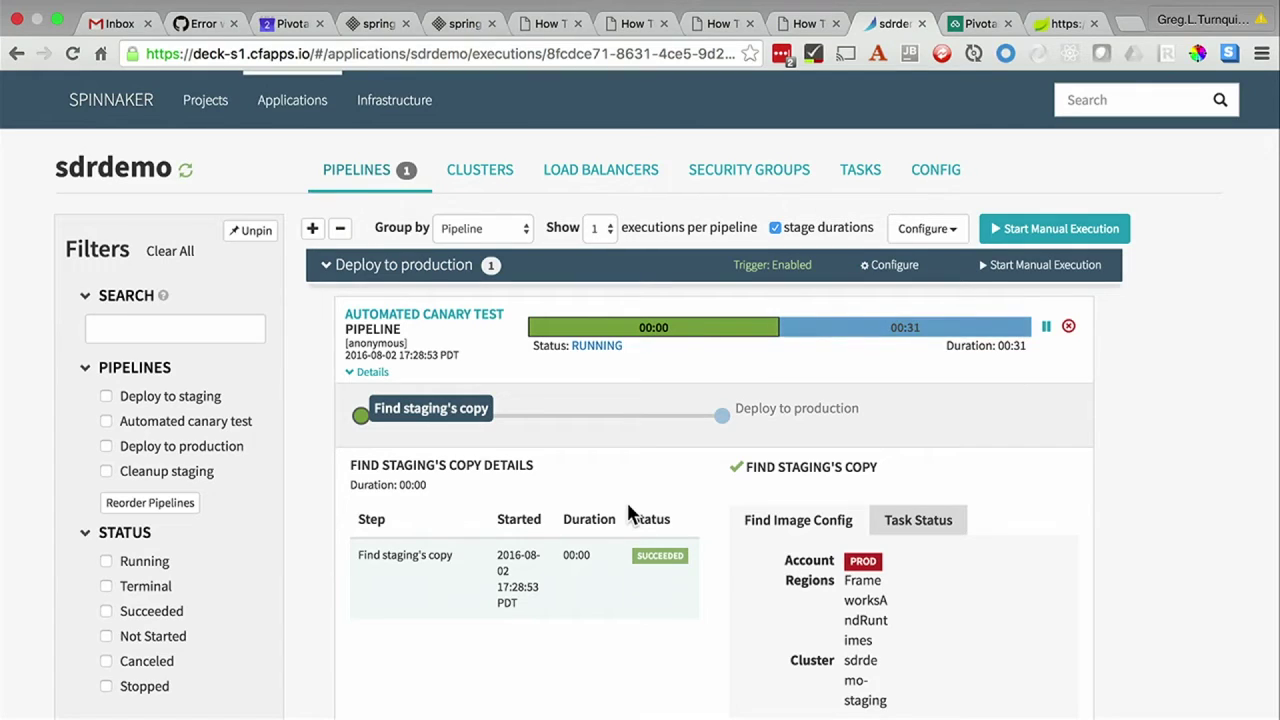
{"action": "scroll", "coordinate": [627, 502], "scroll_direction": "up", "scroll_amount": 2}
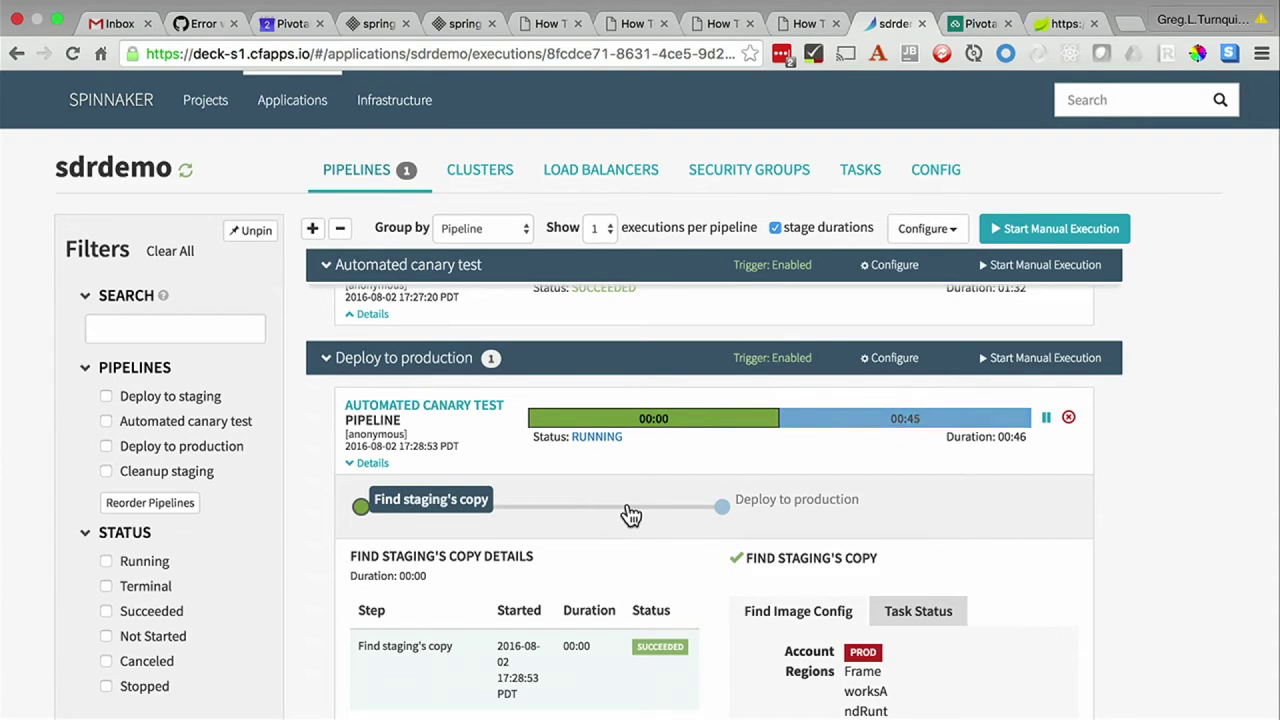
- Open the Deploy to production pipeline's configuration and review the Find staging's copy stage, keeping its Server Group Selection at Newest
{"action": "left_click", "coordinate": [886, 358]}
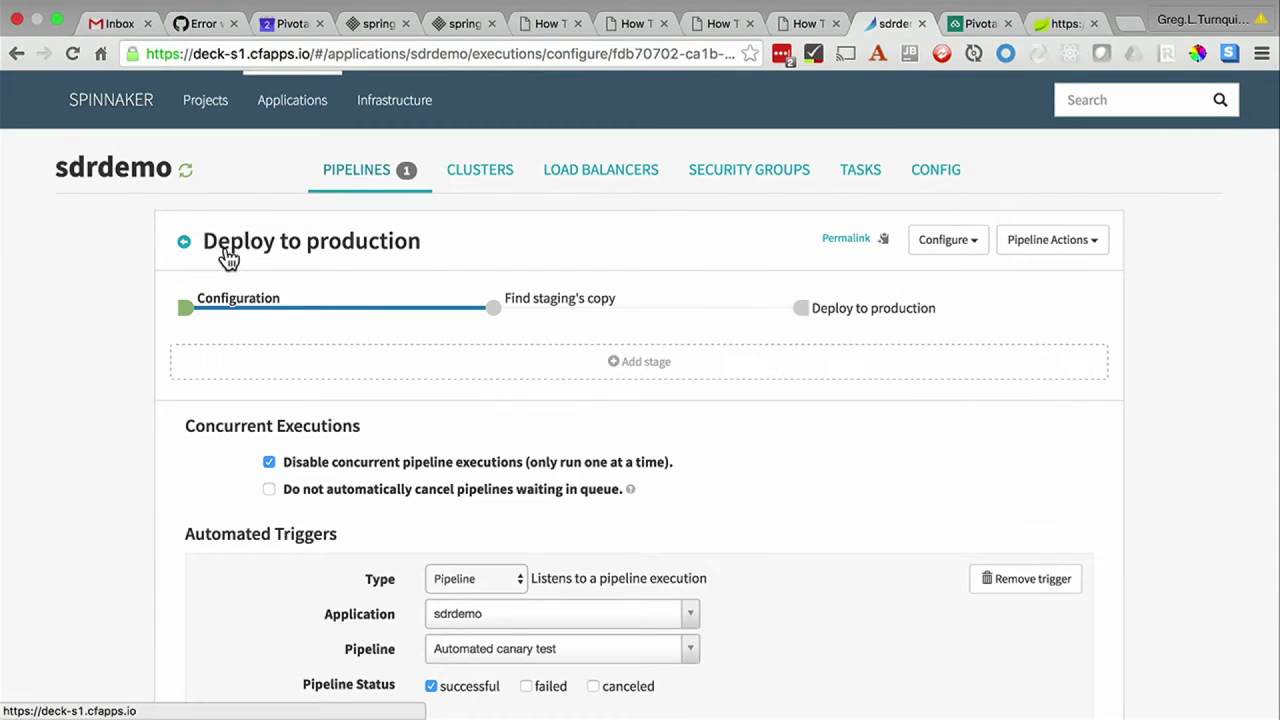
{"action": "left_click", "coordinate": [556, 311]}
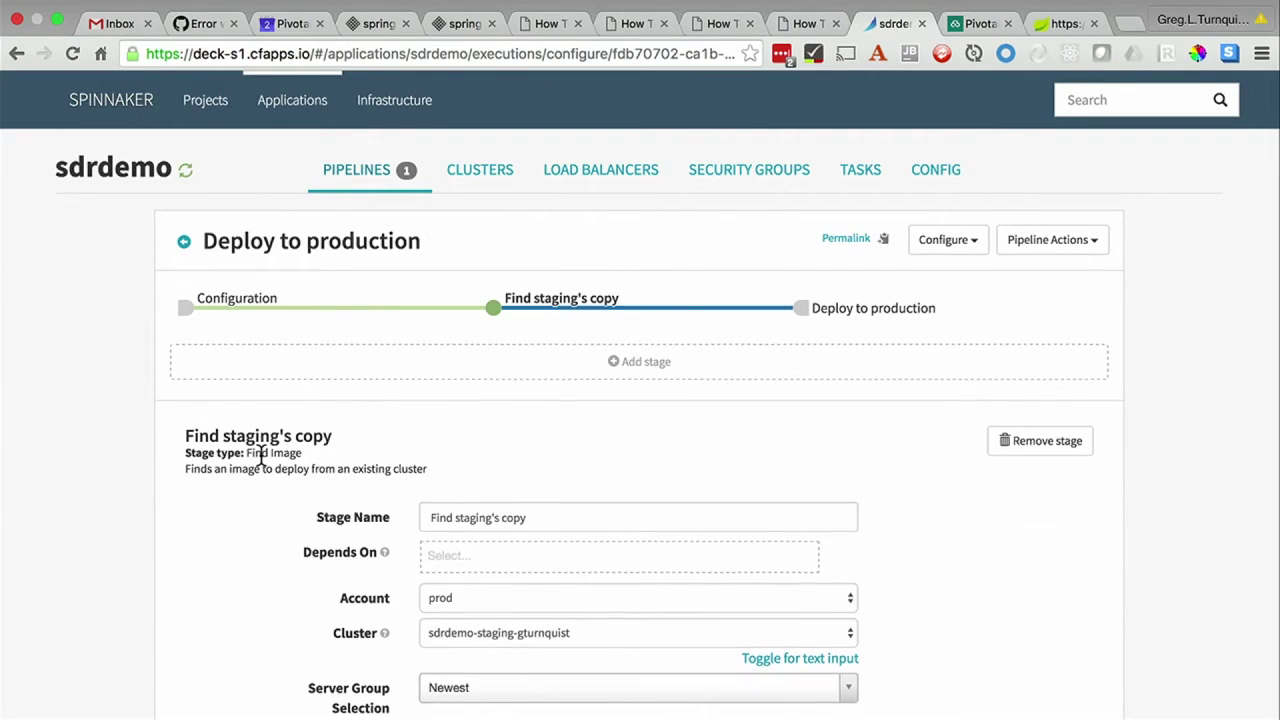
{"action": "scroll", "coordinate": [261, 455], "scroll_direction": "down", "scroll_amount": 3}
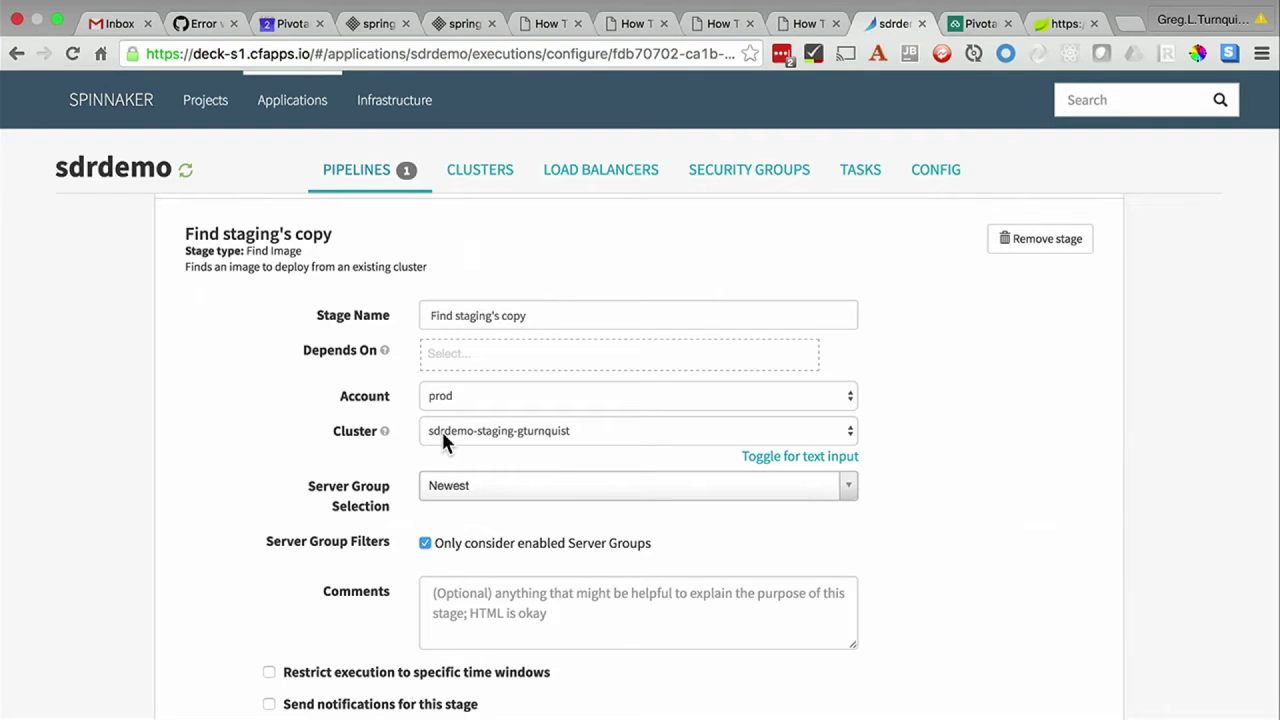
{"action": "left_click", "coordinate": [450, 487]}
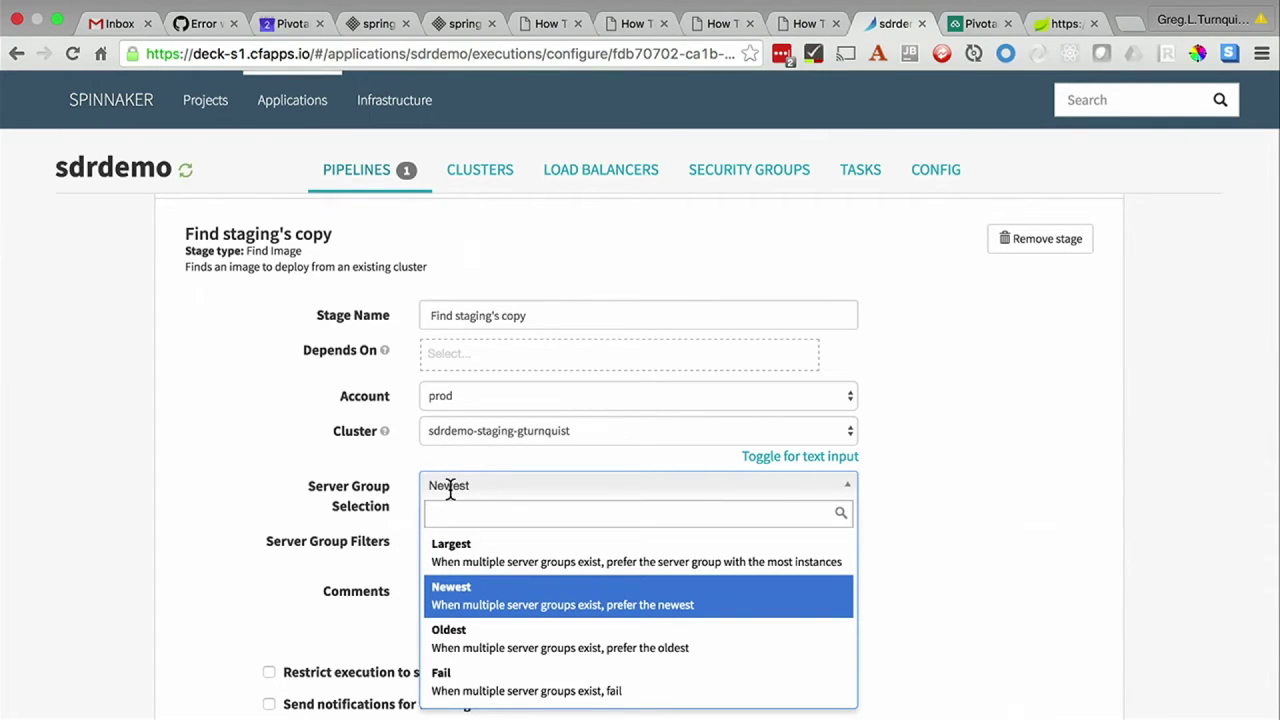
{"action": "left_click", "coordinate": [478, 597]}
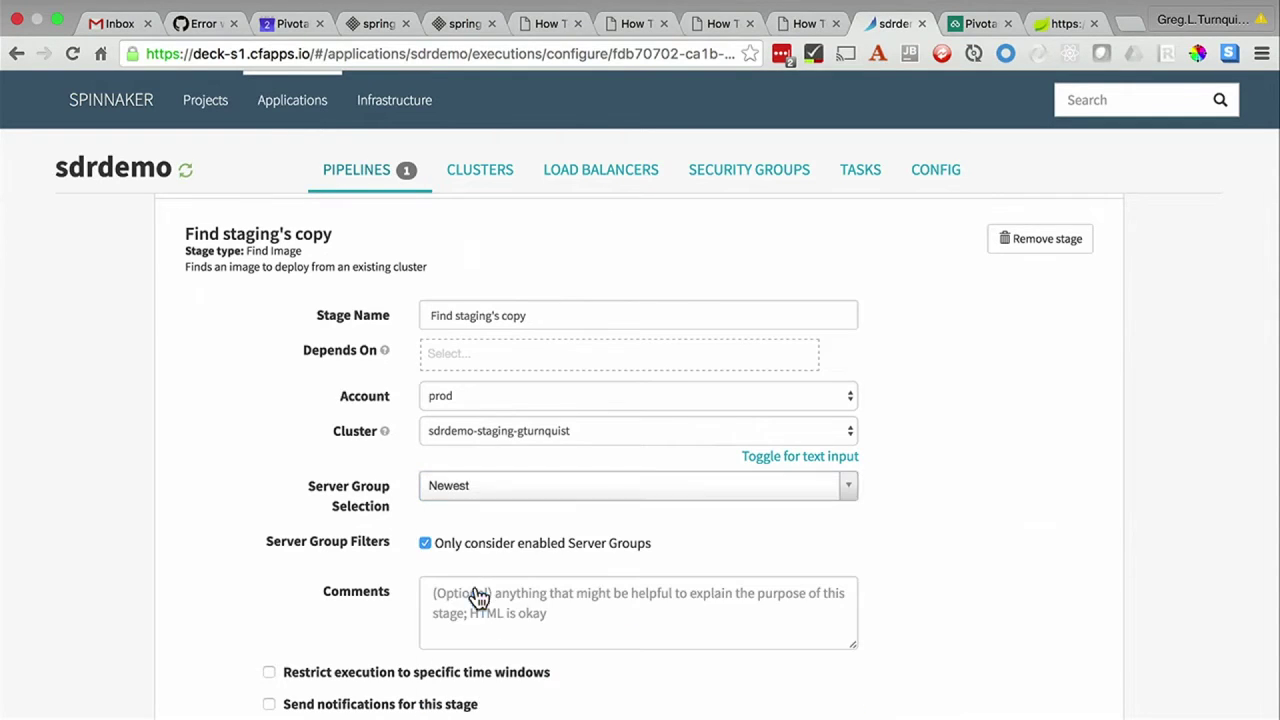
{"action": "scroll", "coordinate": [482, 572], "scroll_direction": "down", "scroll_amount": 3}
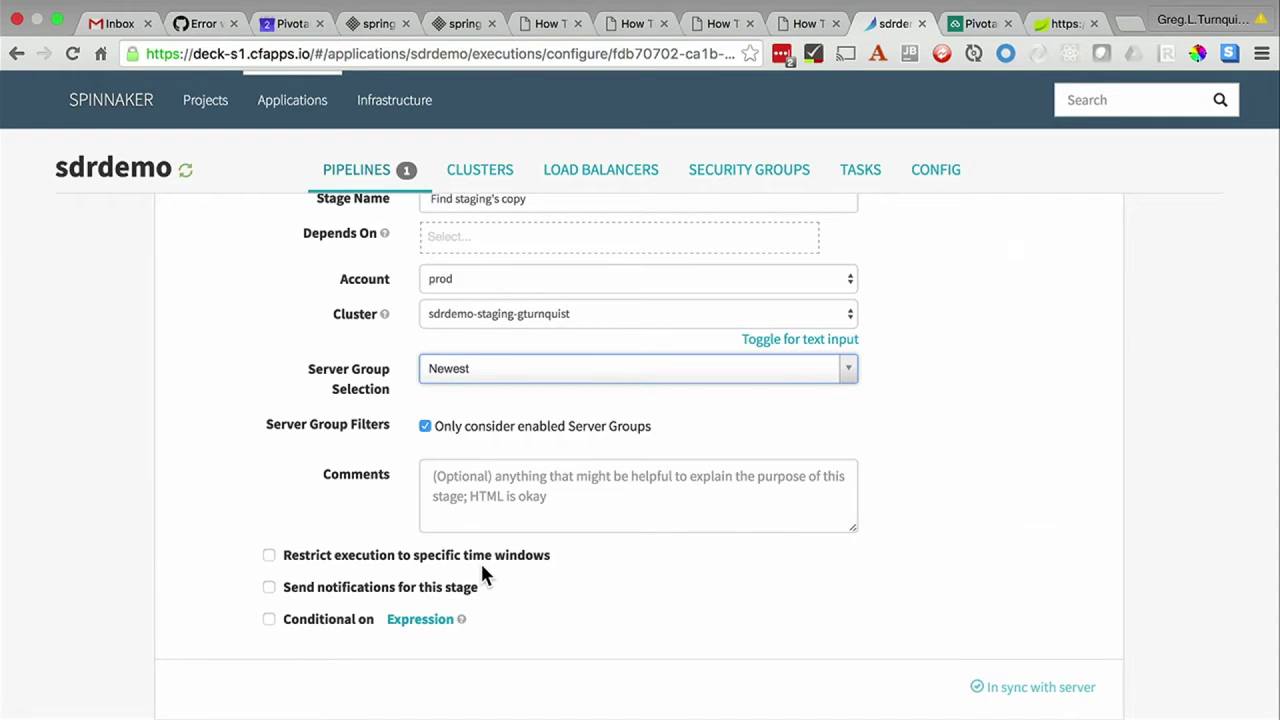
{"action": "scroll", "coordinate": [480, 561], "scroll_direction": "up", "scroll_amount": 10}
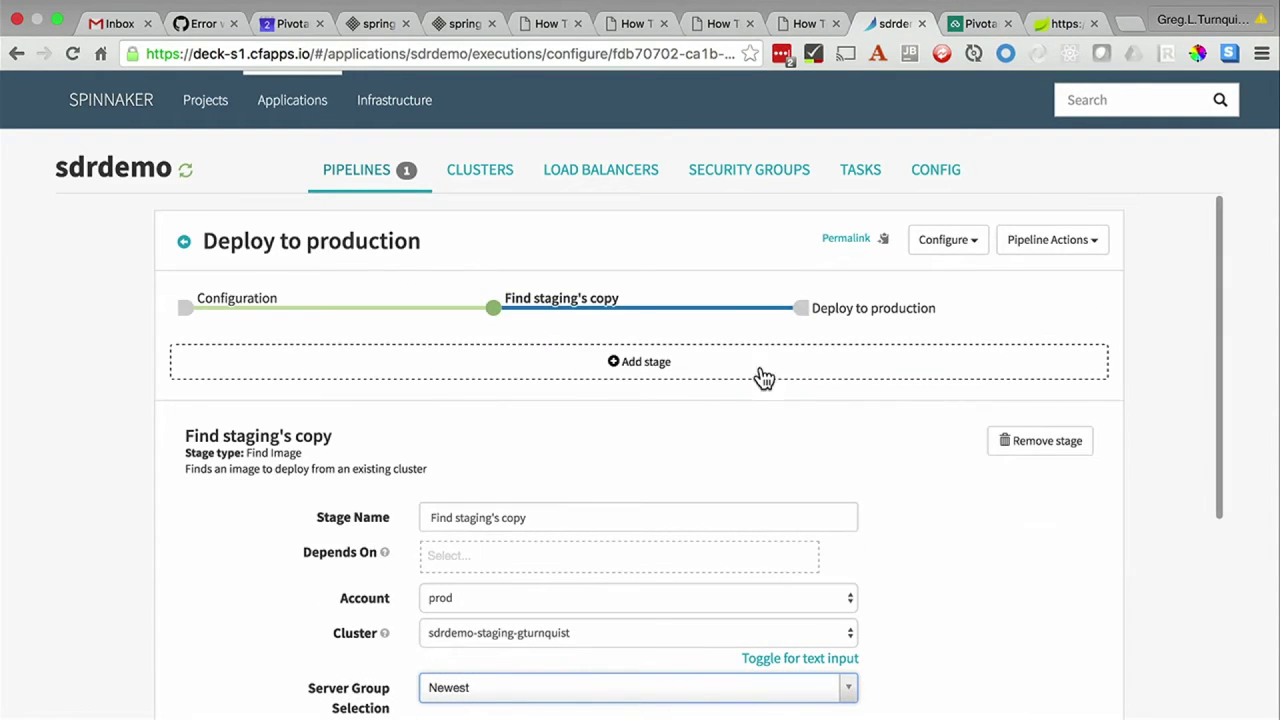
- Review the Deploy to production stage's server group configuration, including the Red/Black strategy and maximum server groups, and close it without changes
{"action": "left_click", "coordinate": [851, 318]}
{"action": "scroll", "coordinate": [710, 407], "scroll_direction": "down", "scroll_amount": 3}
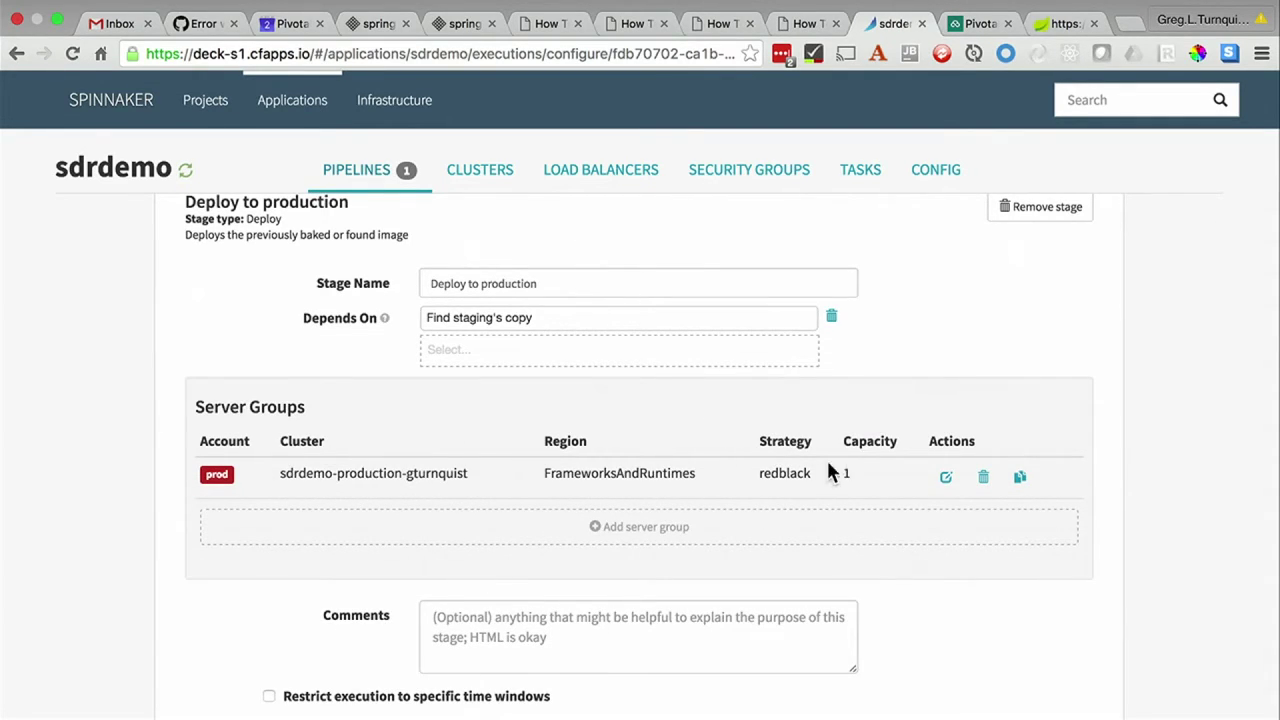
{"action": "left_click", "coordinate": [945, 477]}
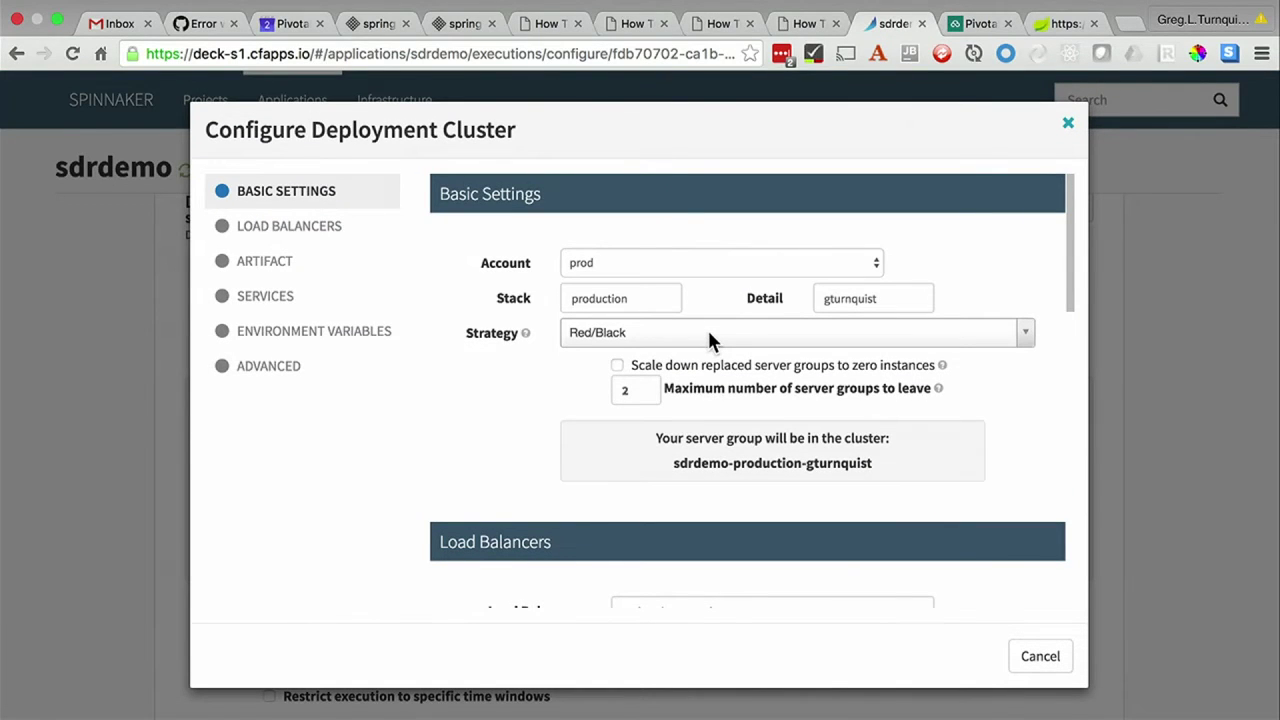
{"action": "left_click_drag", "start_coordinate": [631, 391], "coordinate": [610, 390]}
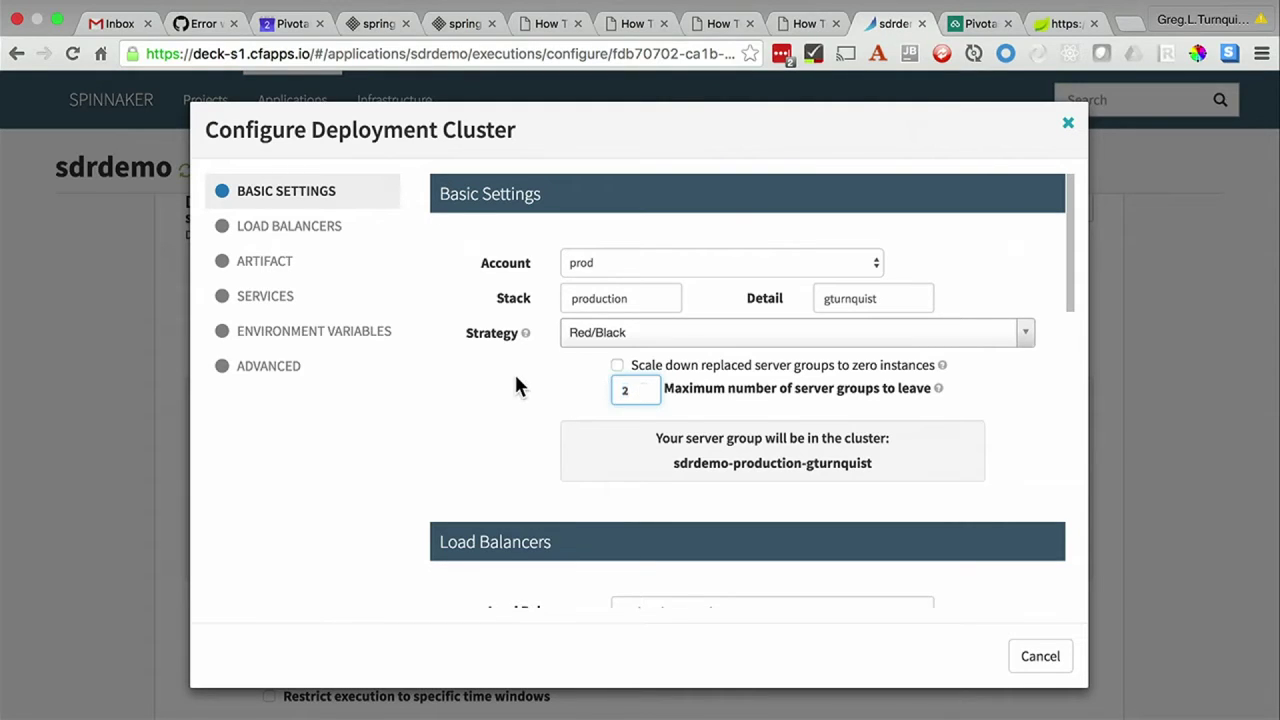
{"action": "scroll", "coordinate": [516, 384], "scroll_direction": "down", "scroll_amount": 6}
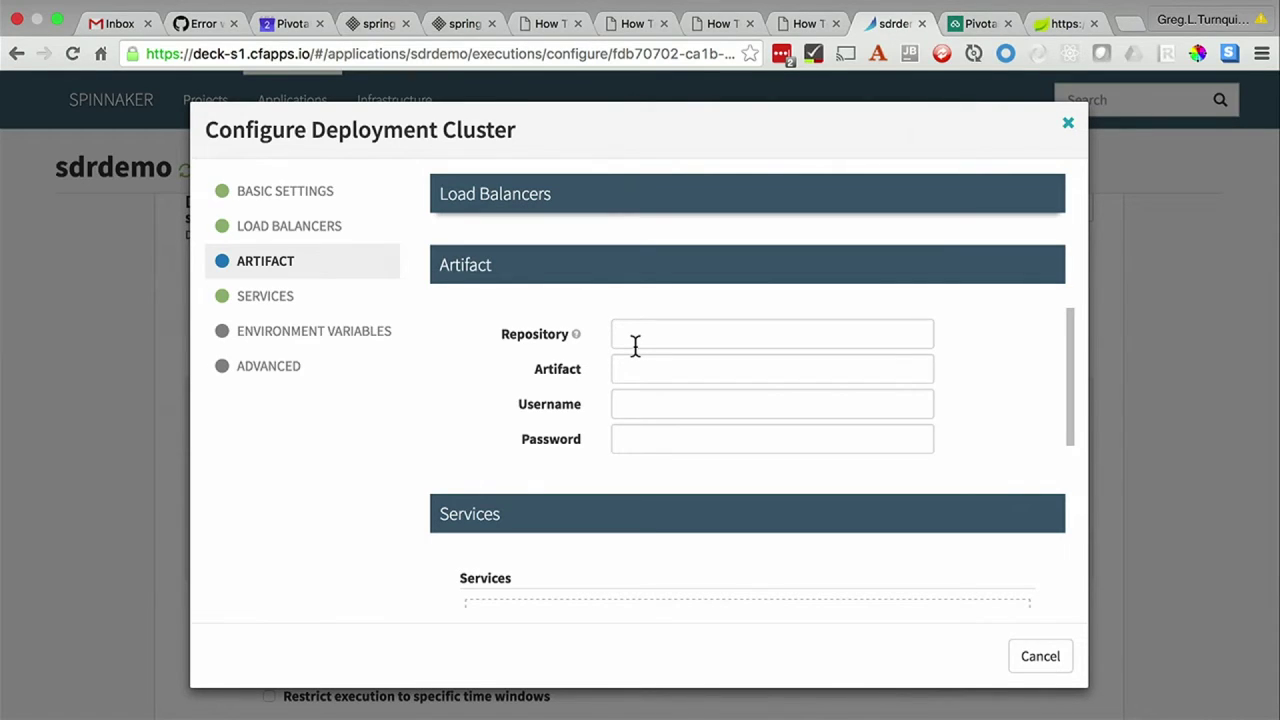
{"action": "scroll", "coordinate": [640, 355], "scroll_direction": "down", "scroll_amount": 8}
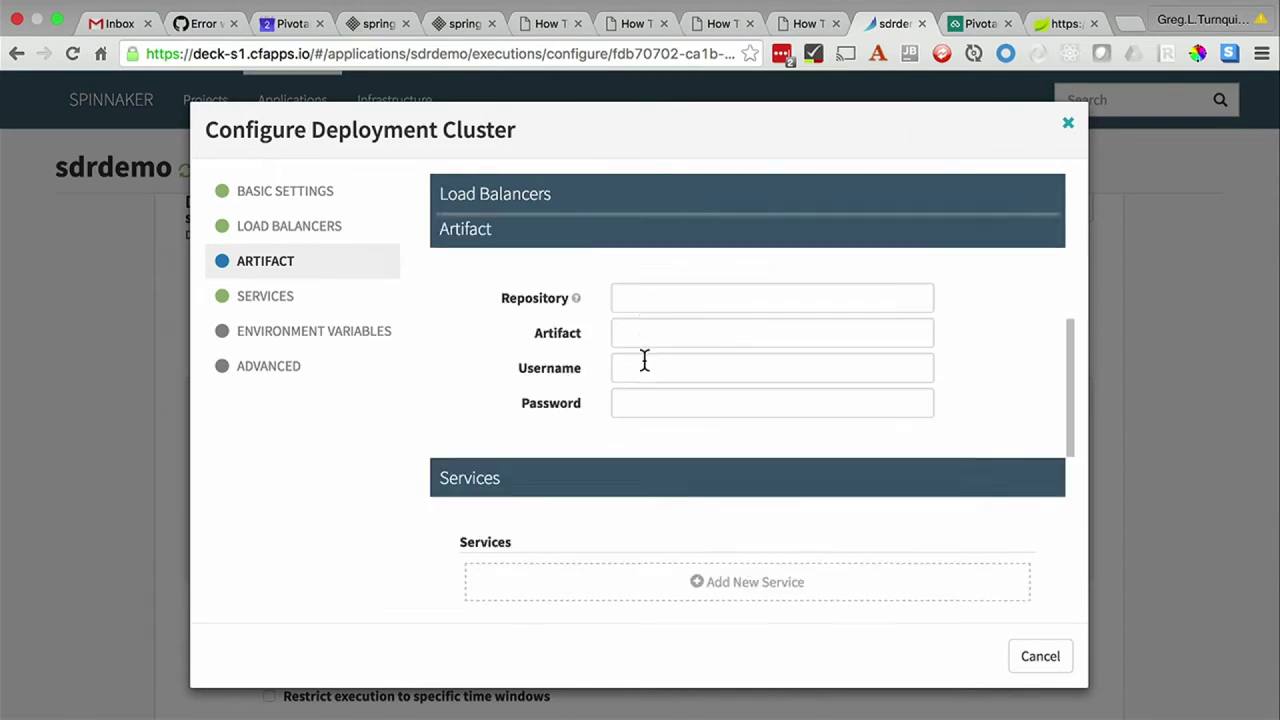
{"action": "left_click", "coordinate": [952, 656]}
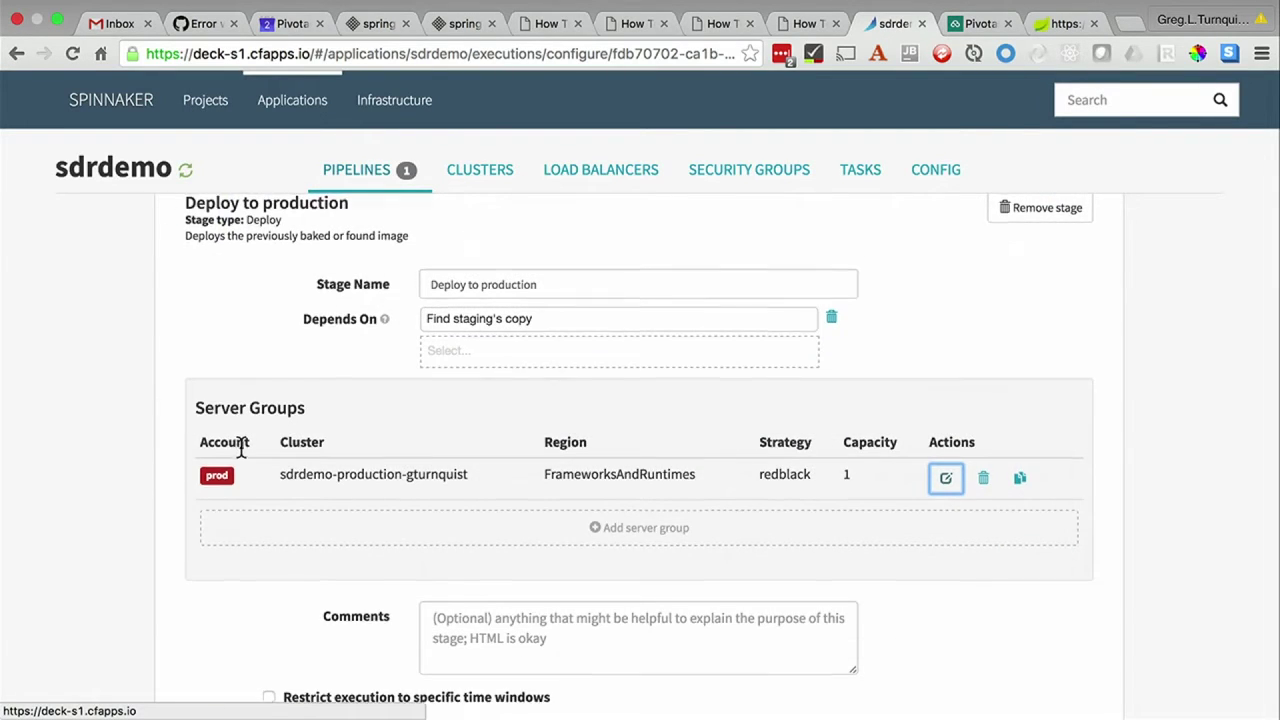
- Look over the rest of the Deploy to production stage settings and return to the sdrdemo pipeline executions list
{"action": "scroll", "coordinate": [243, 443], "scroll_direction": "up", "scroll_amount": 2}
{"action": "scroll", "coordinate": [617, 486], "scroll_direction": "down", "scroll_amount": 5}
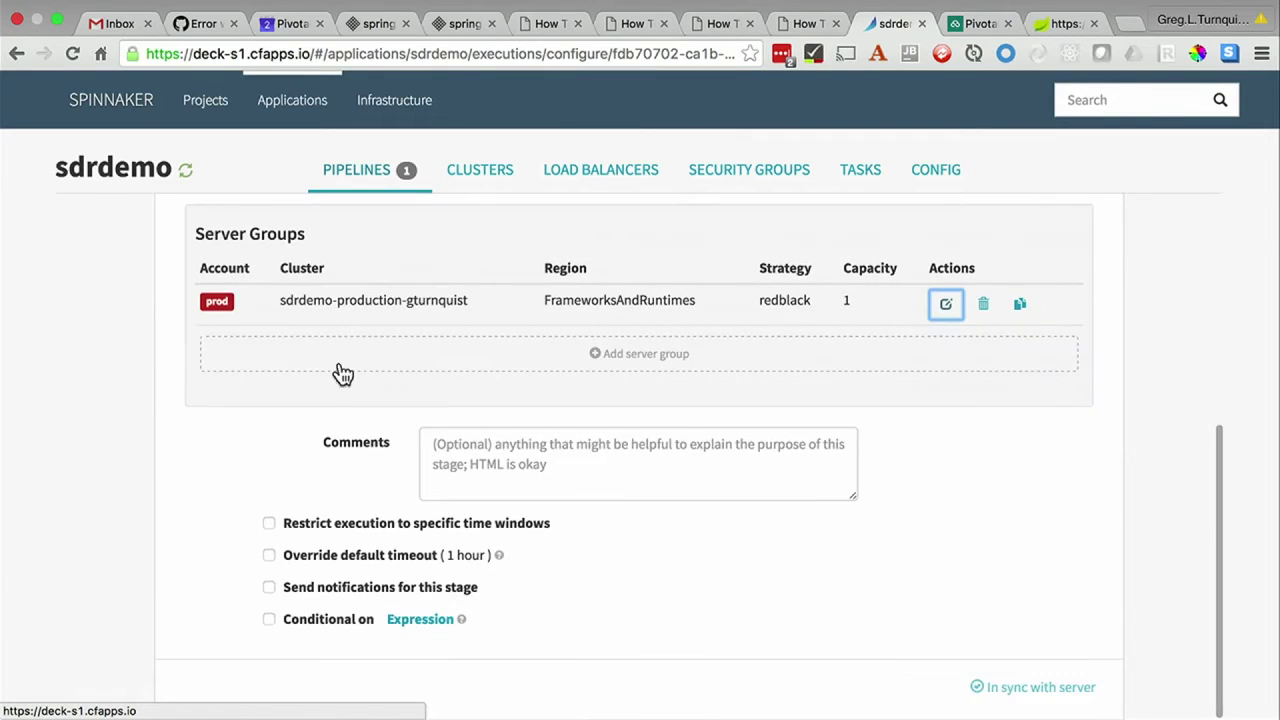
{"action": "scroll", "coordinate": [294, 366], "scroll_direction": "up", "scroll_amount": 5}
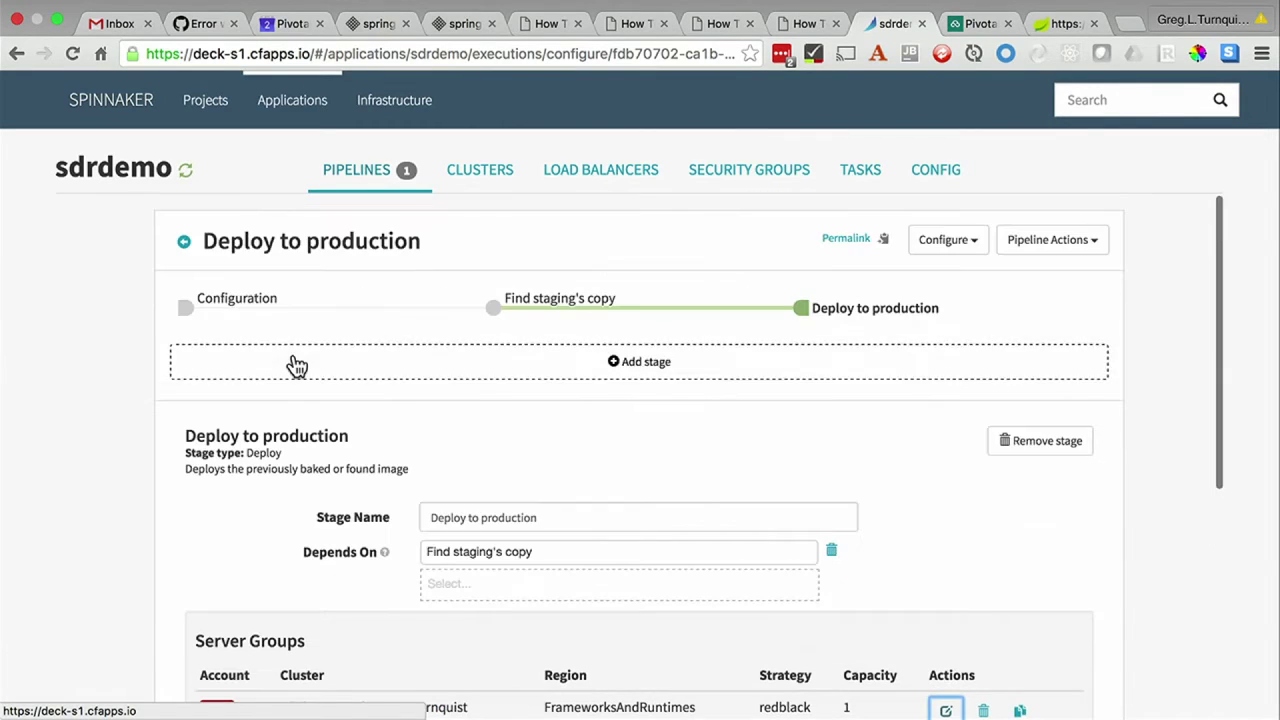
{"action": "left_click", "coordinate": [184, 245]}
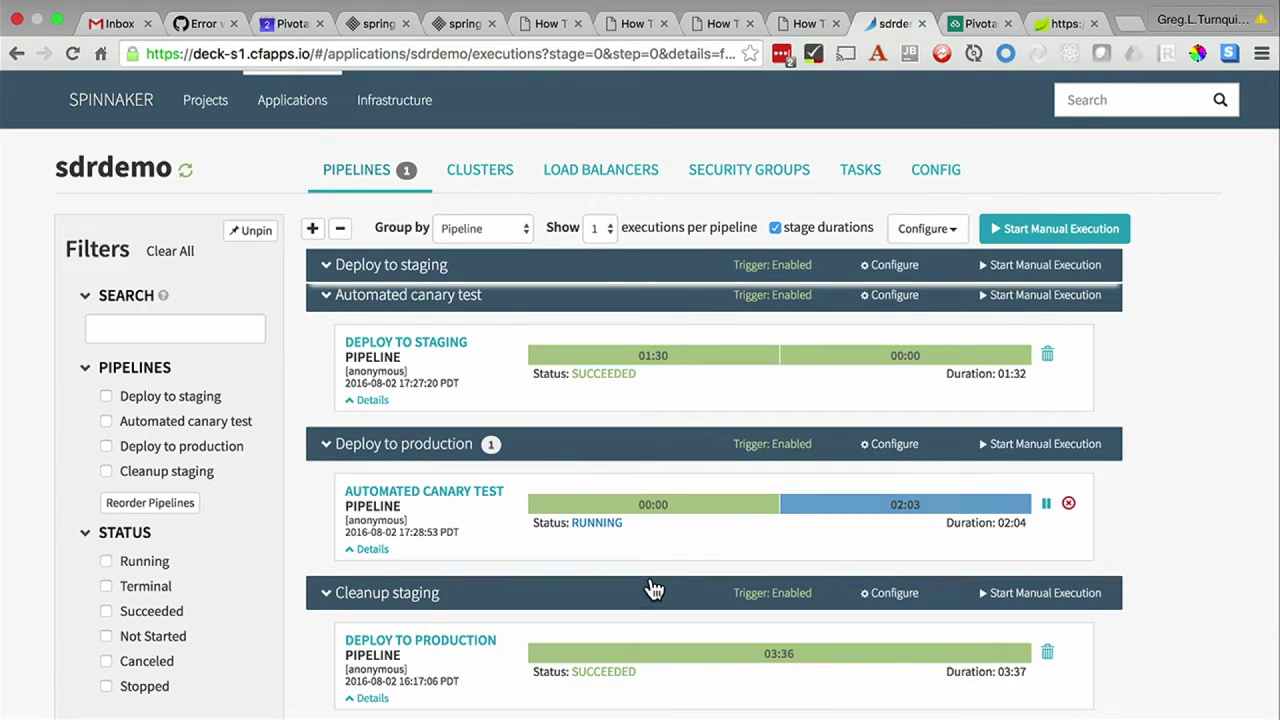
- Reopen the Find staging's copy stage of the running Deploy to production pipeline and highlight its Results section with the image ID
{"action": "left_click", "coordinate": [680, 503]}
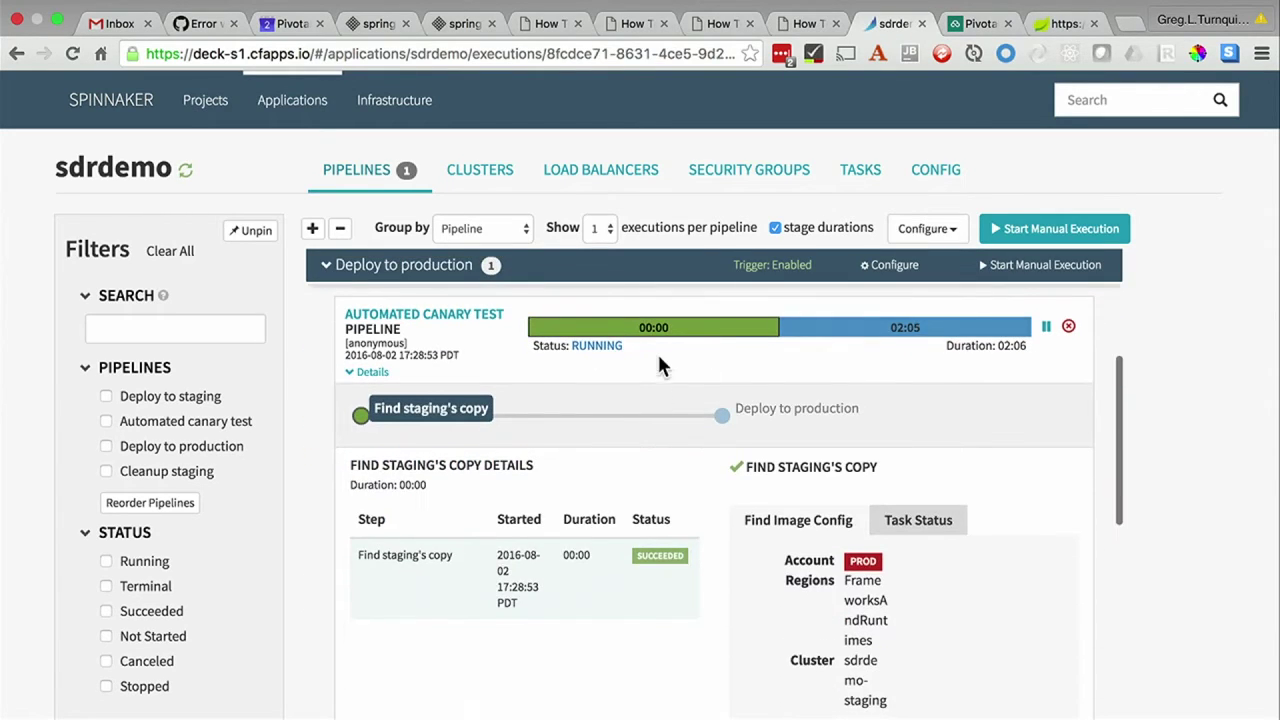
{"action": "left_click", "coordinate": [658, 325]}
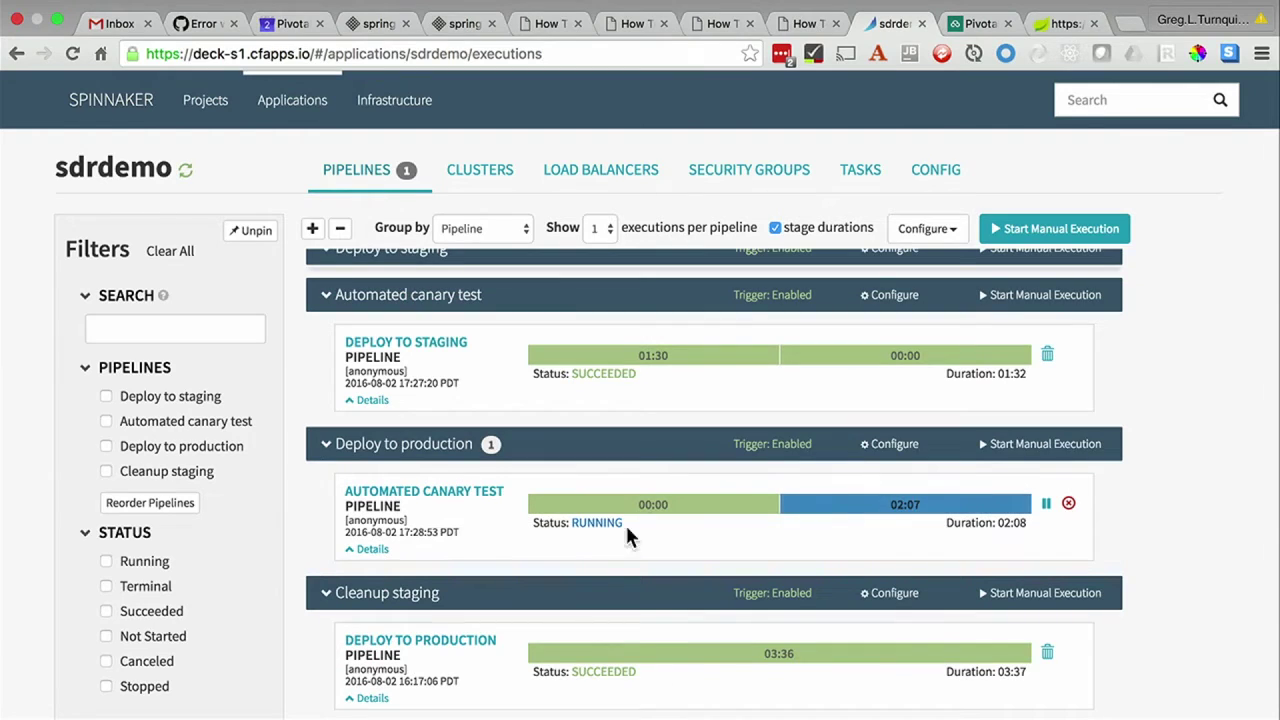
{"action": "left_click", "coordinate": [646, 504]}
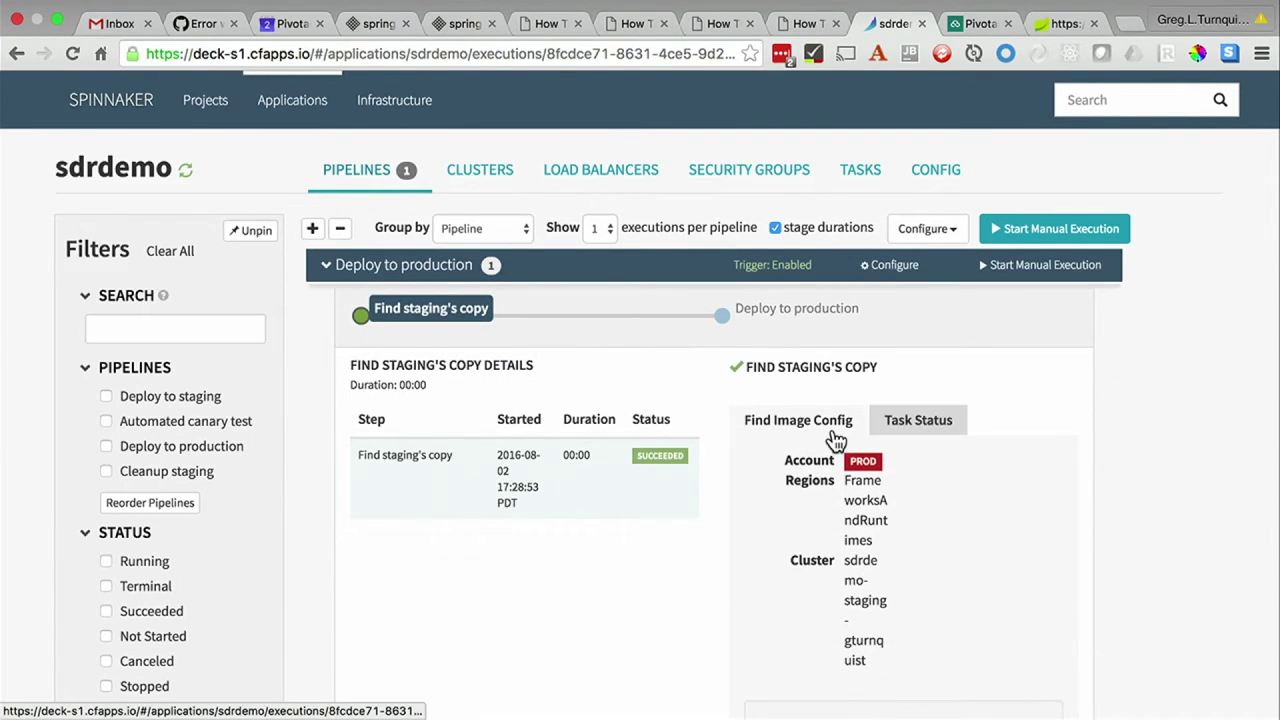
{"action": "scroll", "coordinate": [836, 440], "scroll_direction": "down", "scroll_amount": 5}
{"action": "left_click_drag", "start_coordinate": [742, 345], "coordinate": [1008, 490]}
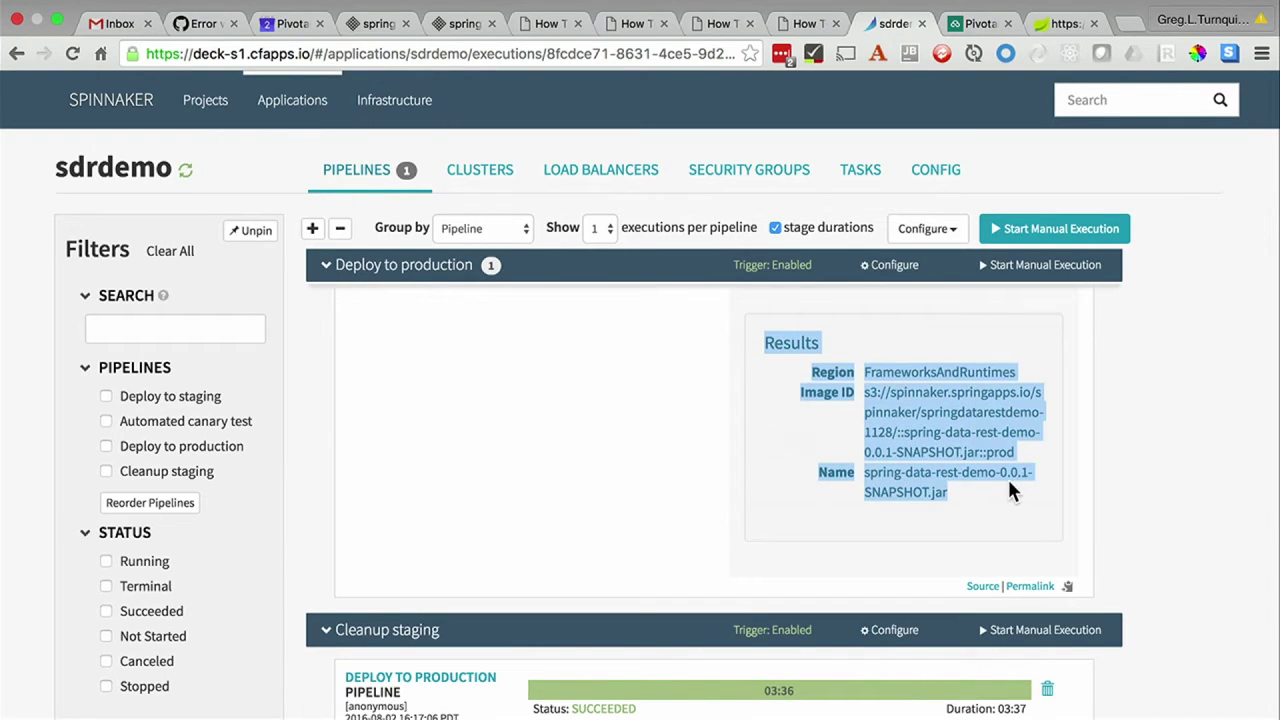
{"action": "left_click", "coordinate": [1007, 476]}
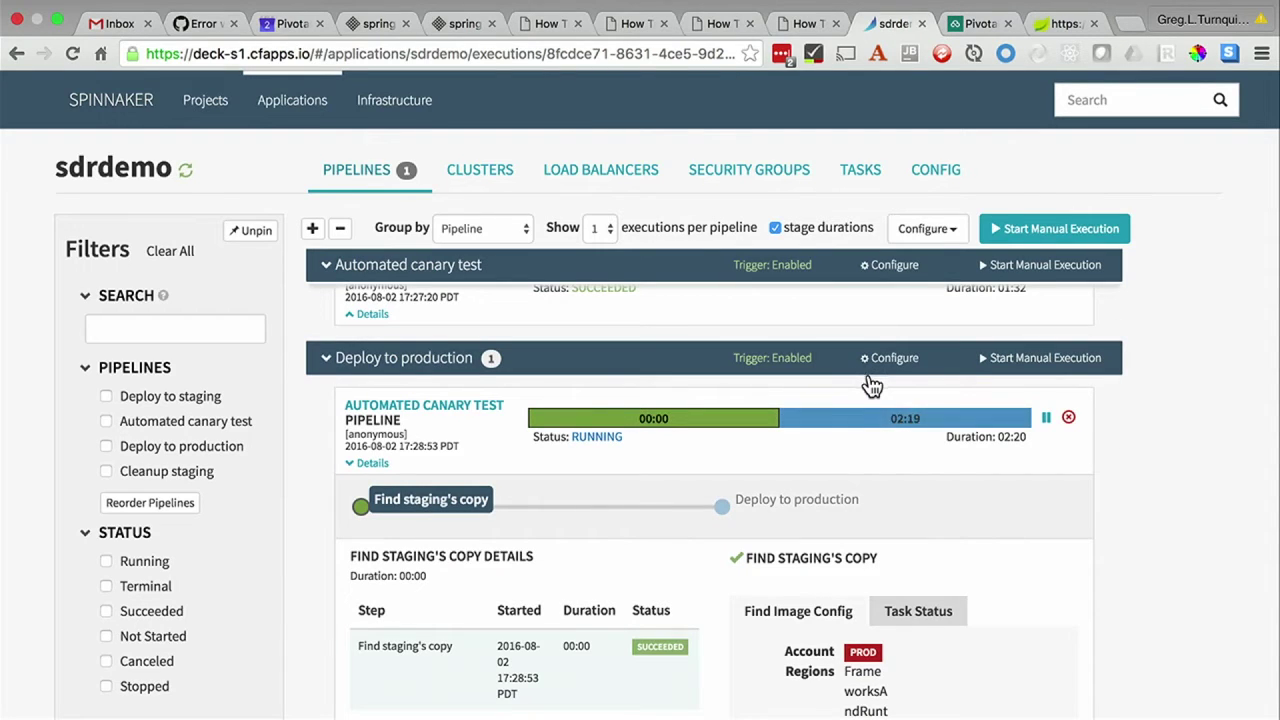
{"action": "scroll", "coordinate": [886, 520], "scroll_direction": "down", "scroll_amount": 7}
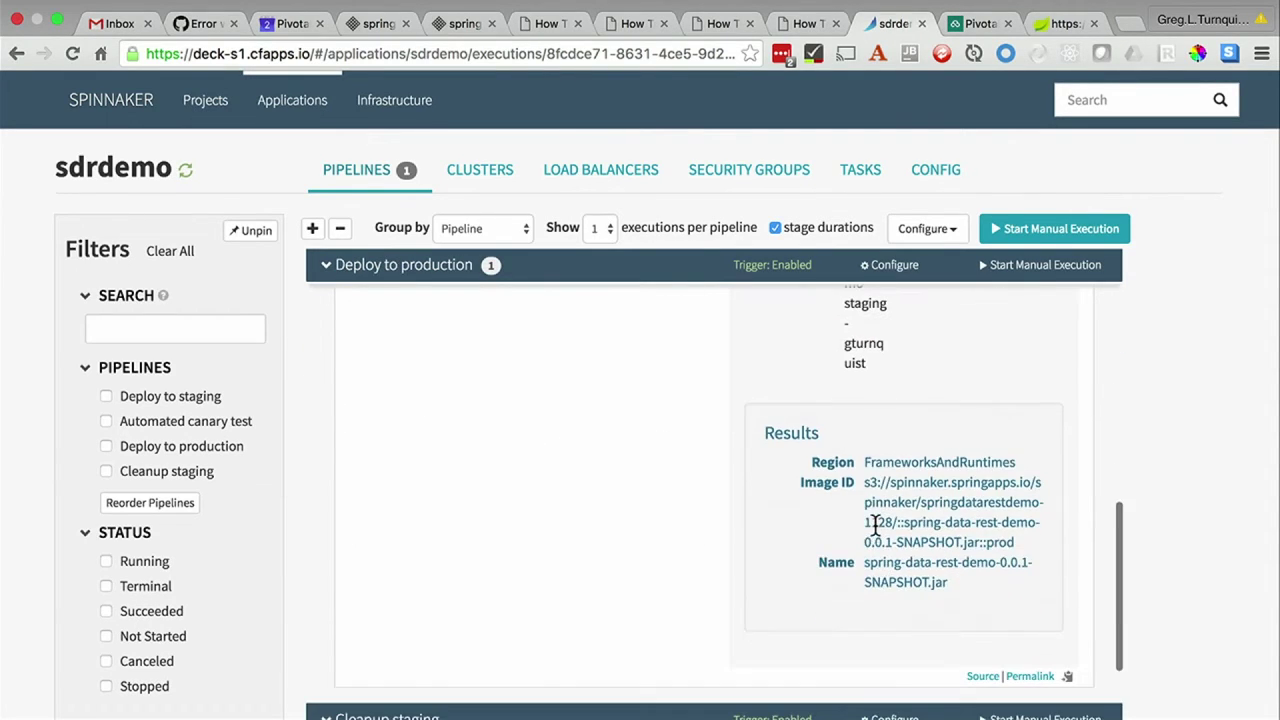
- Highlight the image ID in the Find staging's copy results, look over the stage details again, and collapse them
{"action": "left_click_drag", "start_coordinate": [866, 483], "coordinate": [1024, 541]}
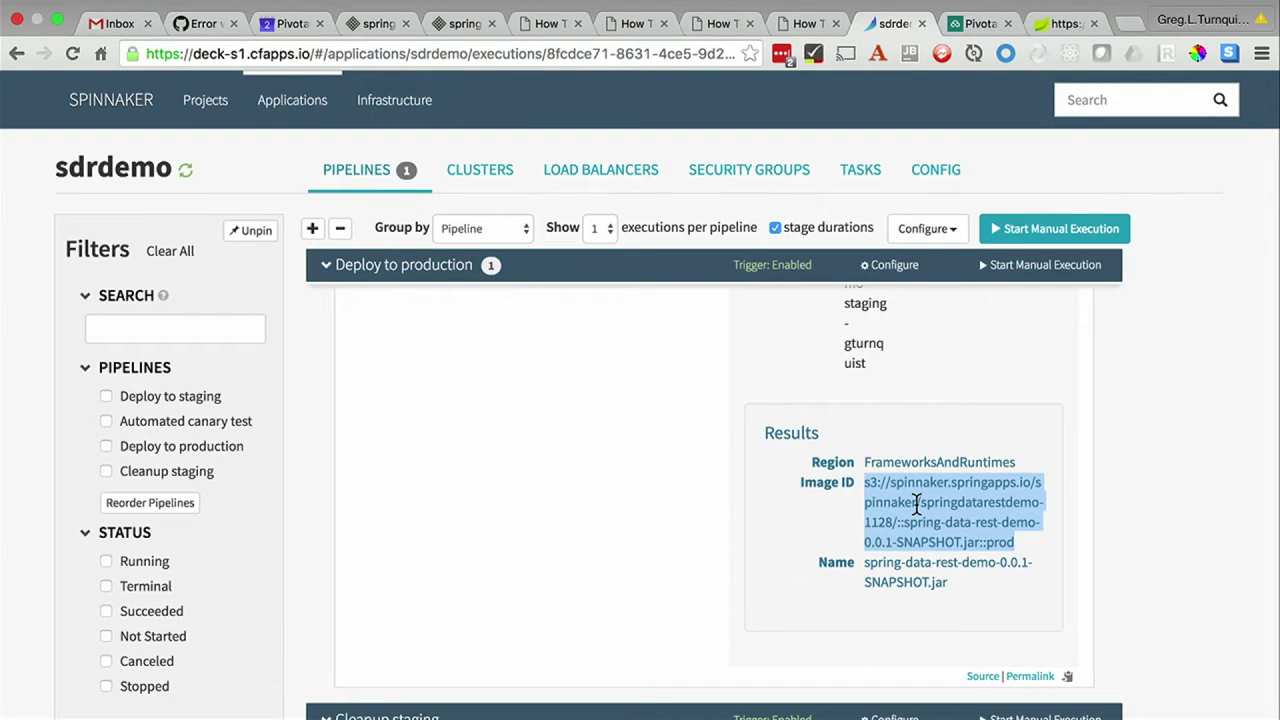
{"action": "scroll", "coordinate": [916, 505], "scroll_direction": "down", "scroll_amount": 1}
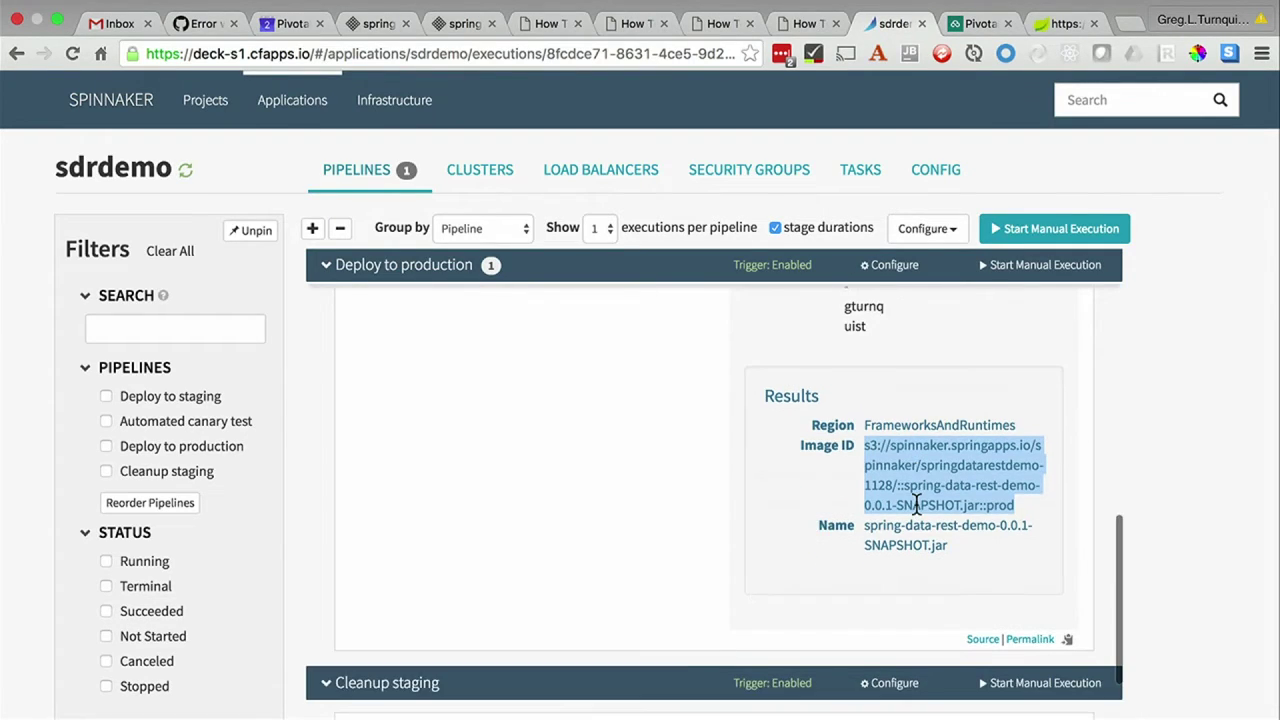
{"action": "scroll", "coordinate": [916, 505], "scroll_direction": "down", "scroll_amount": 1}
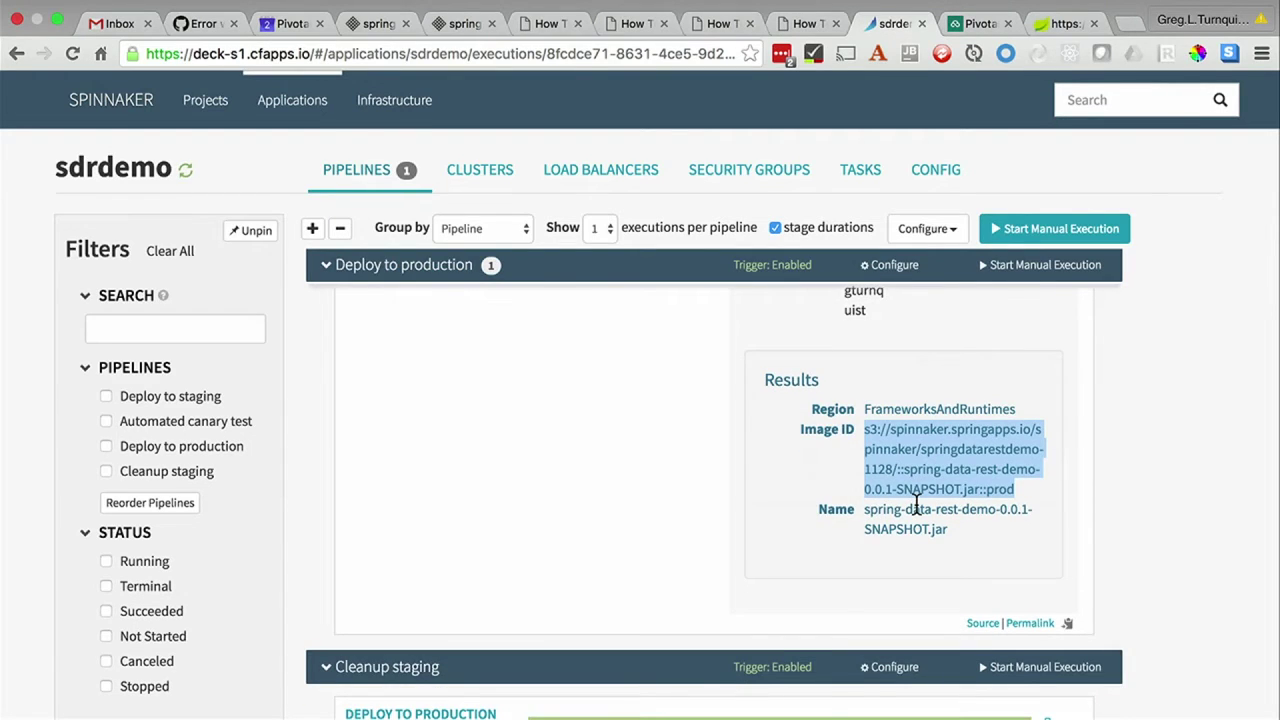
{"action": "scroll", "coordinate": [916, 507], "scroll_direction": "up", "scroll_amount": 5}
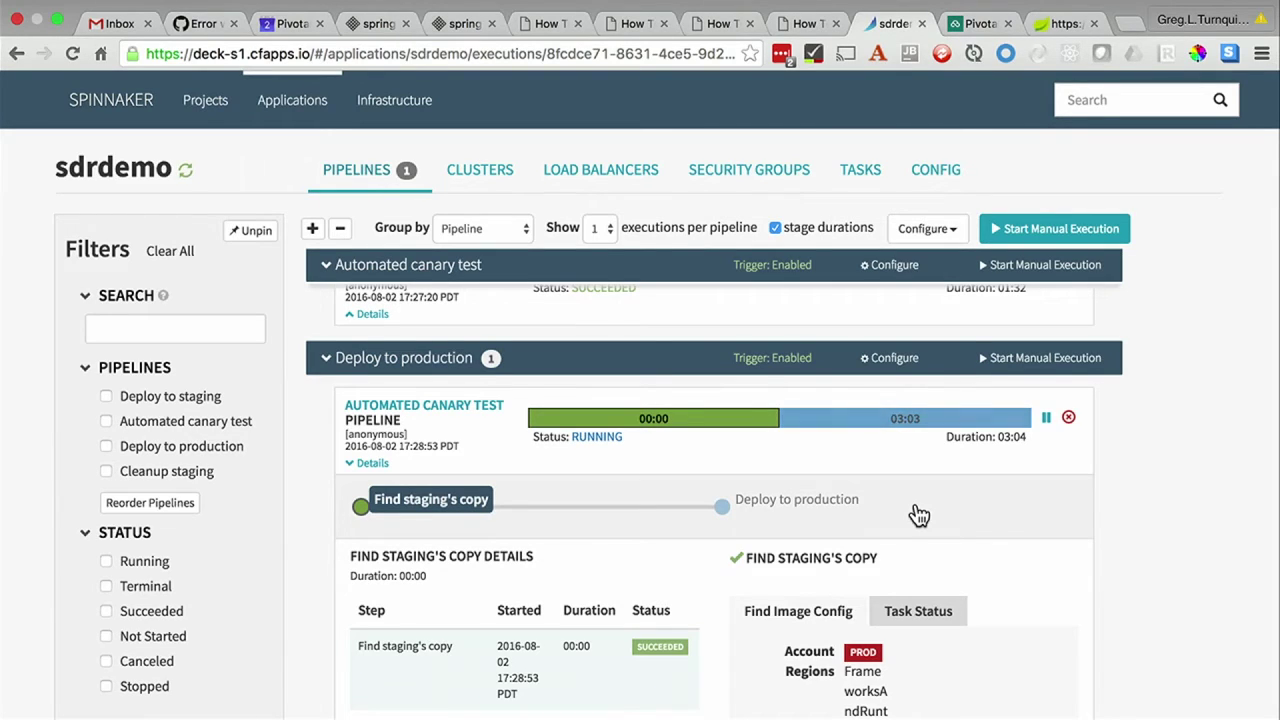
{"action": "scroll", "coordinate": [918, 515], "scroll_direction": "down", "scroll_amount": 5}
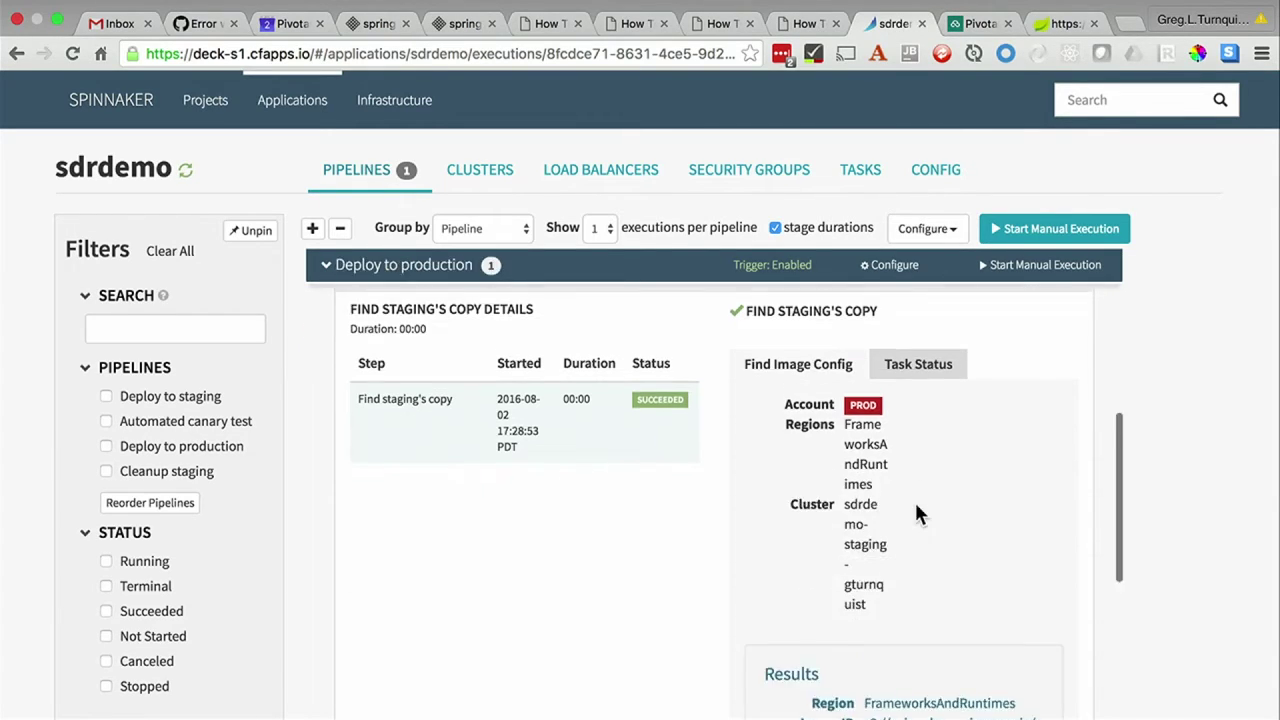
{"action": "scroll", "coordinate": [918, 512], "scroll_direction": "down", "scroll_amount": 4}
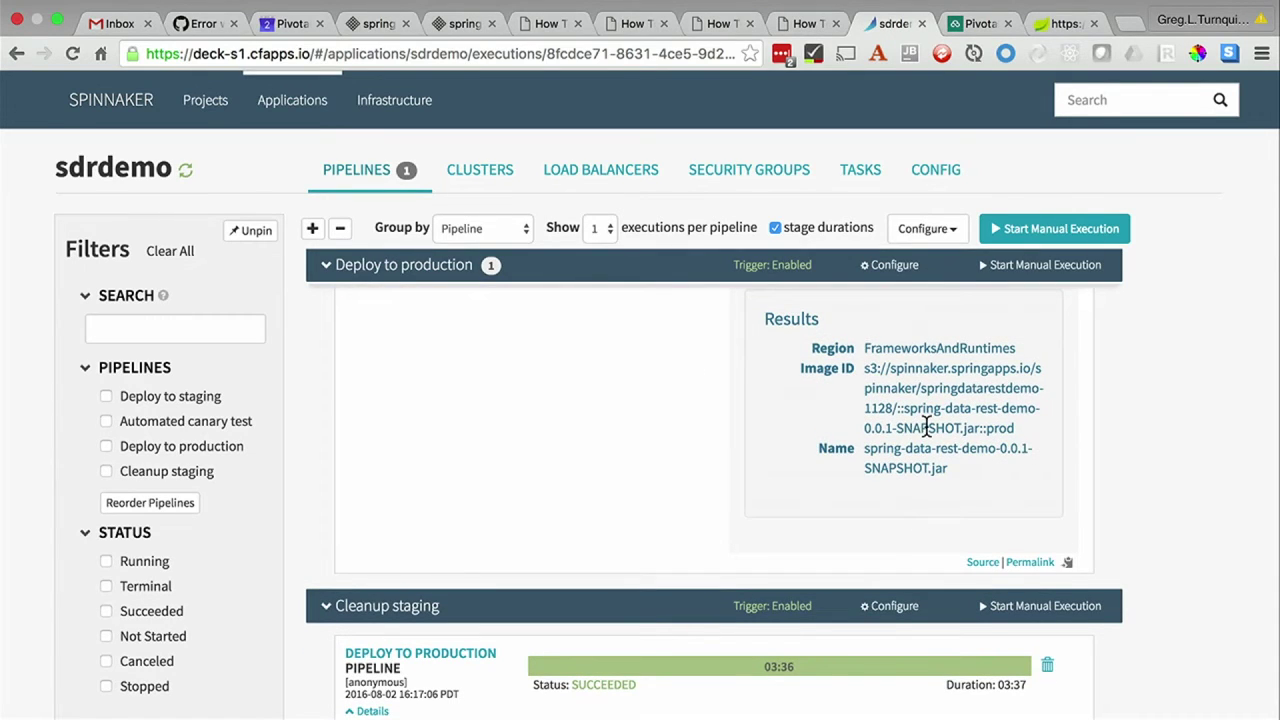
{"action": "scroll", "coordinate": [992, 468], "scroll_direction": "up", "scroll_amount": 7}
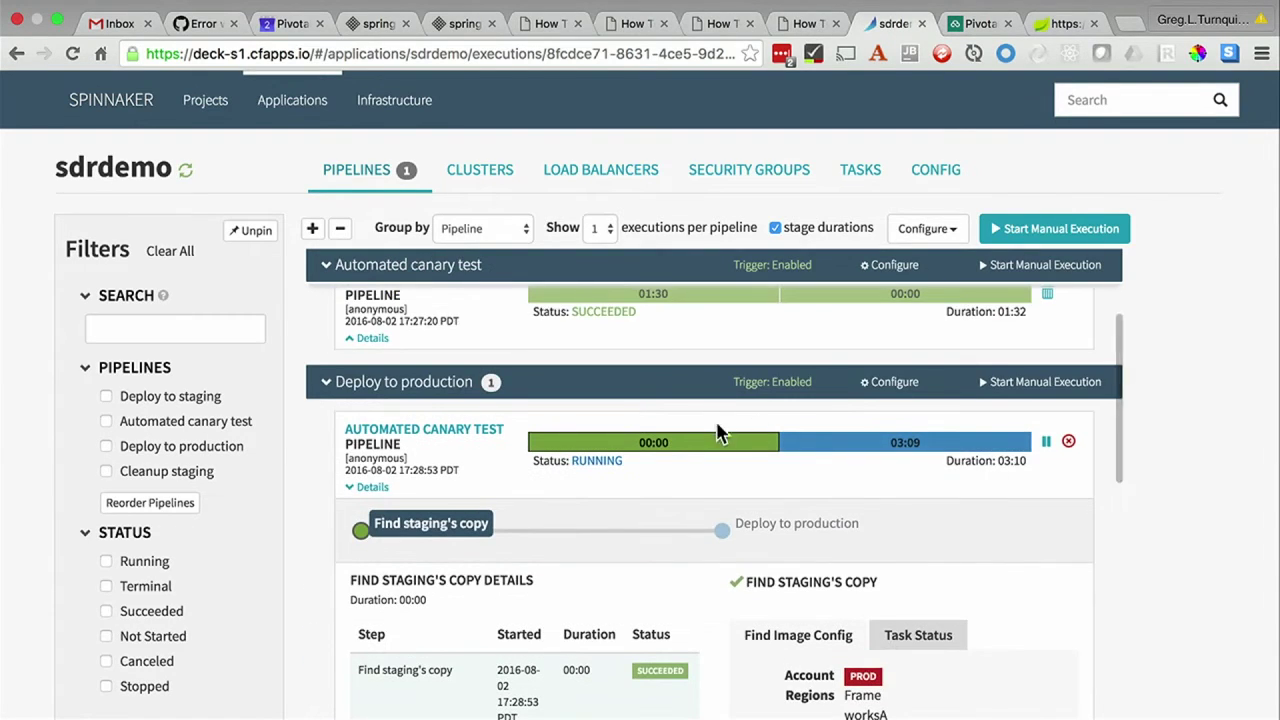
{"action": "left_click", "coordinate": [700, 457]}
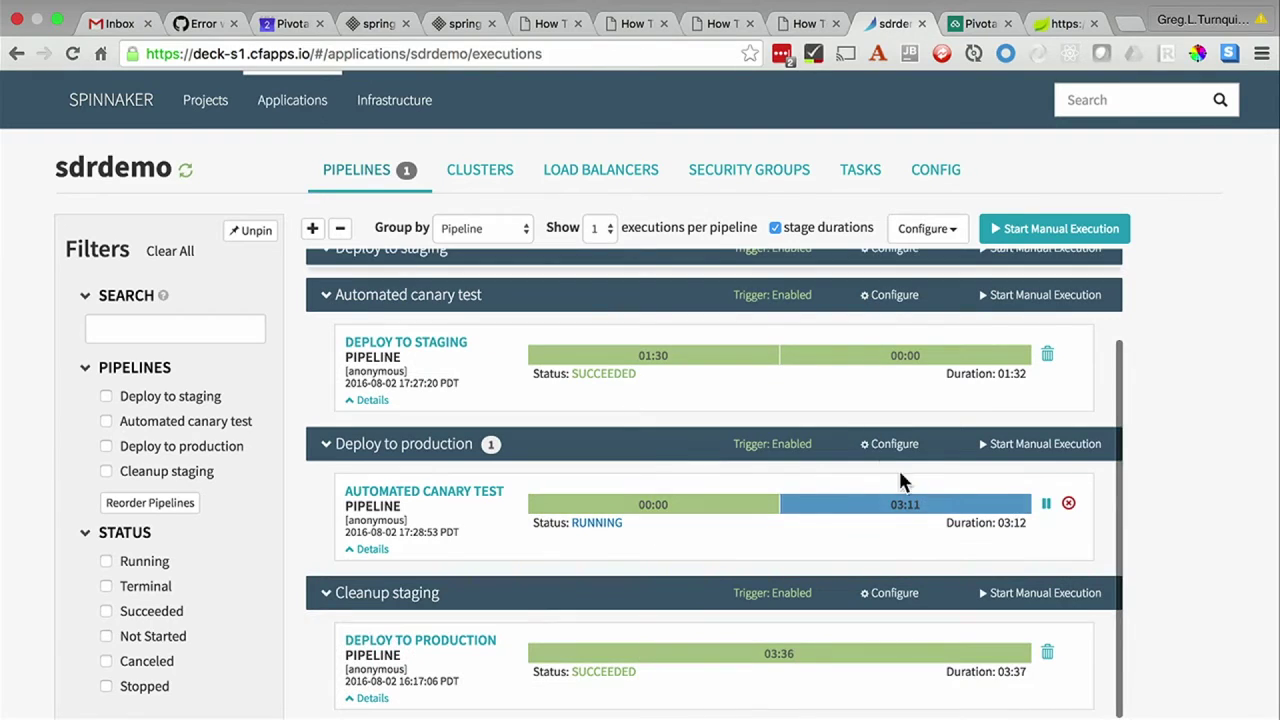
- Expand the Deploy to production stage of the running execution and check the status of its deploy, shrink and disable steps
{"action": "left_click", "coordinate": [906, 500]}
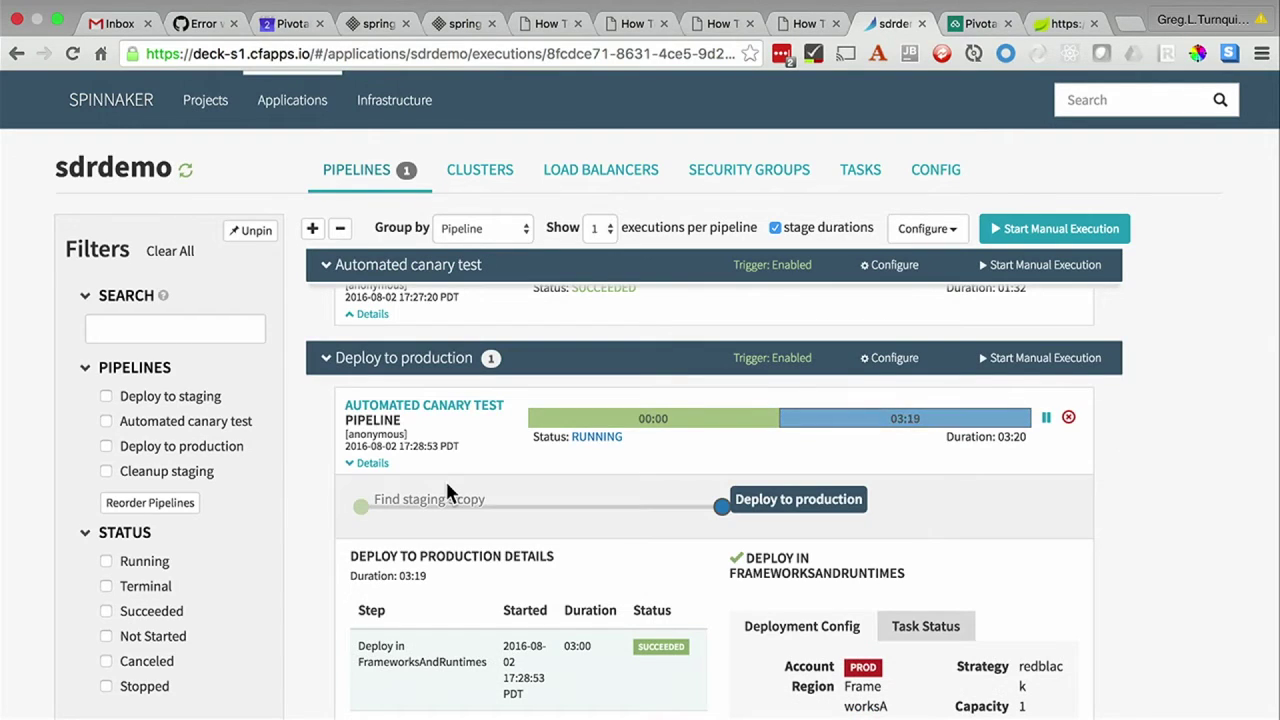
{"action": "scroll", "coordinate": [527, 520], "scroll_direction": "down", "scroll_amount": 3}
{"action": "scroll", "coordinate": [527, 520], "scroll_direction": "down", "scroll_amount": 1}
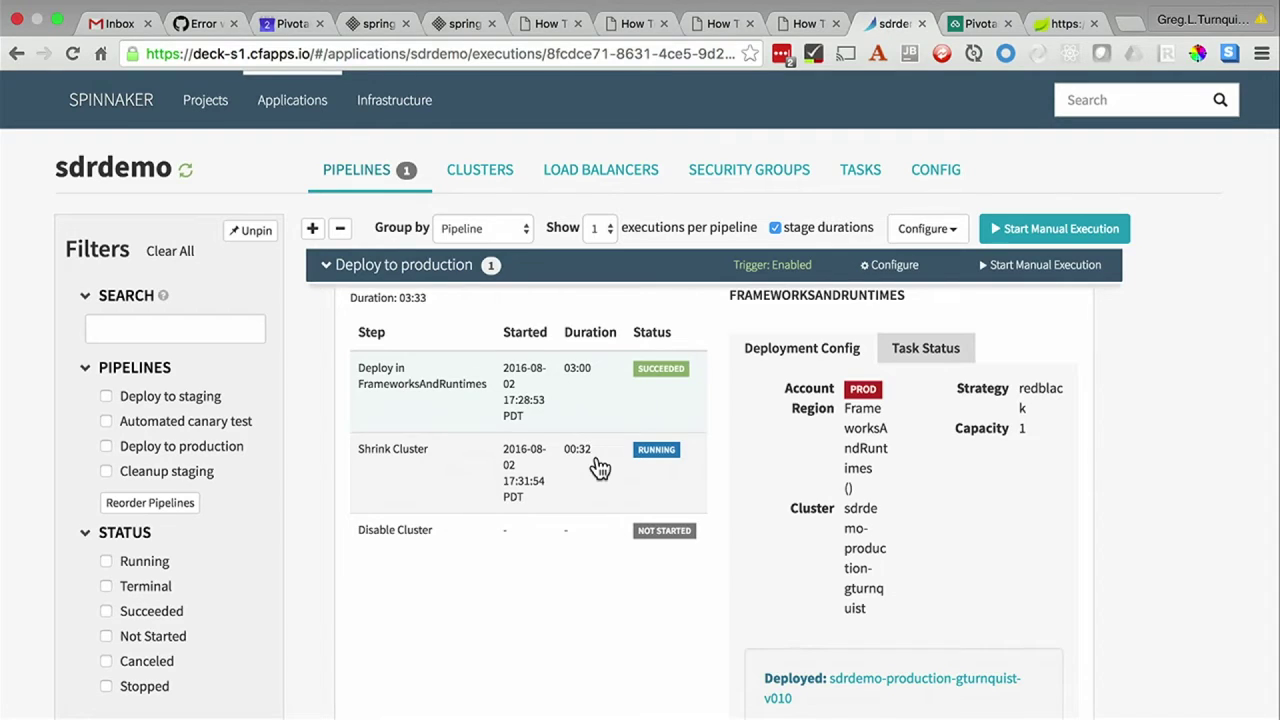
- Show the application's clusters, compare the staging and production server groups, and open the details of production server group V009
{"action": "left_click", "coordinate": [478, 170]}
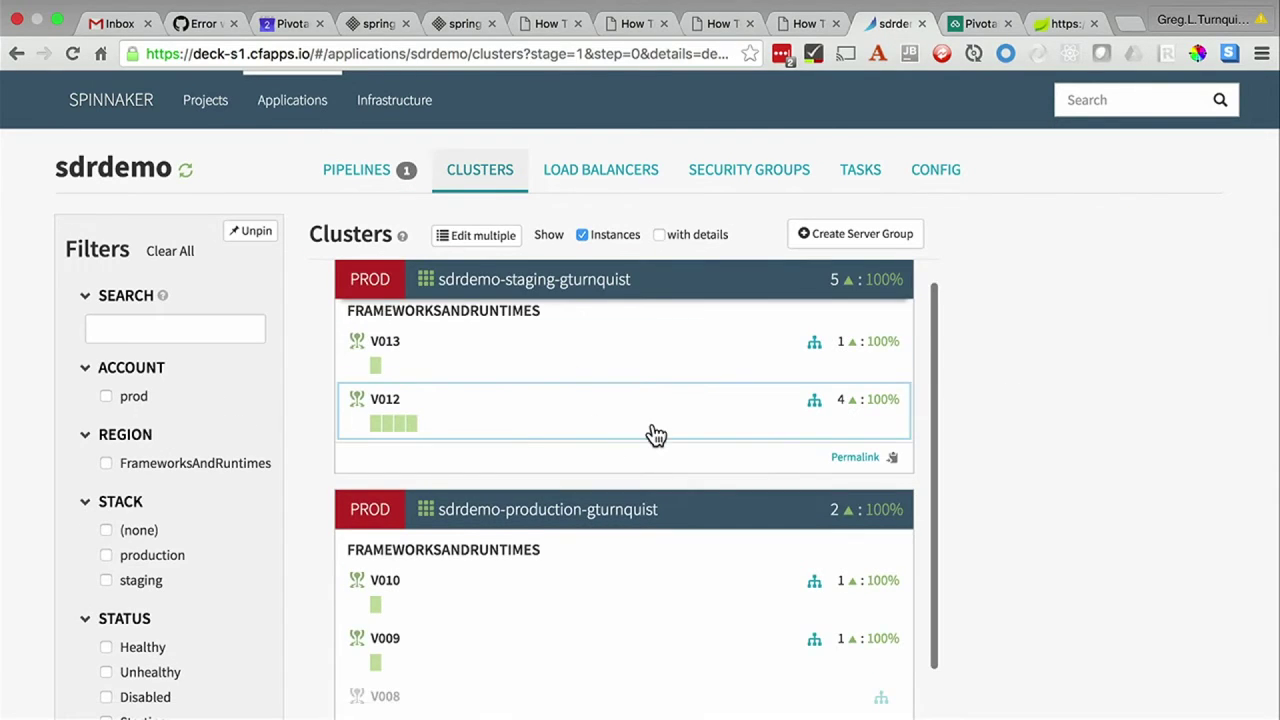
{"action": "scroll", "coordinate": [652, 435], "scroll_direction": "down", "scroll_amount": 1}
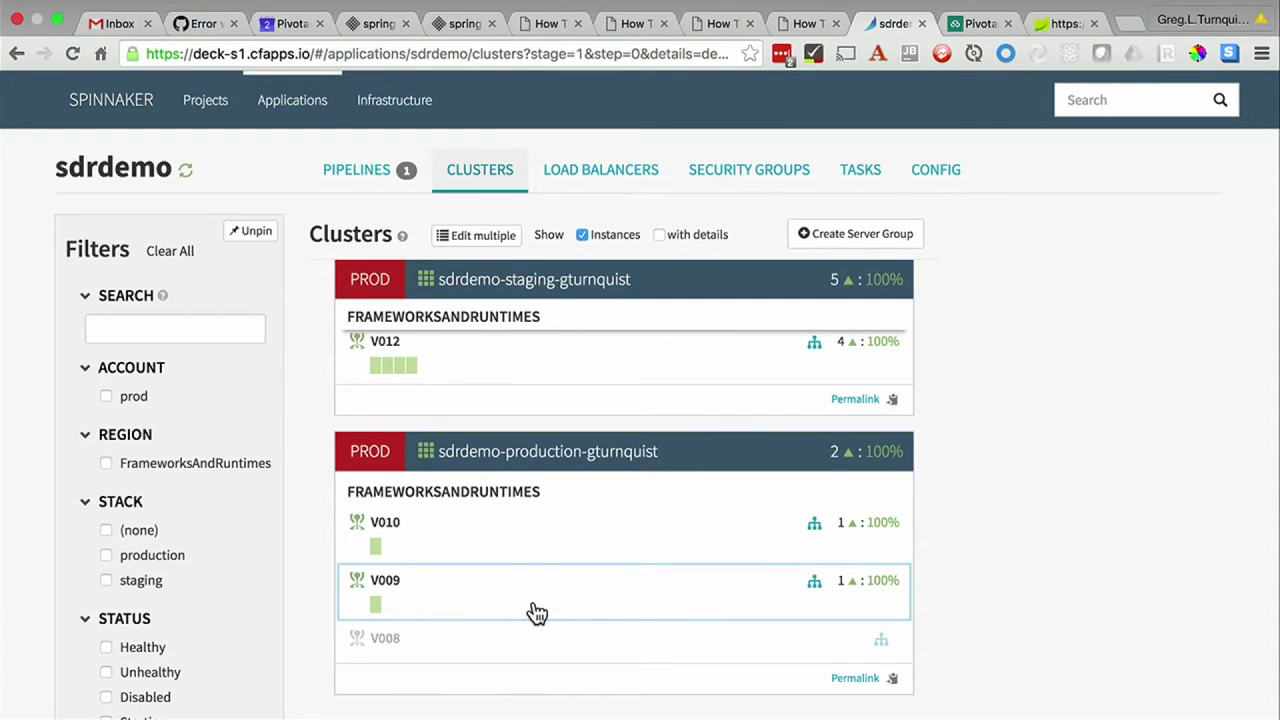
{"action": "scroll", "coordinate": [537, 613], "scroll_direction": "up", "scroll_amount": 1}
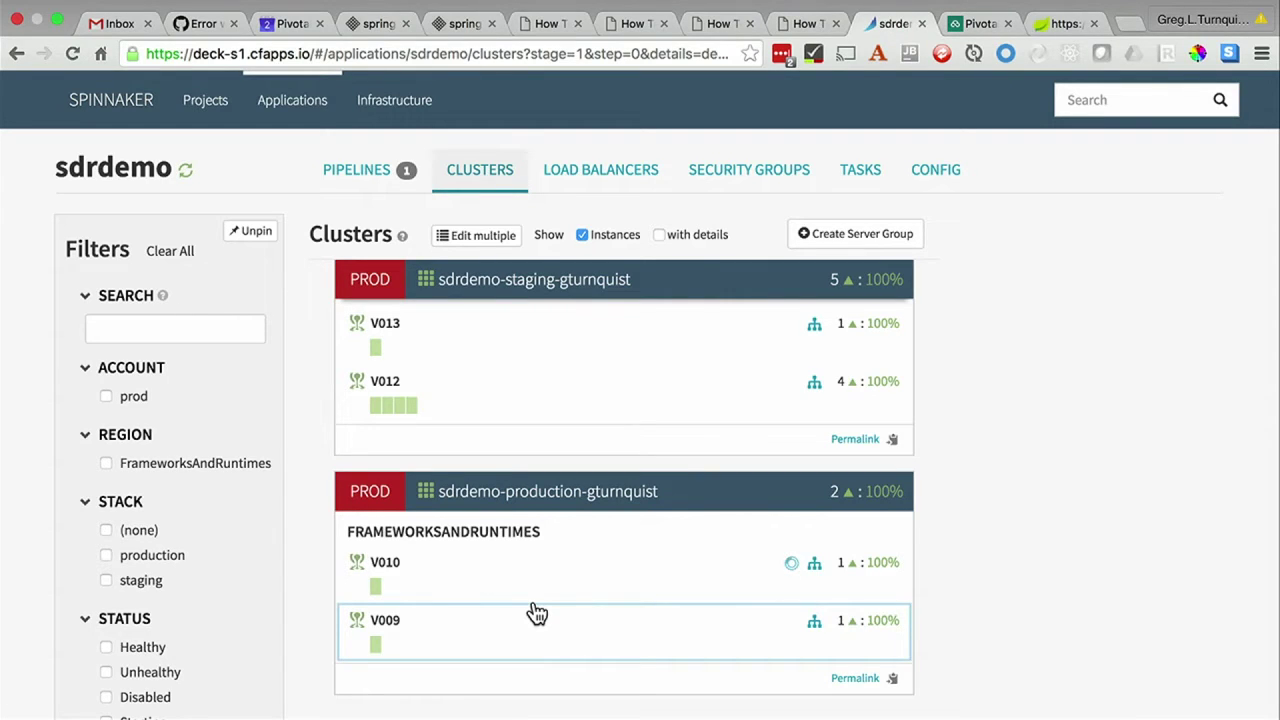
{"action": "left_click", "coordinate": [523, 598]}
{"action": "left_click", "coordinate": [526, 632]}
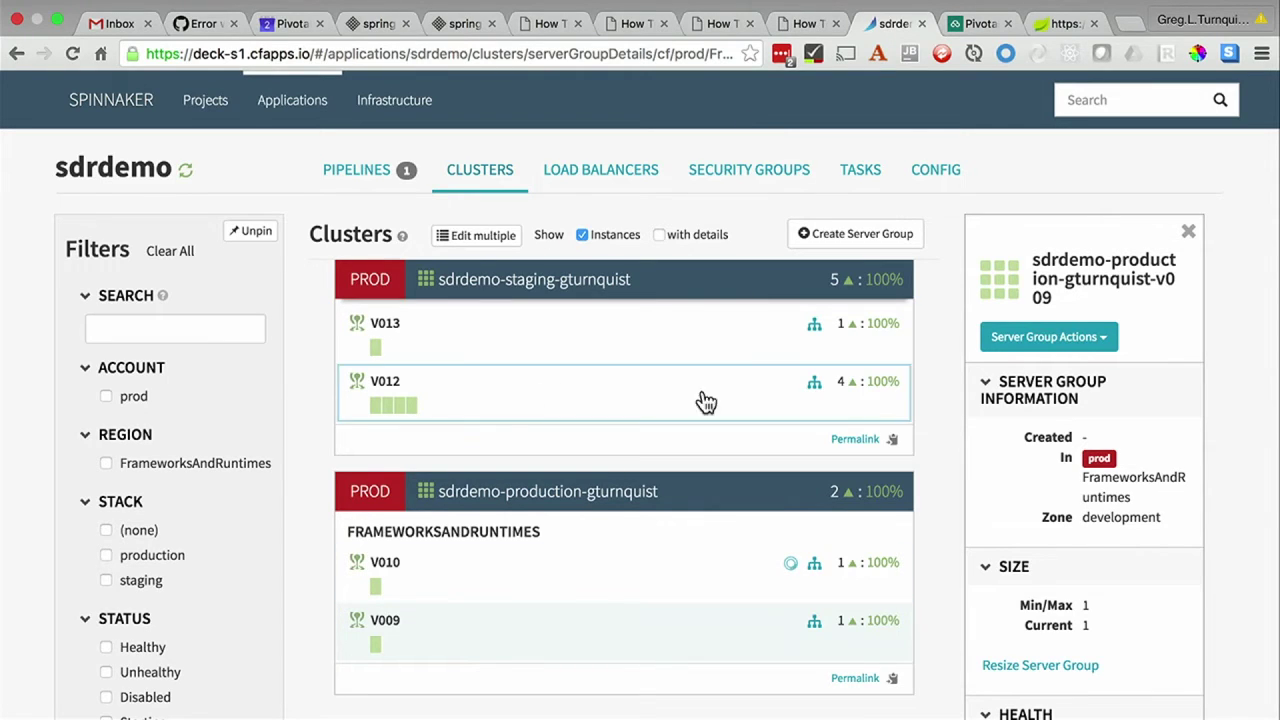
- Return to the pipeline executions and recheck the step statuses of the Deploy to production stage
{"action": "left_click", "coordinate": [353, 190]}
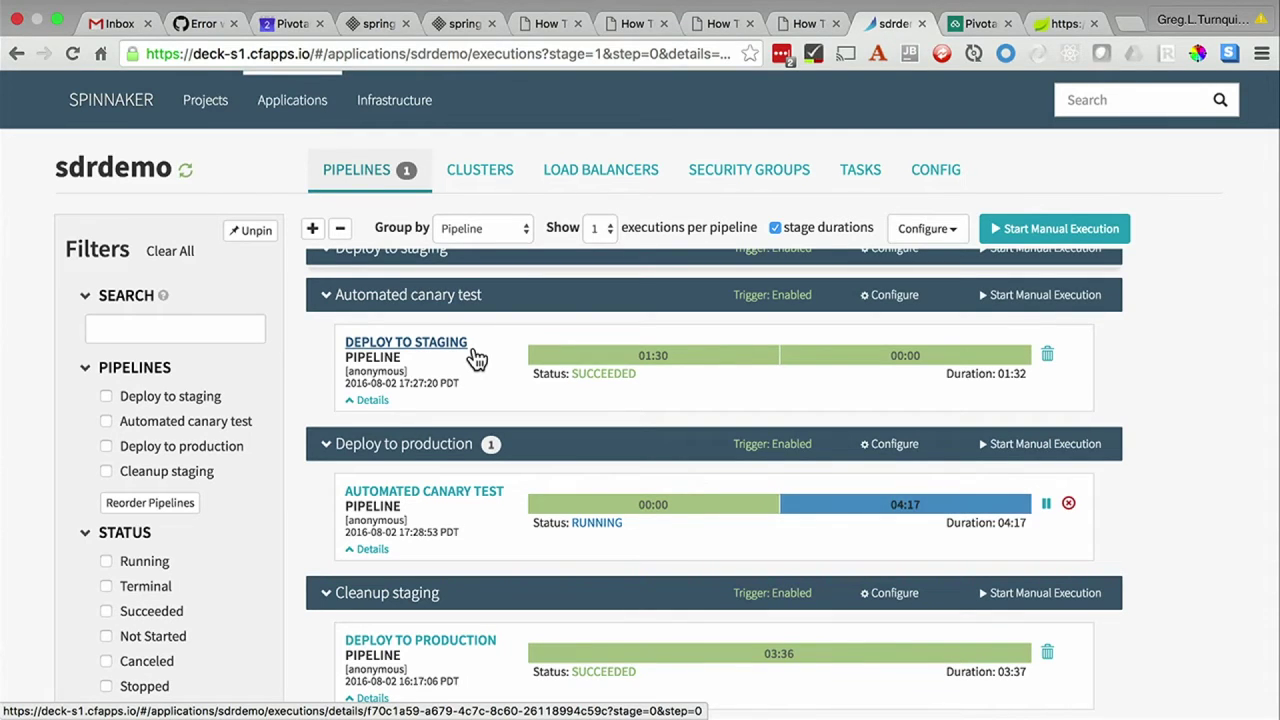
{"action": "left_click", "coordinate": [843, 505]}
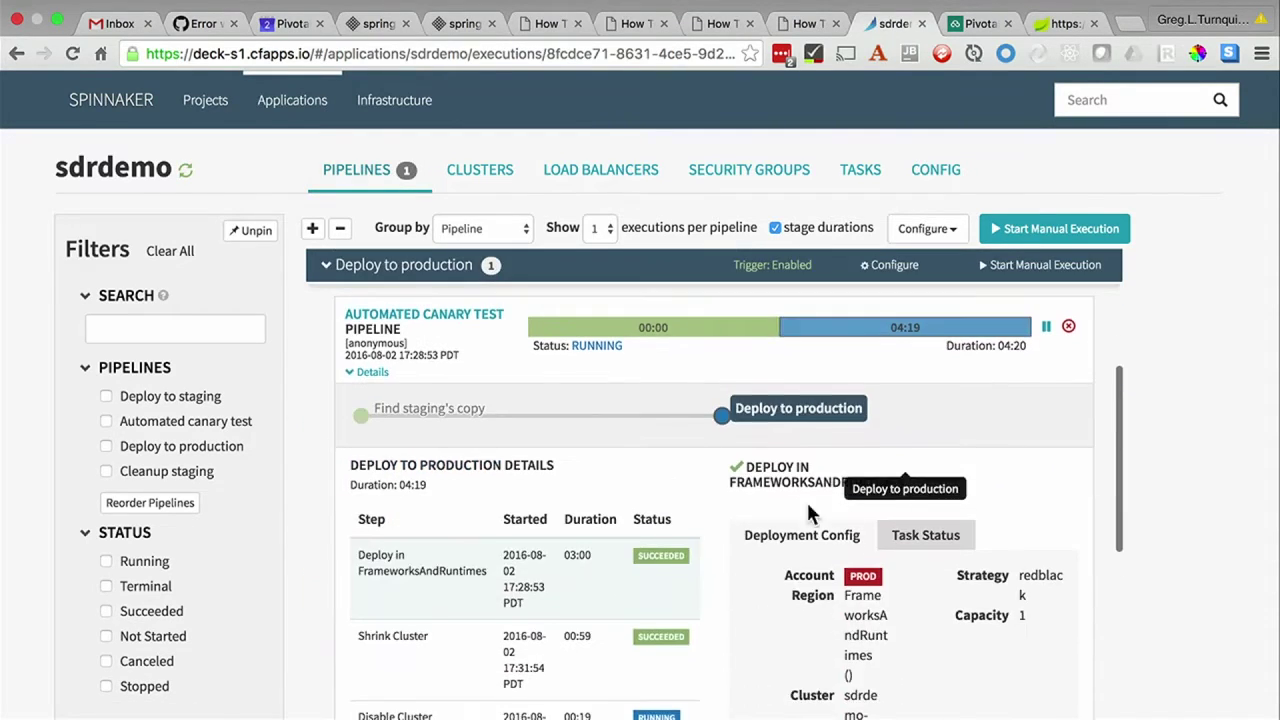
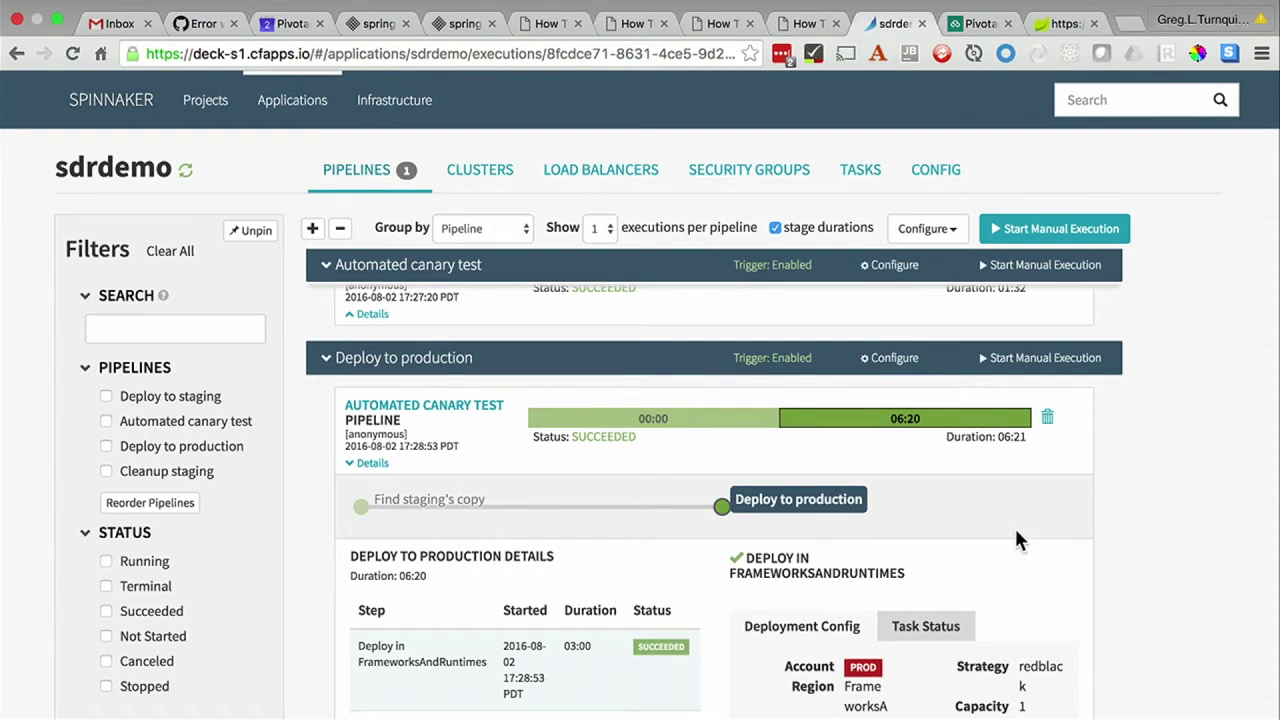
{"action": "scroll", "coordinate": [908, 531], "scroll_direction": "down", "scroll_amount": 3}
{"action": "scroll", "coordinate": [908, 532], "scroll_direction": "up", "scroll_amount": 5}
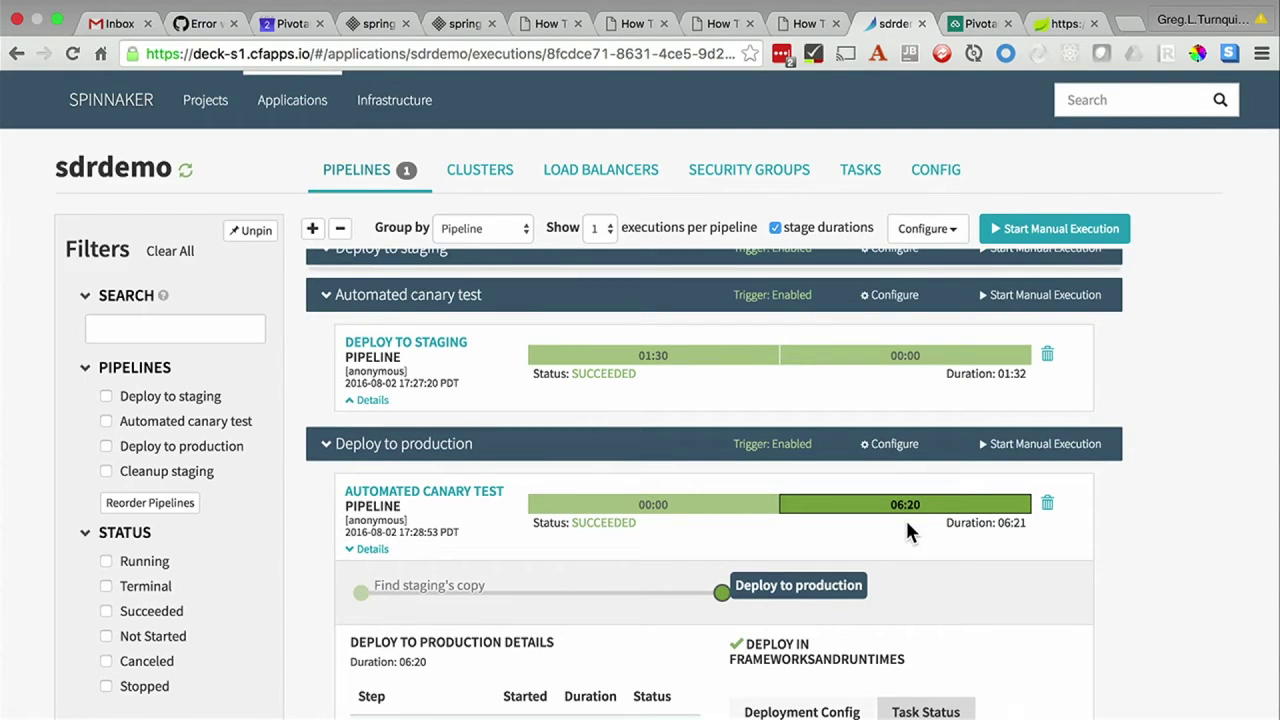
{"action": "scroll", "coordinate": [908, 532], "scroll_direction": "down", "scroll_amount": 4}
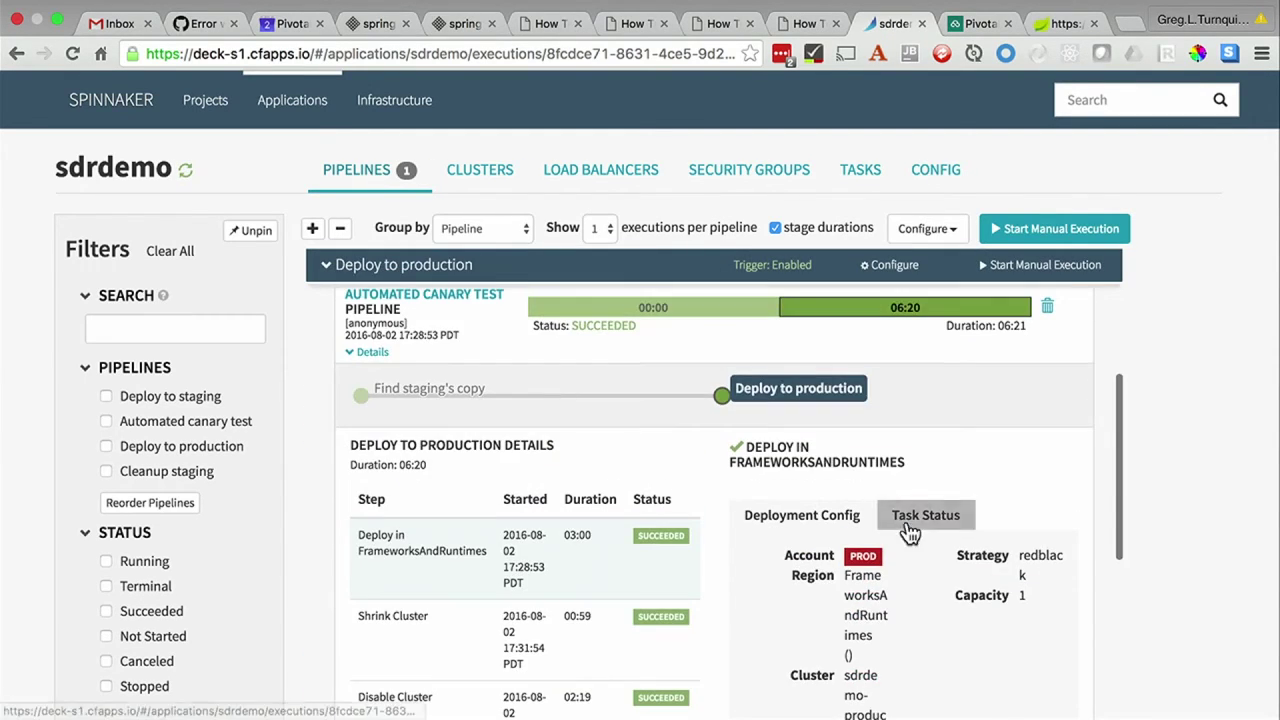
- Collapse the Deploy to production details, then check the Shrink Cluster stage of the running Cleanup staging execution and collapse it
{"action": "left_click", "coordinate": [905, 308]}
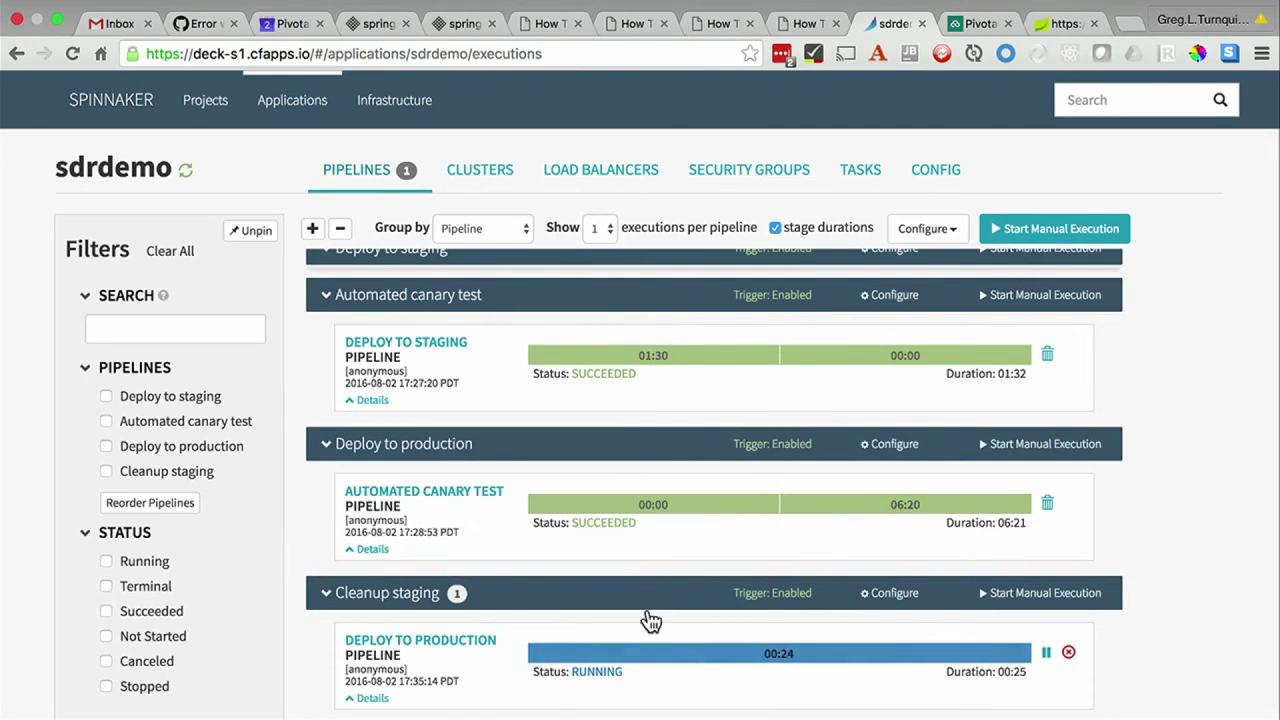
{"action": "left_click", "coordinate": [631, 656]}
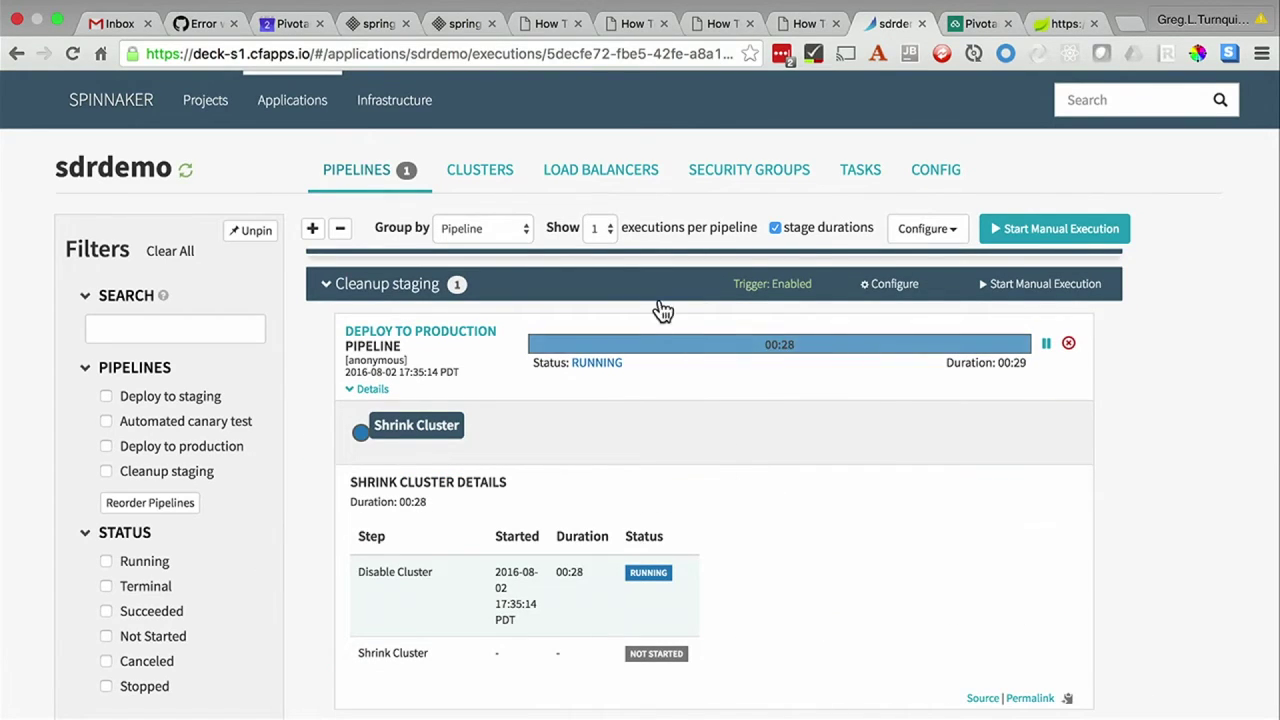
{"action": "left_click", "coordinate": [893, 305]}
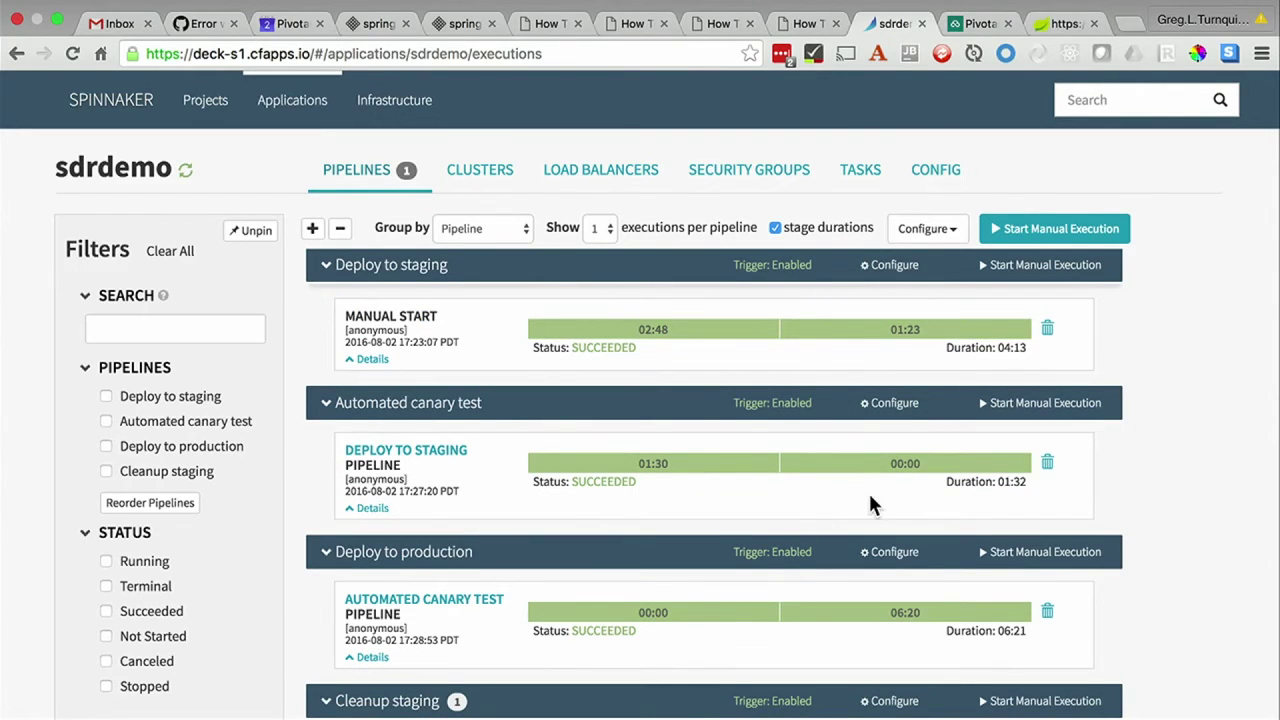
- Open the Cleanup staging pipeline's configuration, review the Shrink Cluster stage's shrink options, and return to the executions list
{"action": "scroll", "coordinate": [870, 505], "scroll_direction": "down", "scroll_amount": 3}
{"action": "left_click", "coordinate": [890, 594]}
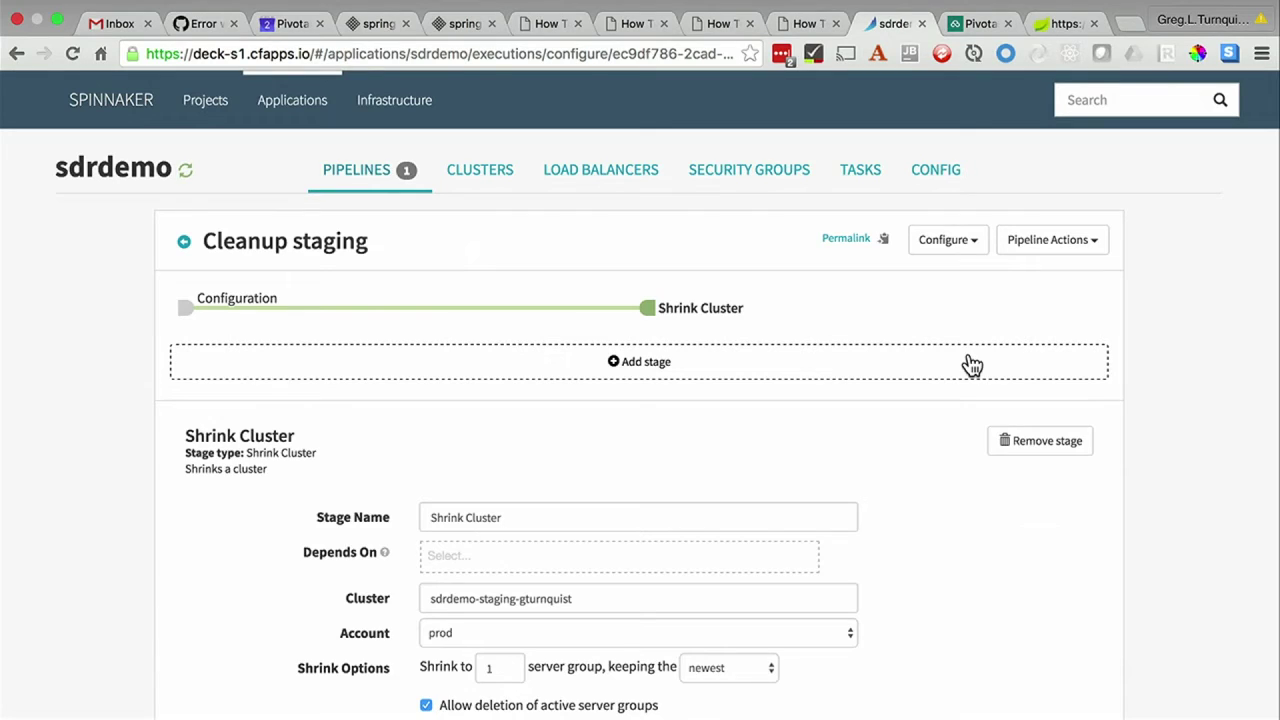
{"action": "left_click", "coordinate": [955, 244]}
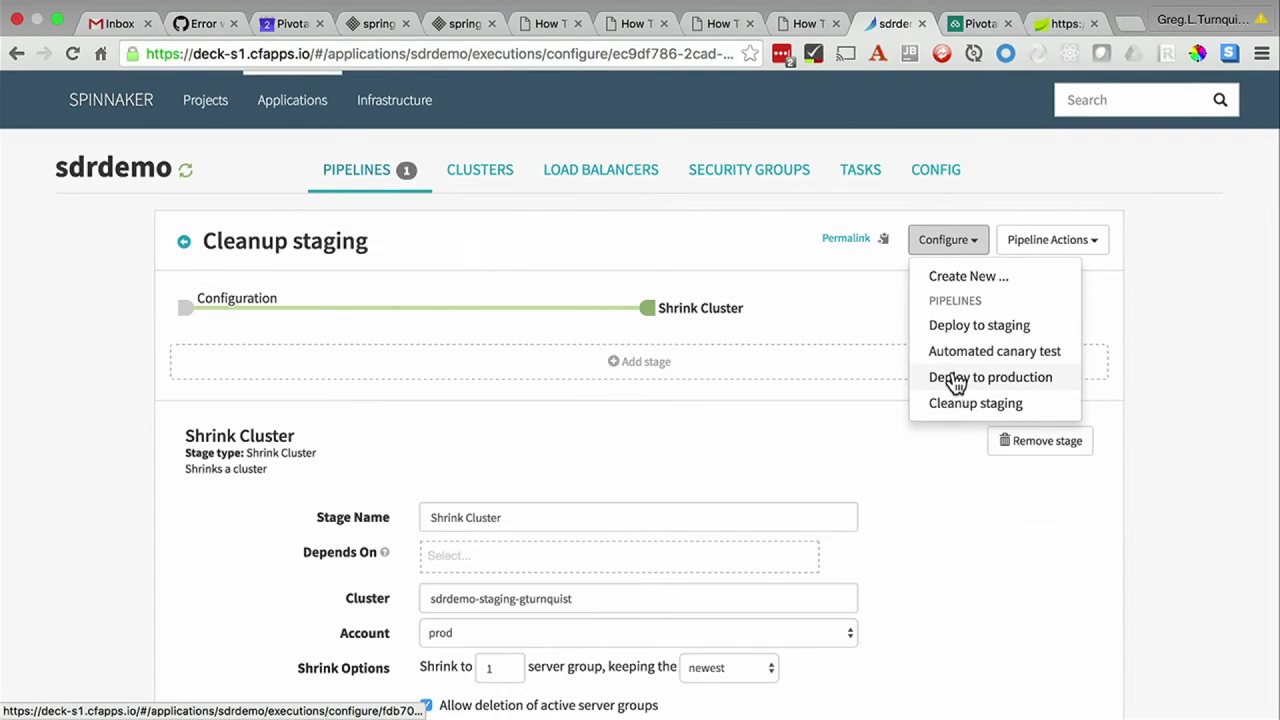
{"action": "left_click", "coordinate": [958, 405]}
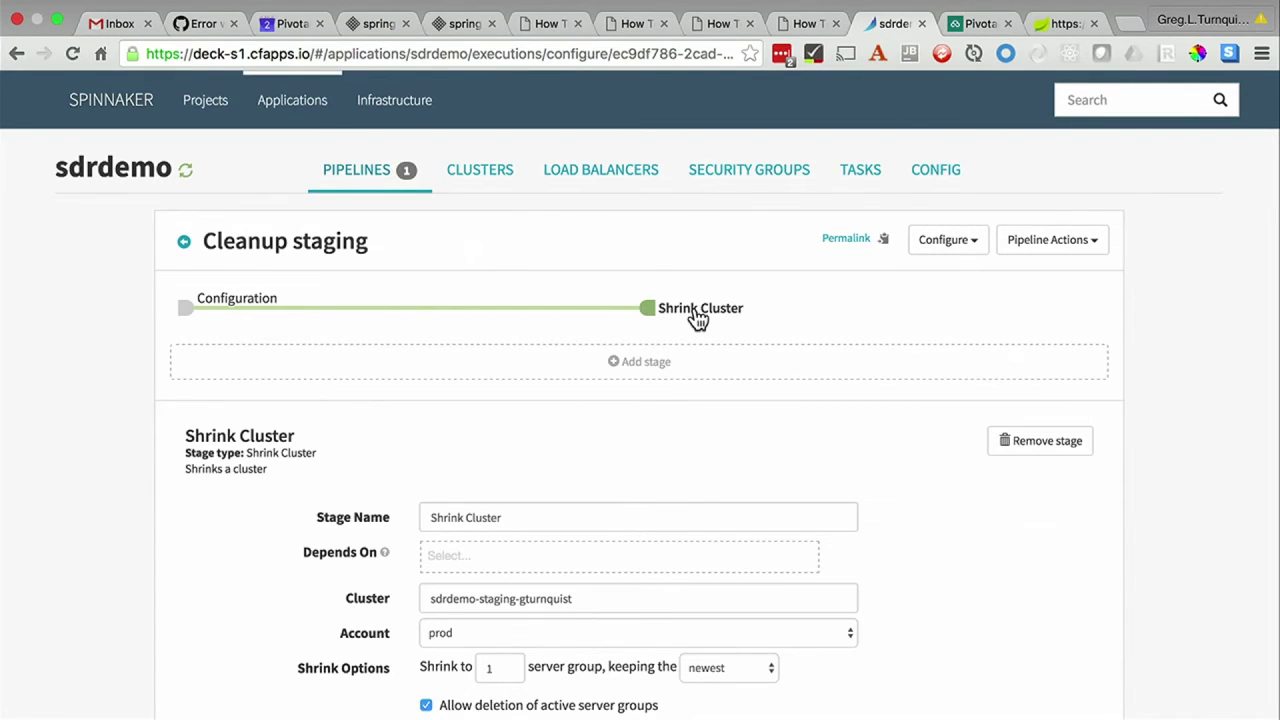
{"action": "scroll", "coordinate": [688, 318], "scroll_direction": "down", "scroll_amount": 5}
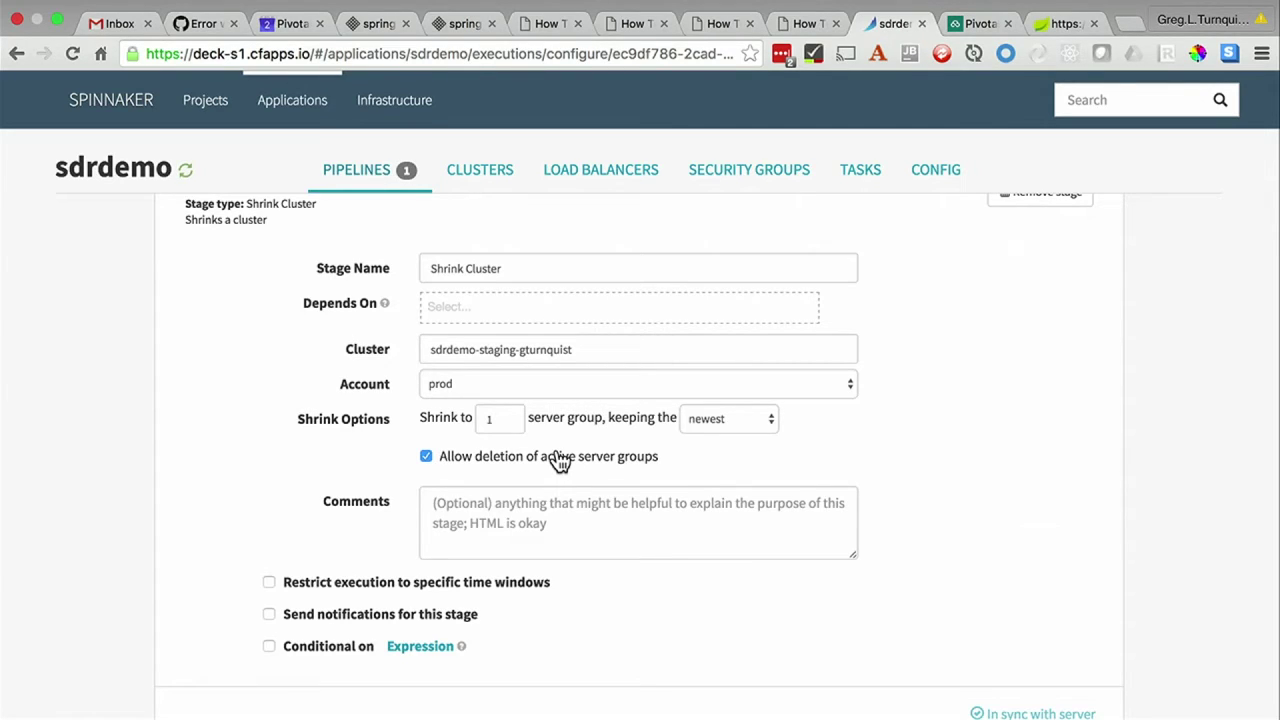
{"action": "scroll", "coordinate": [303, 384], "scroll_direction": "up", "scroll_amount": 5}
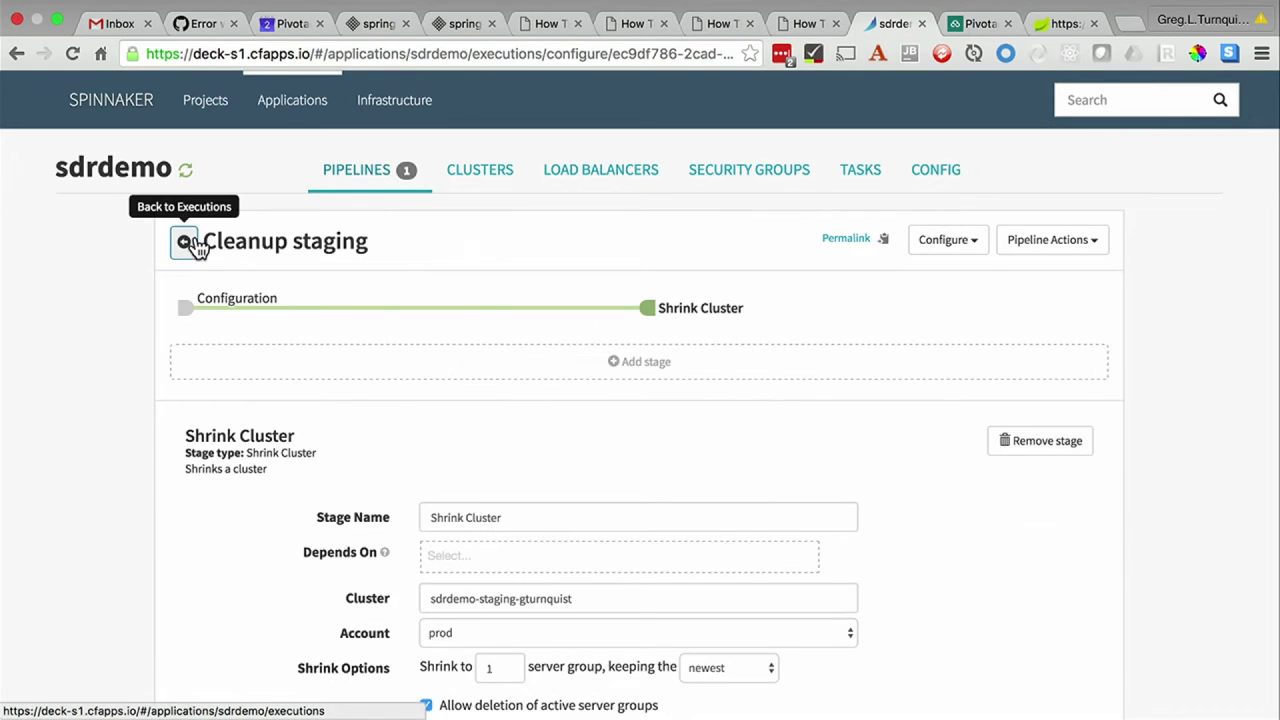
{"action": "left_click", "coordinate": [185, 242]}
- Check the Cleanup staging execution's status, show the clusters, and open the details of staging server group V013
{"action": "scroll", "coordinate": [794, 590], "scroll_direction": "down", "scroll_amount": 2}
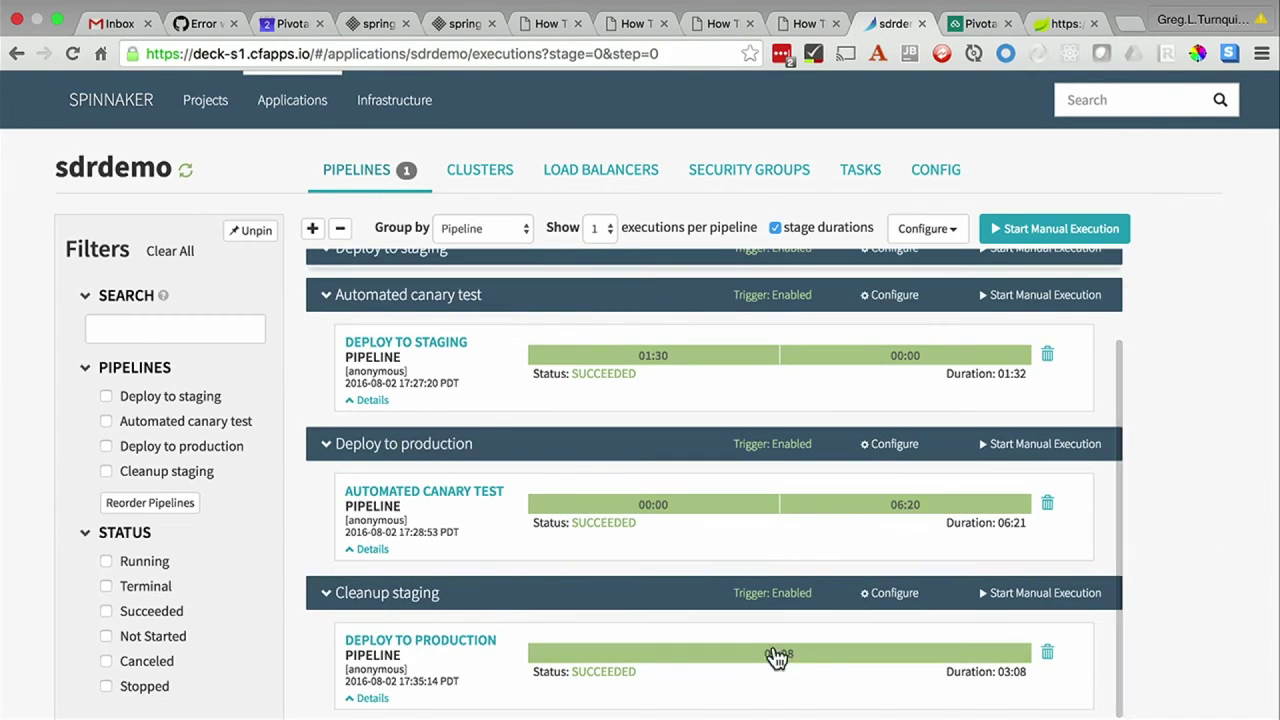
{"action": "left_click", "coordinate": [480, 180]}
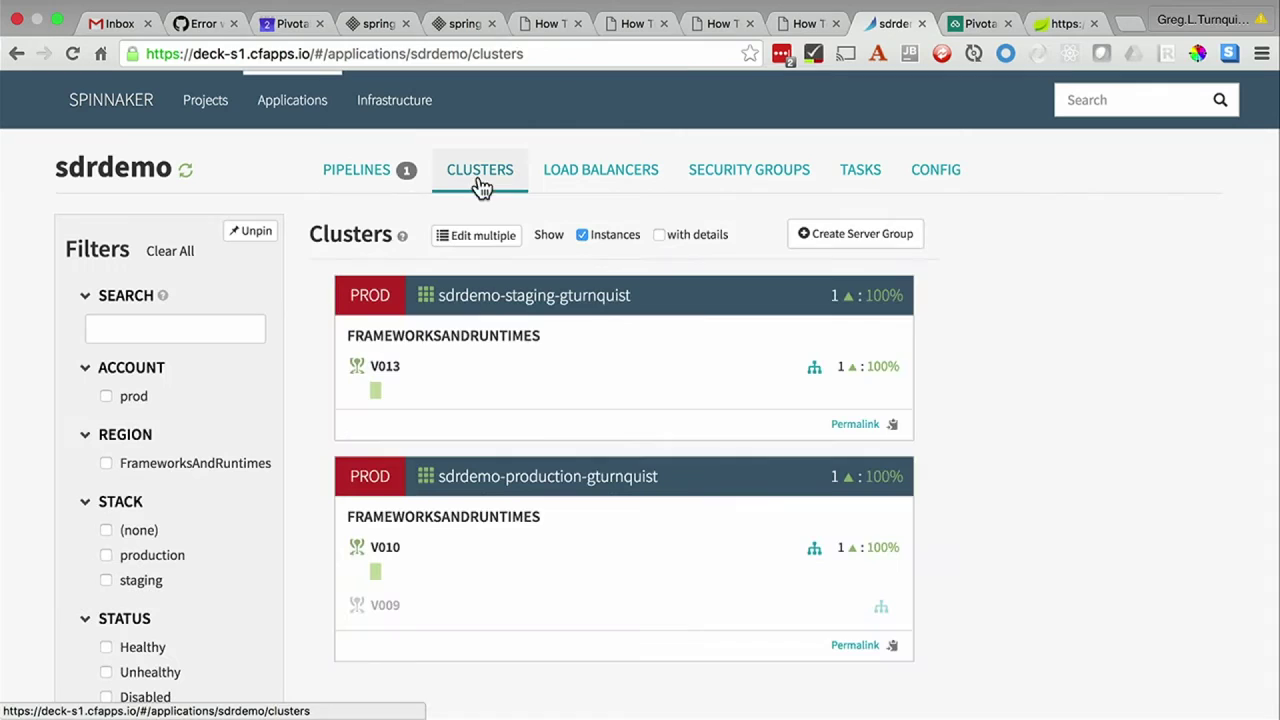
{"action": "left_click", "coordinate": [605, 404]}
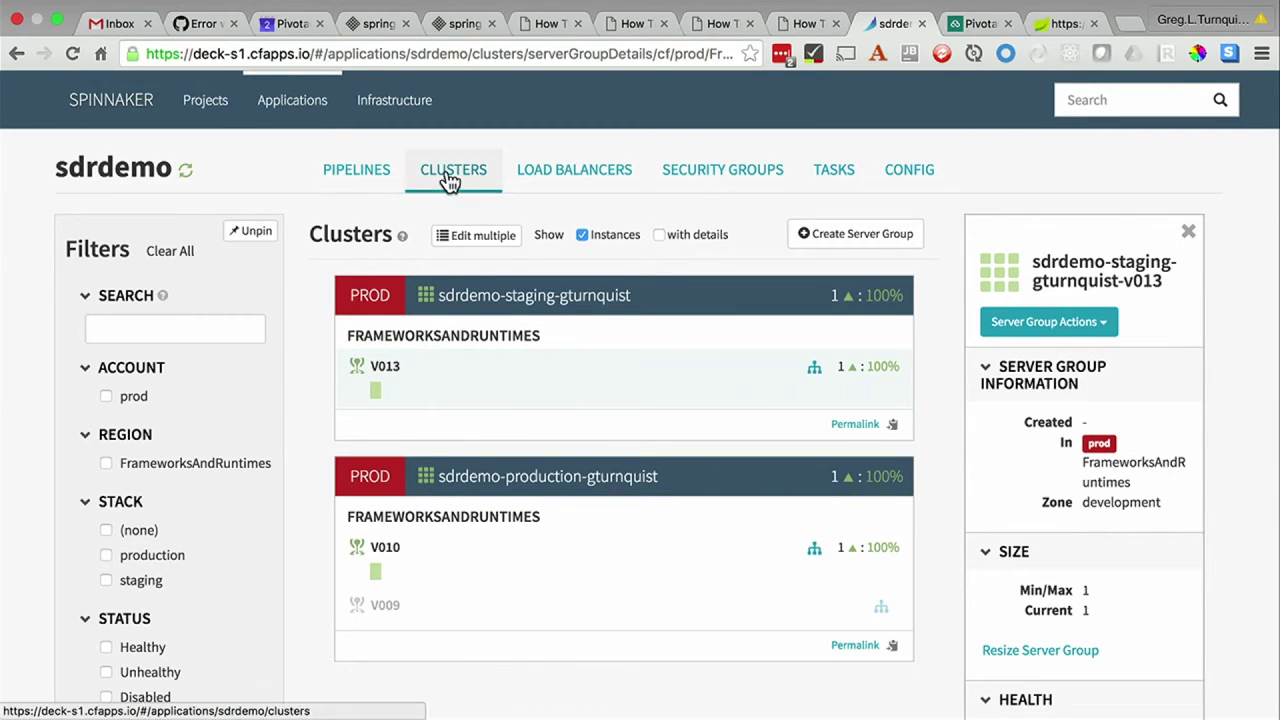
- Return to the pipeline executions, expand the first stage of the Deploy to staging run, and open the execution's JSON source
{"action": "left_click", "coordinate": [378, 180]}
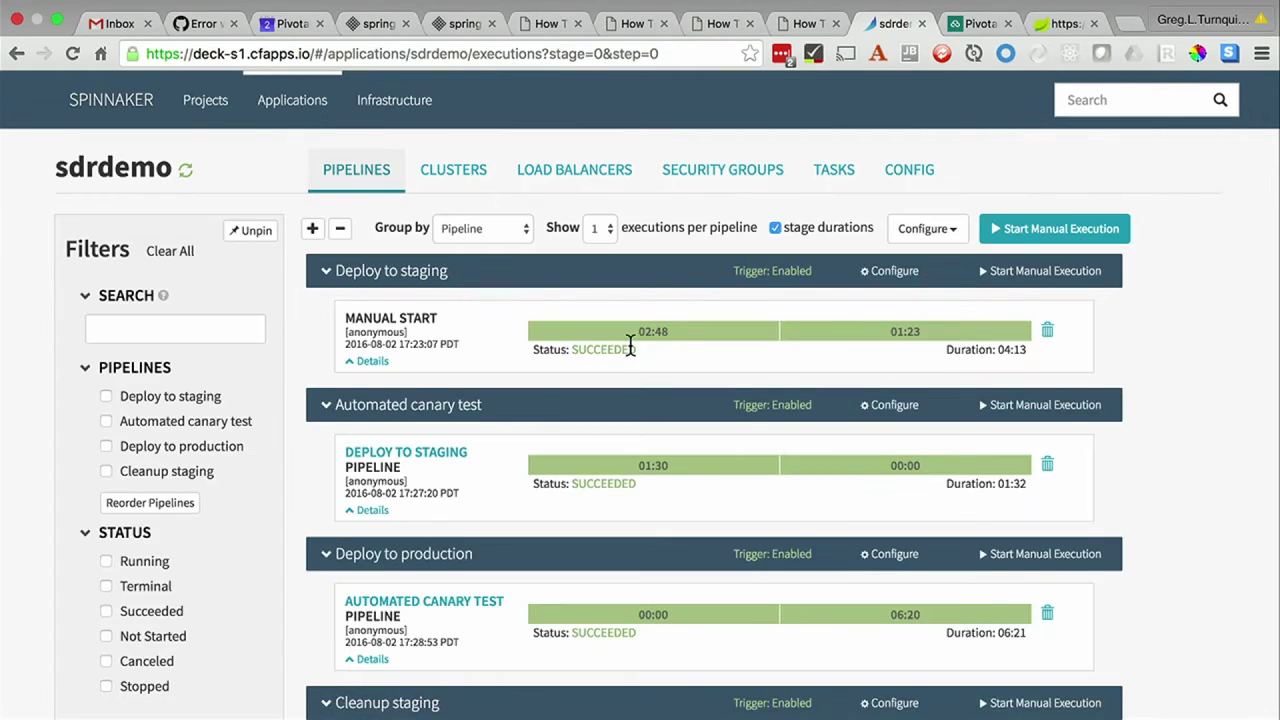
{"action": "scroll", "coordinate": [630, 352], "scroll_direction": "down", "scroll_amount": 2}
{"action": "scroll", "coordinate": [630, 352], "scroll_direction": "up", "scroll_amount": 2}
{"action": "left_click", "coordinate": [728, 333]}
{"action": "scroll", "coordinate": [825, 369], "scroll_direction": "down", "scroll_amount": 2}
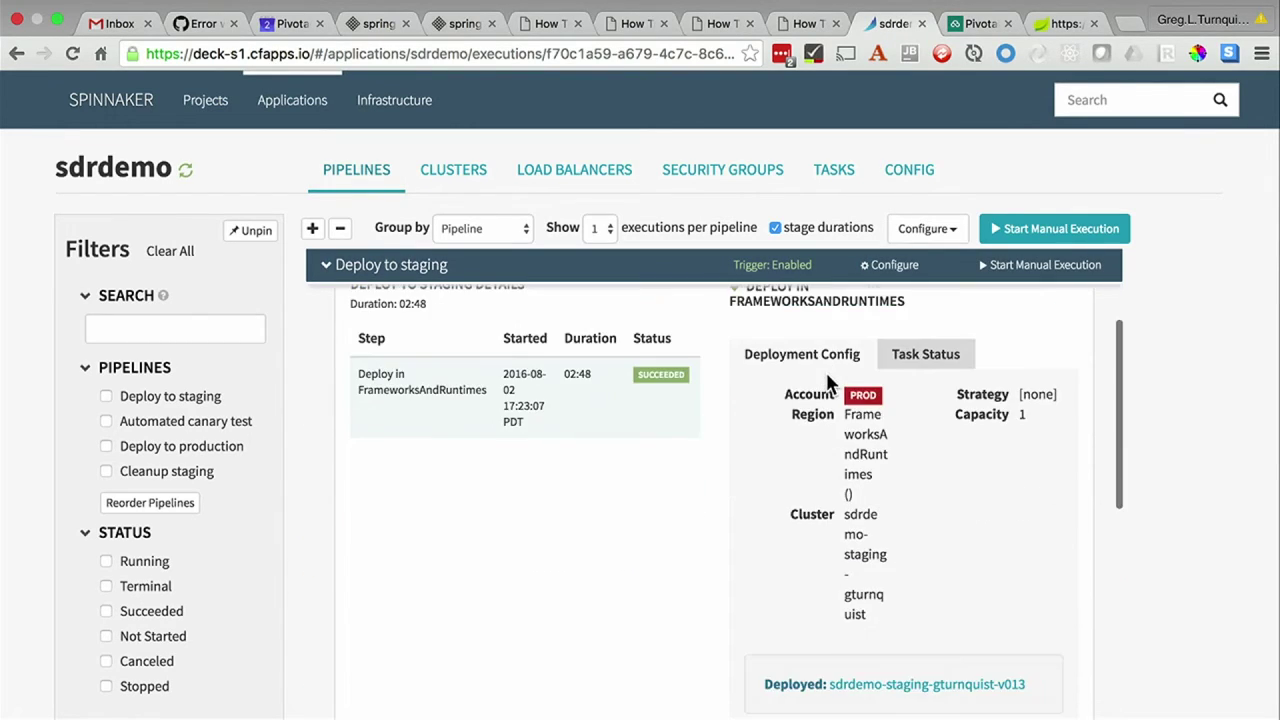
{"action": "scroll", "coordinate": [965, 565], "scroll_direction": "up", "scroll_amount": 1}
{"action": "scroll", "coordinate": [962, 548], "scroll_direction": "down", "scroll_amount": 3}
{"action": "scroll", "coordinate": [960, 535], "scroll_direction": "down", "scroll_amount": 5}
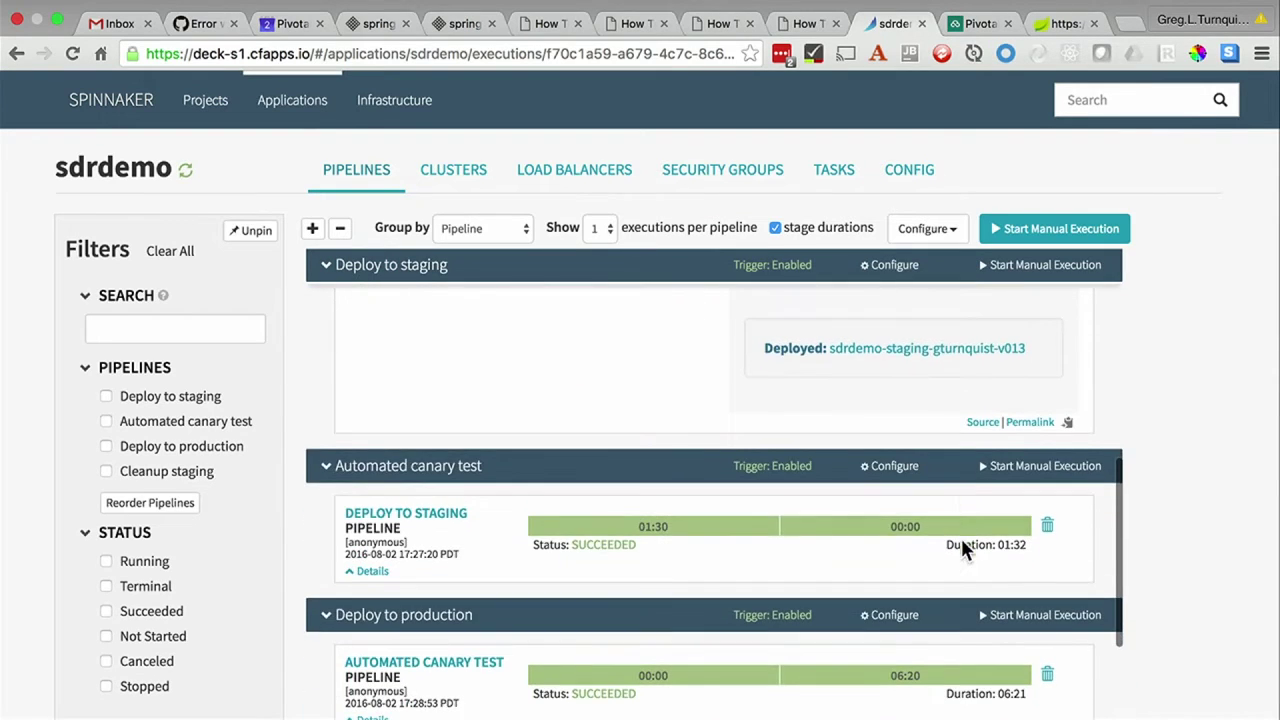
{"action": "left_click", "coordinate": [982, 424]}
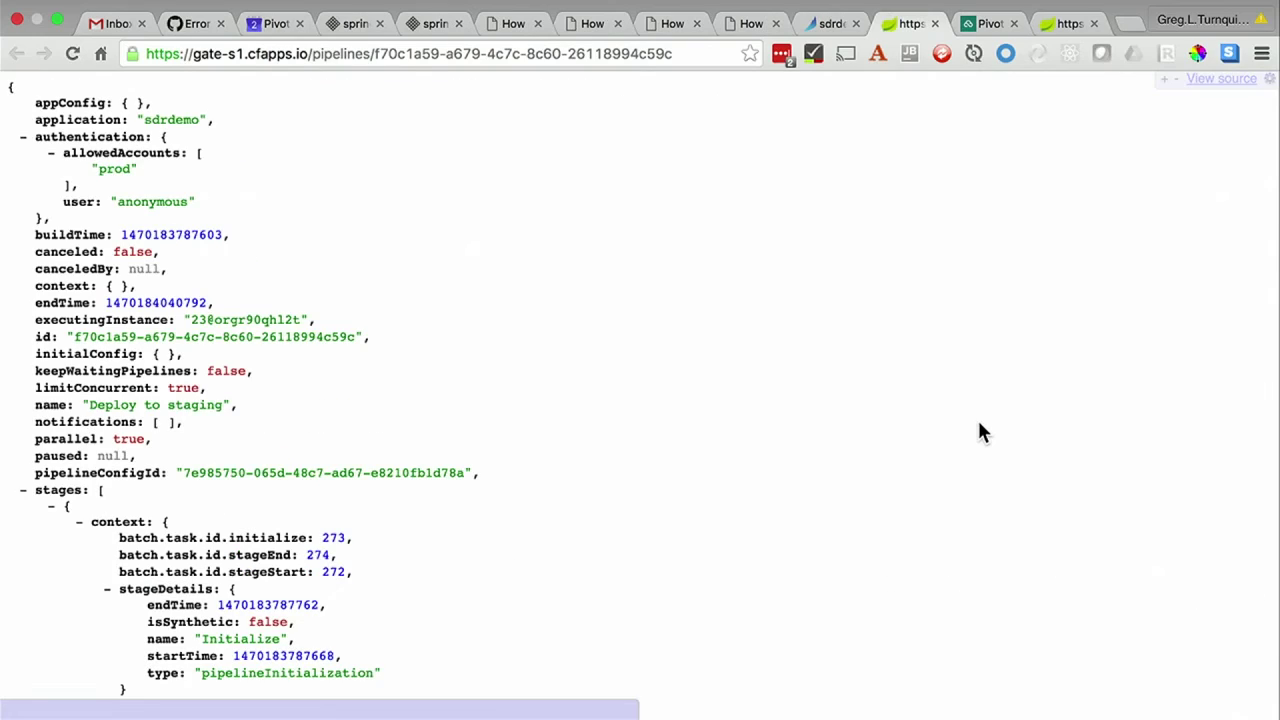